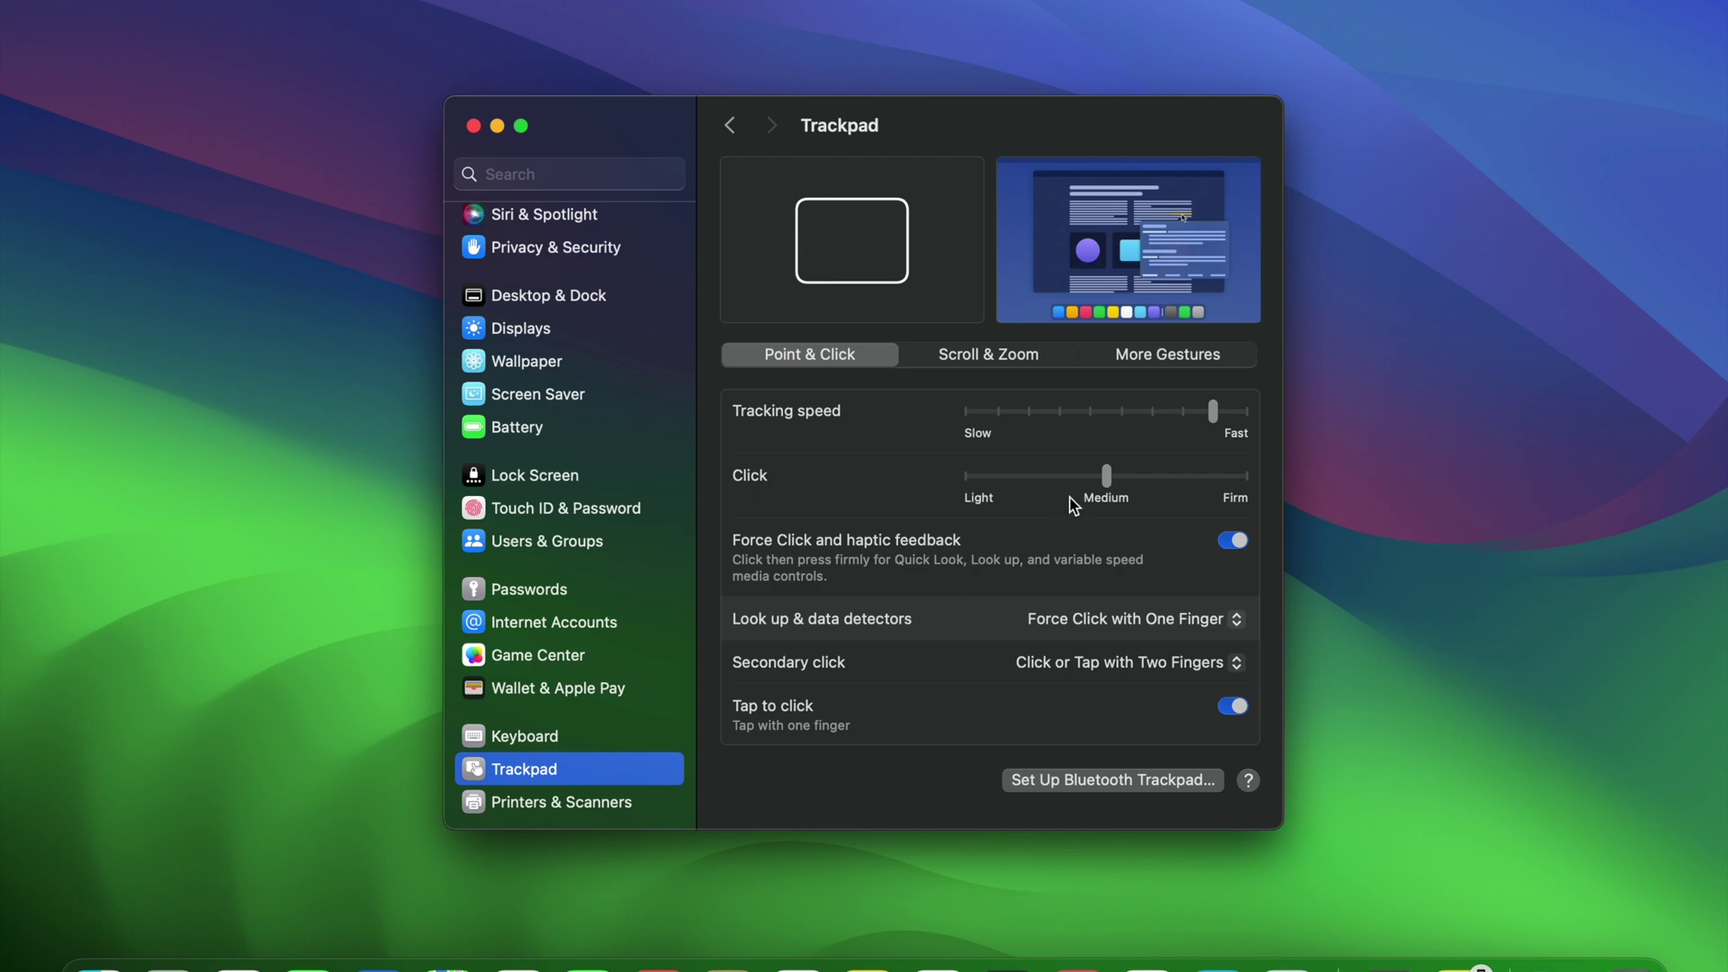
Step: Set the trackpad's click pressure to Light and turn off natural scrolling, finishing on the additional gesture settings
{"action": "left_click_drag", "start_coordinate": [1107, 477], "coordinate": [756, 486]}
{"action": "left_click", "coordinate": [976, 357]}
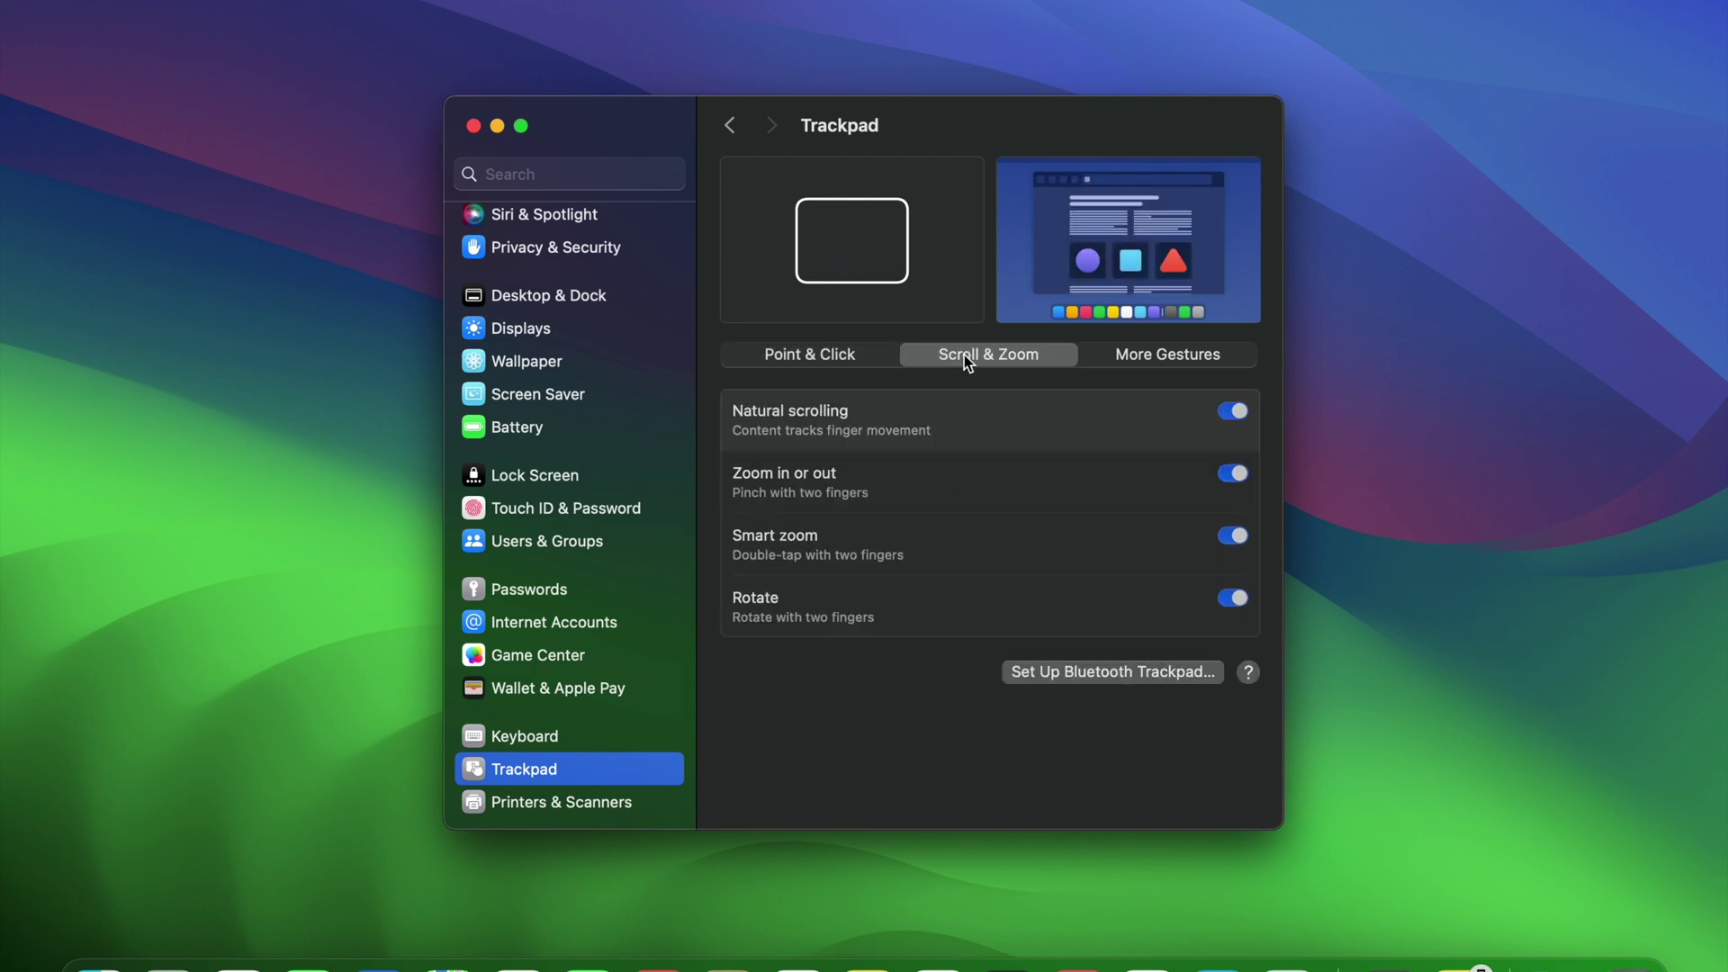
{"action": "left_click", "coordinate": [1231, 414]}
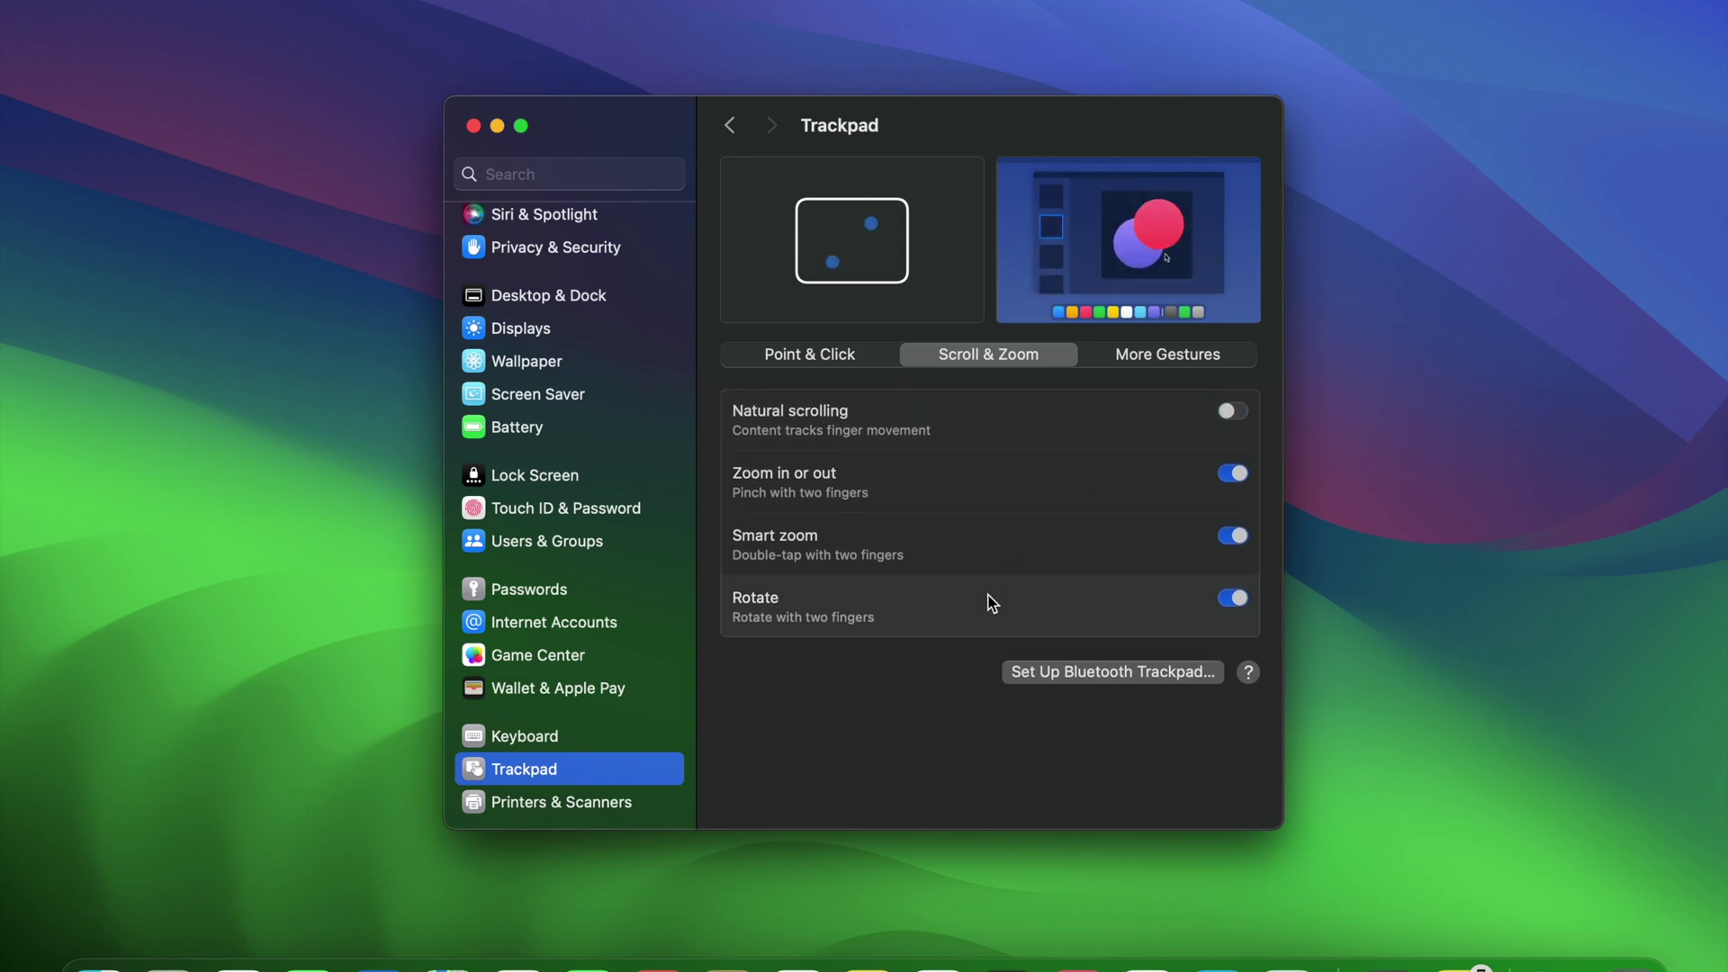
{"action": "left_click", "coordinate": [1167, 354]}
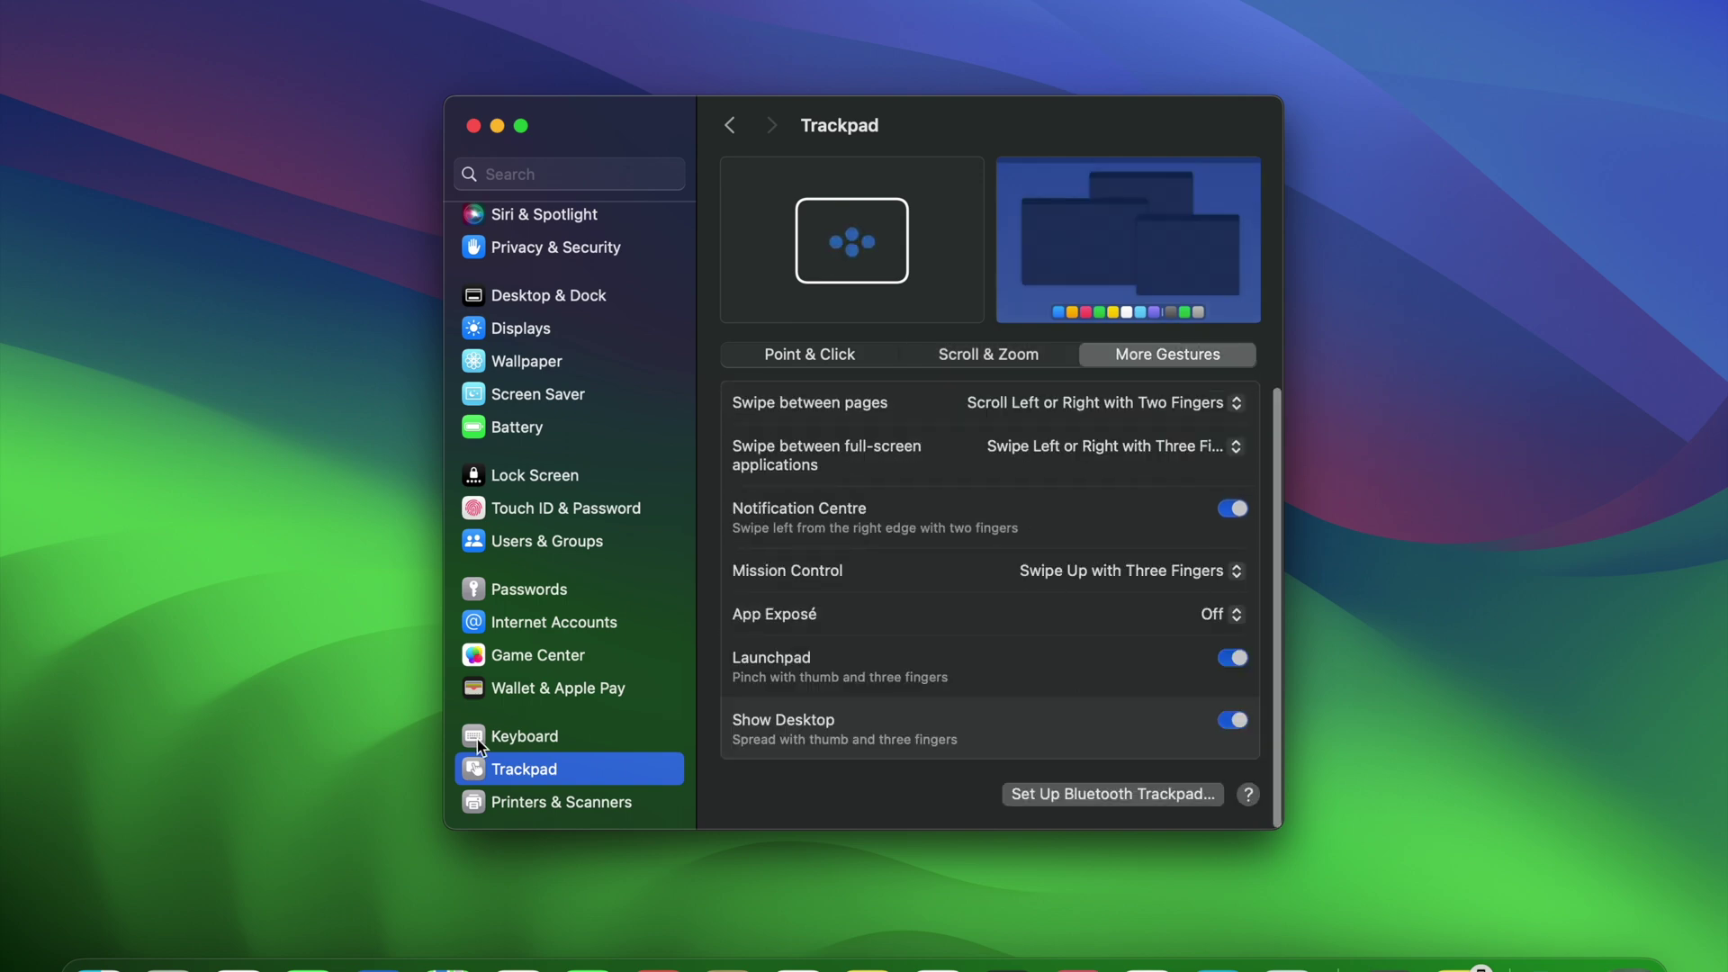
Step: In the keyboard settings, lower the keyboard brightness and turn the backlight off after 5 minutes of inactivity
{"action": "left_click", "coordinate": [538, 736]}
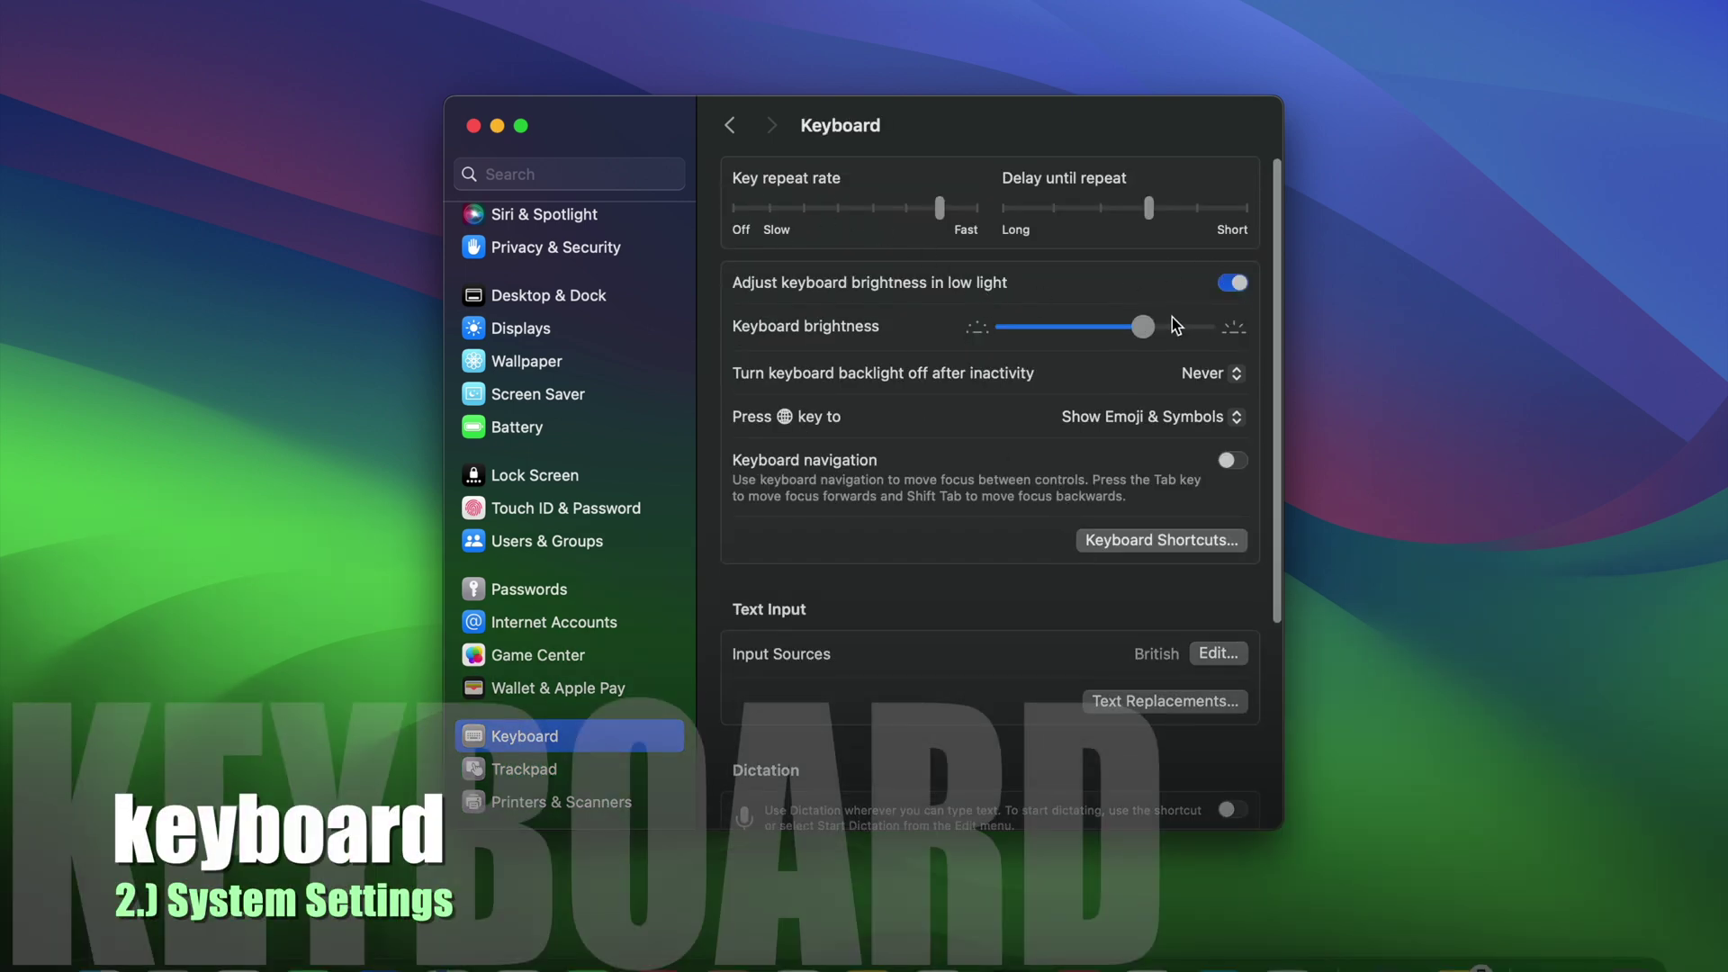
{"action": "left_click", "coordinate": [1030, 327]}
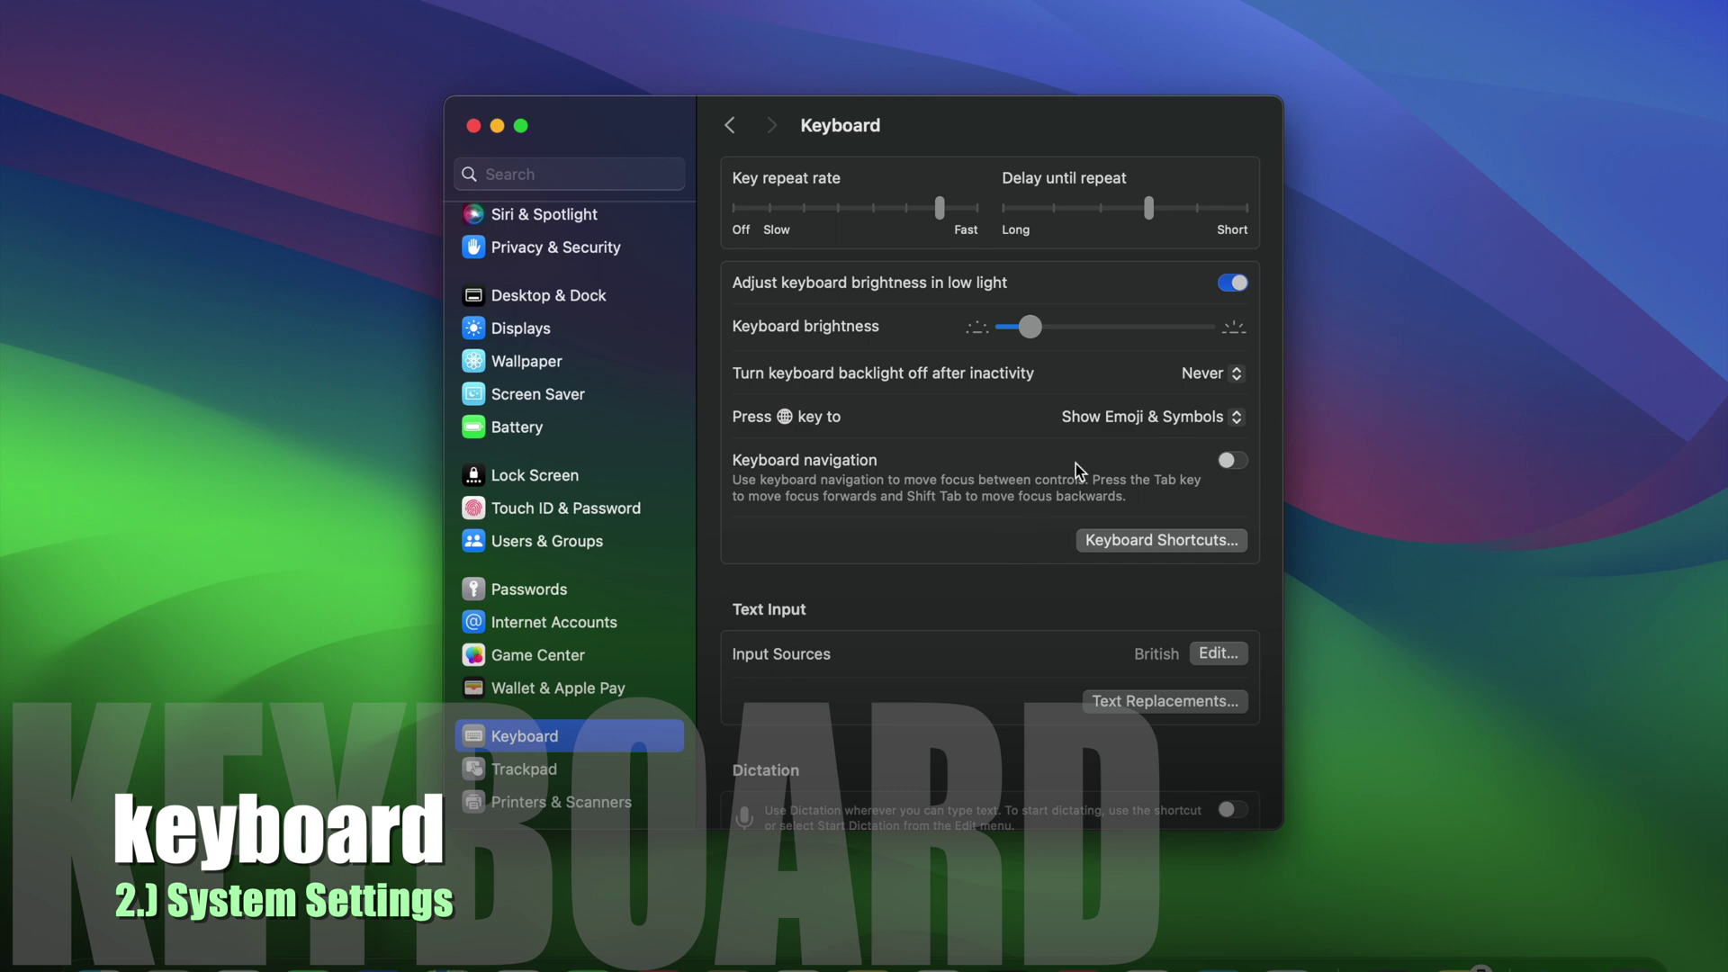
{"action": "left_click", "coordinate": [1226, 374]}
{"action": "left_click", "coordinate": [1223, 349]}
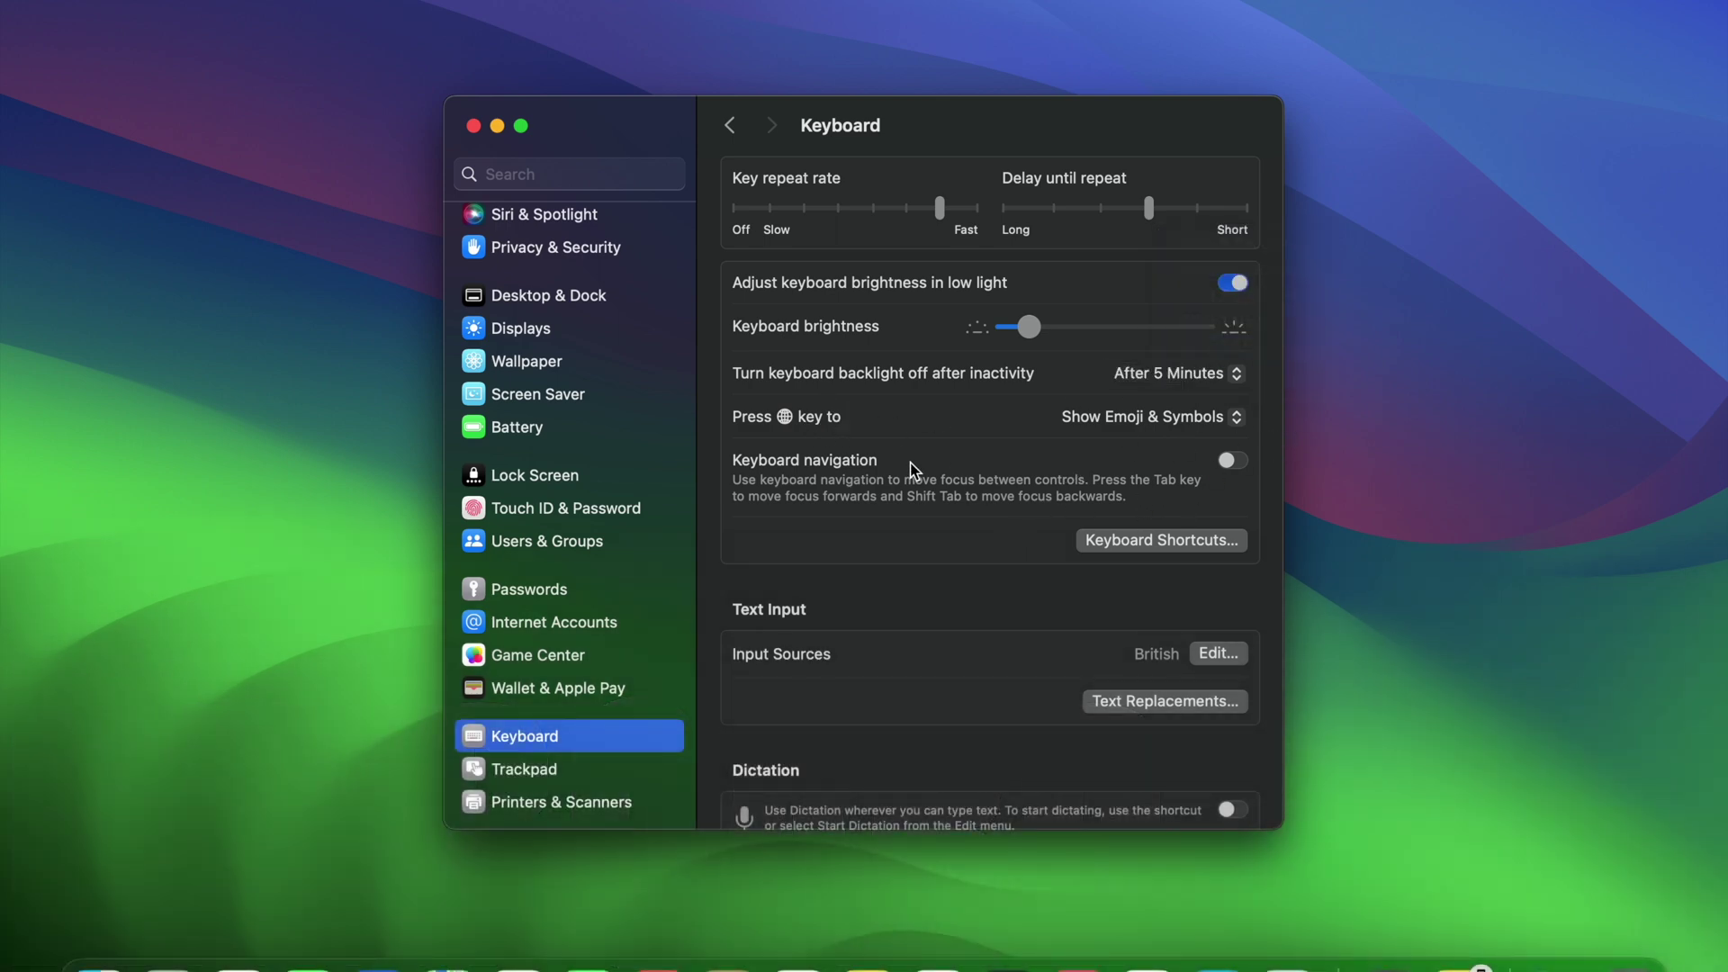
Step: Turn off automatic spelling correction for all input sources and quit System Settings
{"action": "left_click", "coordinate": [1218, 655]}
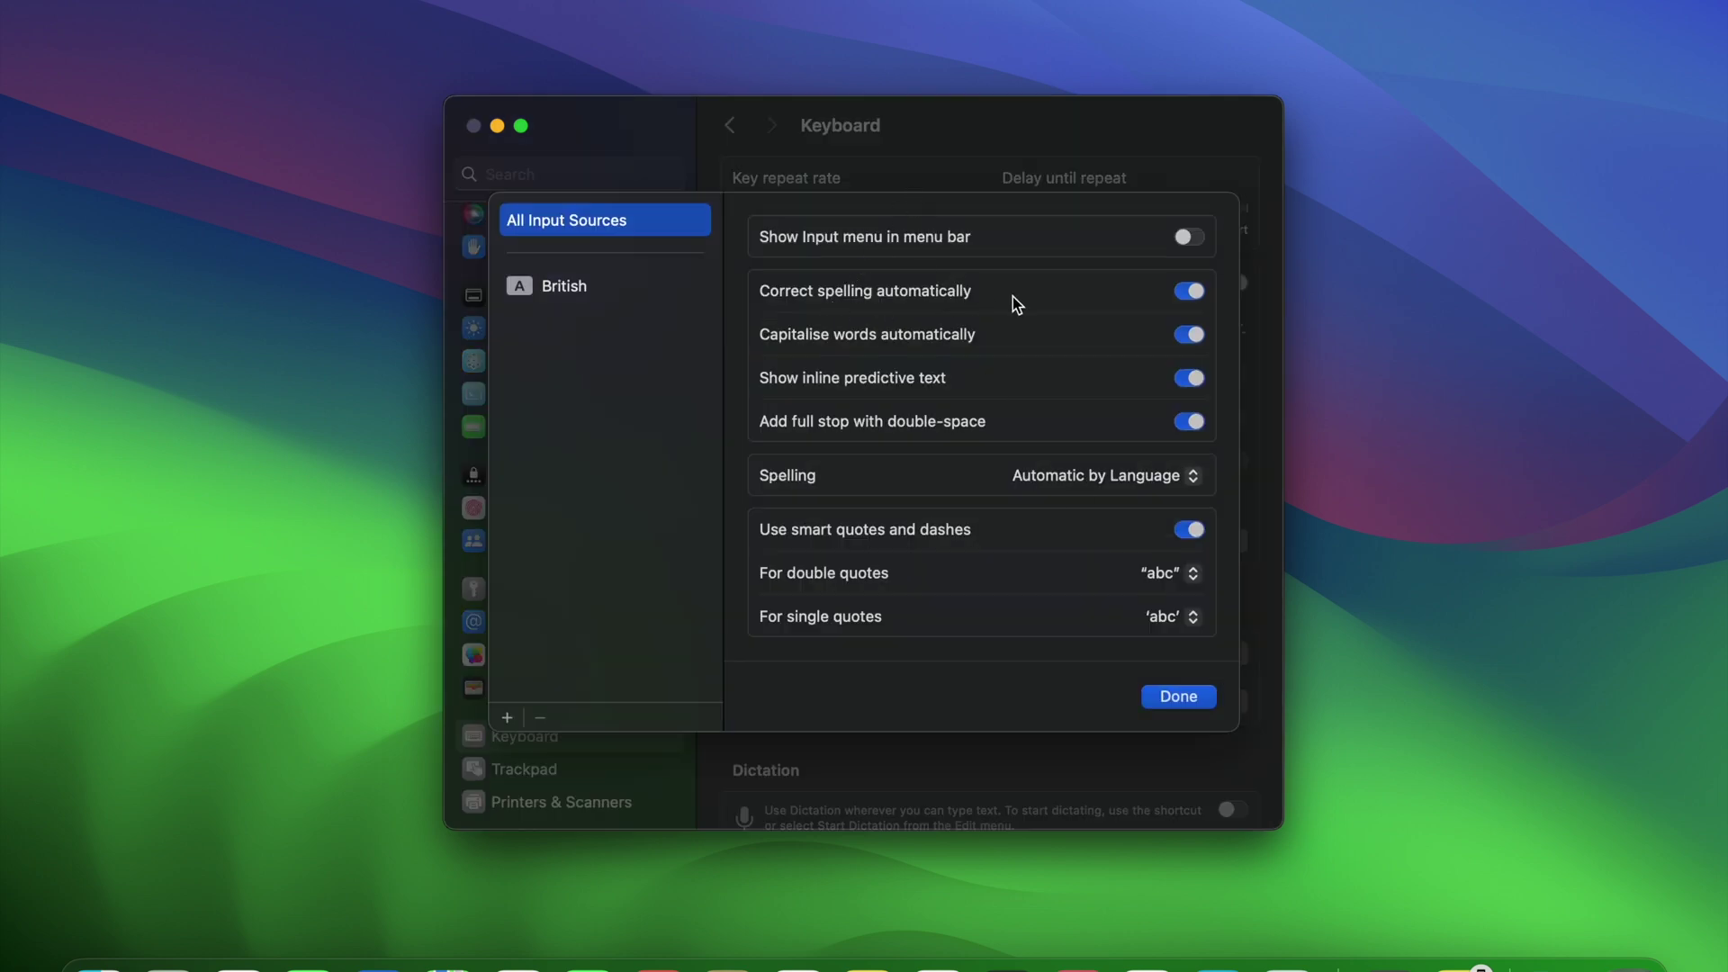
{"action": "left_click", "coordinate": [1188, 293]}
{"action": "left_click", "coordinate": [1177, 697]}
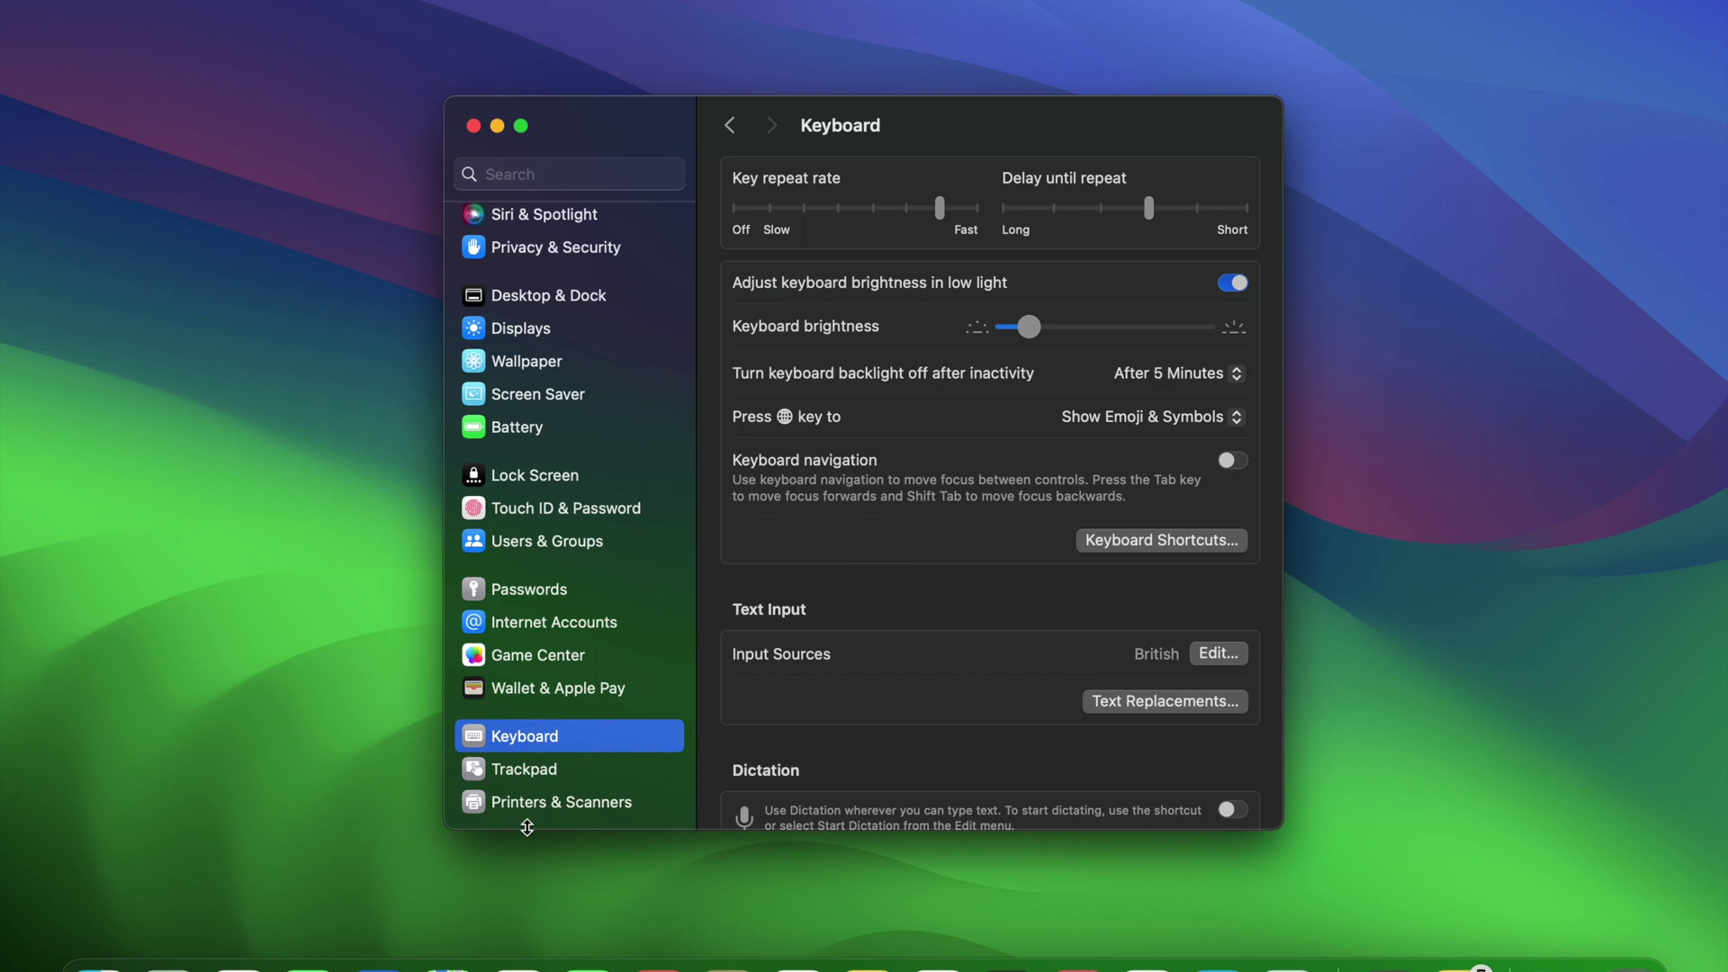
{"action": "key", "text": "super+q"}
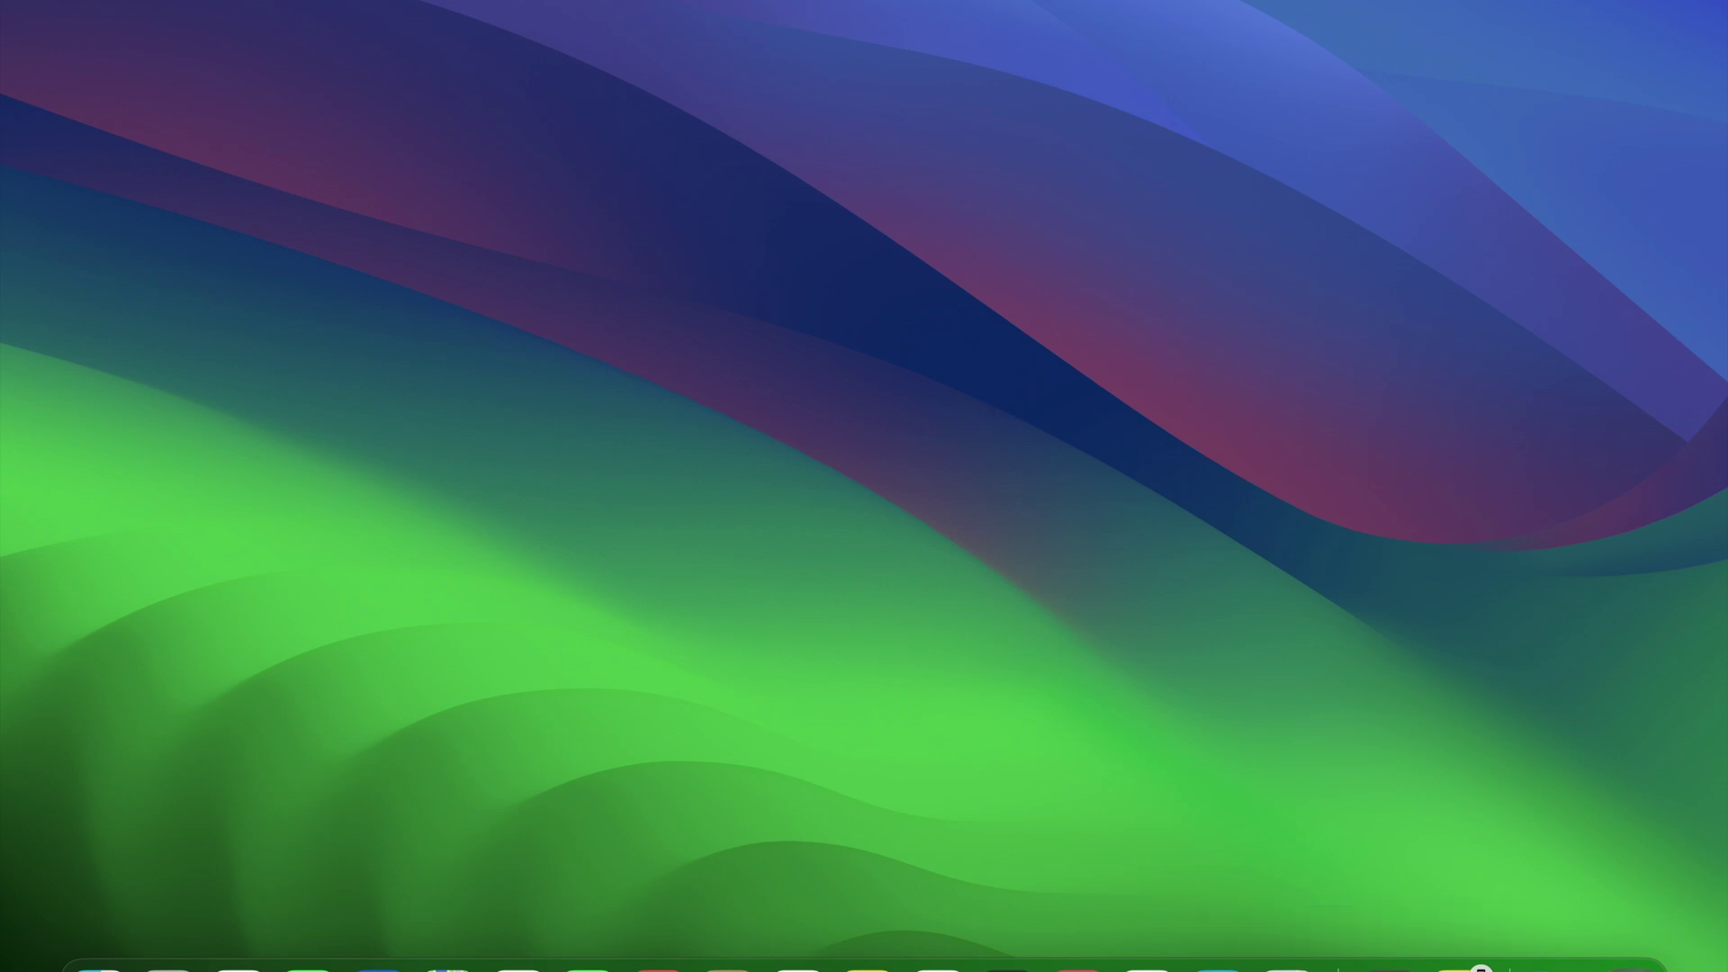
Step: Open the Dock settings and reduce the Dock size slightly
{"action": "right_click", "coordinate": [1339, 967]}
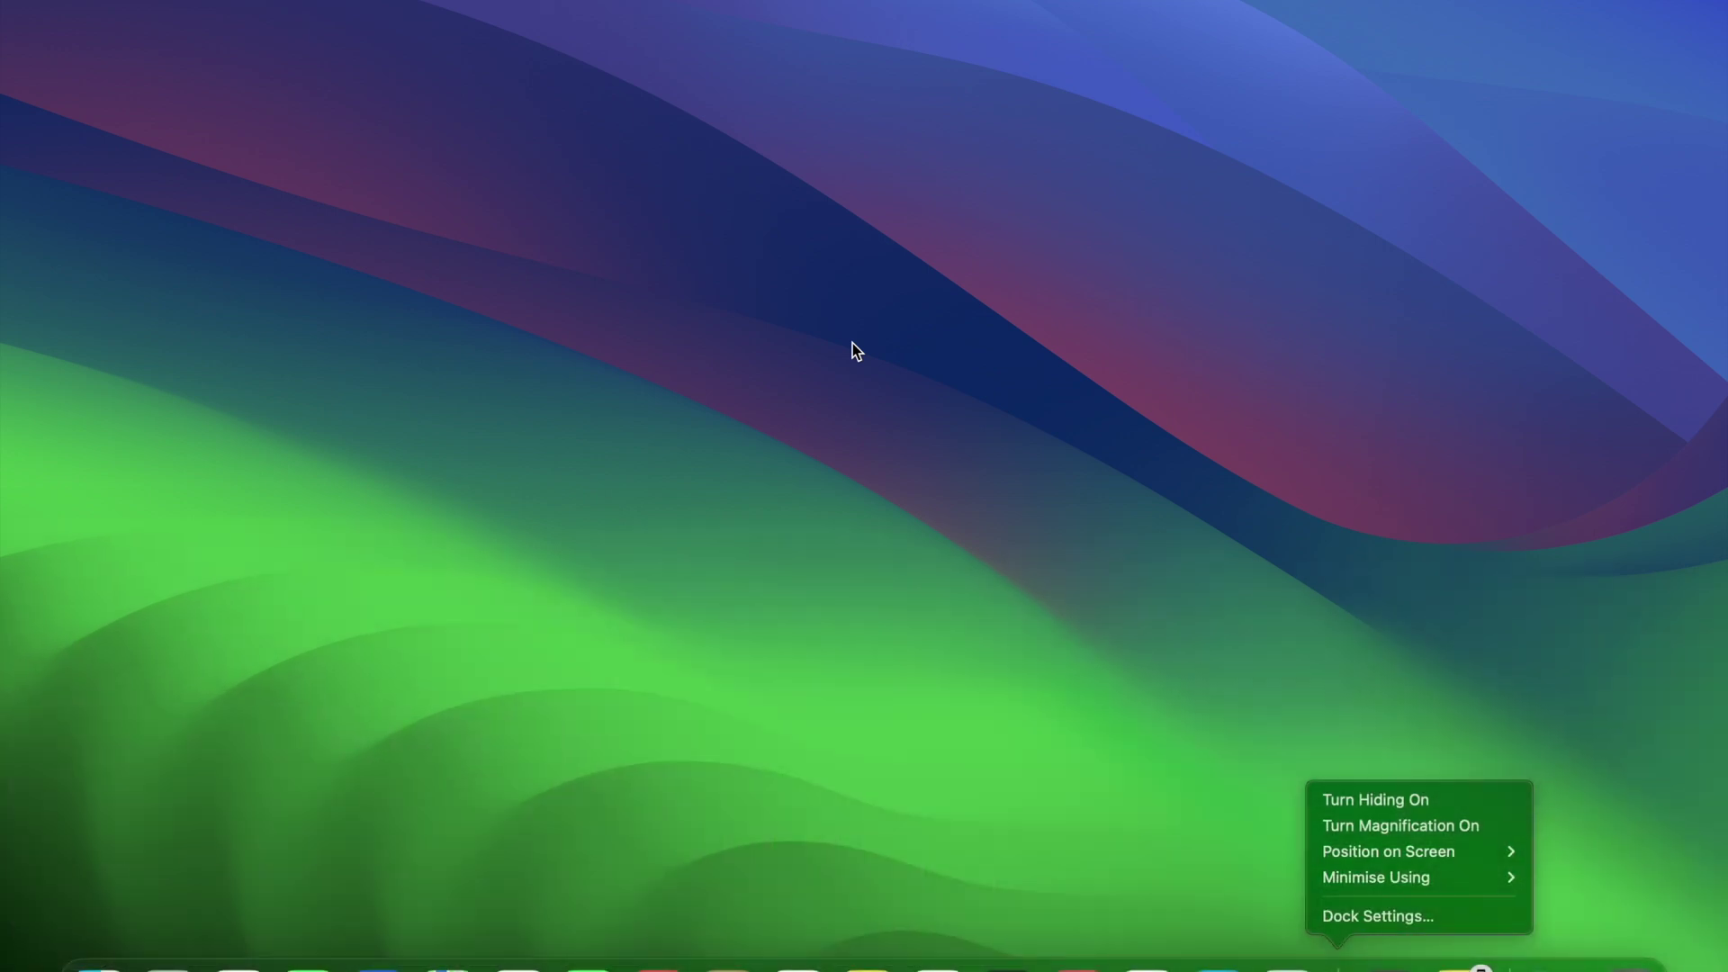
{"action": "left_click", "coordinate": [1369, 915]}
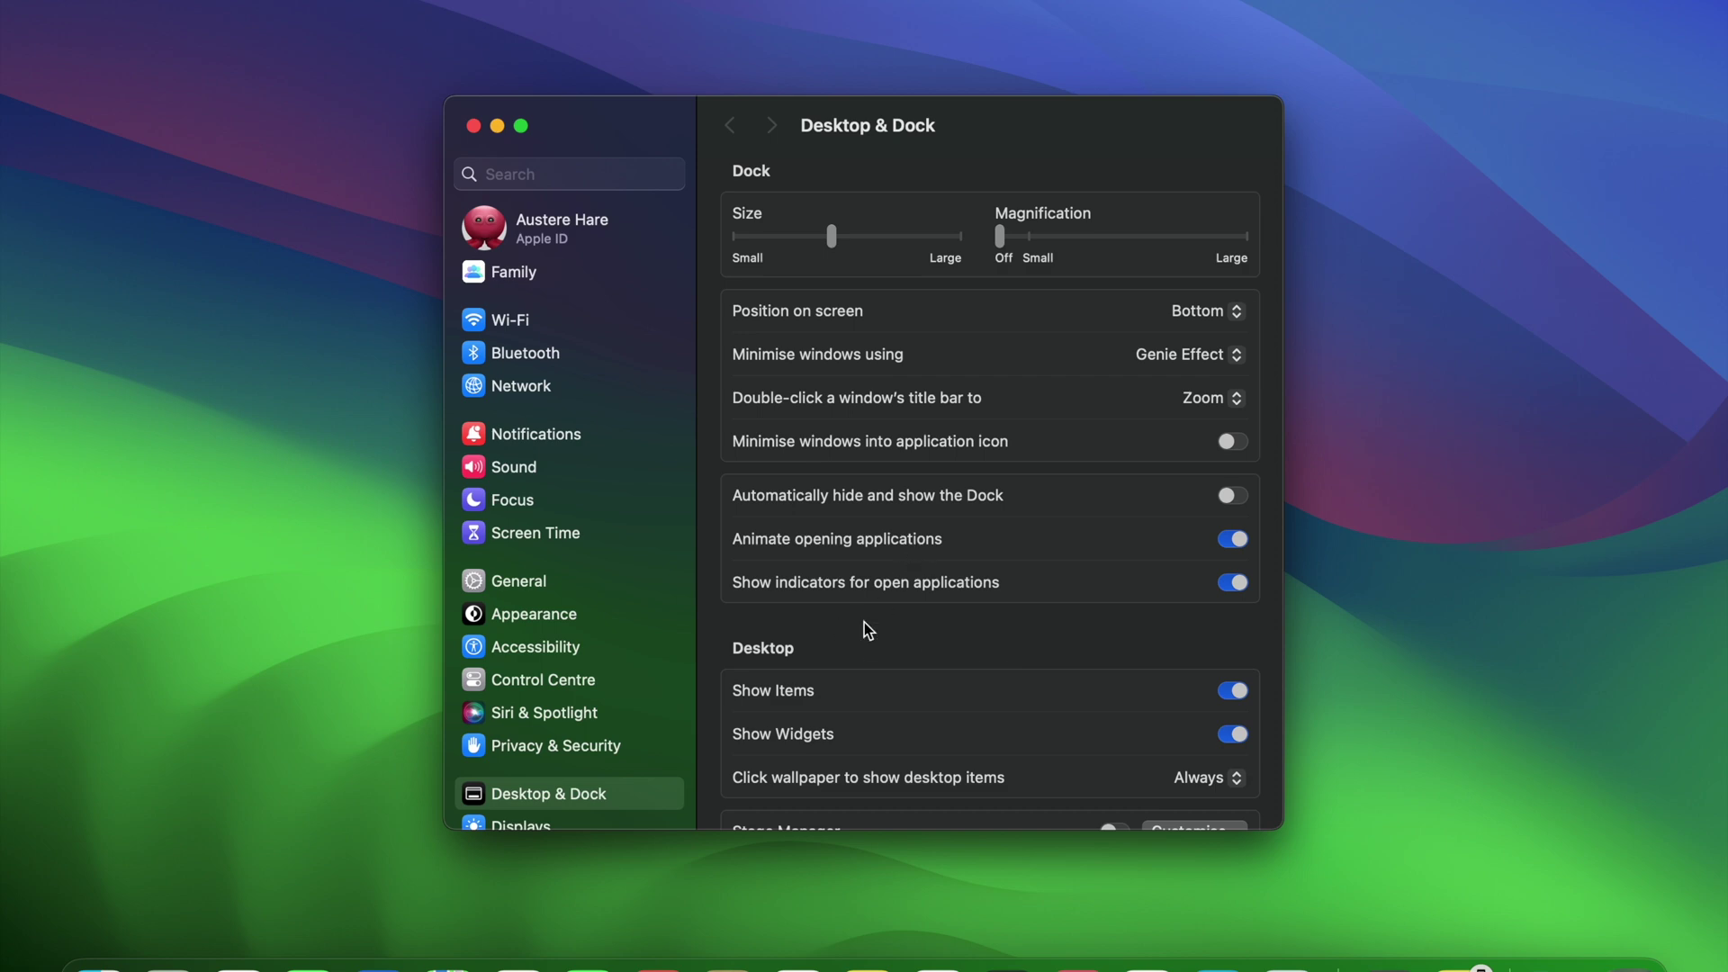
{"action": "scroll", "coordinate": [865, 623], "scroll_direction": "down", "scroll_amount": 1}
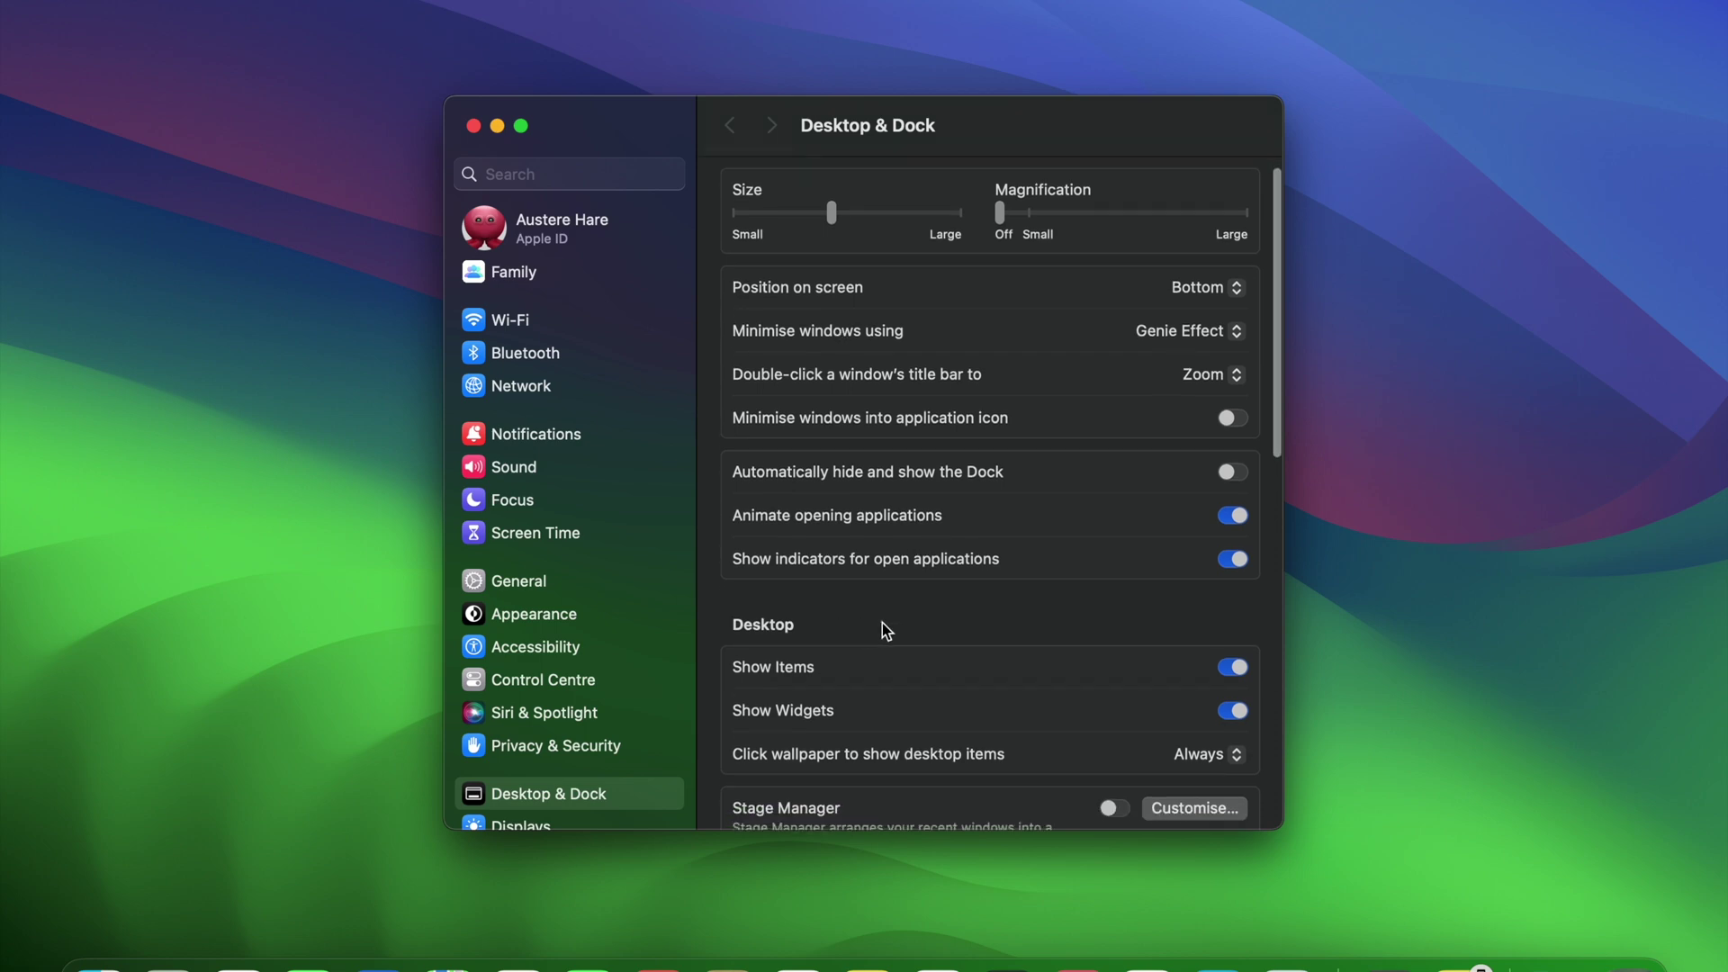
{"action": "scroll", "coordinate": [1096, 602], "scroll_direction": "up", "scroll_amount": 1}
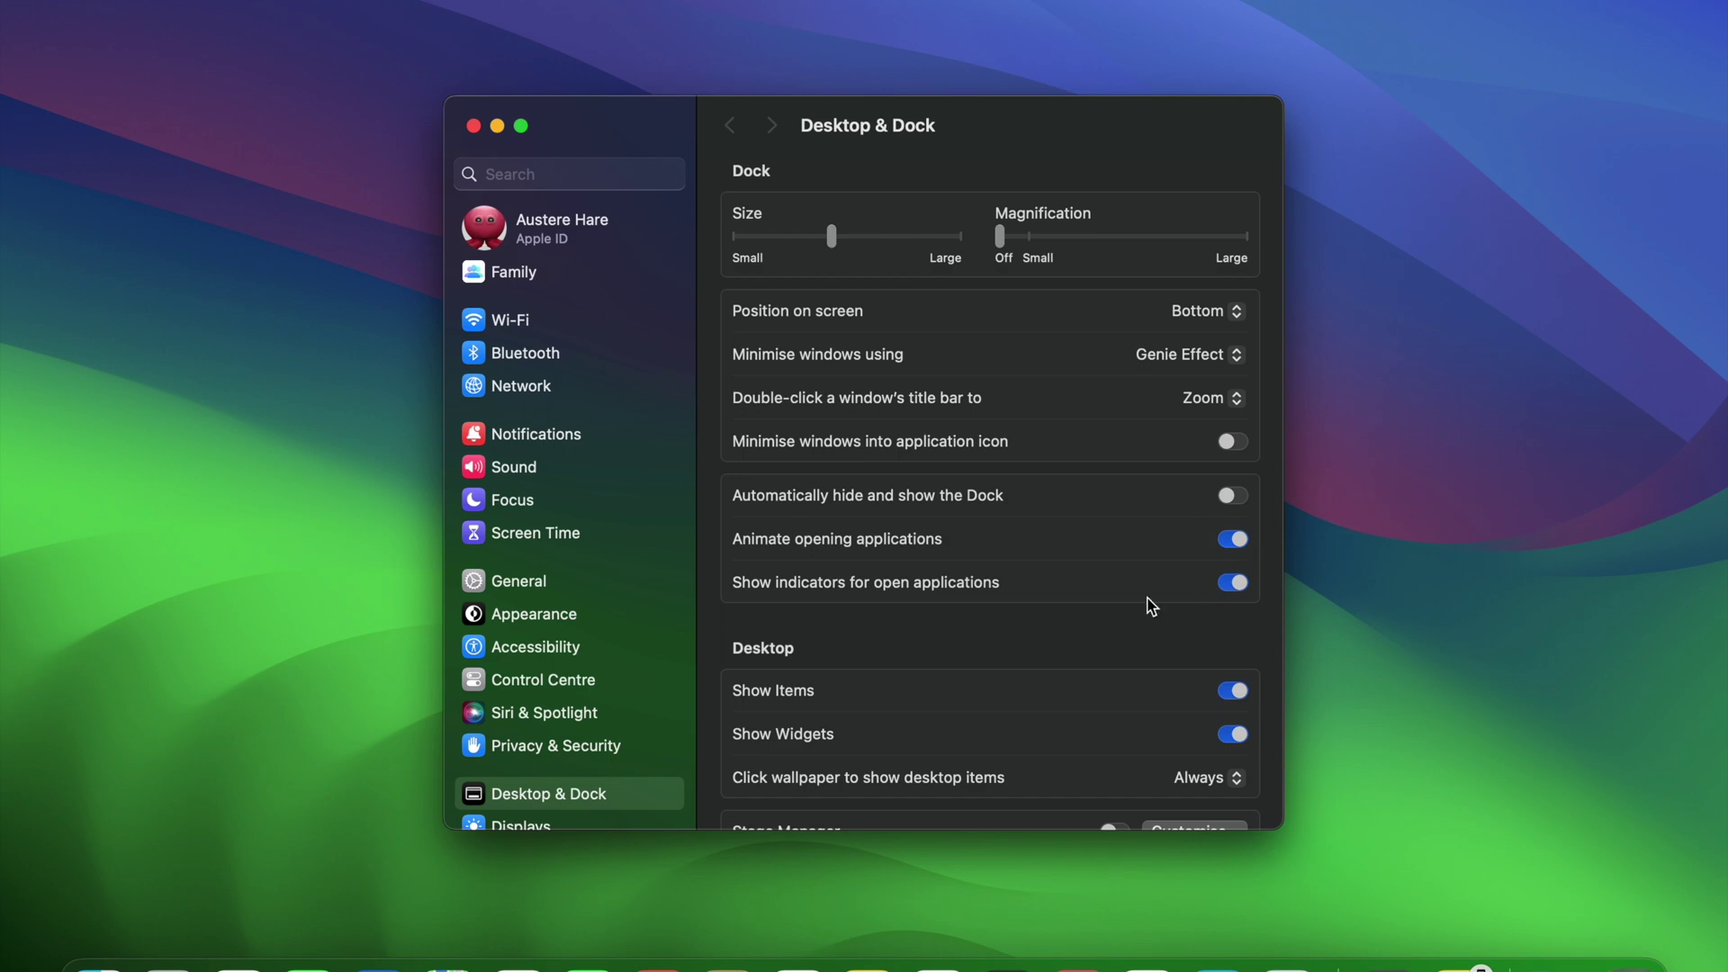
{"action": "scroll", "coordinate": [1151, 605], "scroll_direction": "down", "scroll_amount": 1}
{"action": "scroll", "coordinate": [1152, 605], "scroll_direction": "up", "scroll_amount": 1}
{"action": "scroll", "coordinate": [1151, 605], "scroll_direction": "down", "scroll_amount": 10}
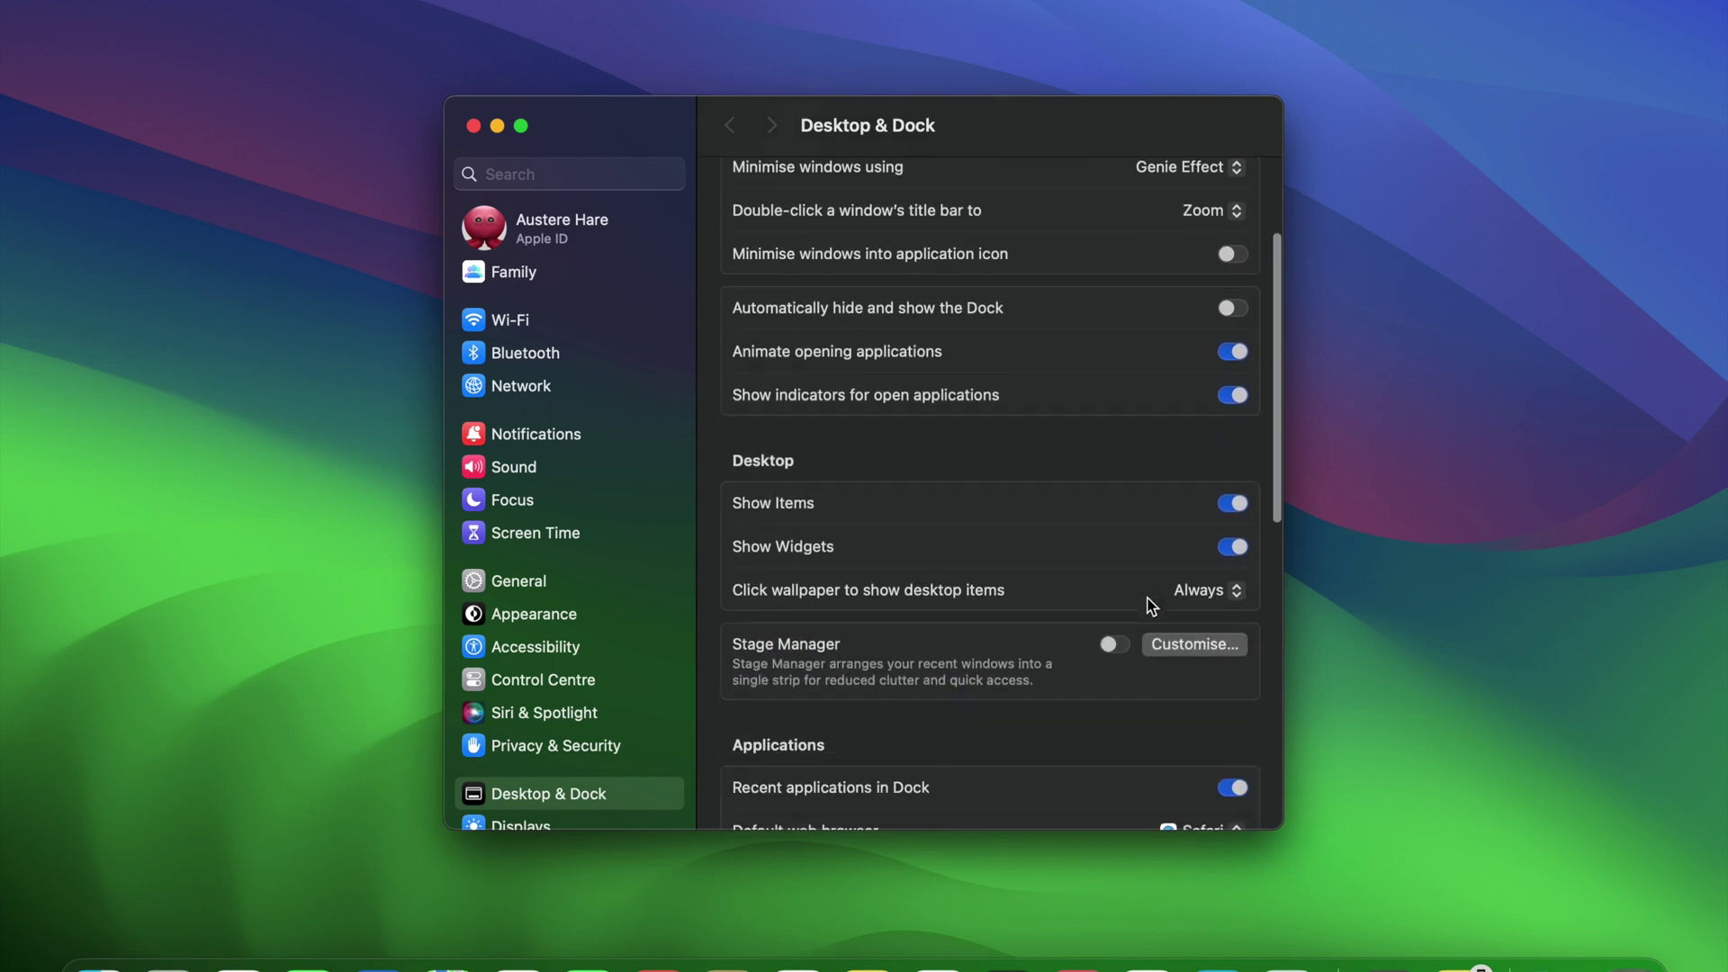
{"action": "scroll", "coordinate": [1151, 605], "scroll_direction": "up", "scroll_amount": 10}
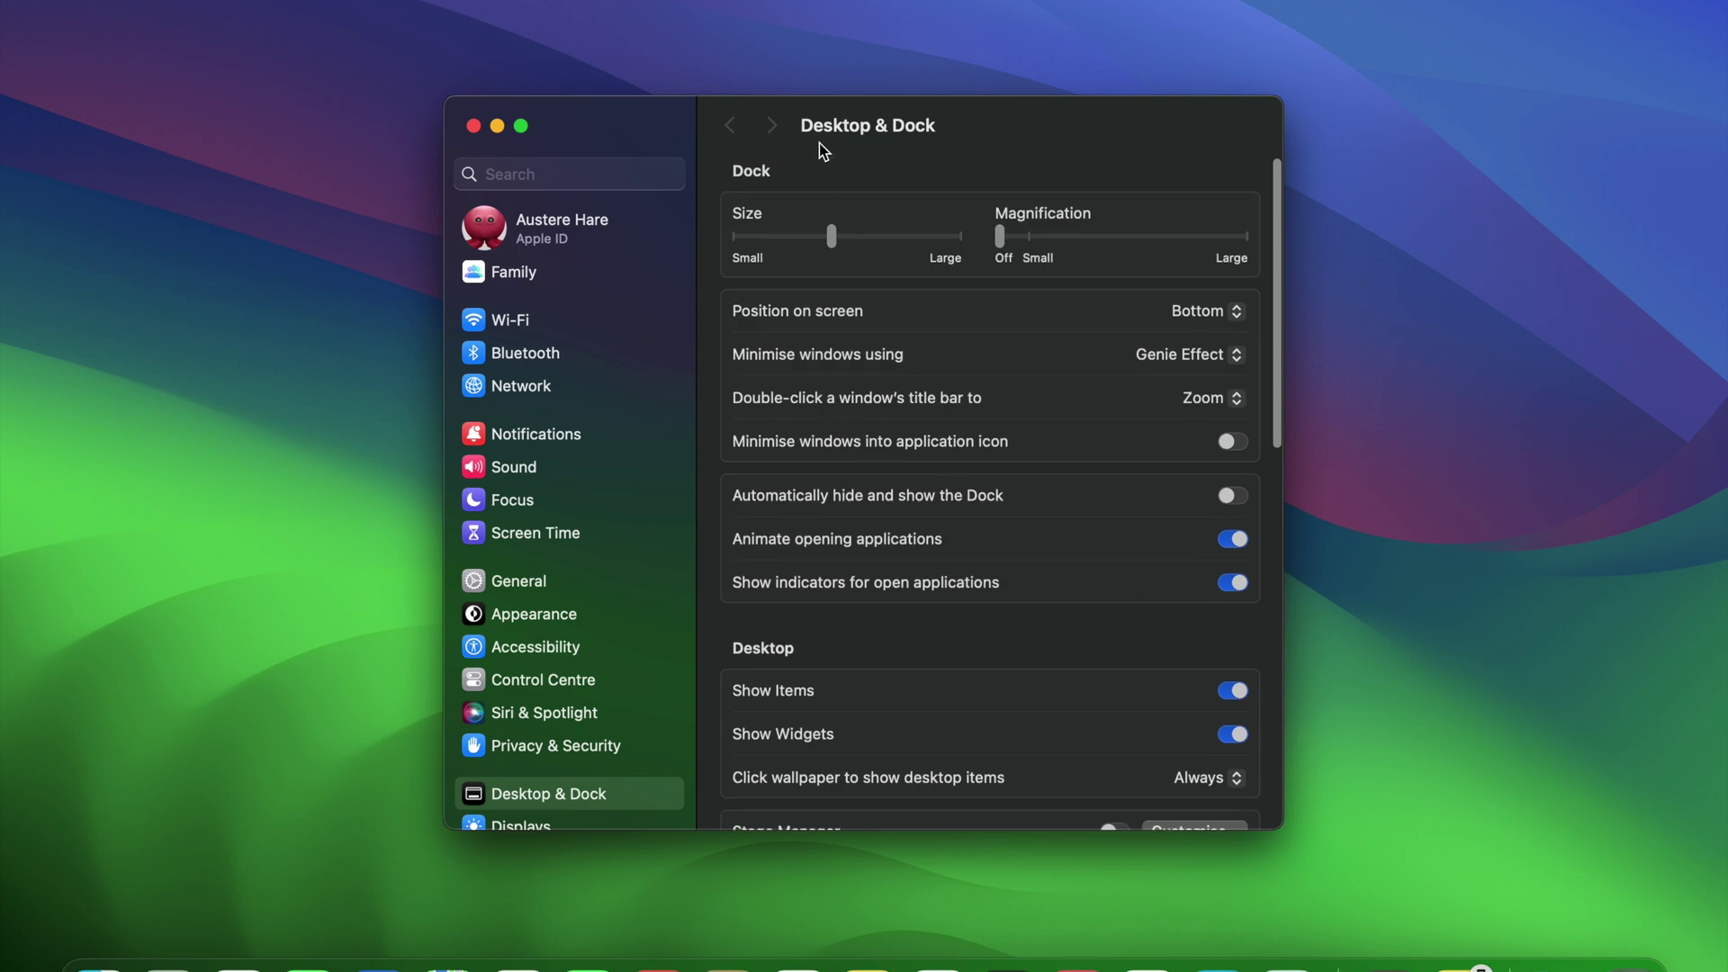
{"action": "left_click_drag", "start_coordinate": [832, 237], "coordinate": [798, 238]}
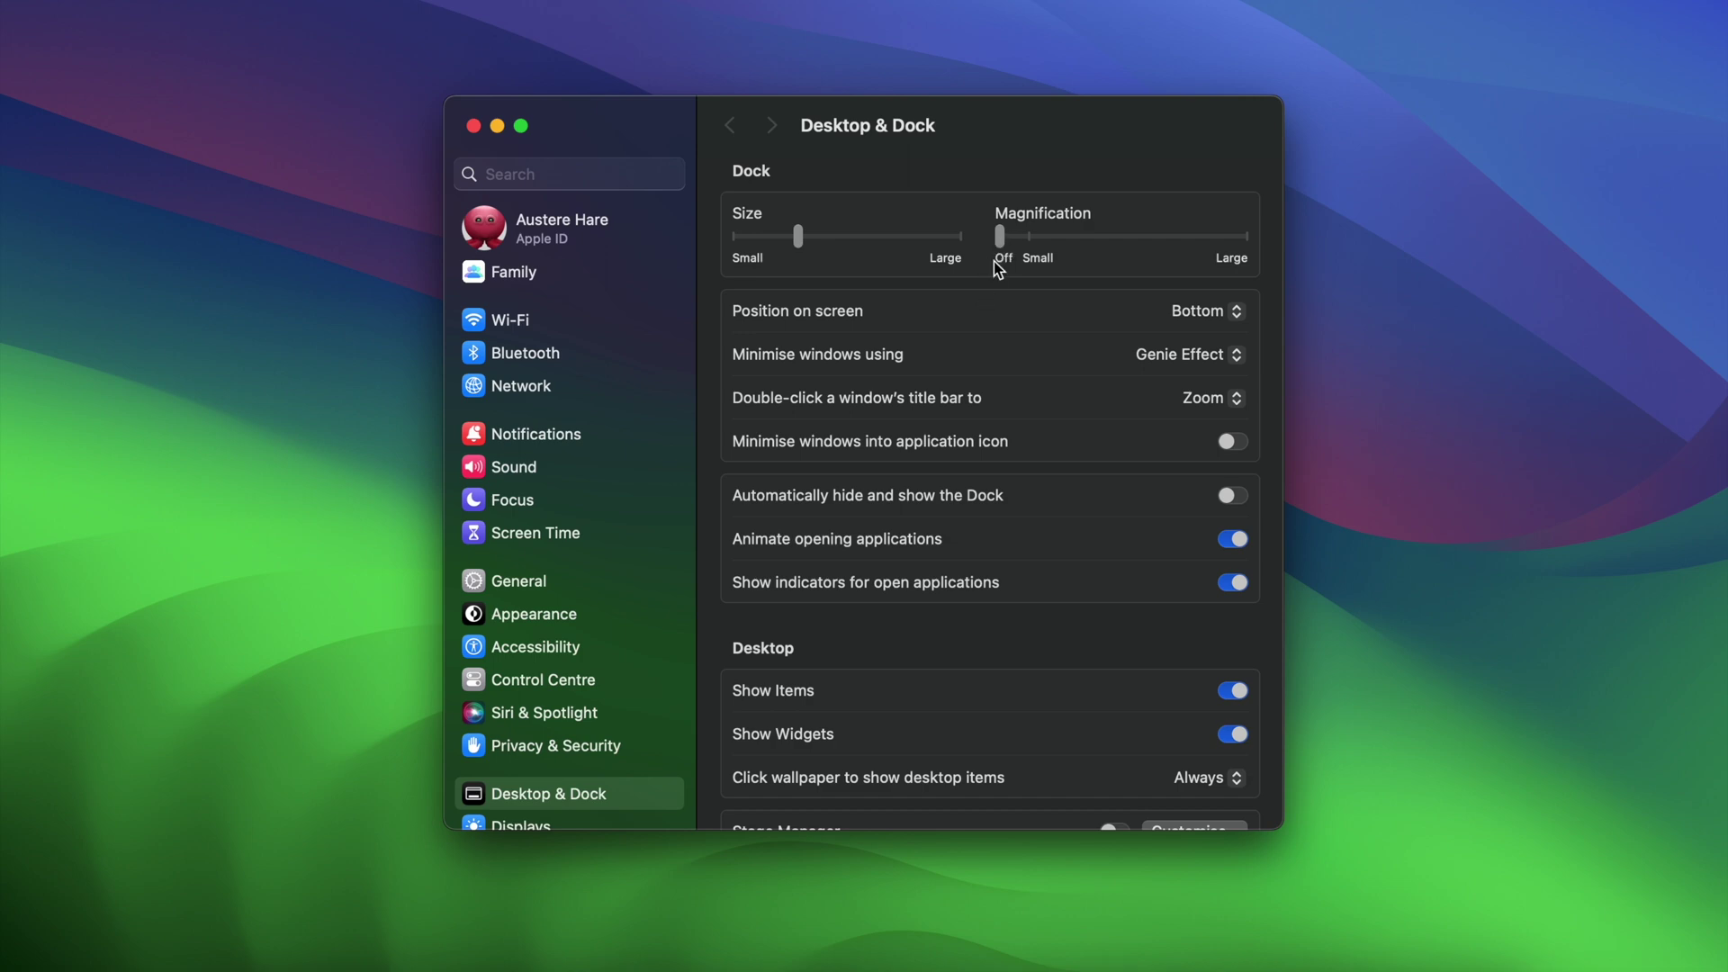
Step: Turn on Dock magnification at just above Small and set the Dock's position on screen to Left
{"action": "left_click_drag", "start_coordinate": [1000, 240], "coordinate": [1042, 238]}
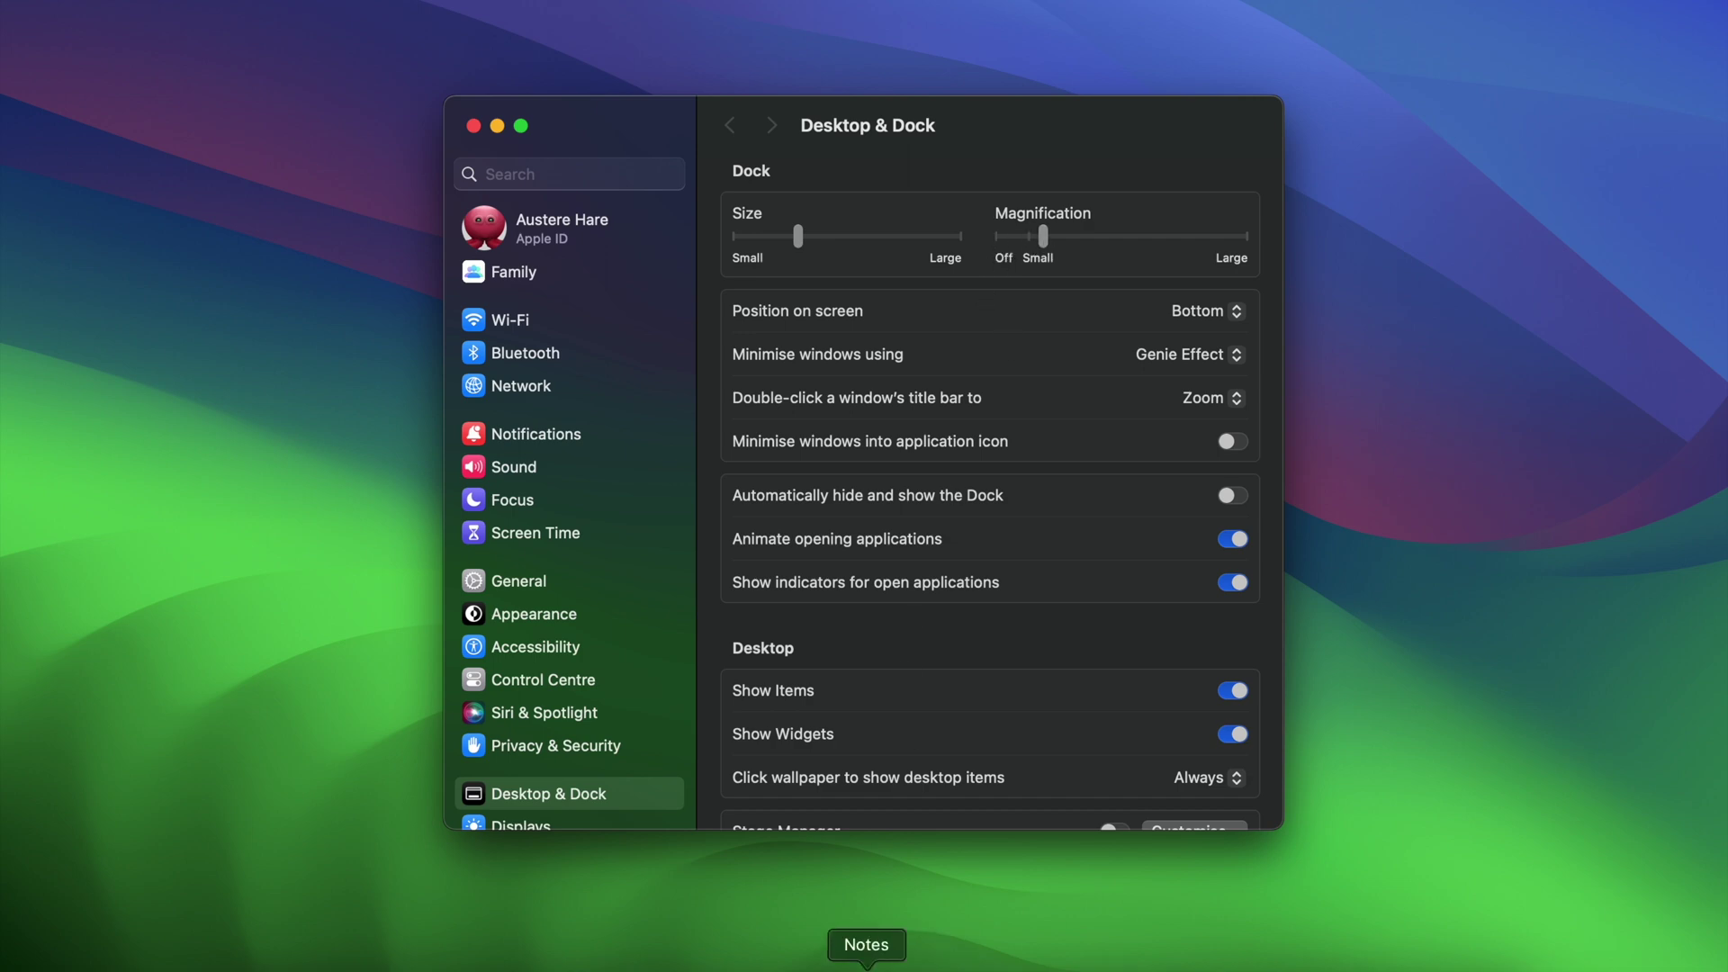
{"action": "left_click", "coordinate": [1211, 311]}
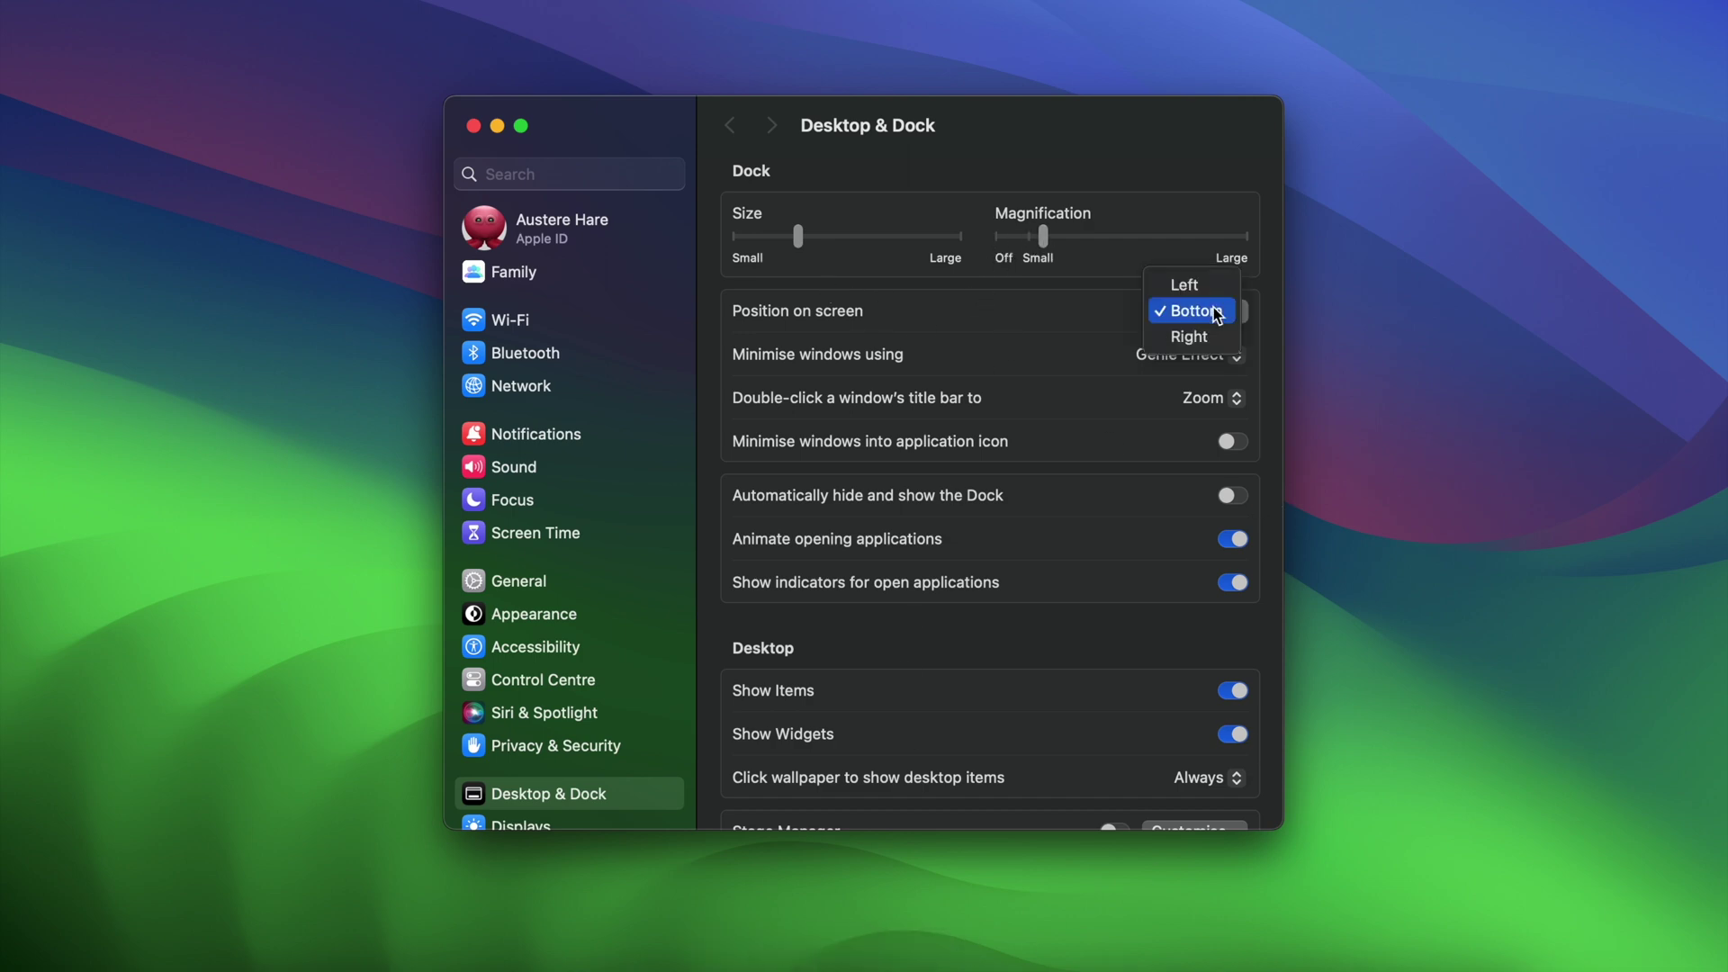
{"action": "left_click", "coordinate": [1192, 286]}
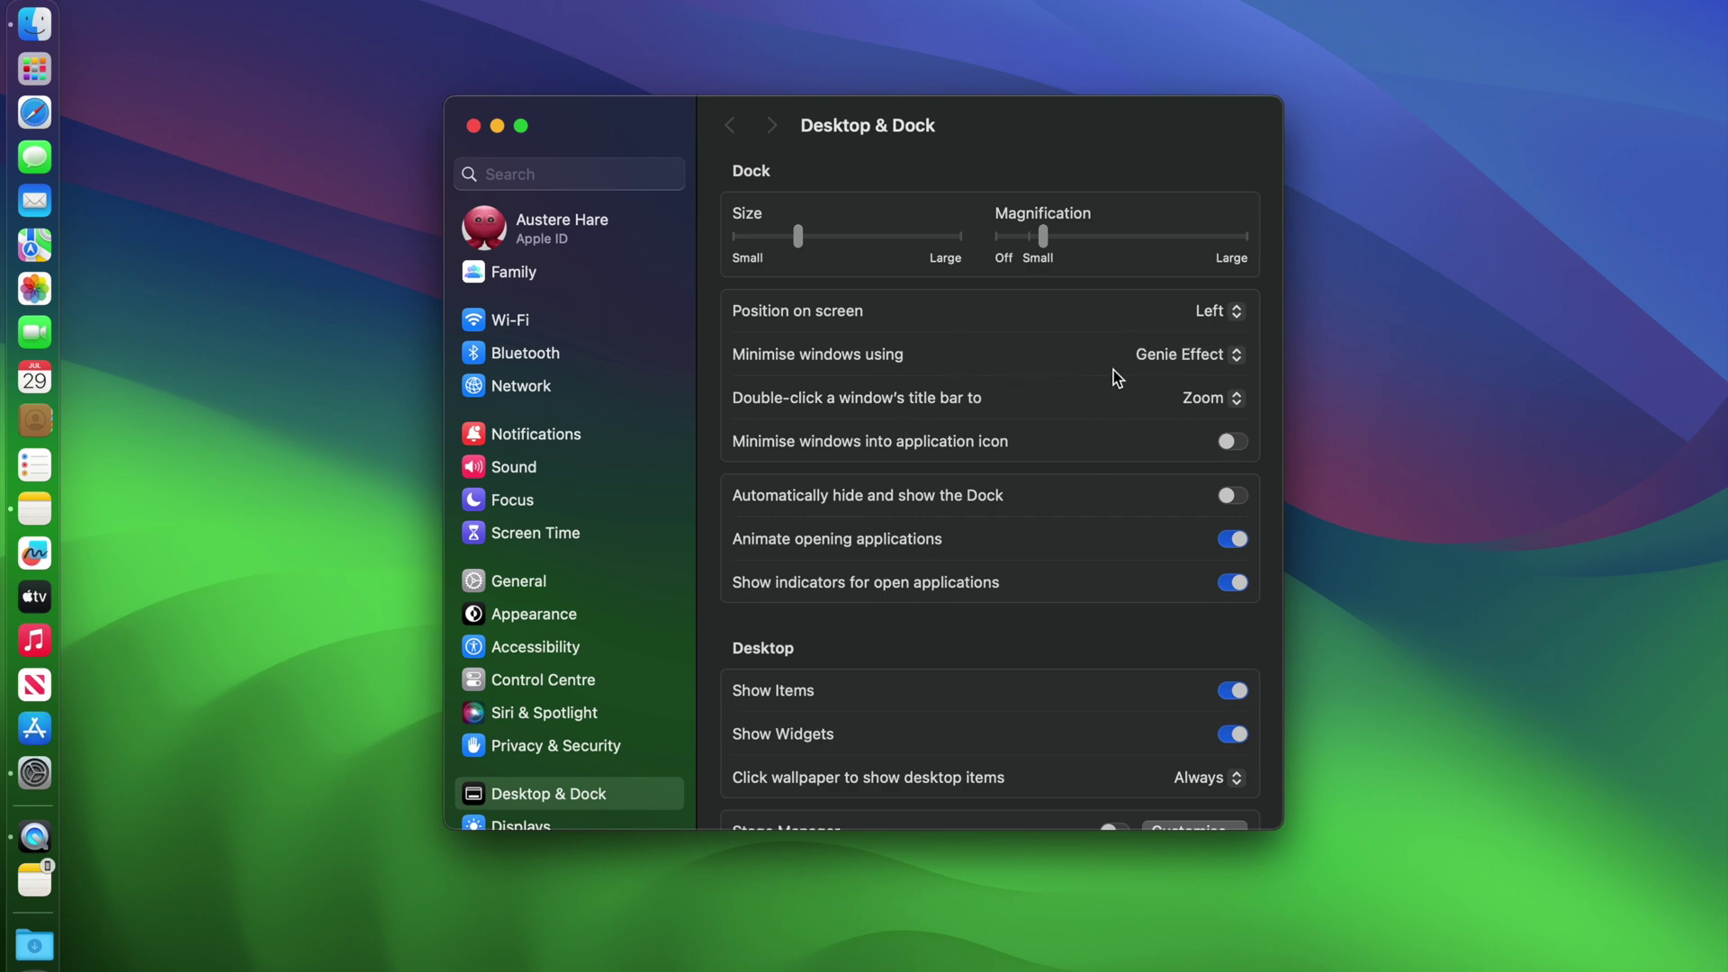
Step: Assign Desktop to the bottom-right hot corner and Notification Centre to the top-right one, and confirm the assignments
{"action": "scroll", "coordinate": [906, 397], "scroll_direction": "down", "scroll_amount": 15}
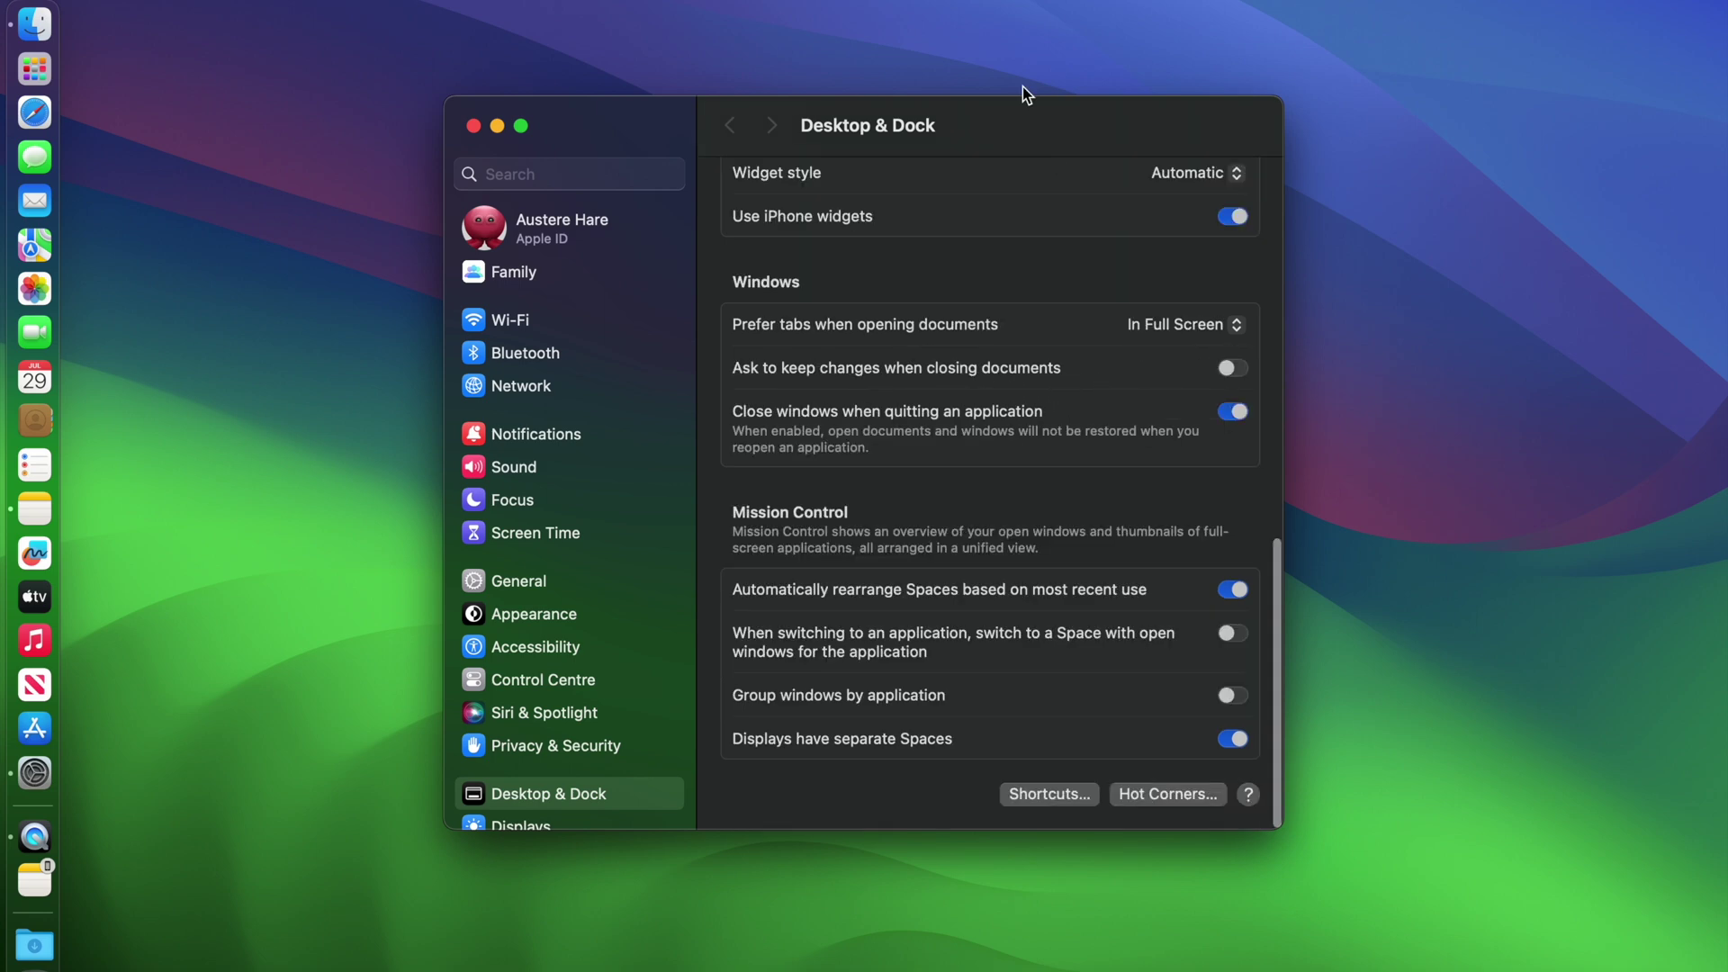
{"action": "left_click", "coordinate": [1184, 797]}
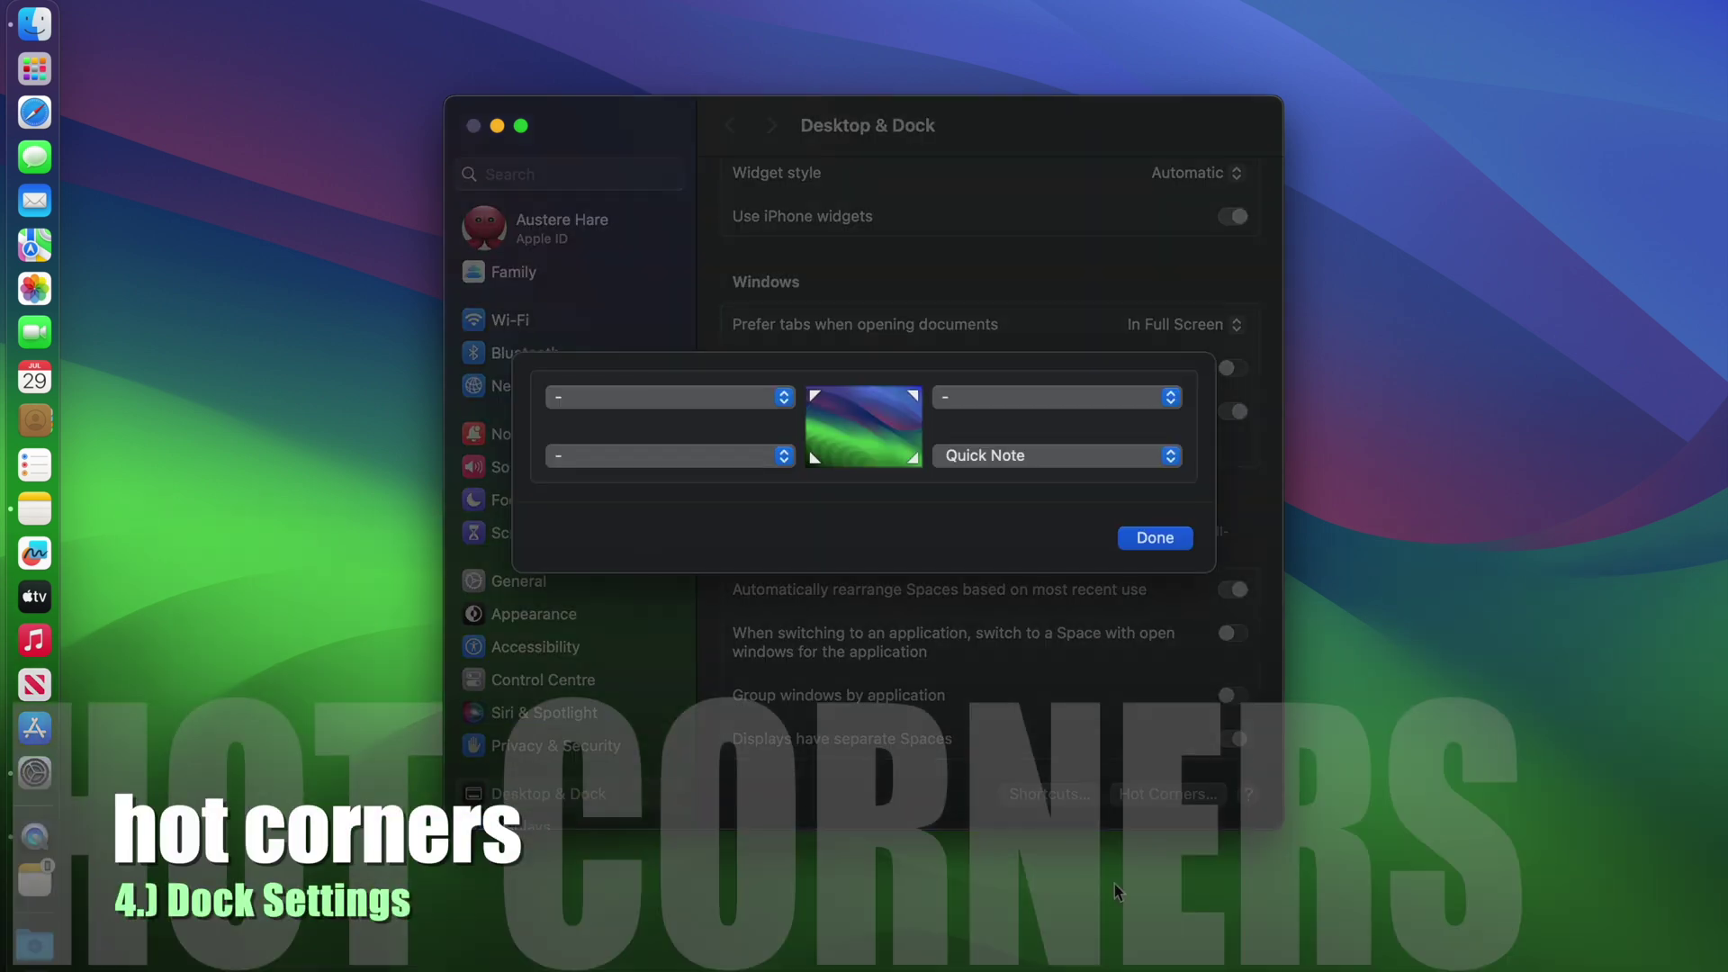
{"action": "left_click", "coordinate": [1029, 467]}
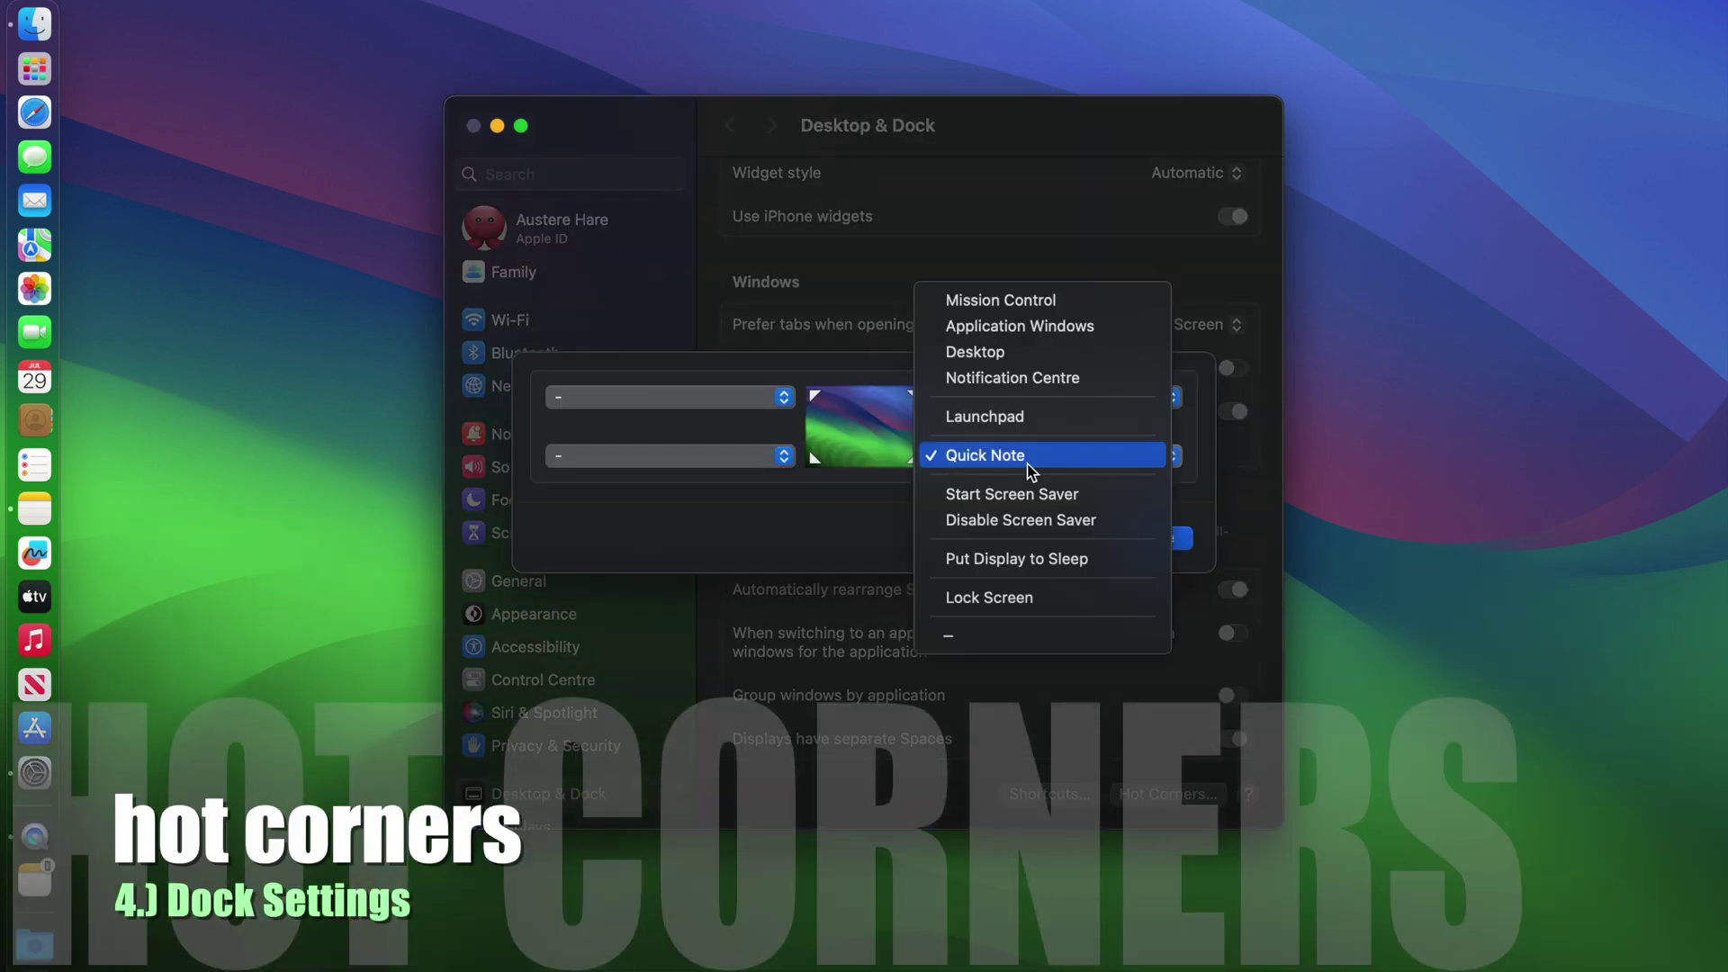
{"action": "left_click", "coordinate": [997, 351]}
{"action": "left_click", "coordinate": [1003, 408]}
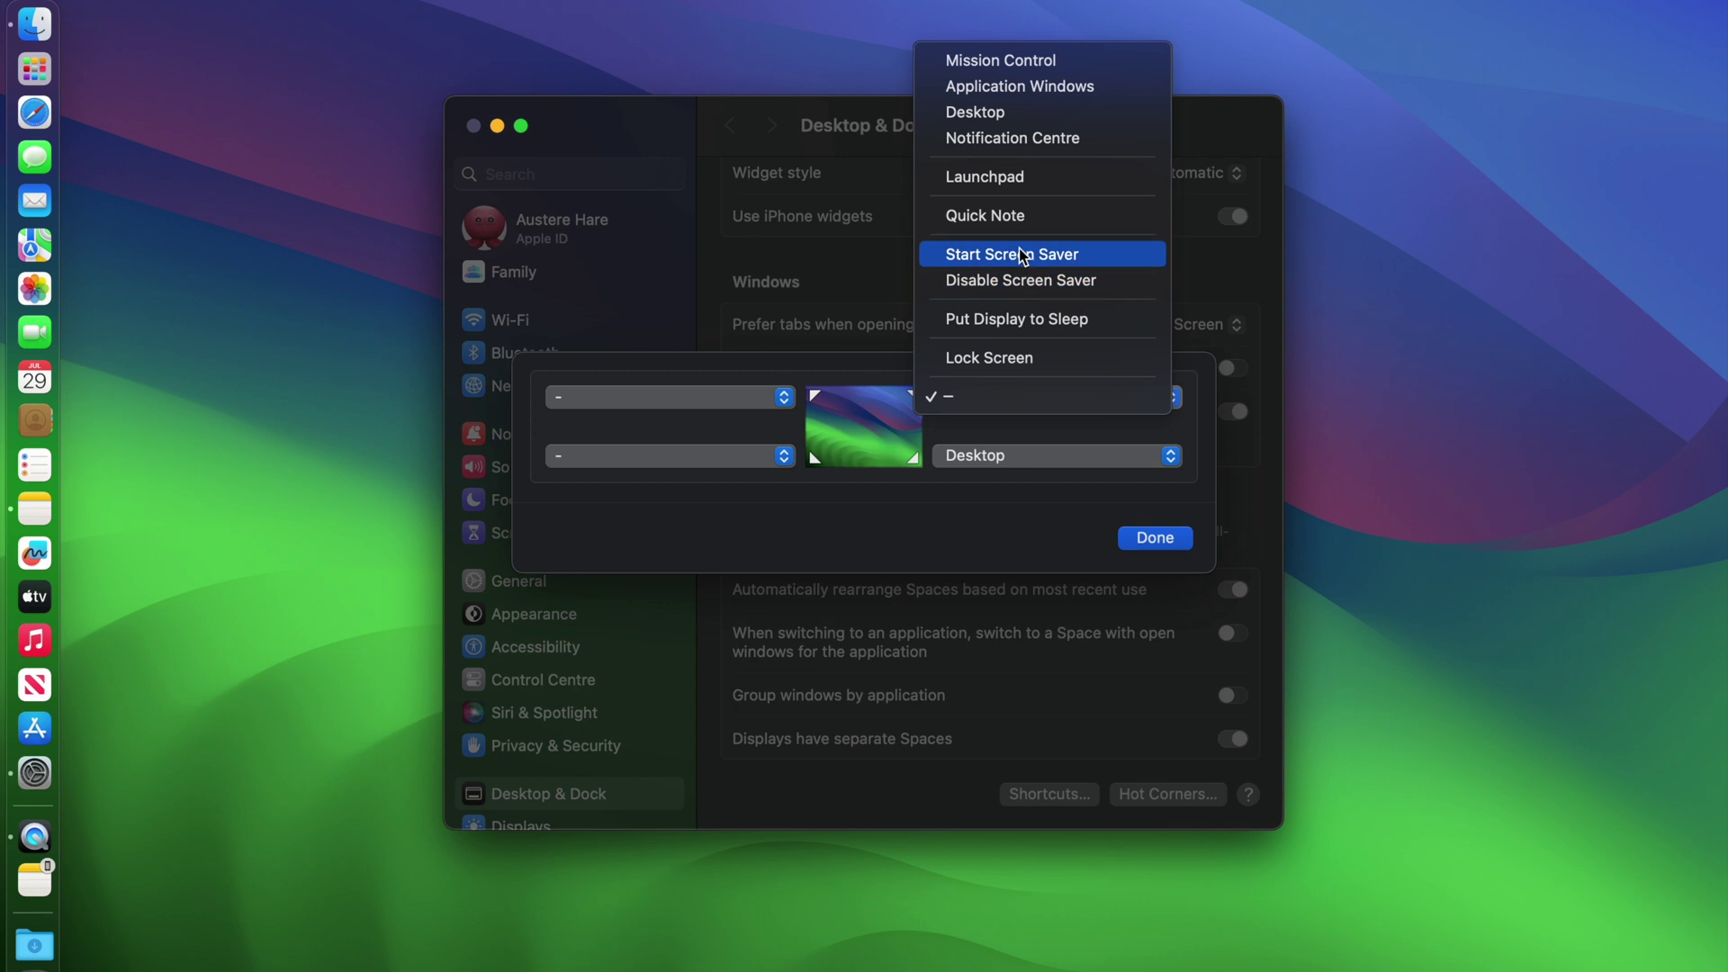
{"action": "left_click", "coordinate": [1025, 140]}
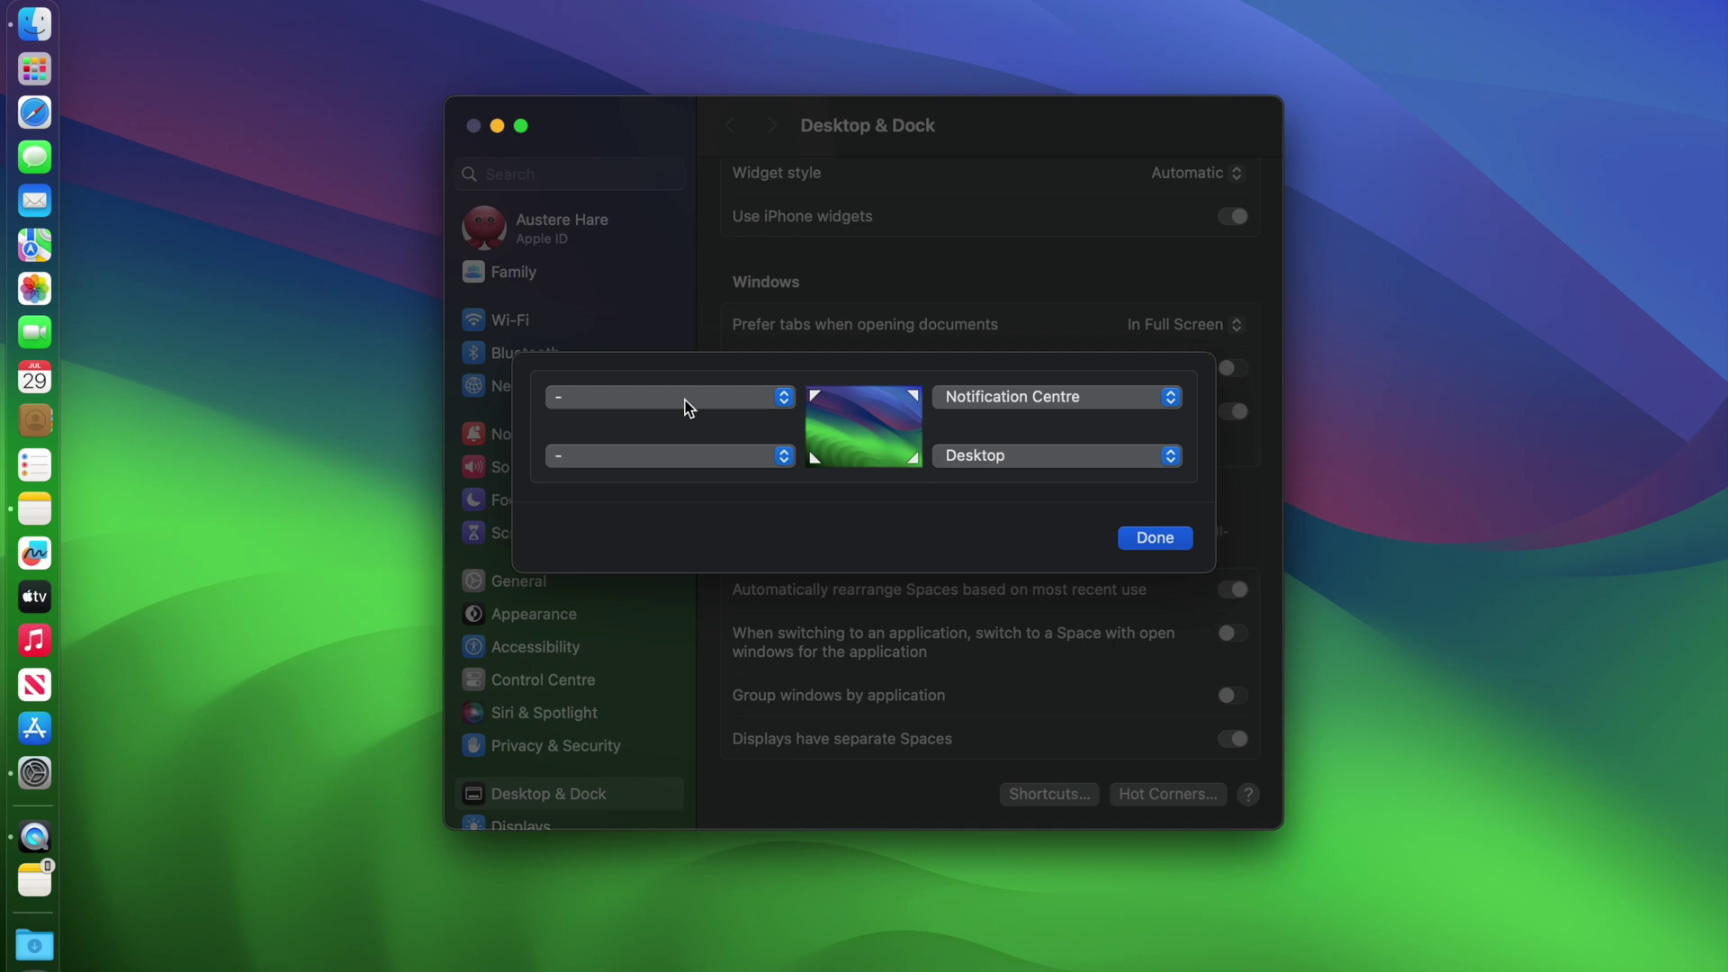
{"action": "key", "text": "Return"}
{"action": "scroll", "coordinate": [587, 620], "scroll_direction": "down", "scroll_amount": 3}
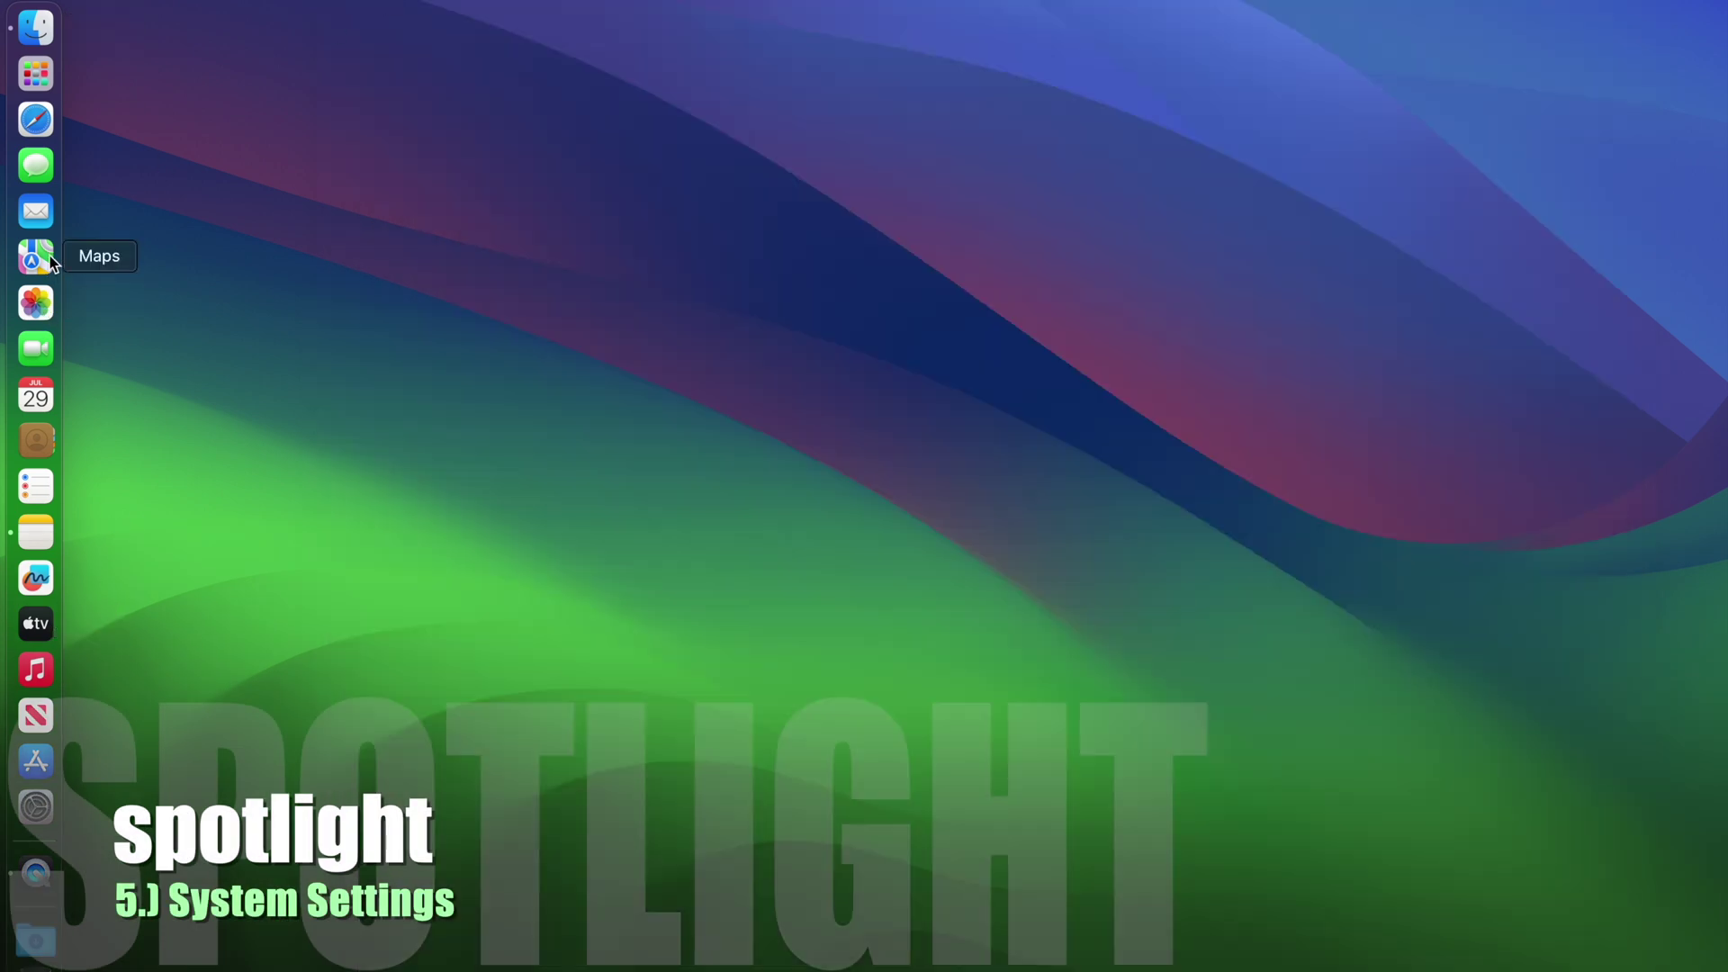
Step: In the Siri & Spotlight settings, exclude Images, Mail & Messages, Movies, Music and Websites from Spotlight search results
{"action": "left_click", "coordinate": [42, 772]}
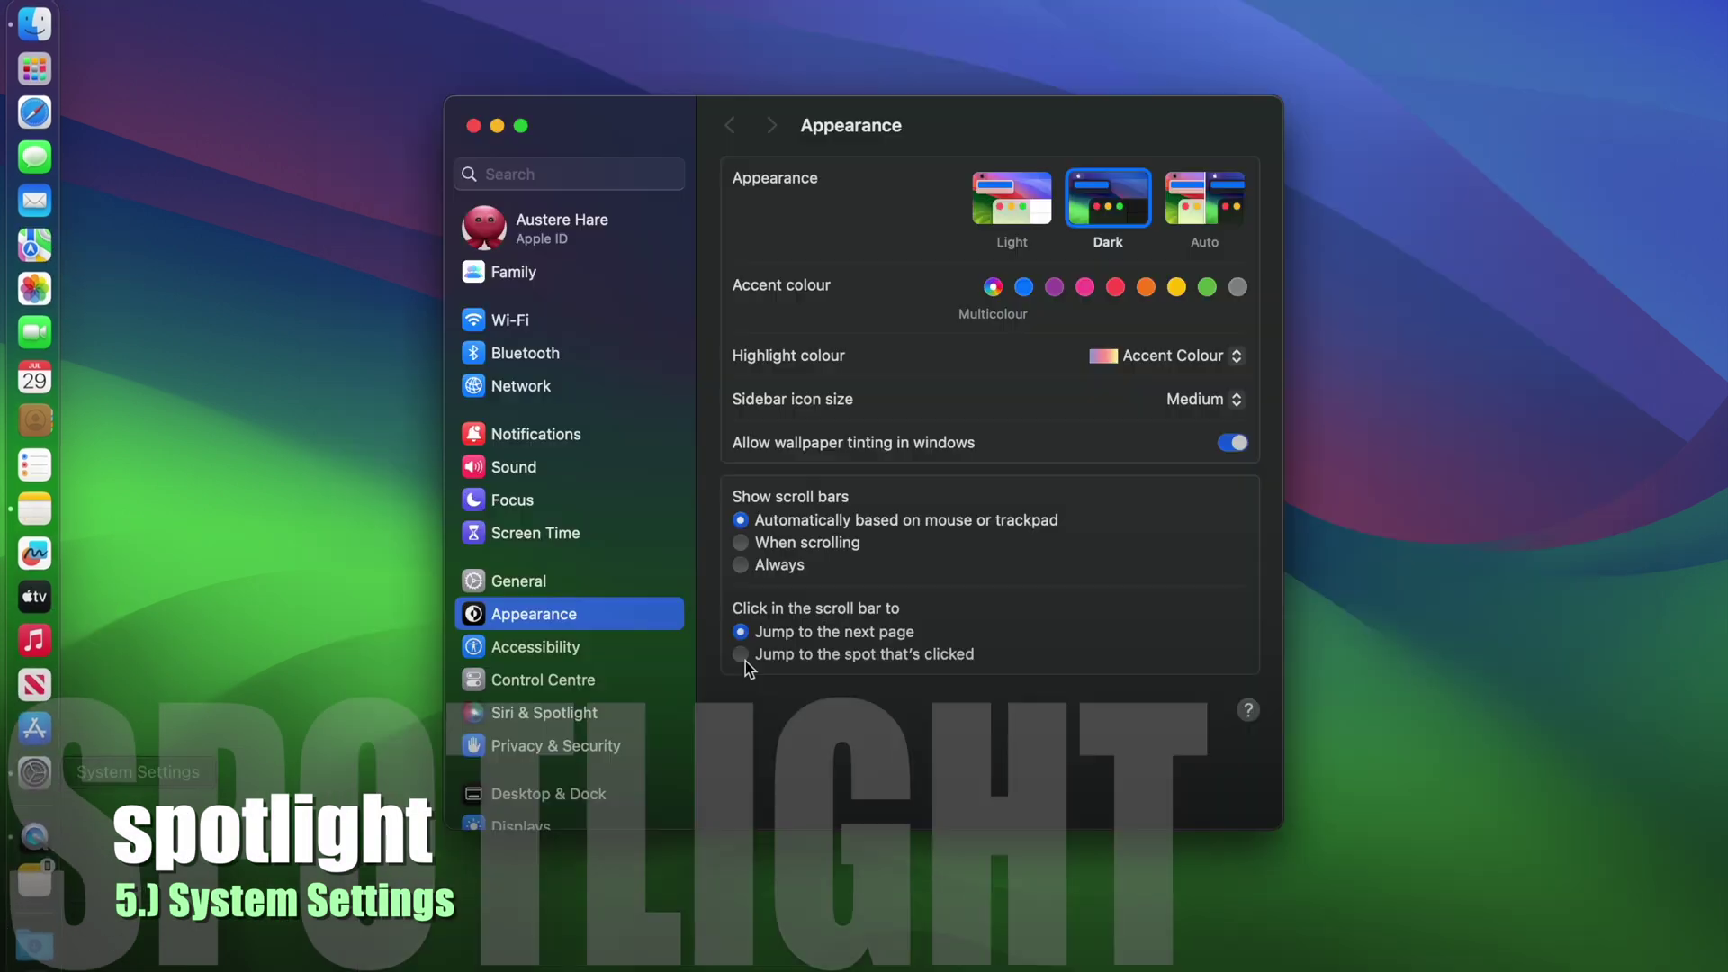
{"action": "scroll", "coordinate": [576, 630], "scroll_direction": "down", "scroll_amount": 4}
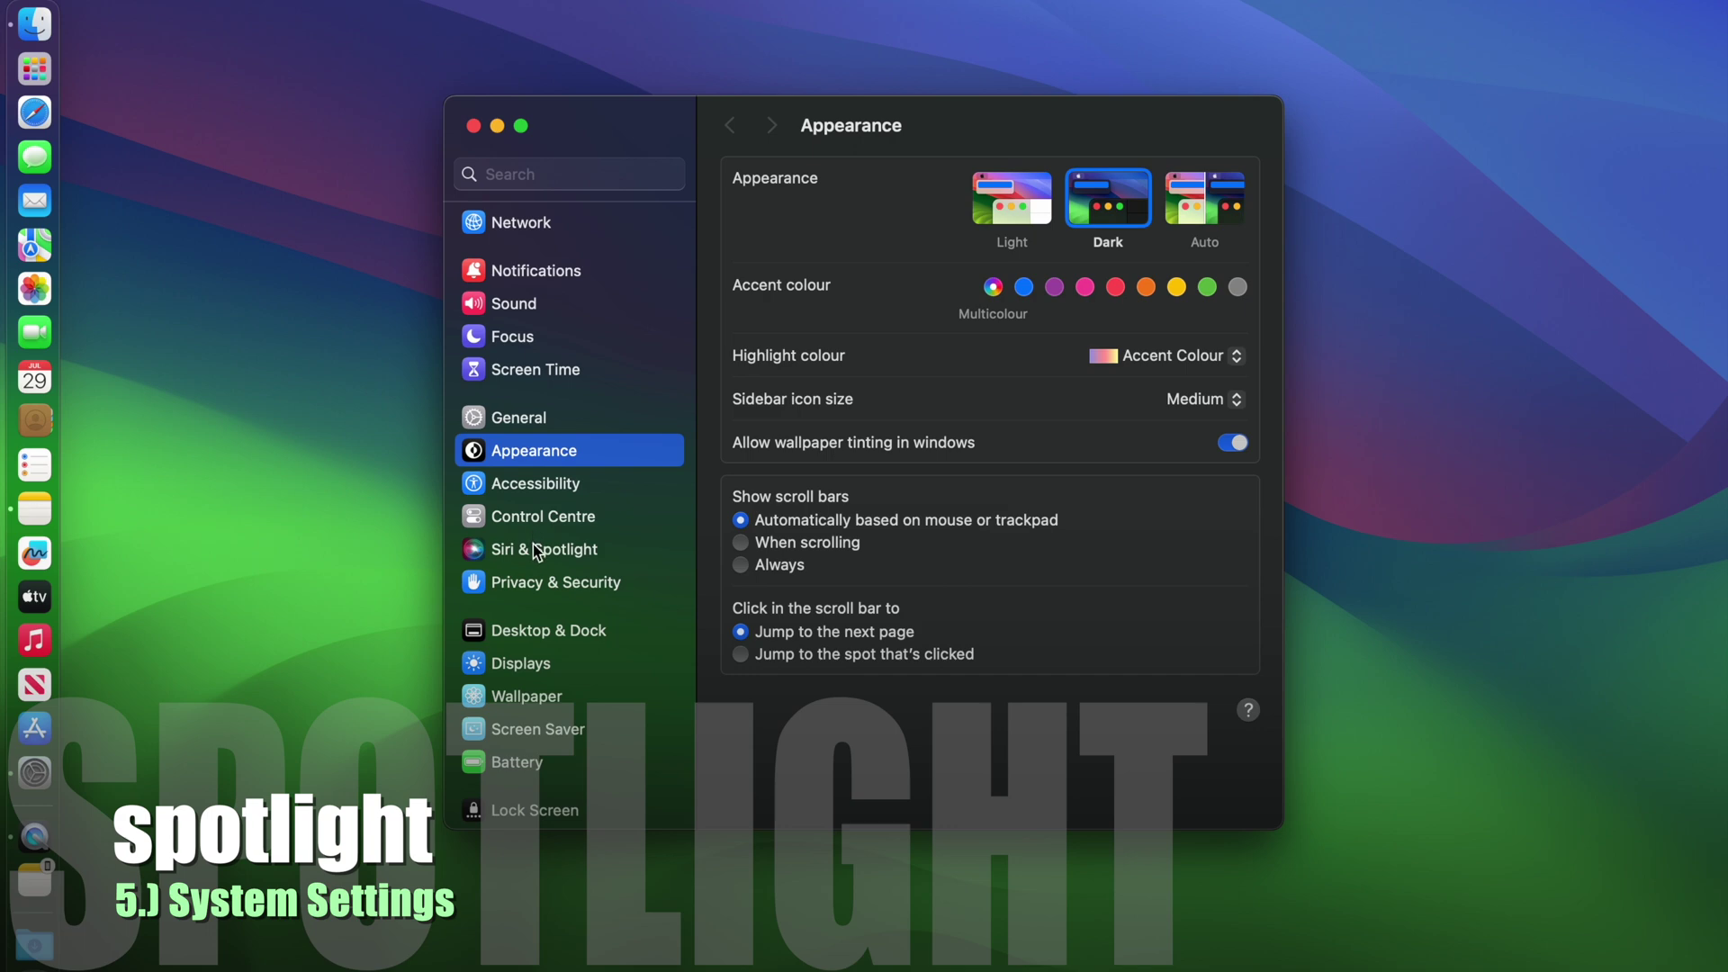
{"action": "left_click", "coordinate": [533, 546]}
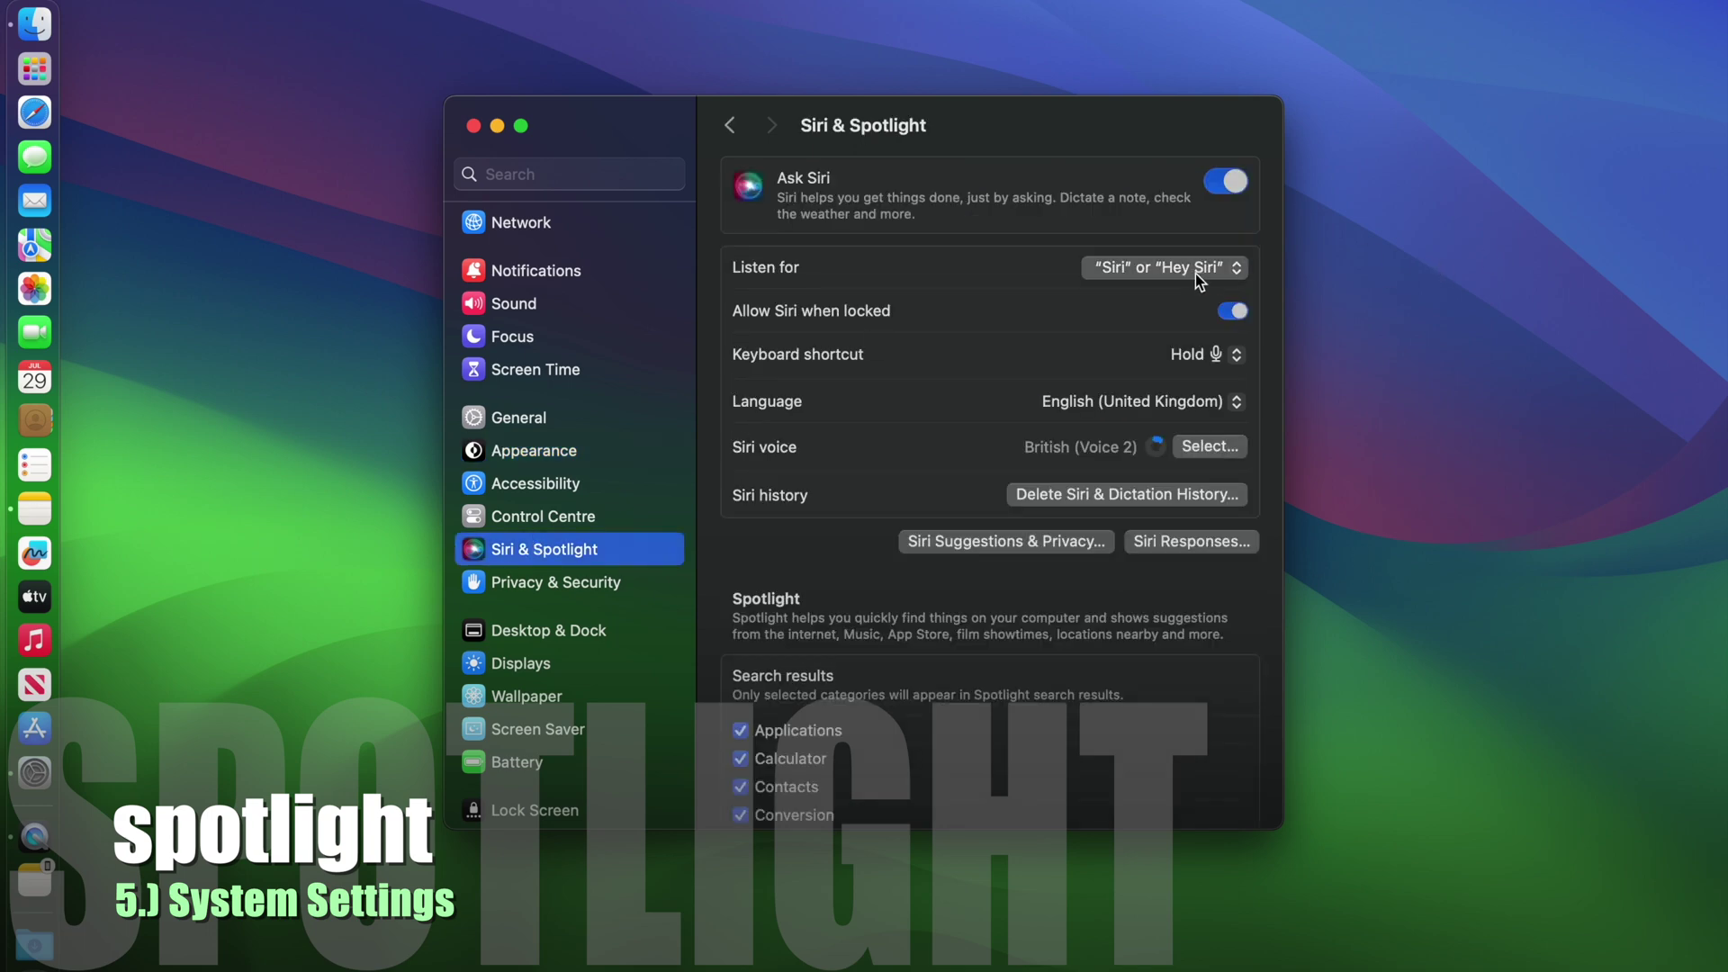
{"action": "scroll", "coordinate": [1050, 683], "scroll_direction": "down", "scroll_amount": 10}
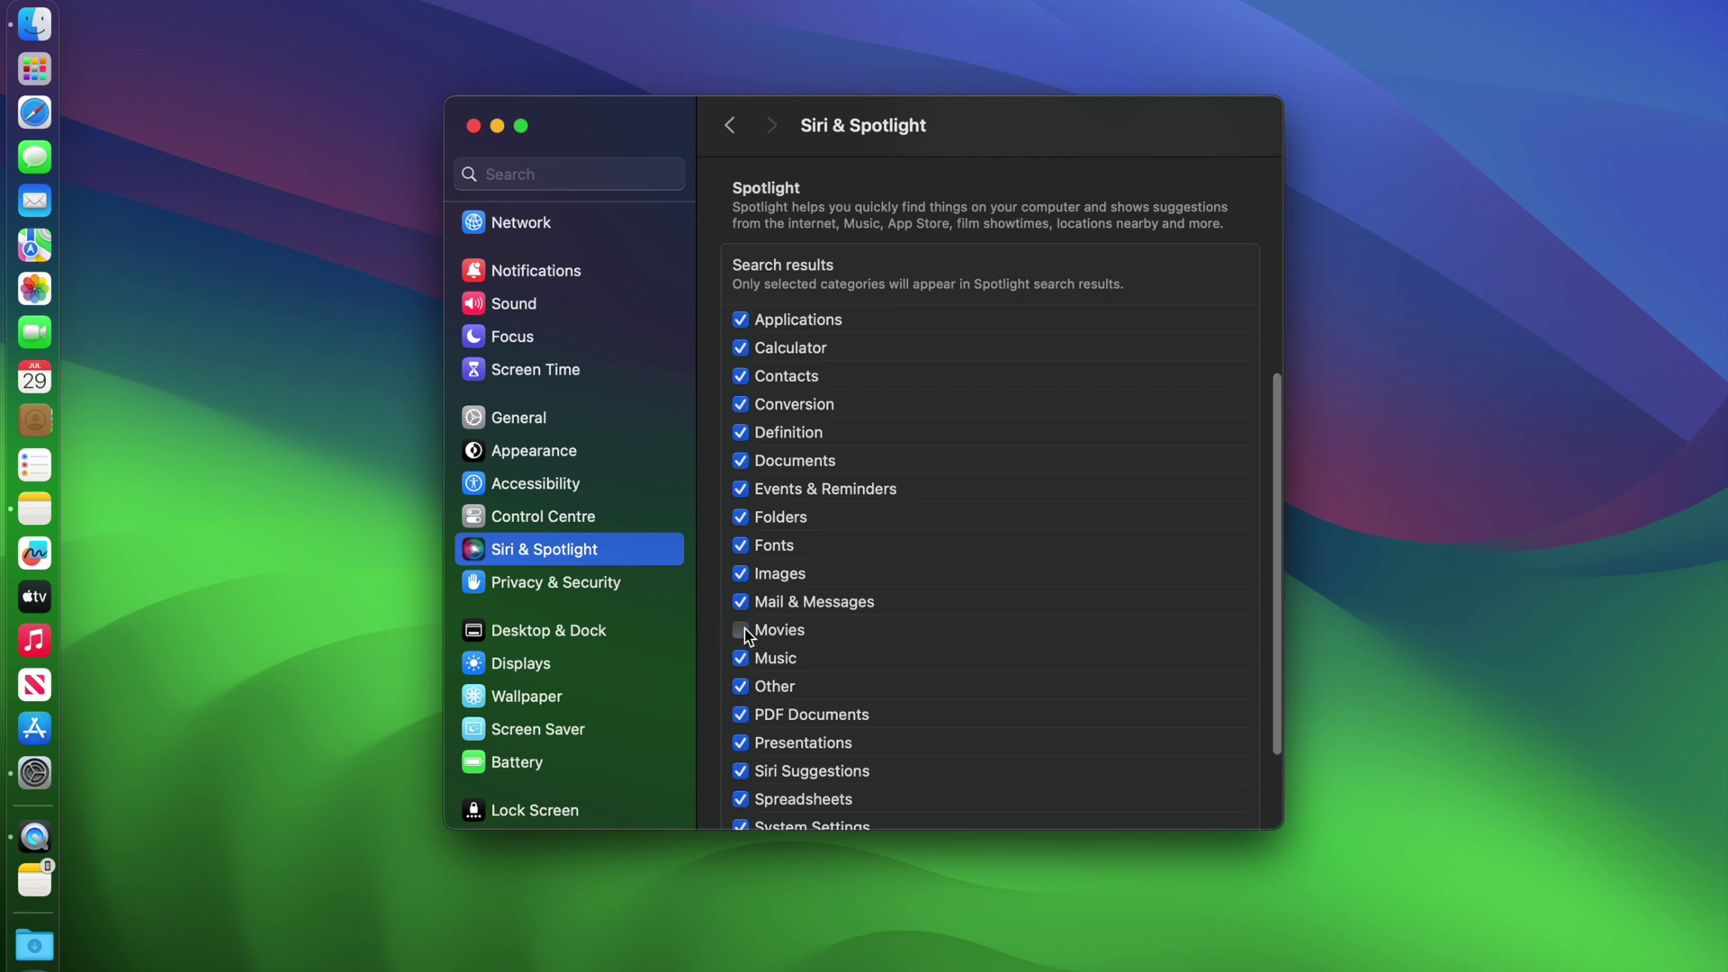
{"action": "left_click", "coordinate": [741, 658]}
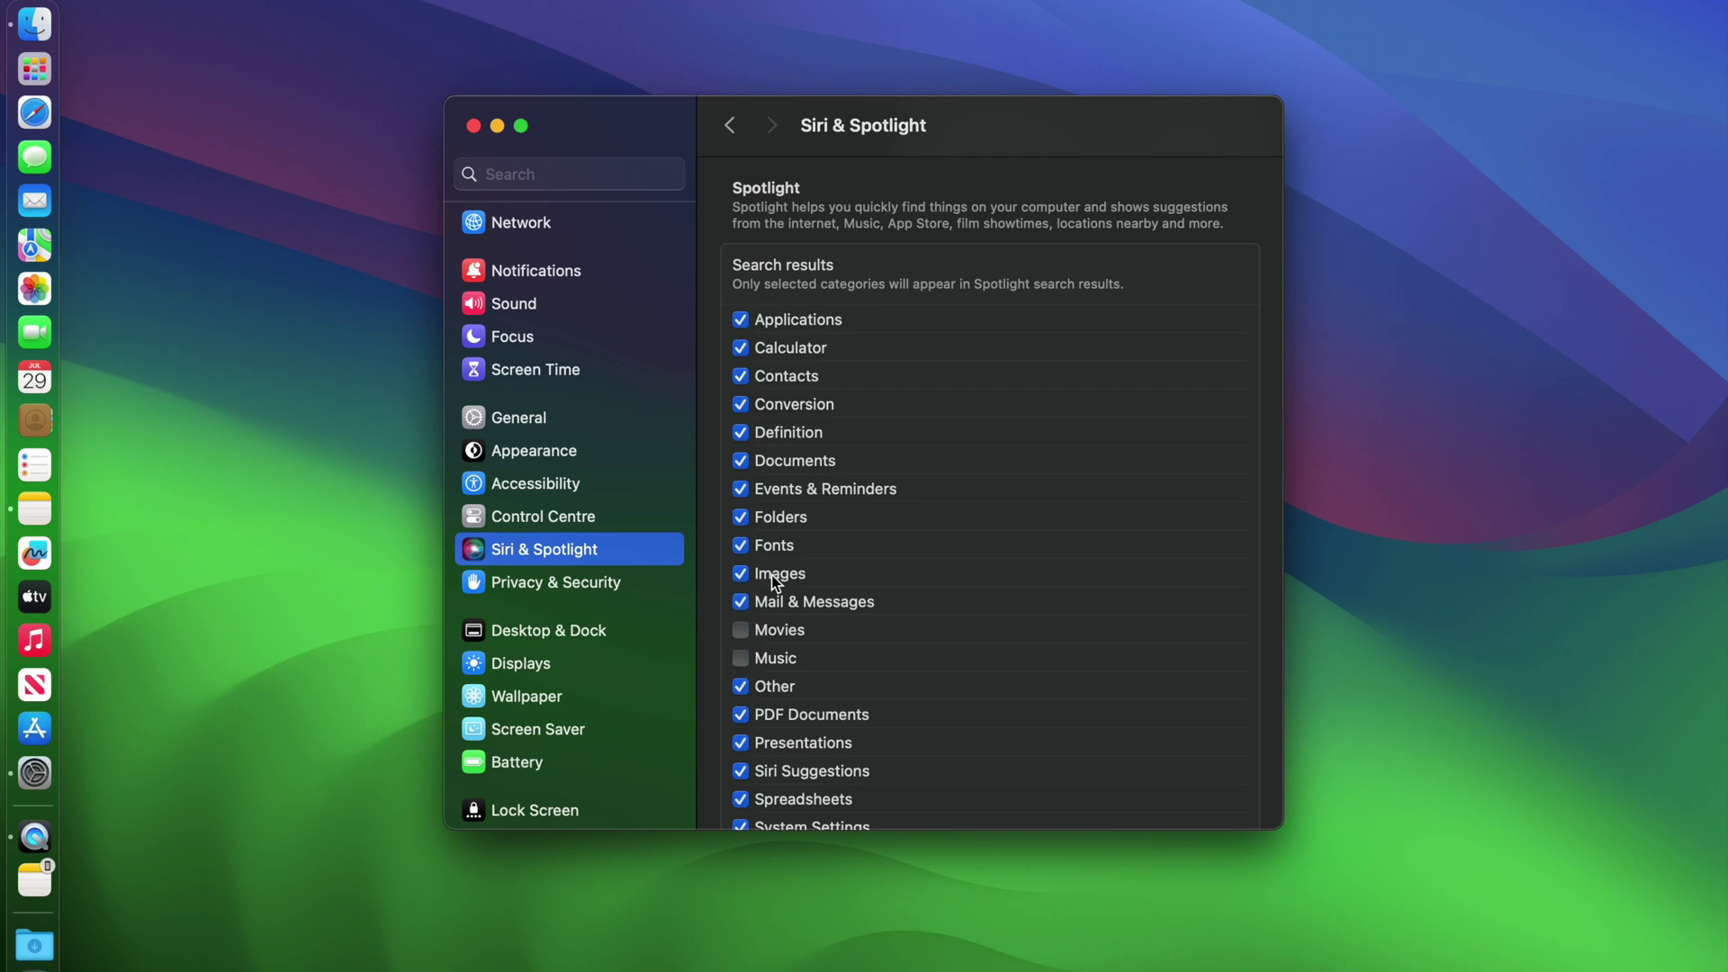
{"action": "left_click", "coordinate": [741, 573]}
{"action": "left_click", "coordinate": [740, 601]}
{"action": "scroll", "coordinate": [864, 630], "scroll_direction": "down", "scroll_amount": 2}
{"action": "scroll", "coordinate": [864, 644], "scroll_direction": "down", "scroll_amount": 3}
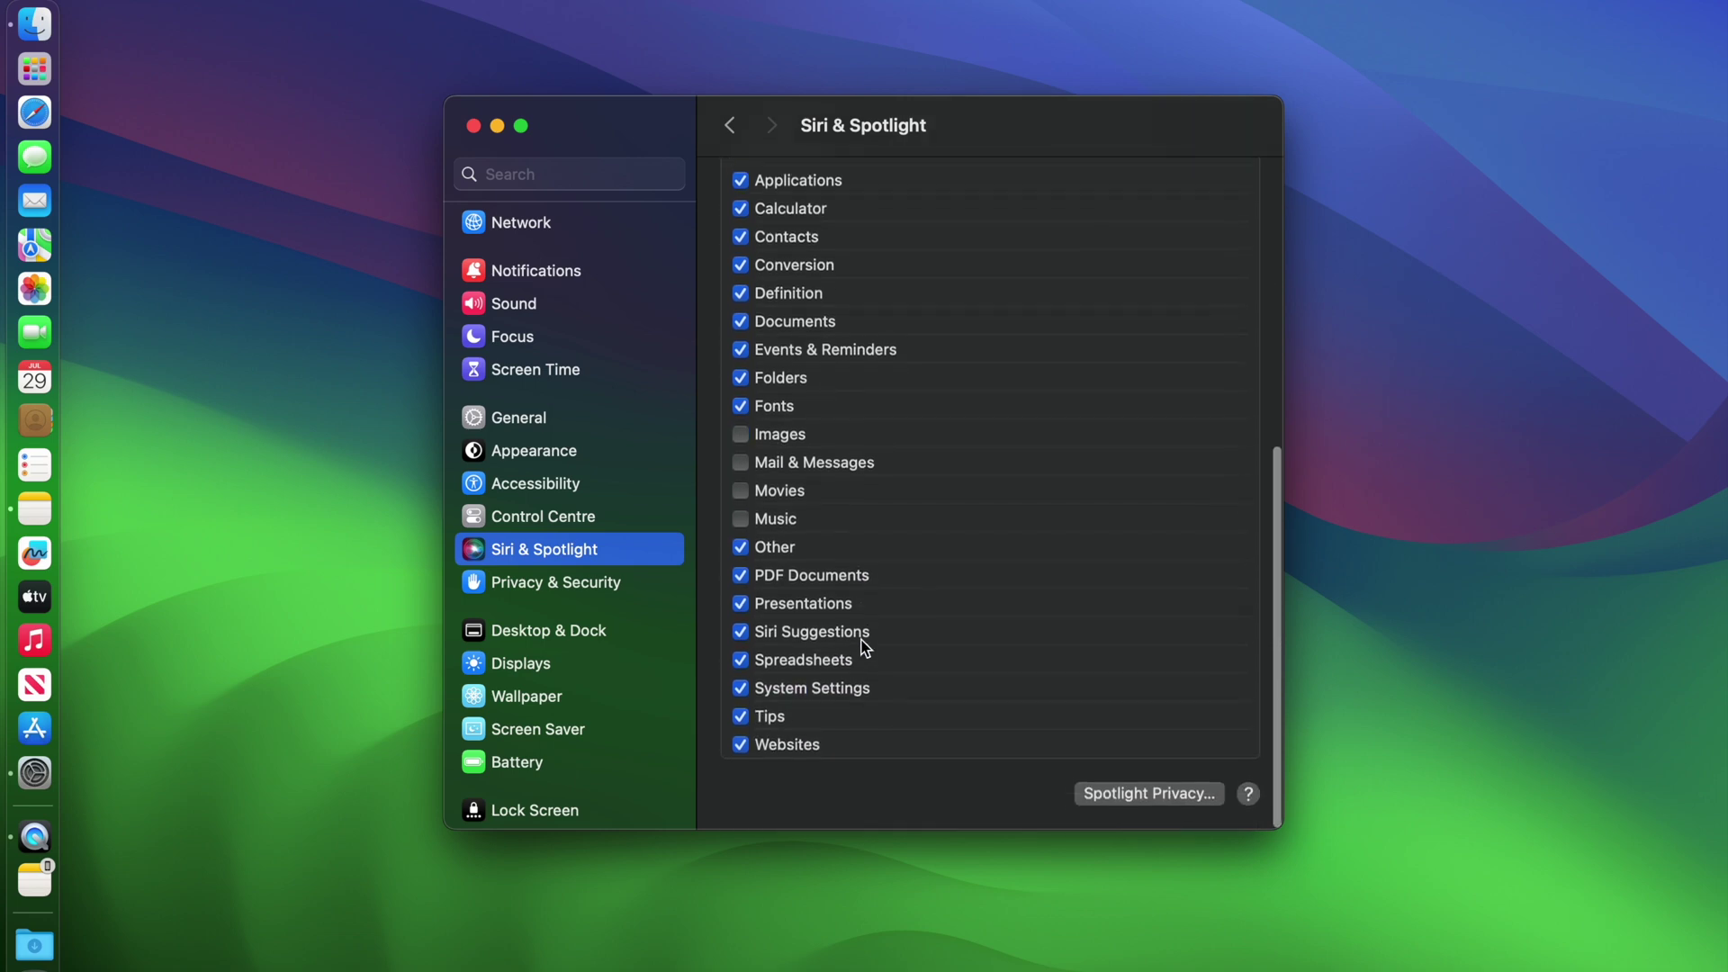
{"action": "left_click", "coordinate": [740, 746]}
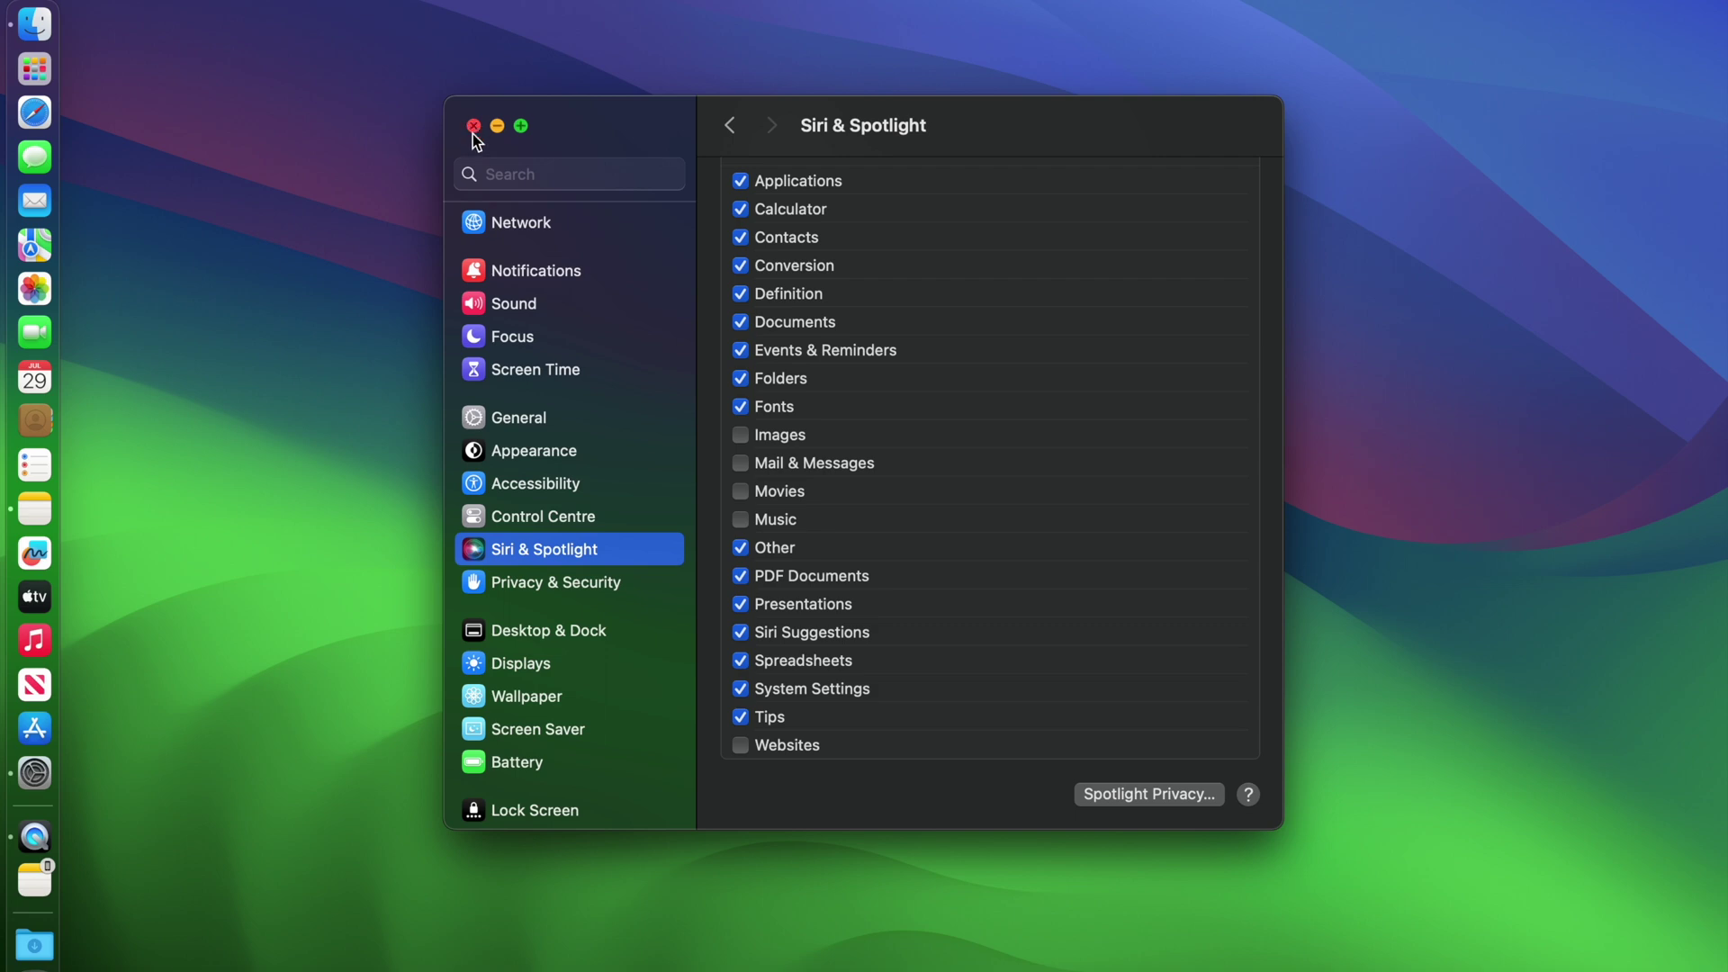
Step: Switch to Finder, close the System Settings window and enlarge the Finder window to the screen's lower-right corner
{"action": "left_click", "coordinate": [34, 24]}
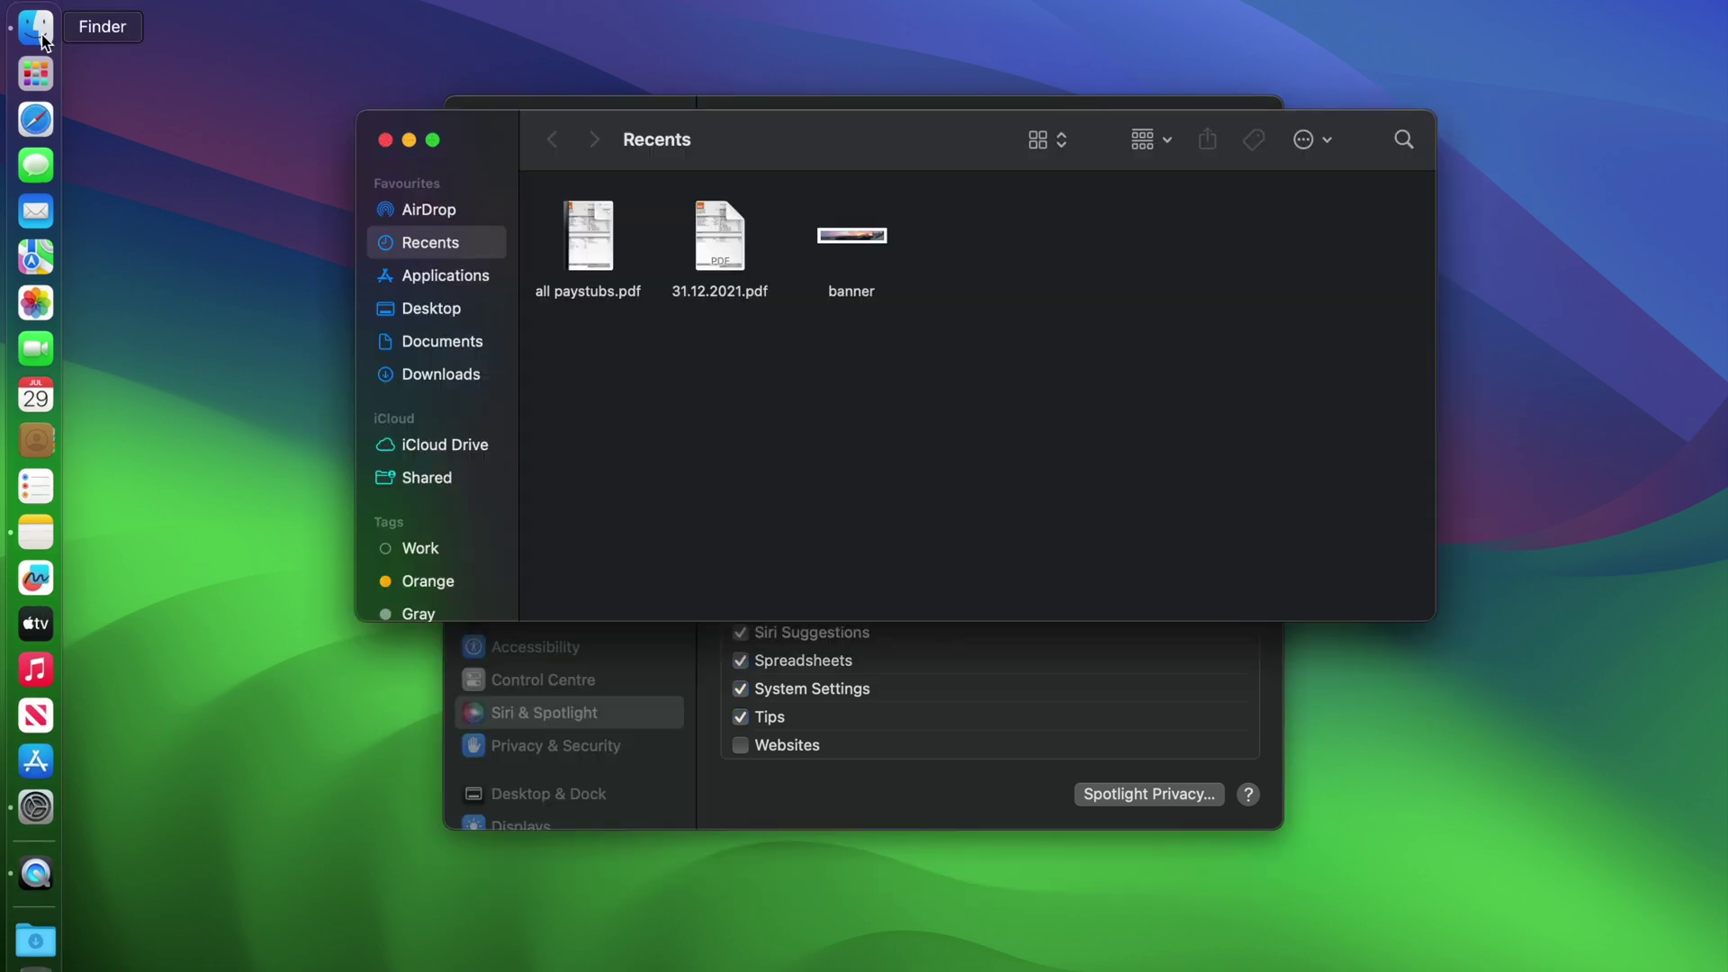
{"action": "left_click", "coordinate": [1136, 718]}
{"action": "left_click", "coordinate": [471, 127]}
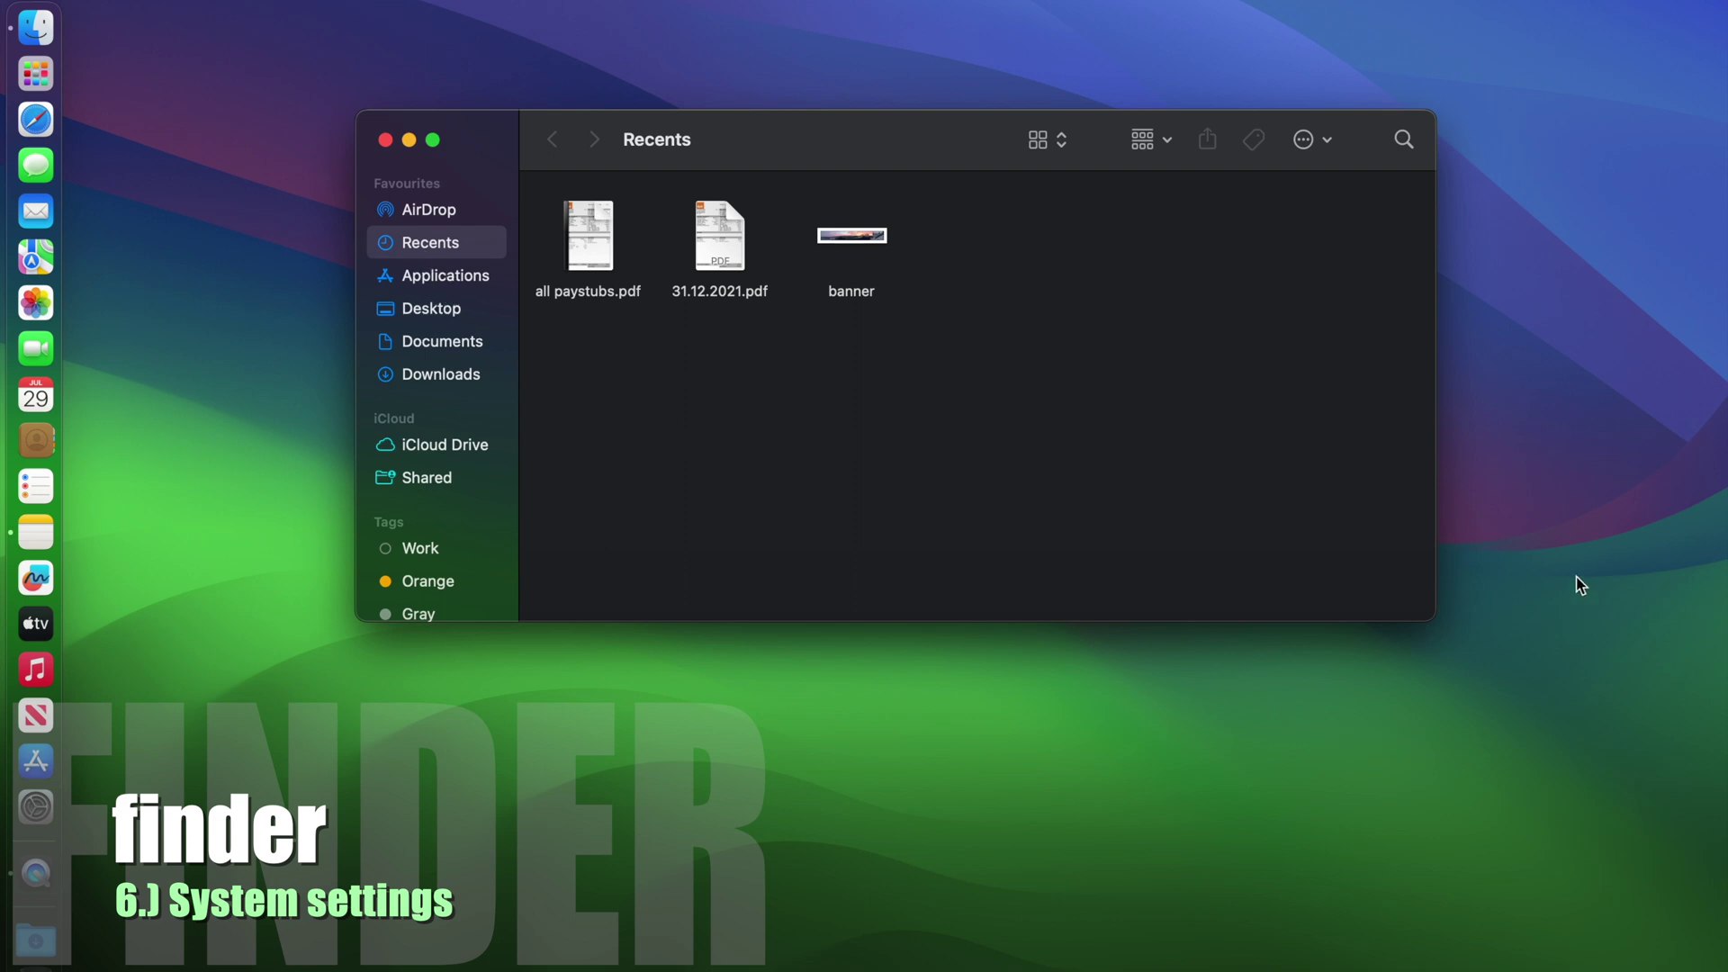
{"action": "left_click_drag", "start_coordinate": [1432, 619], "coordinate": [1721, 959]}
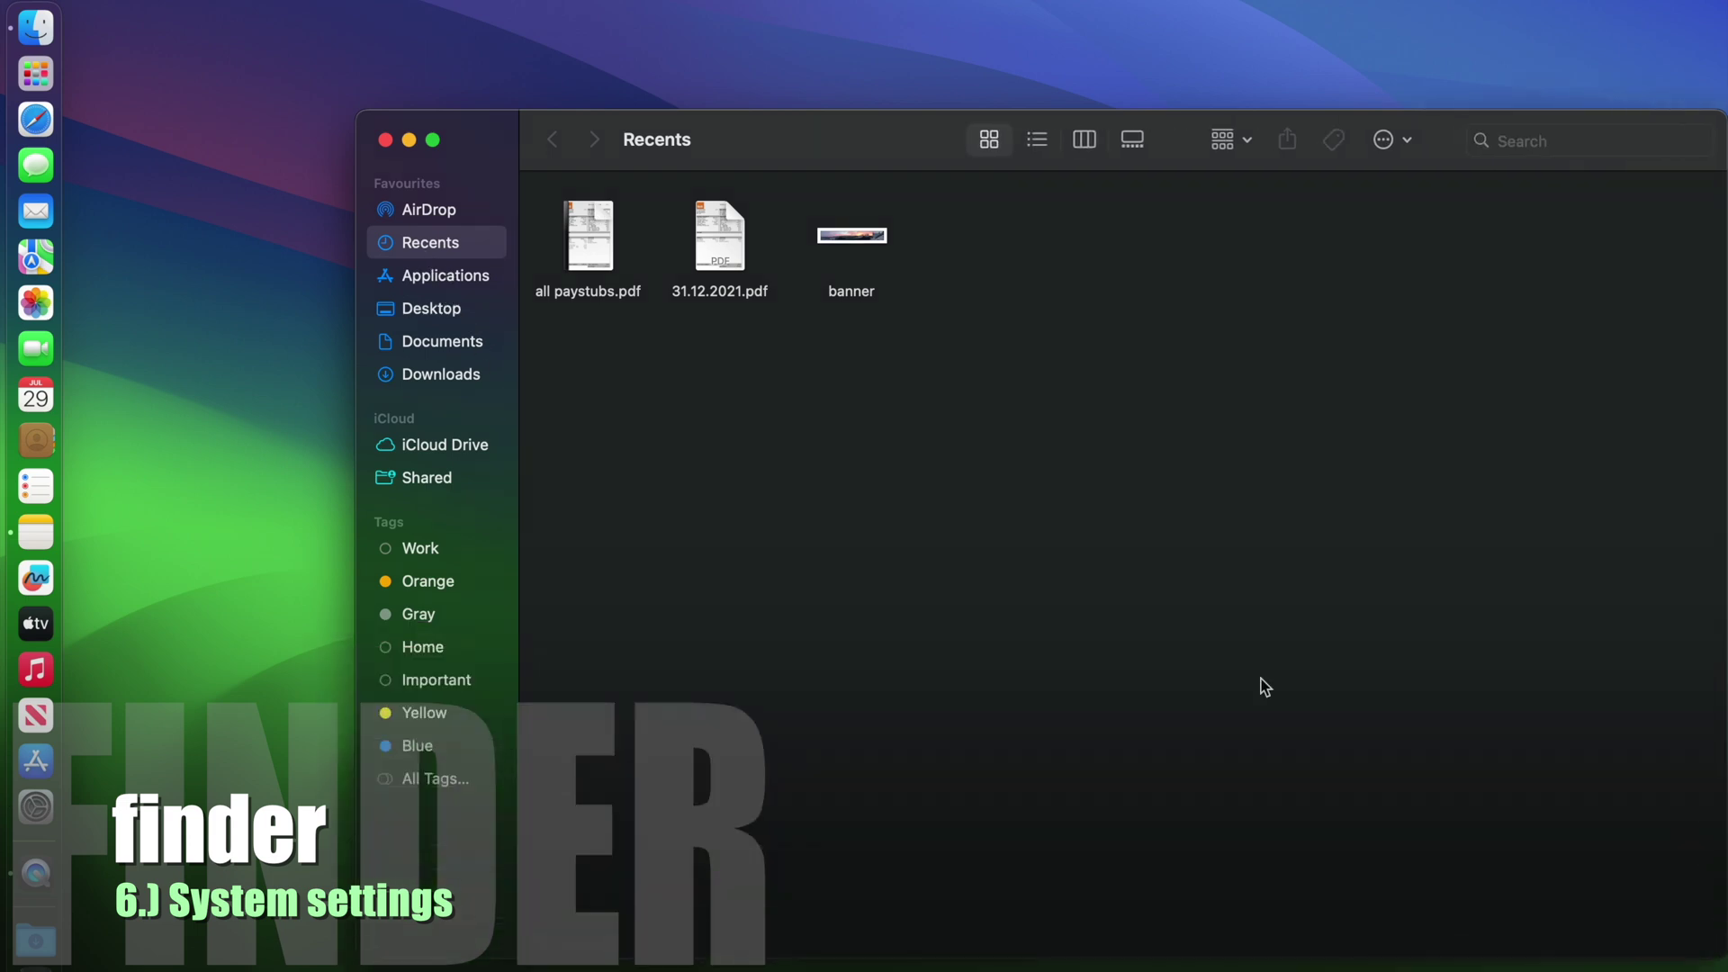
Step: In Finder's general settings, show hard disks on the desktop and hide CDs, DVDs and iPods
{"action": "left_click_drag", "start_coordinate": [798, 147], "coordinate": [718, 144]}
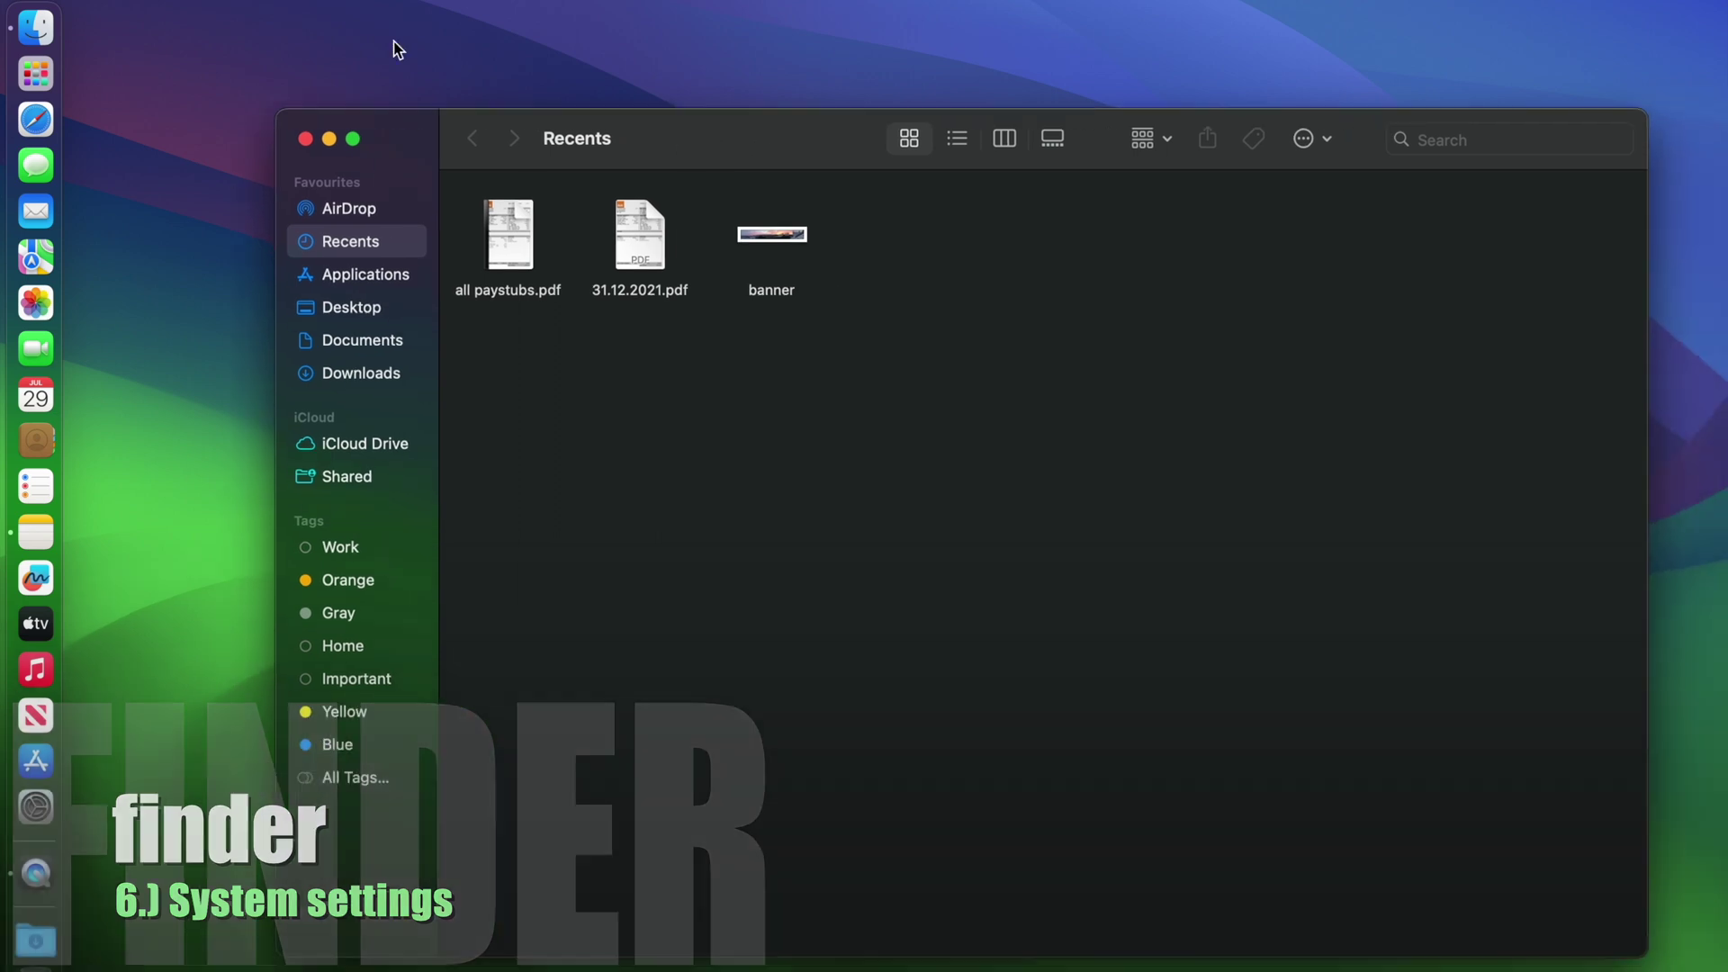
{"action": "left_click", "coordinate": [68, 2]}
{"action": "left_click", "coordinate": [108, 30]}
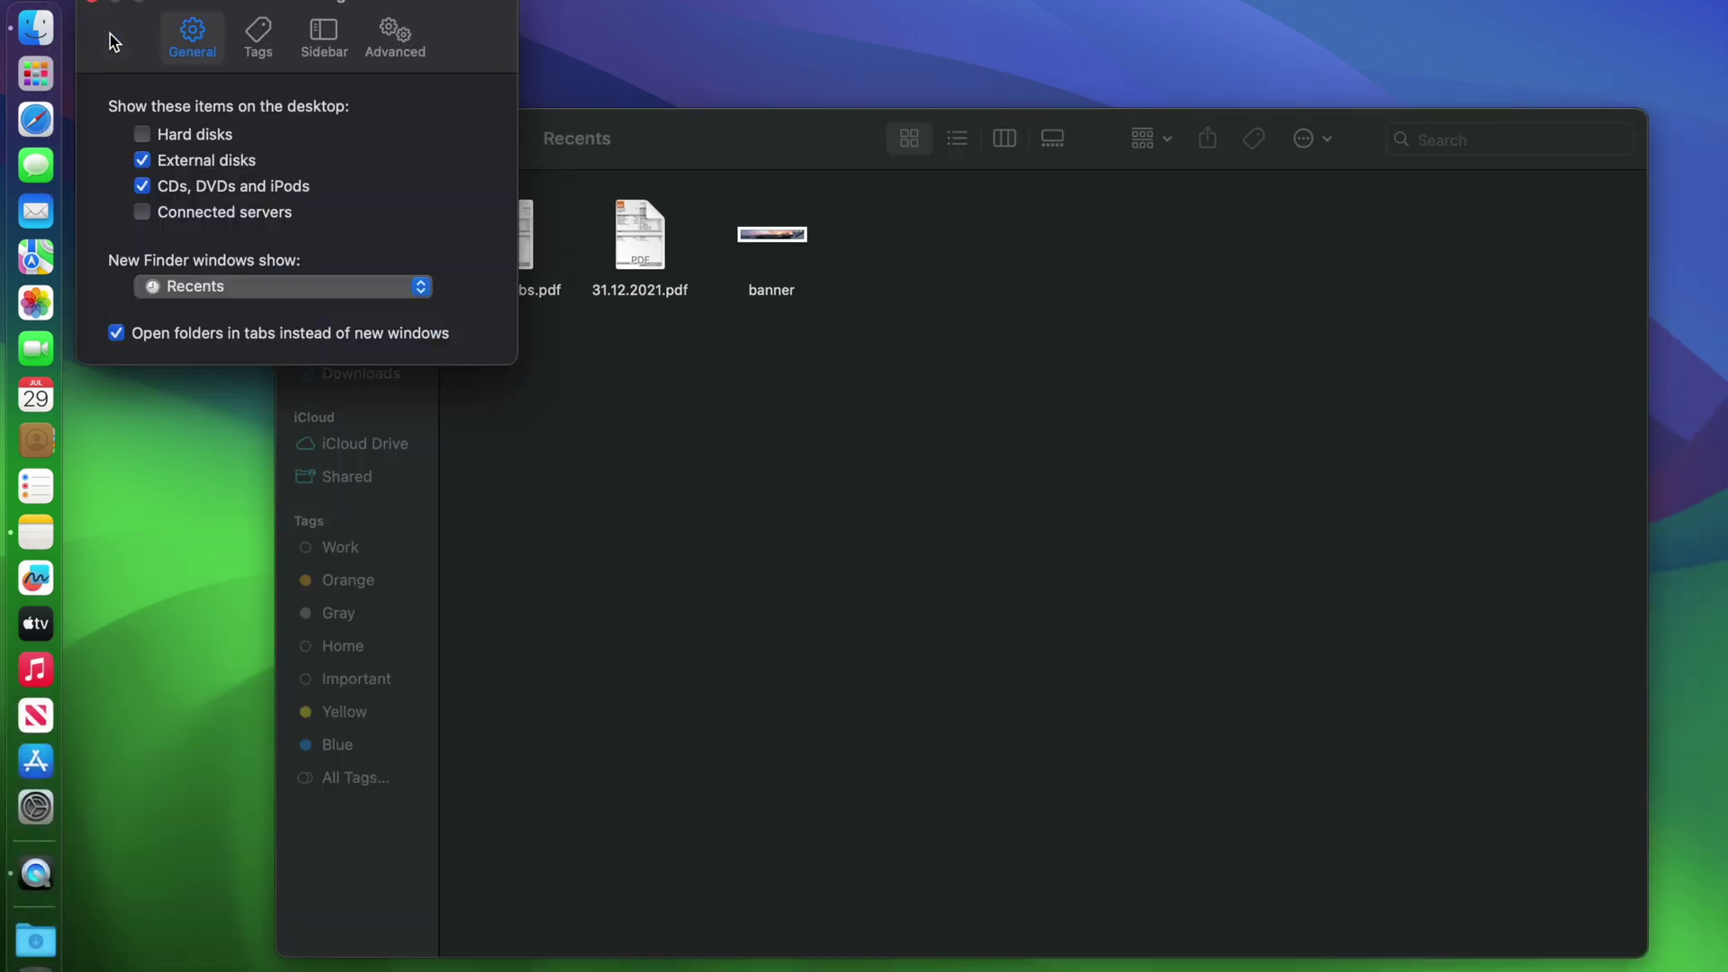
{"action": "left_click", "coordinate": [144, 135]}
{"action": "left_click", "coordinate": [144, 135]}
{"action": "left_click", "coordinate": [144, 135]}
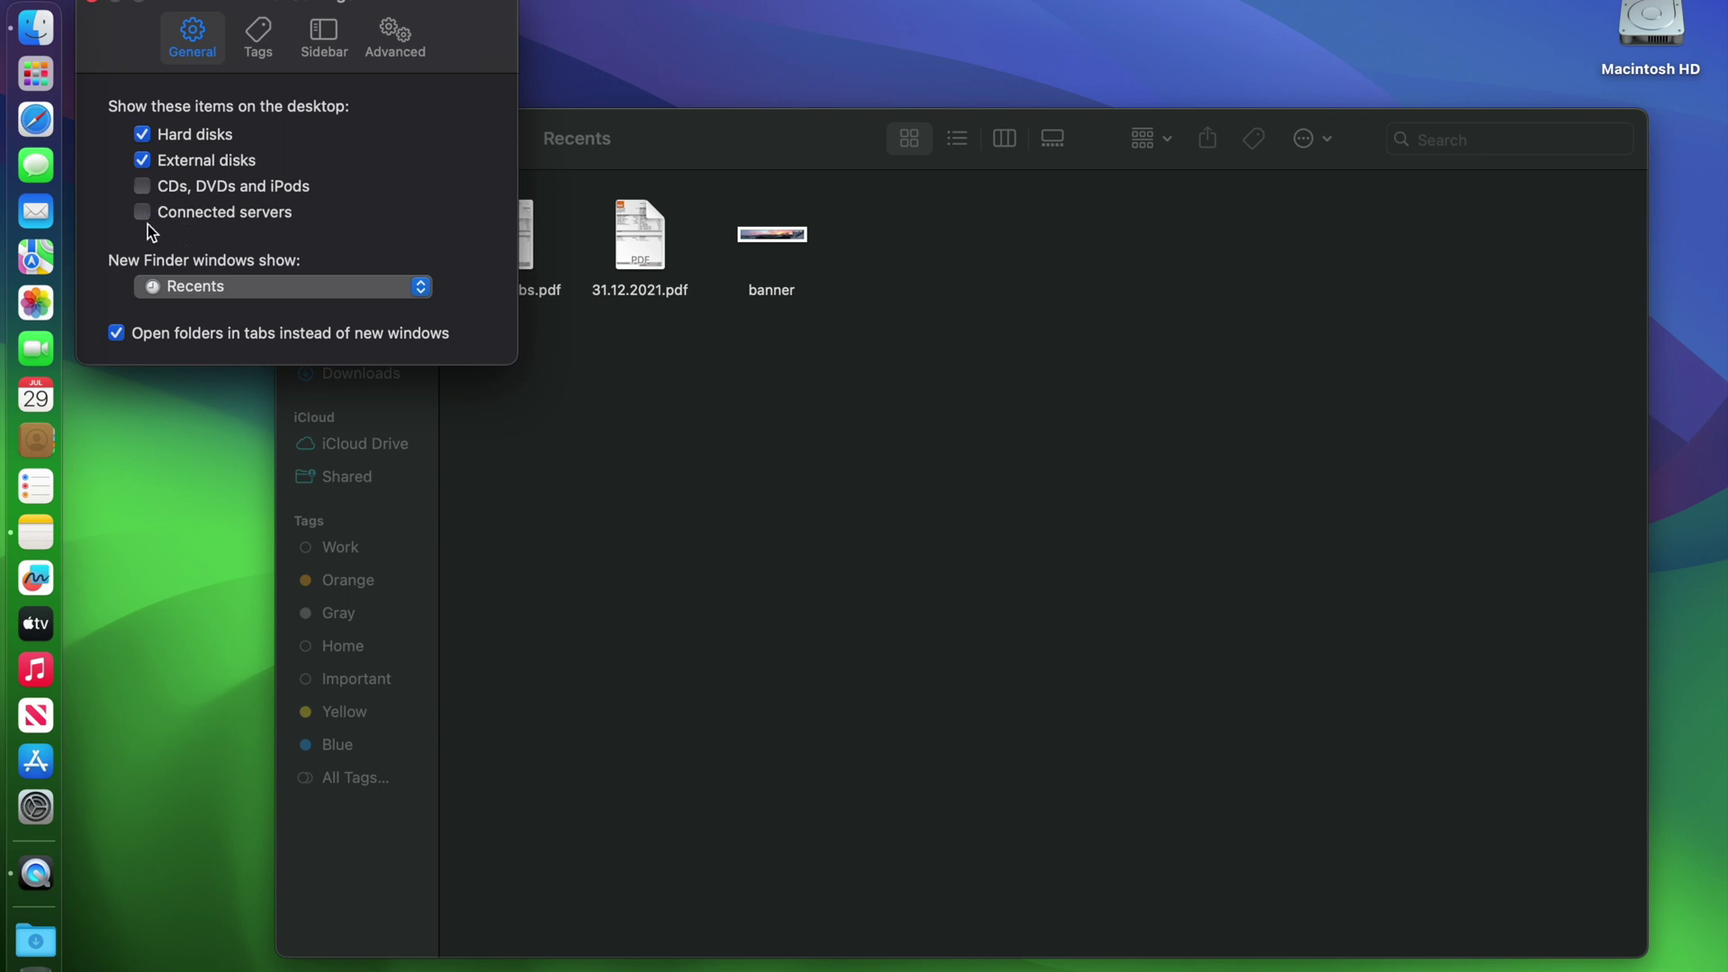
Step: Make new Finder windows show the Downloads folder
{"action": "left_click", "coordinate": [250, 289]}
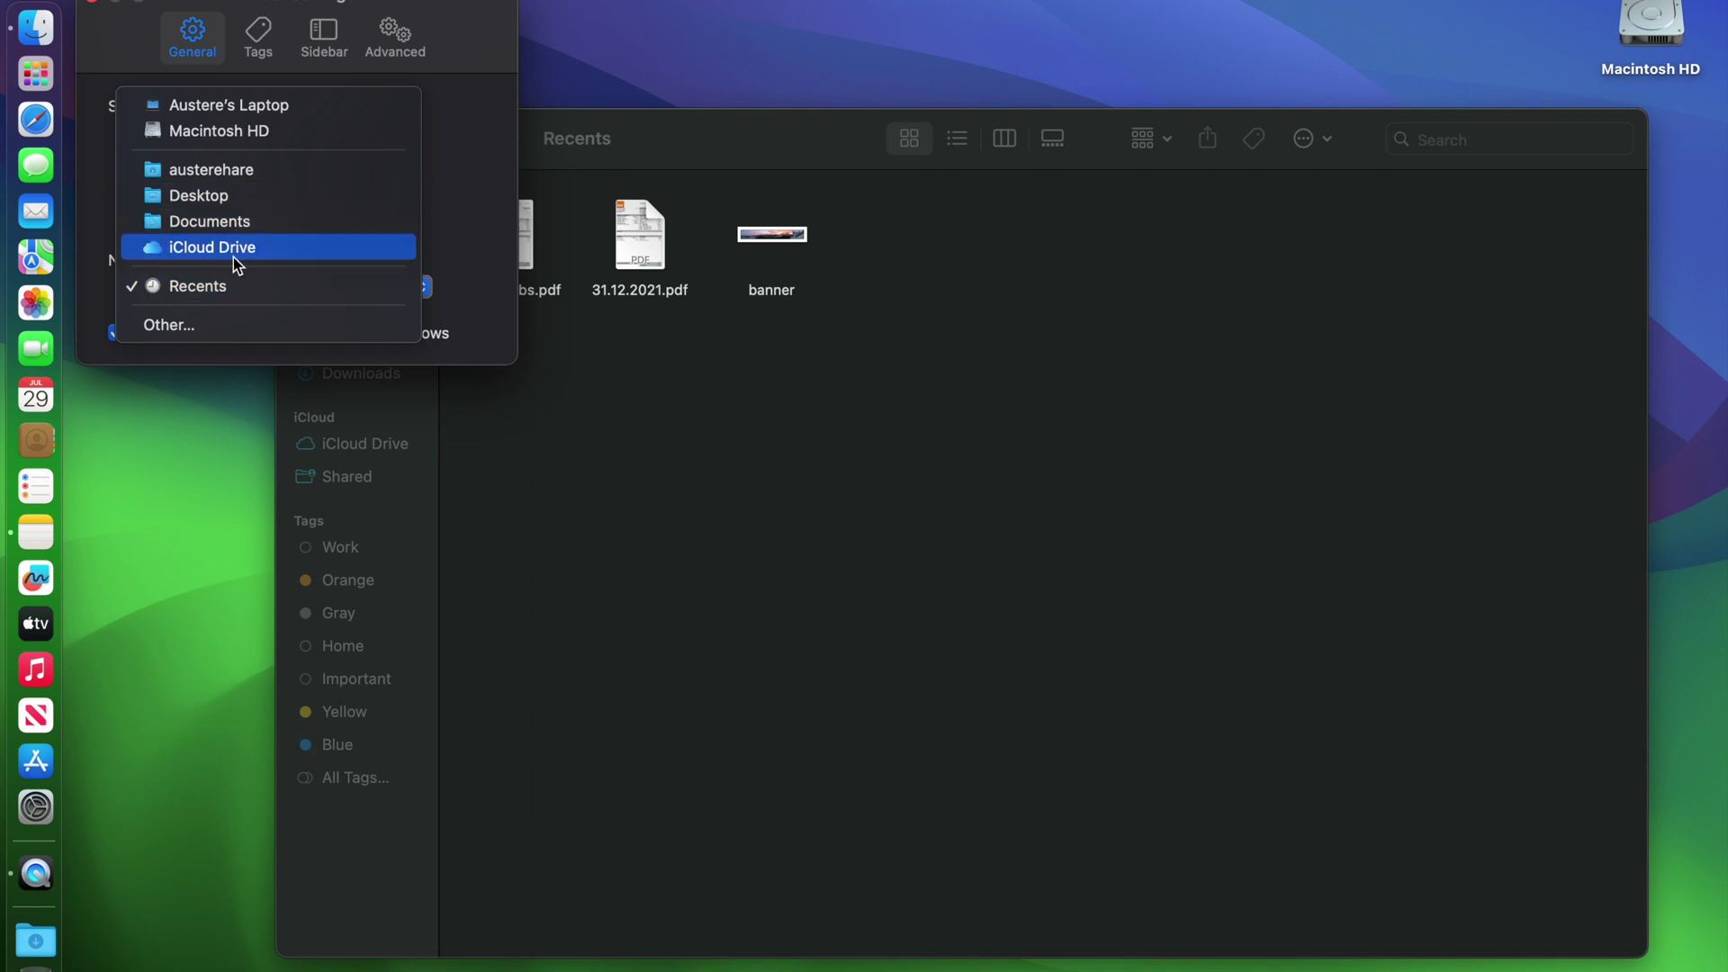
{"action": "left_click", "coordinate": [174, 328]}
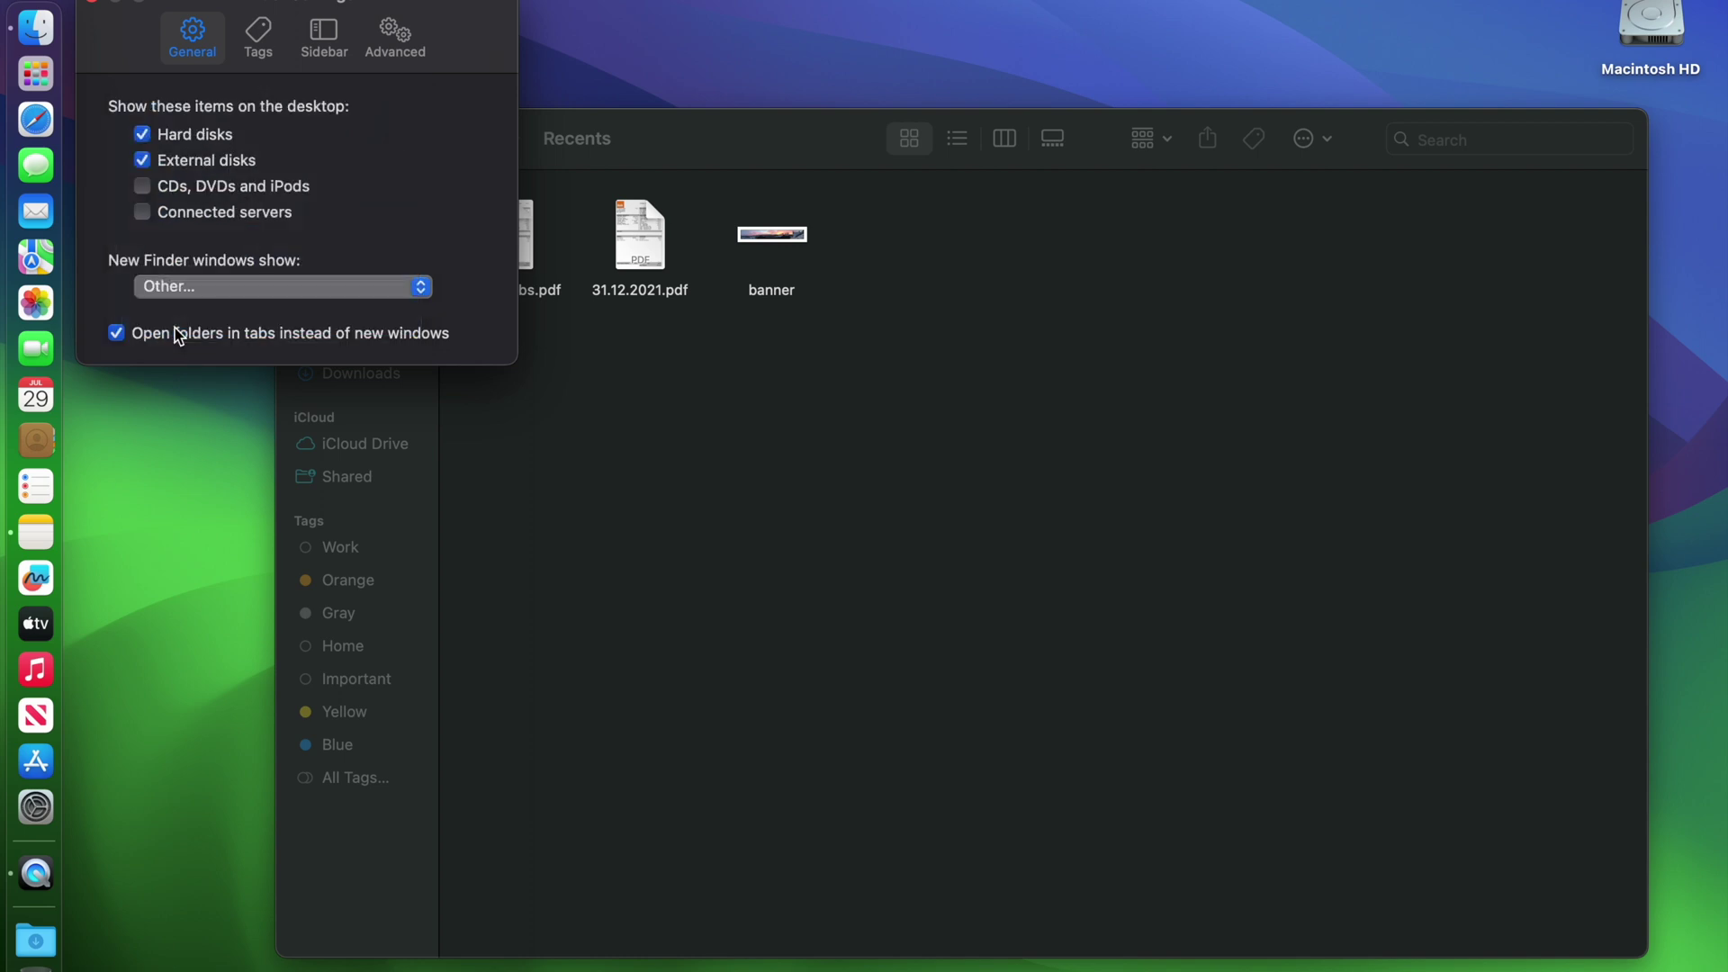
{"action": "left_click", "coordinate": [162, 258]}
{"action": "left_click", "coordinate": [938, 565]}
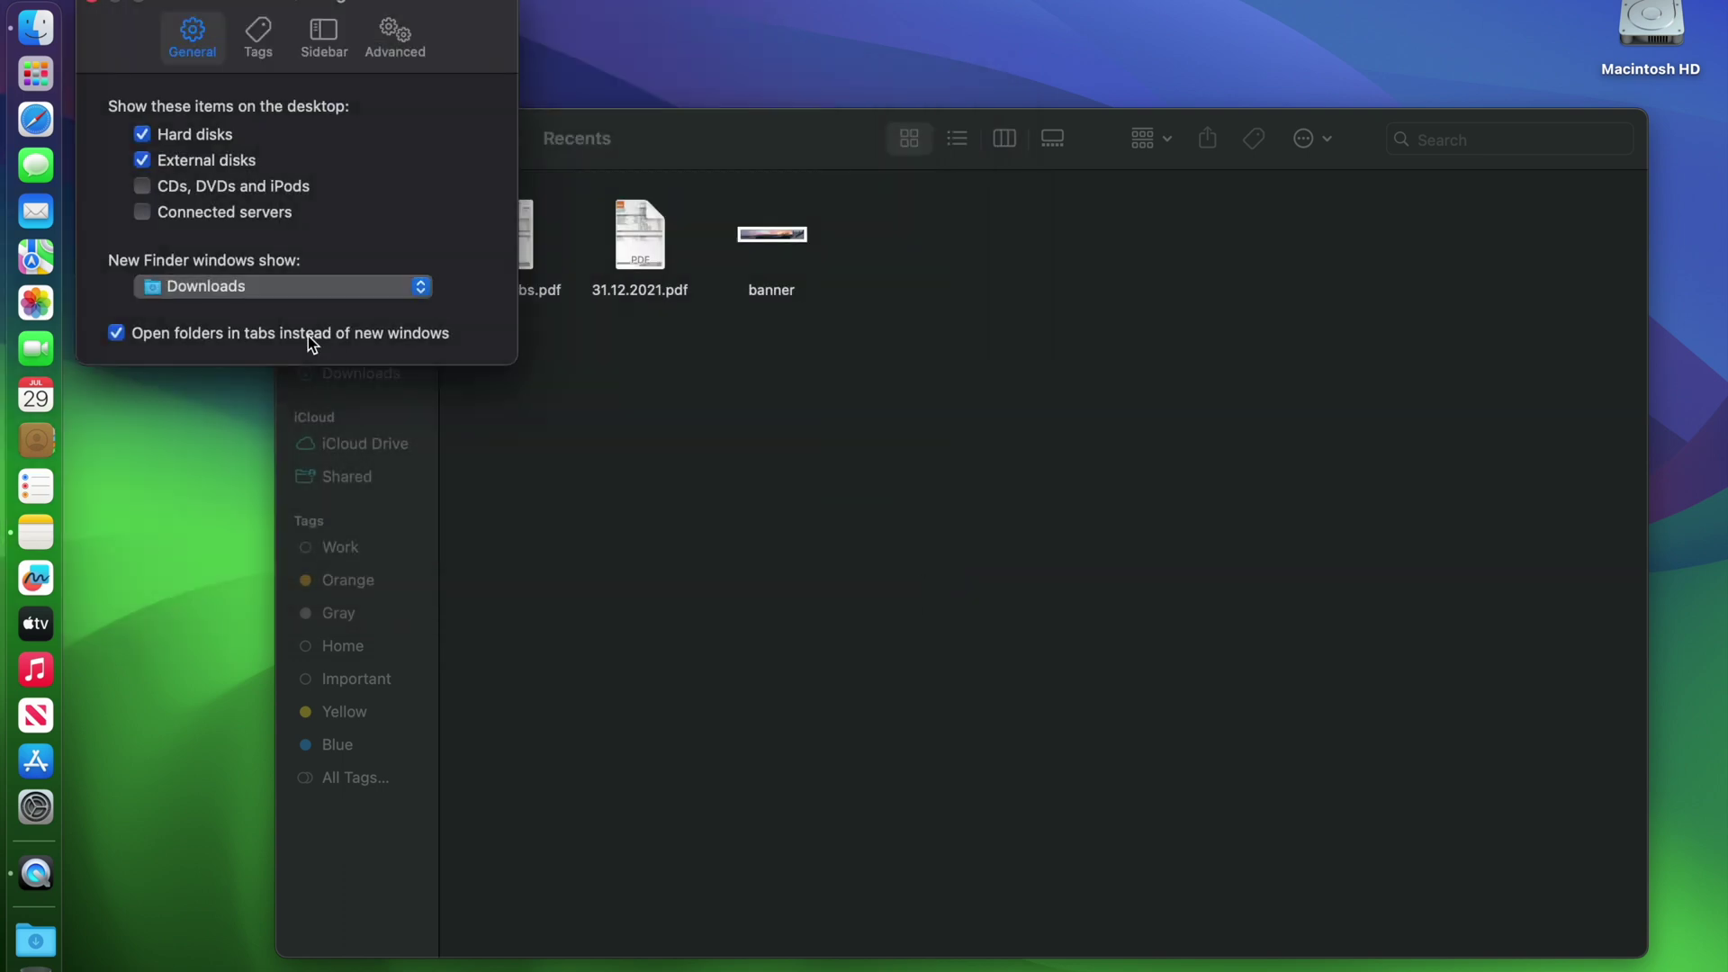
Step: In Finder's sidebar settings, hide Recents, Desktop, Documents, Shared, External disks, CDs, DVDs and iOS Devices, Connected servers and Recent Tags
{"action": "left_click", "coordinate": [324, 36]}
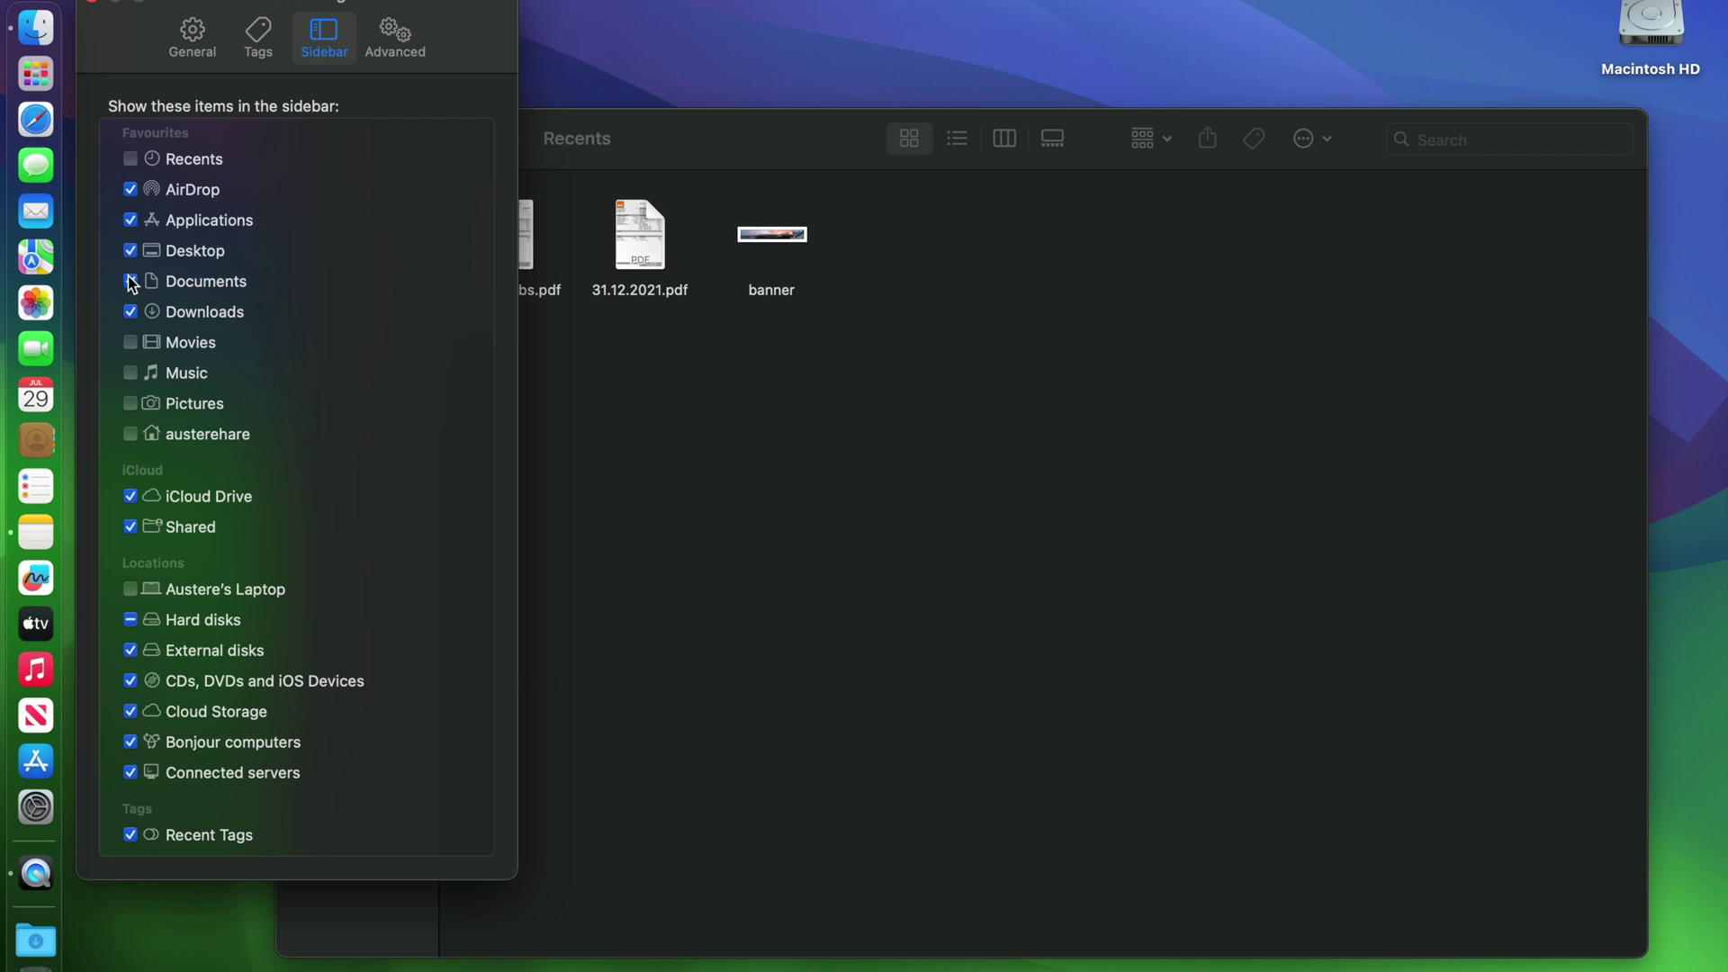
{"action": "left_click", "coordinate": [130, 527]}
{"action": "left_click", "coordinate": [131, 652]}
{"action": "left_click", "coordinate": [131, 682]}
{"action": "left_click", "coordinate": [130, 773]}
{"action": "left_click", "coordinate": [130, 835]}
{"action": "left_click", "coordinate": [129, 283]}
Step: In Finder's advanced settings, show all filename extensions, turn off the Bin-emptying warning, keep folders on top on the Desktop, and close the settings
{"action": "left_click", "coordinate": [395, 36]}
{"action": "left_click", "coordinate": [117, 106]}
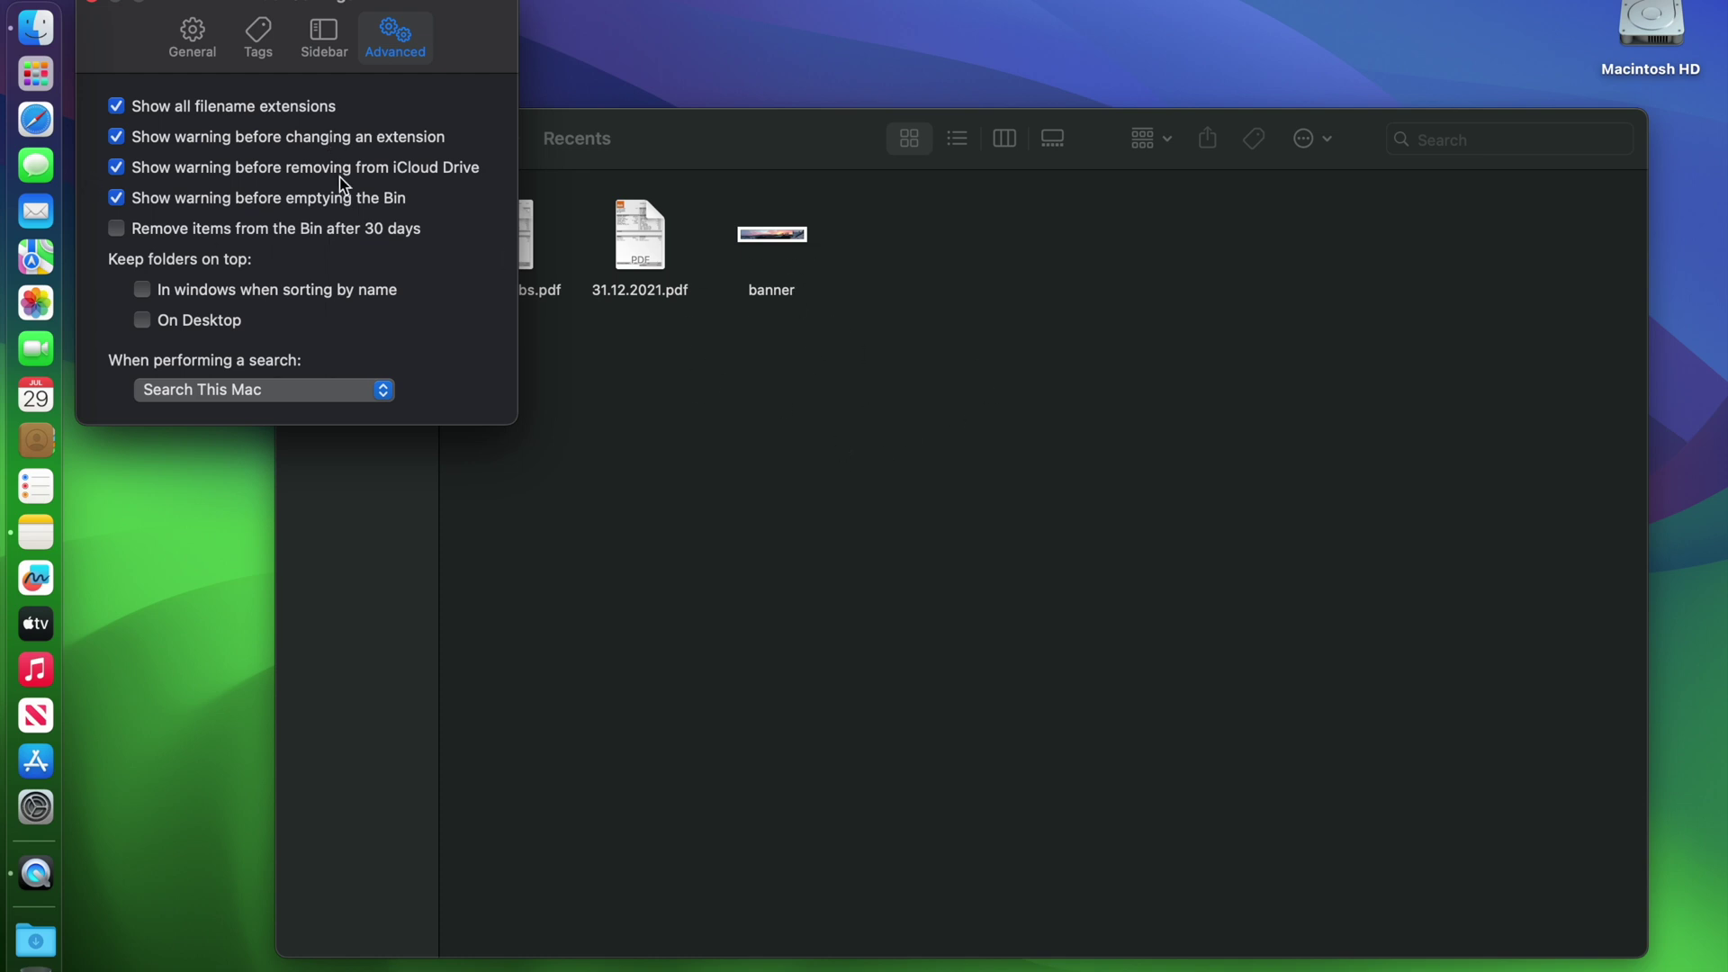
{"action": "left_click", "coordinate": [162, 199]}
{"action": "left_click", "coordinate": [142, 320]}
{"action": "left_click", "coordinate": [92, 2]}
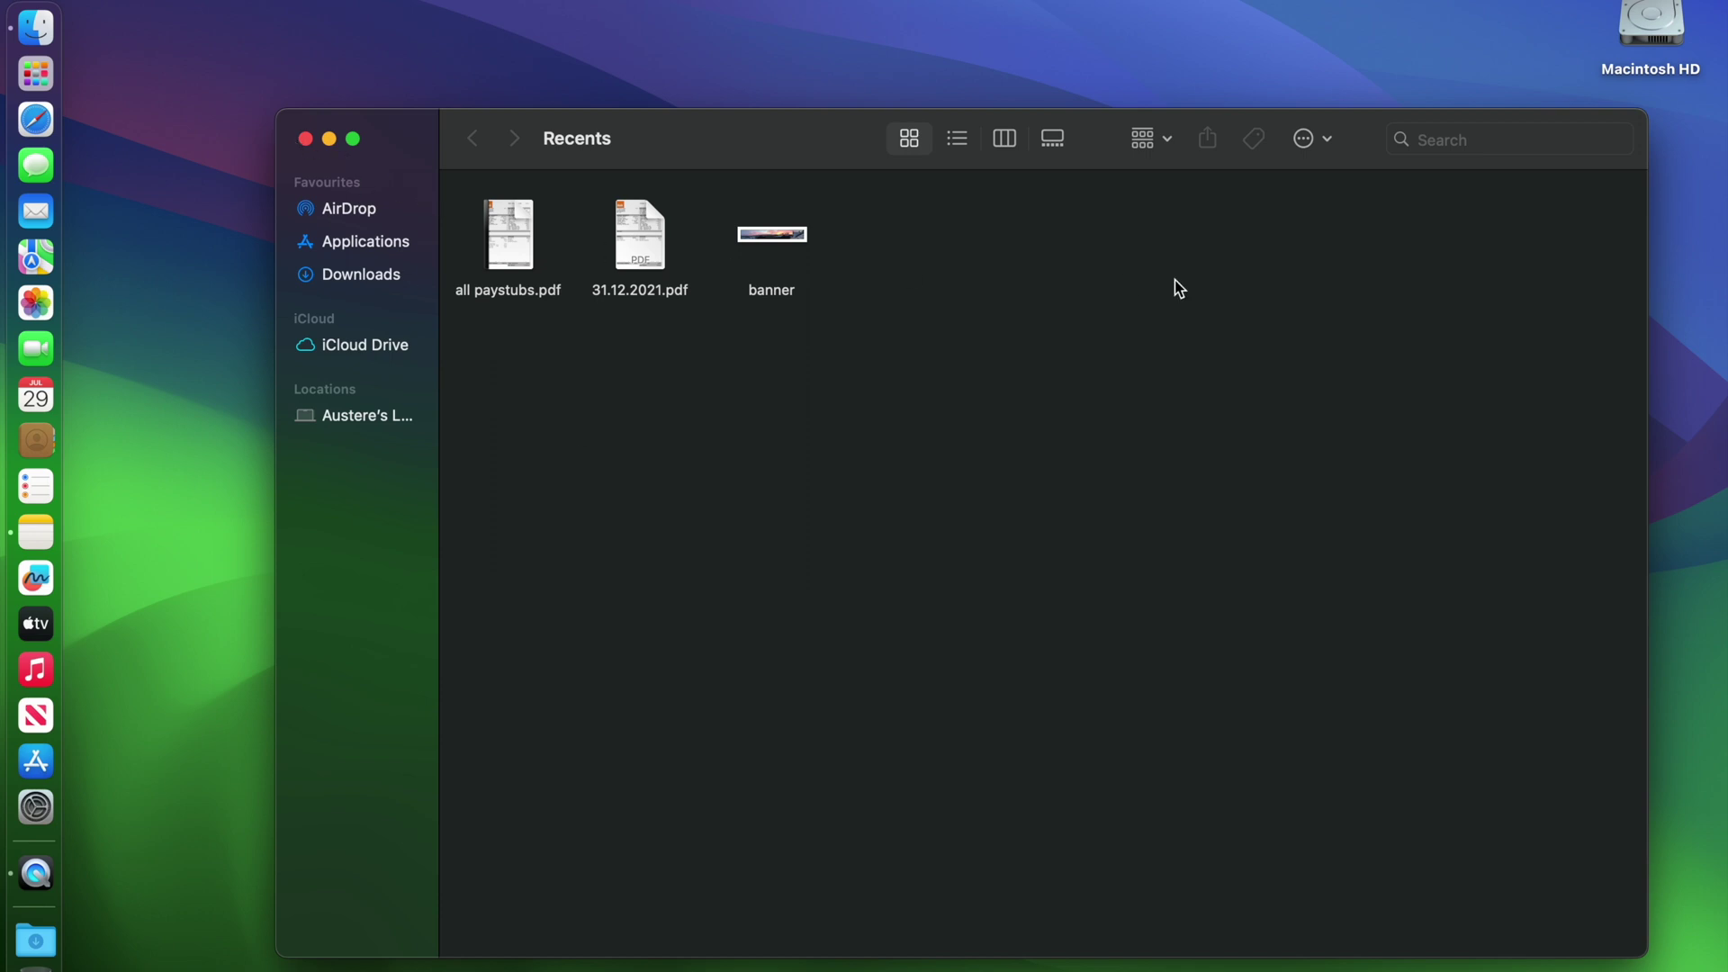
Step: Customise the Finder toolbar by adding Delete and AirDrop in front of the view options
{"action": "right_click", "coordinate": [857, 142]}
{"action": "left_click", "coordinate": [949, 252]}
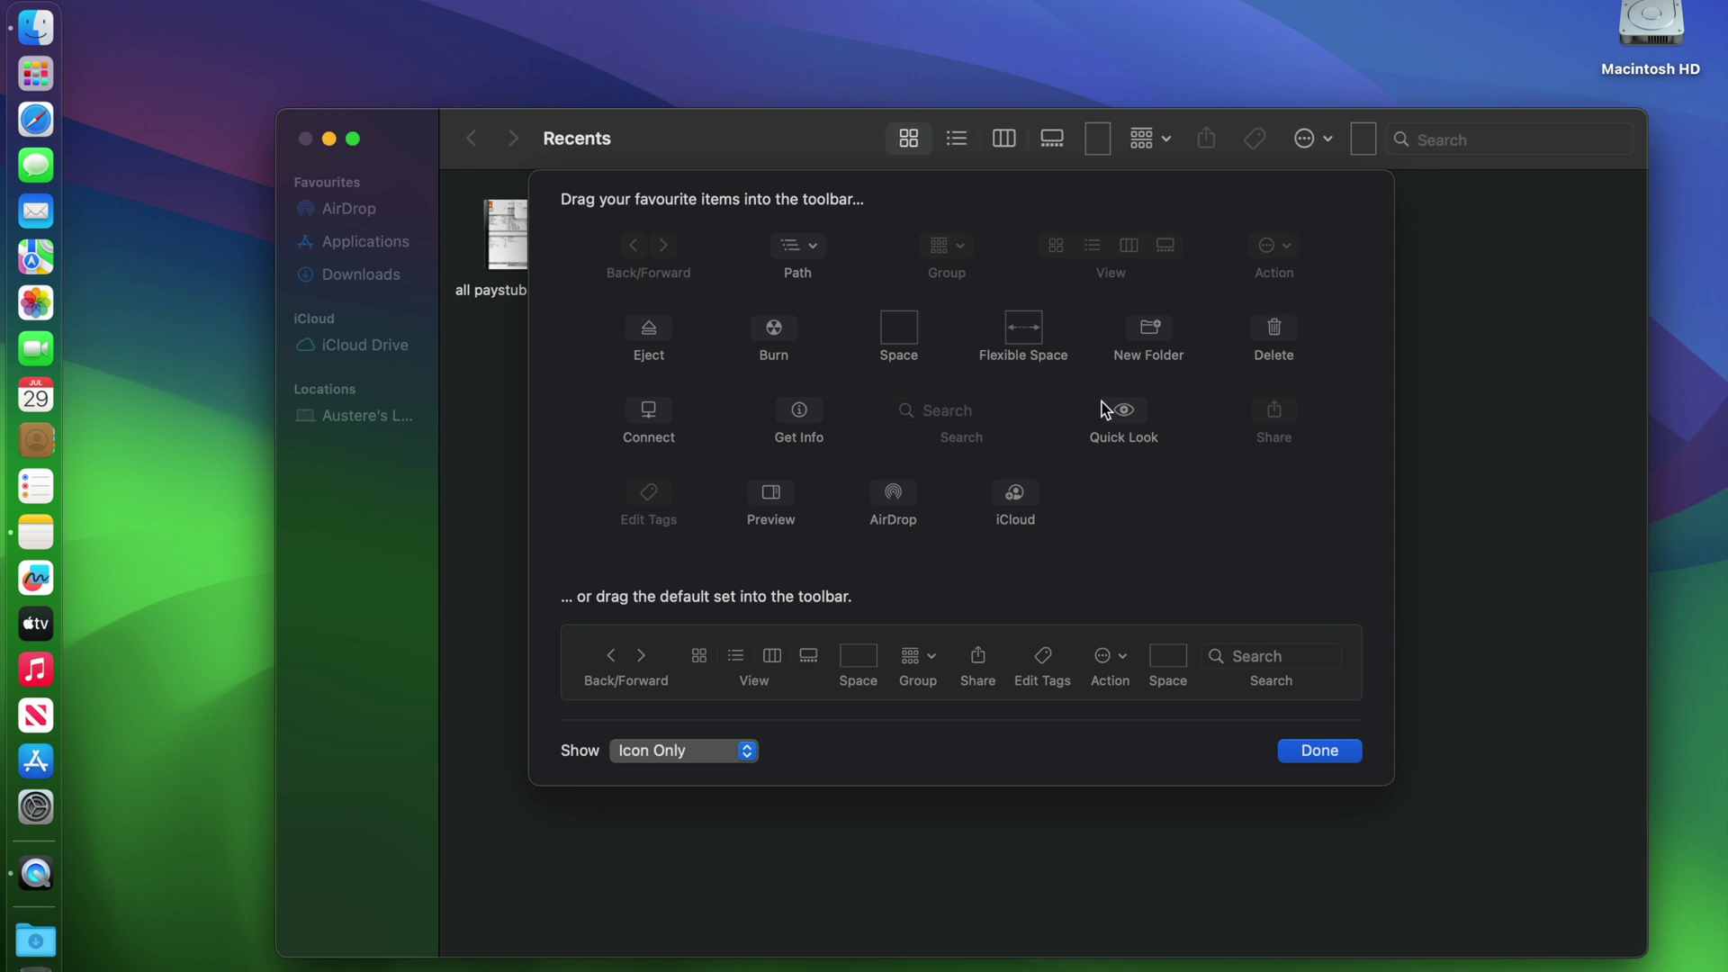
{"action": "left_click_drag", "start_coordinate": [1274, 328], "coordinate": [864, 140]}
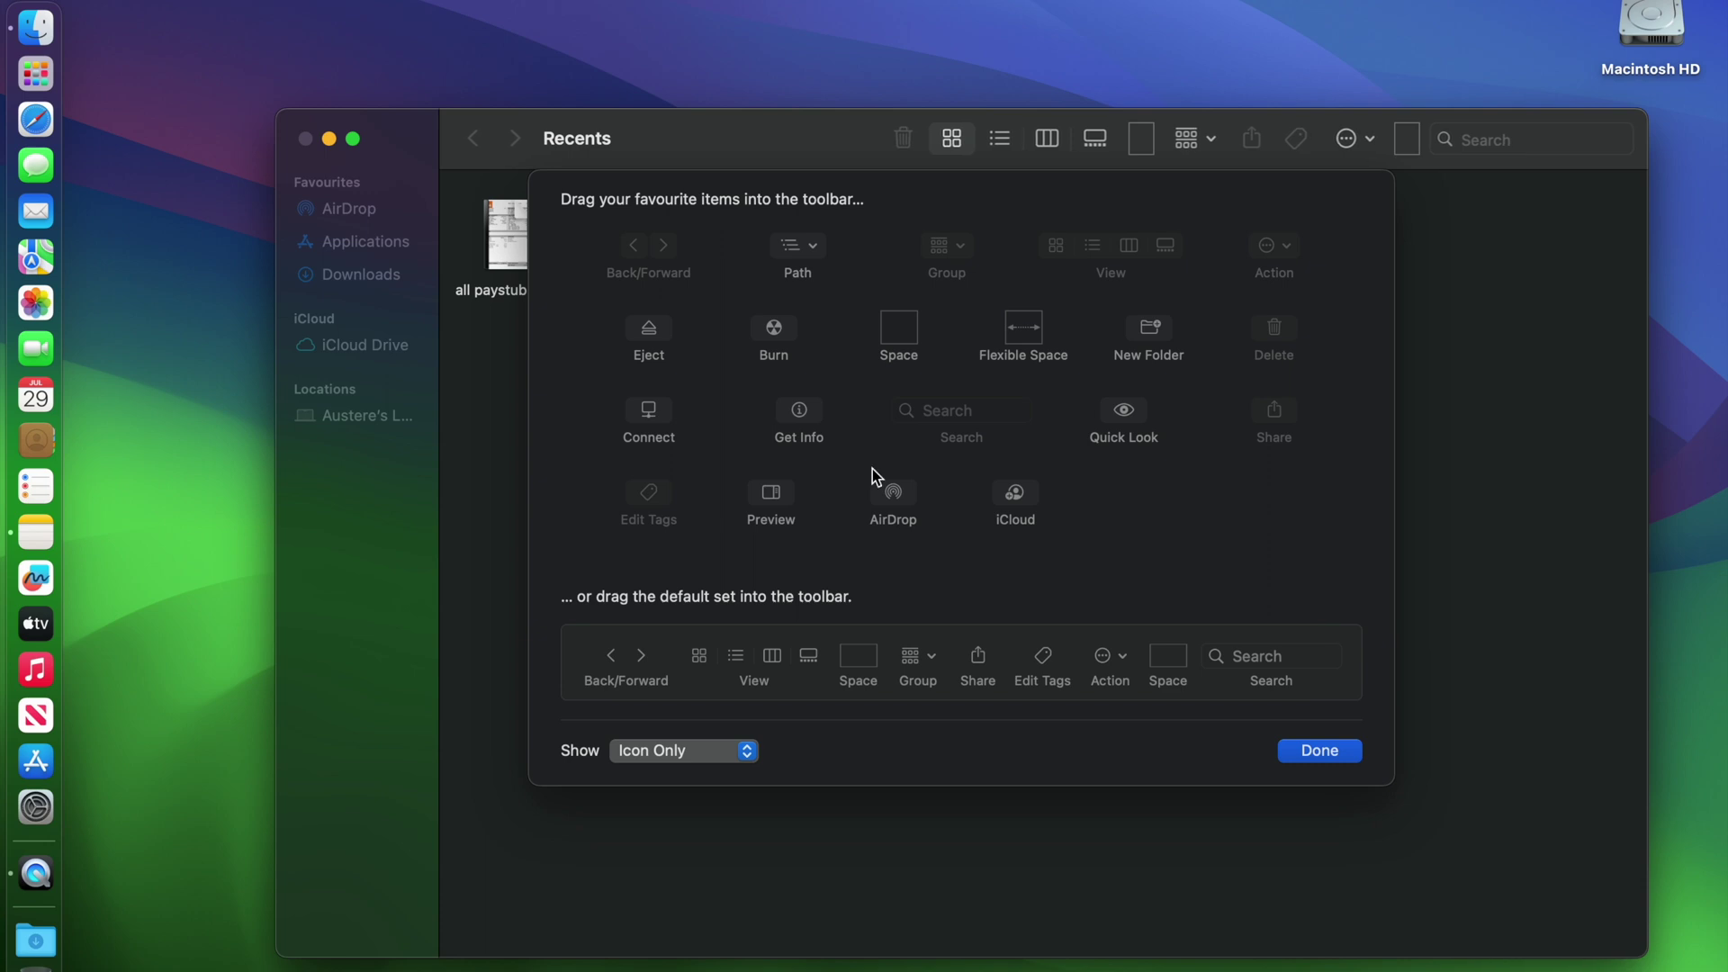
{"action": "left_click_drag", "start_coordinate": [895, 501], "coordinate": [861, 143]}
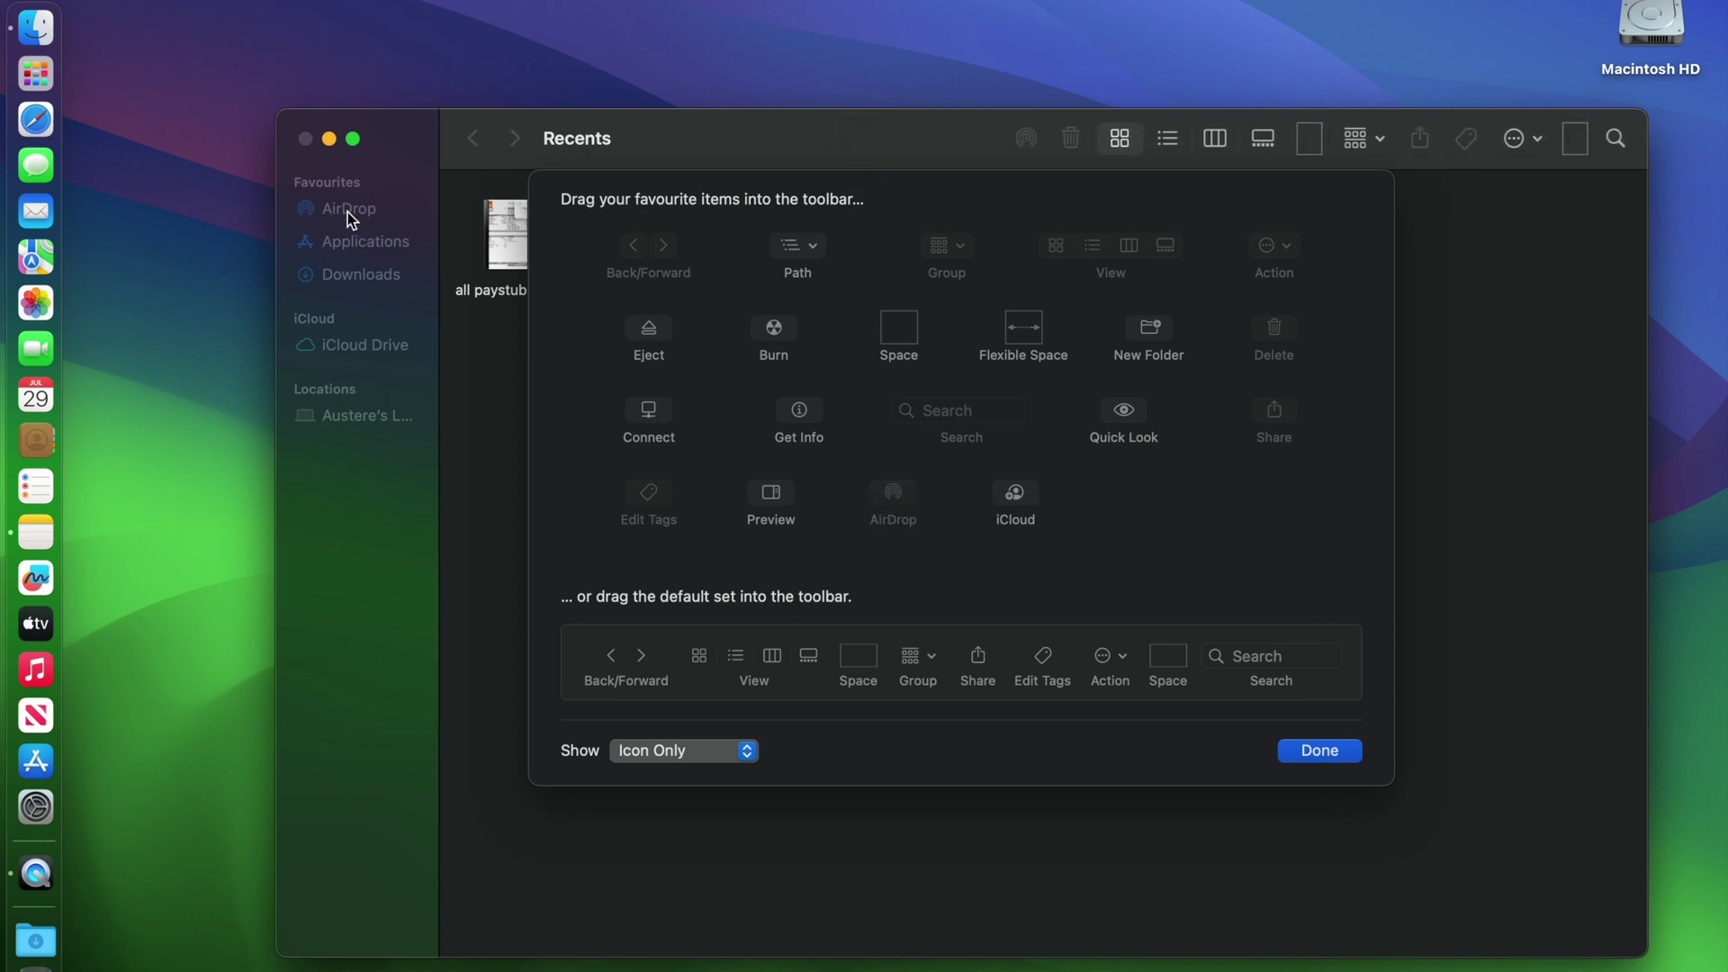
{"action": "left_click", "coordinate": [1339, 754]}
Step: Reorder the Finder toolbar so Delete comes before AirDrop, and close the Recents window
{"action": "left_click", "coordinate": [635, 236]}
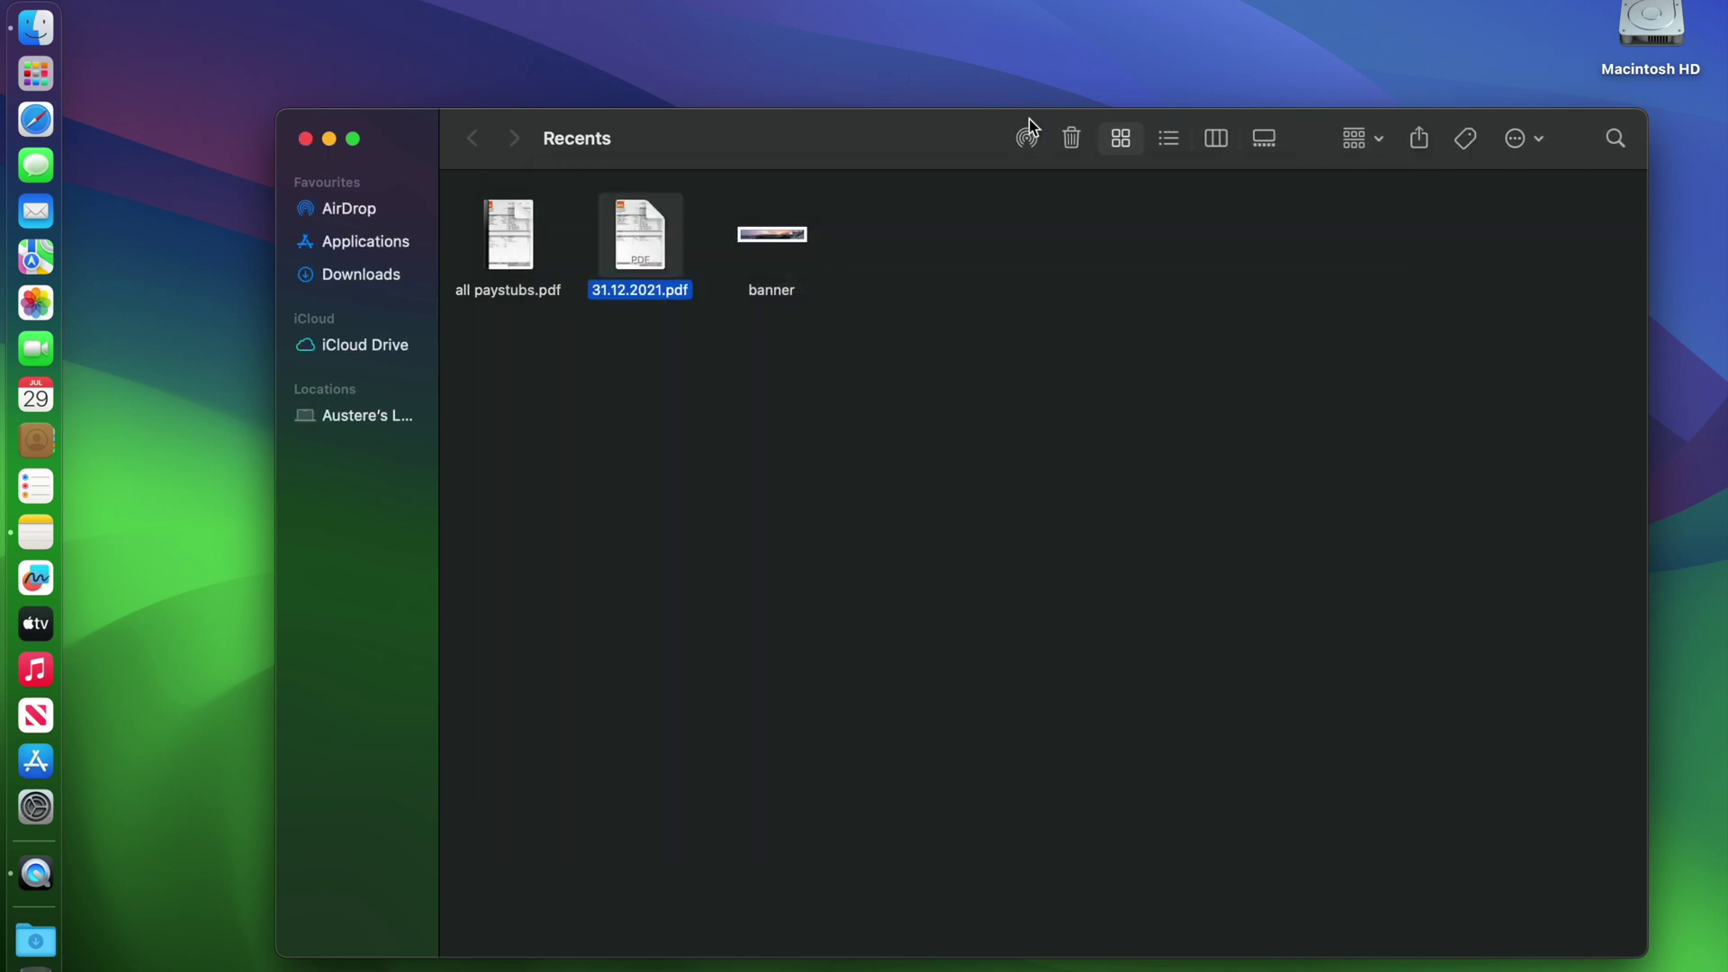
{"action": "left_click", "coordinate": [986, 369]}
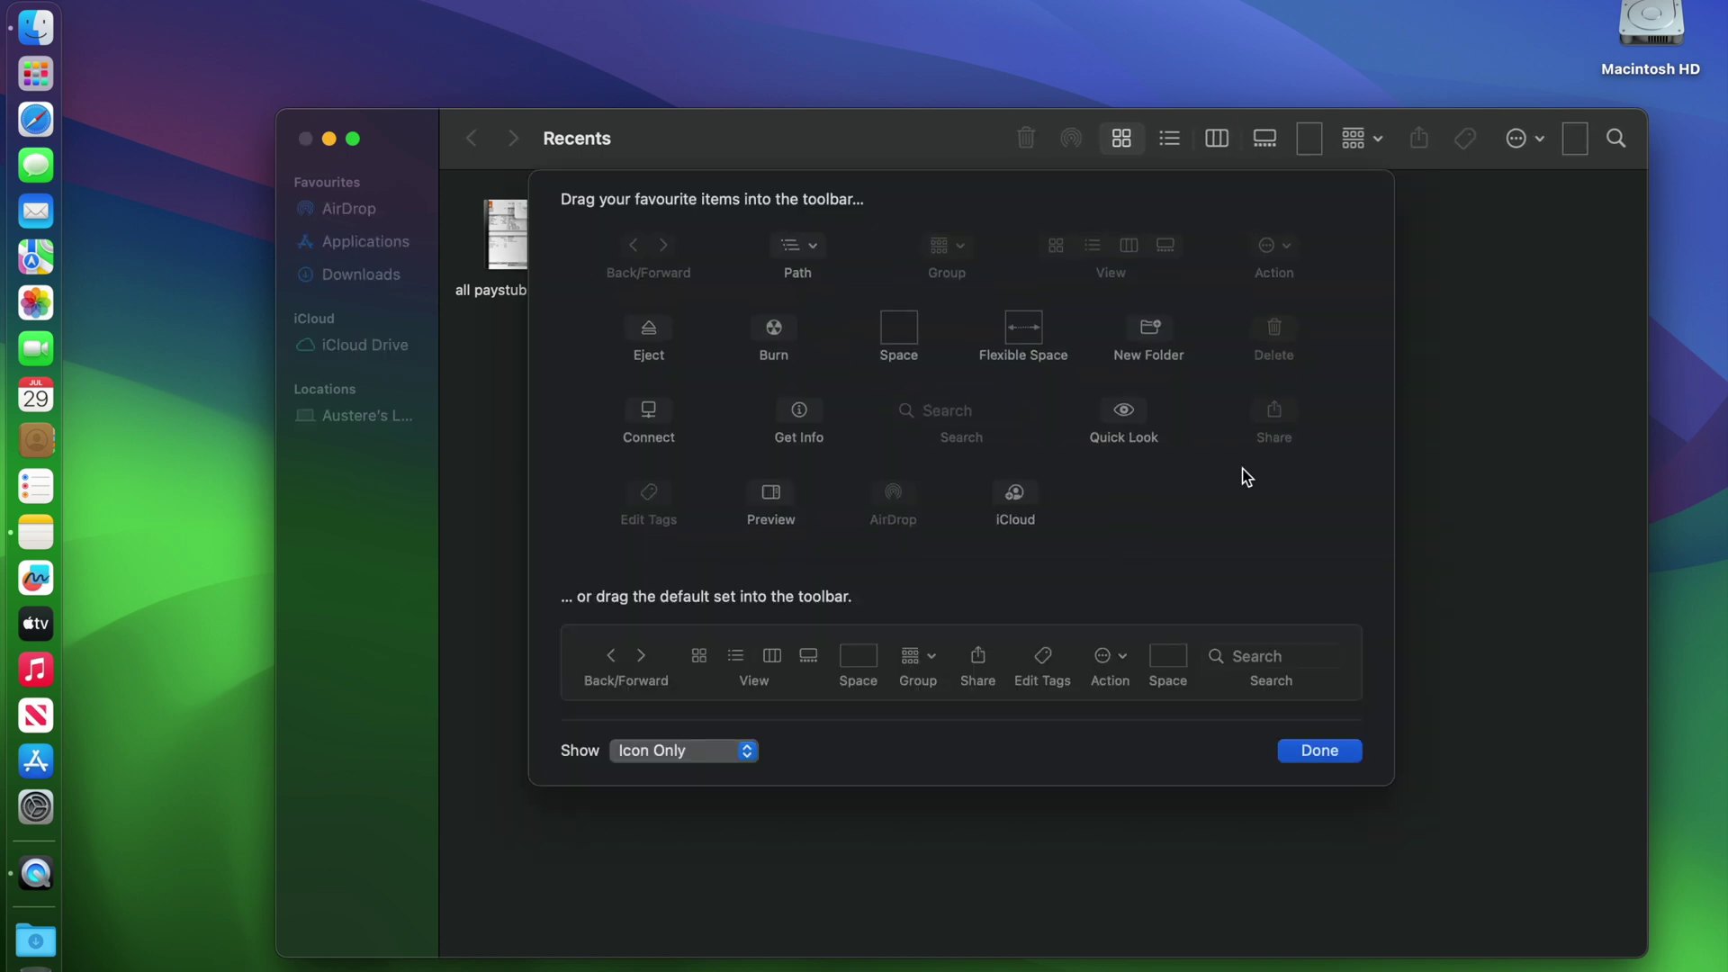
{"action": "left_click", "coordinate": [1312, 754]}
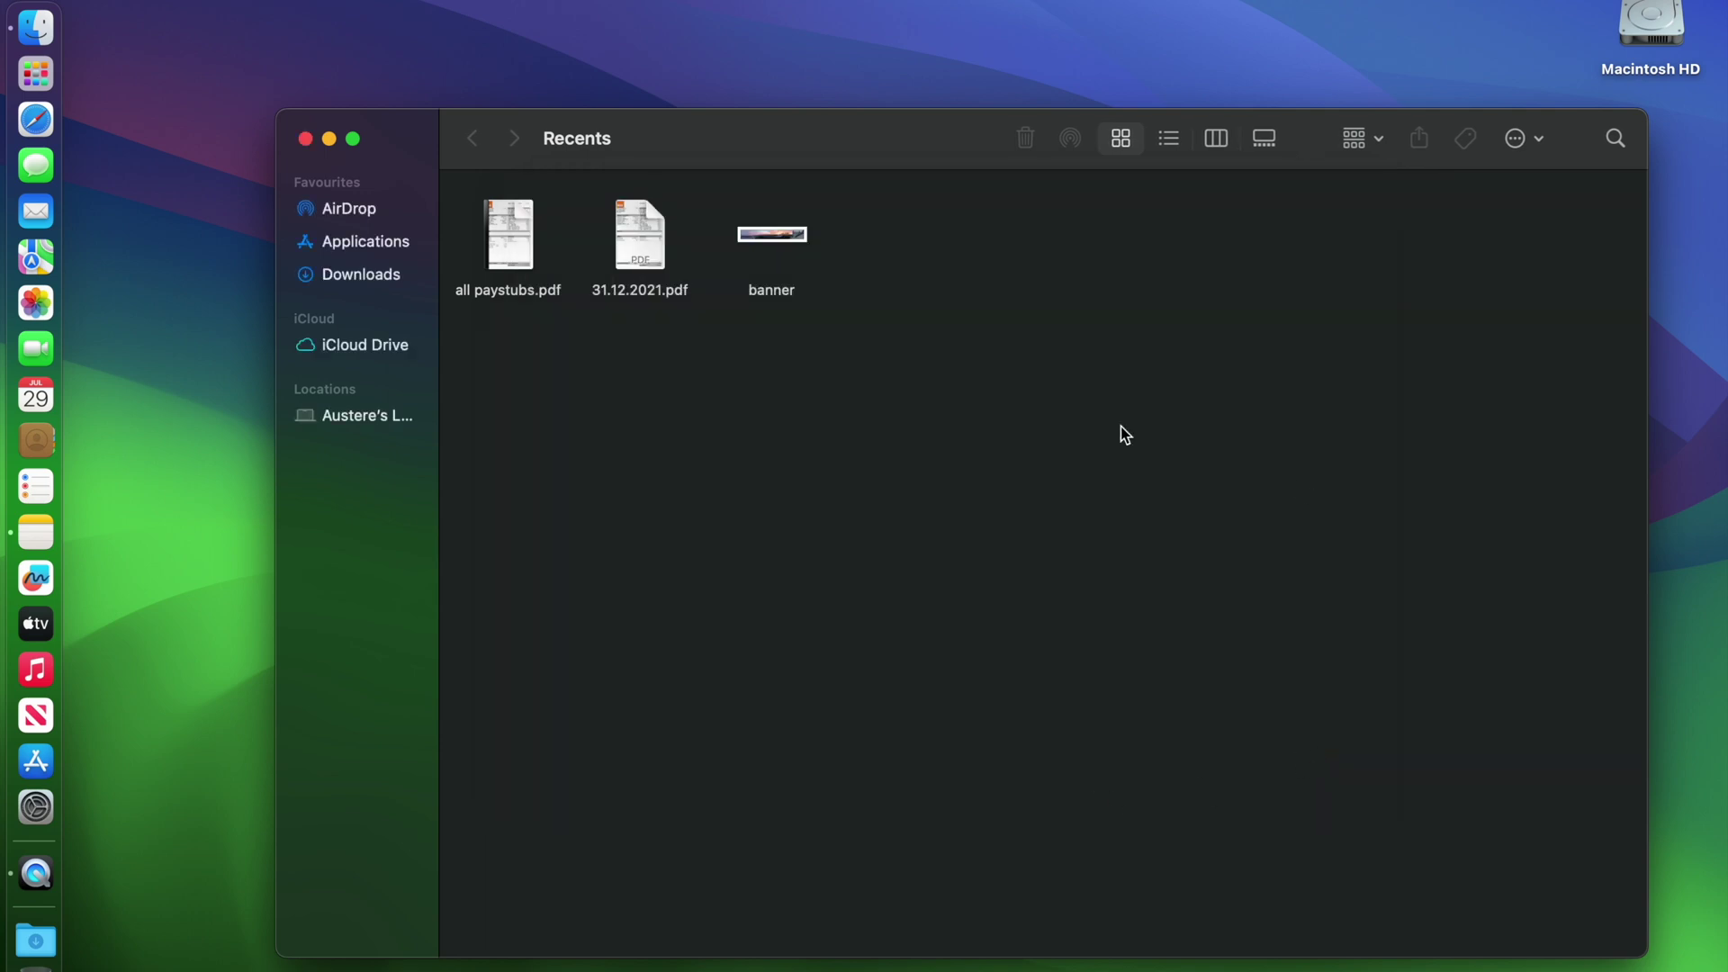
{"action": "left_click", "coordinate": [305, 138]}
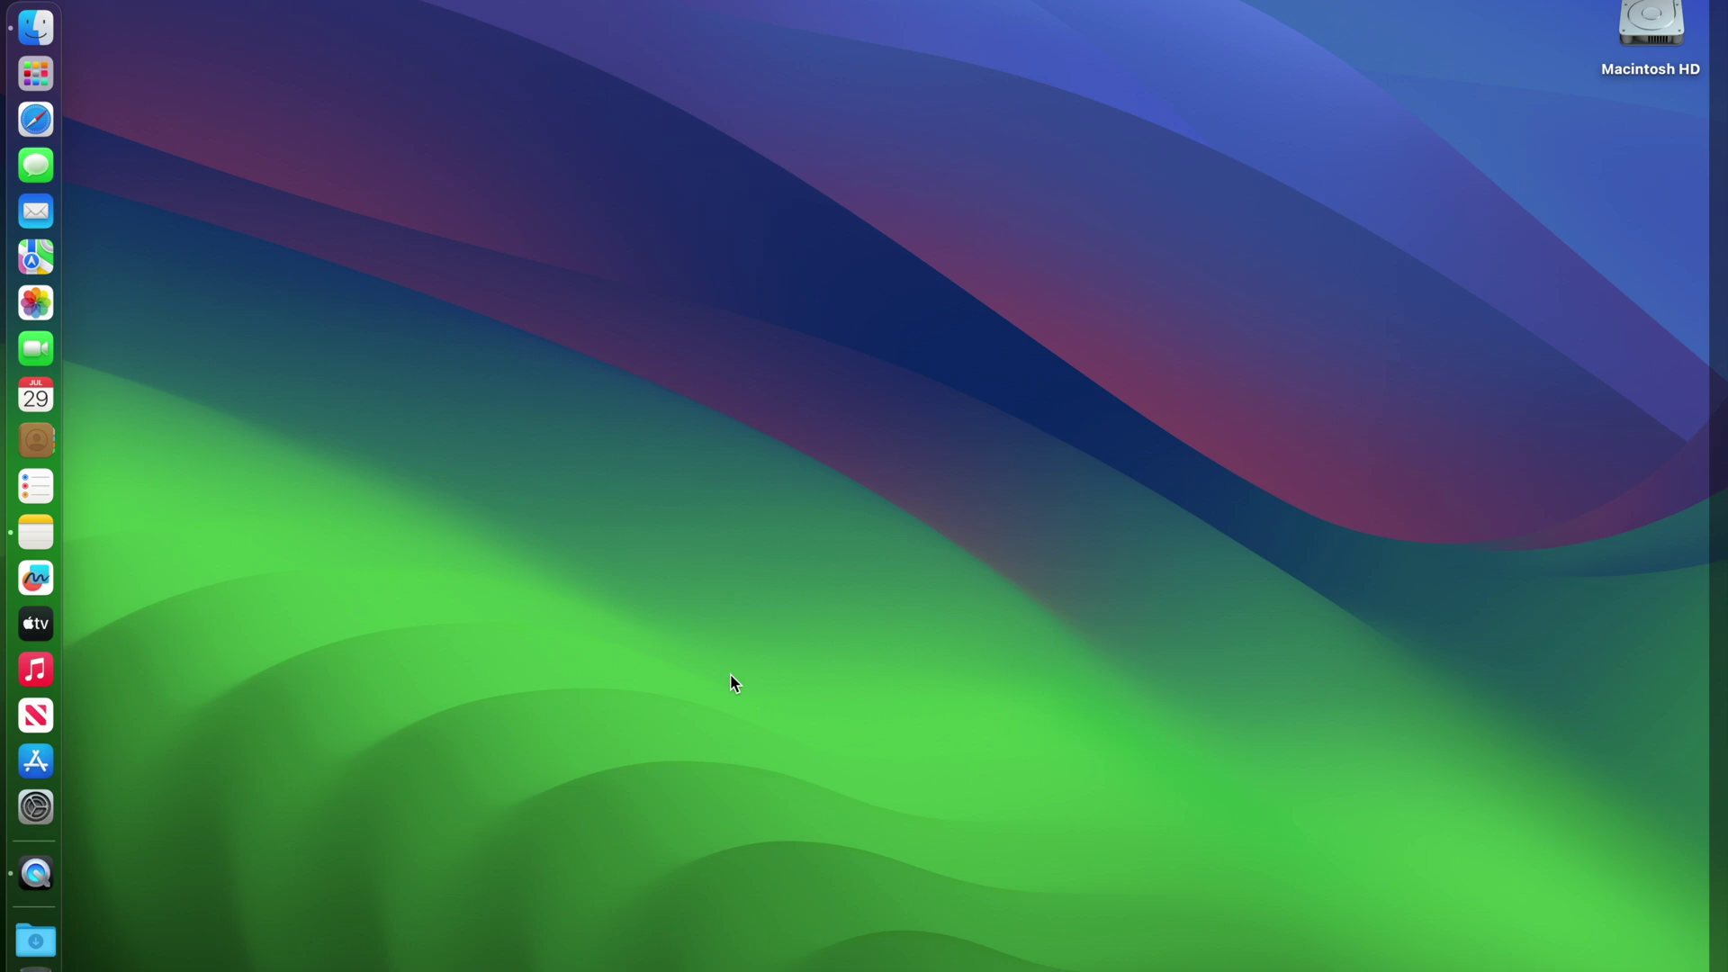
Step: Switch to Notes, follow the Hidden Bar link to the App Store, and download and open Hidden Bar
{"action": "key", "text": "super+Tab"}
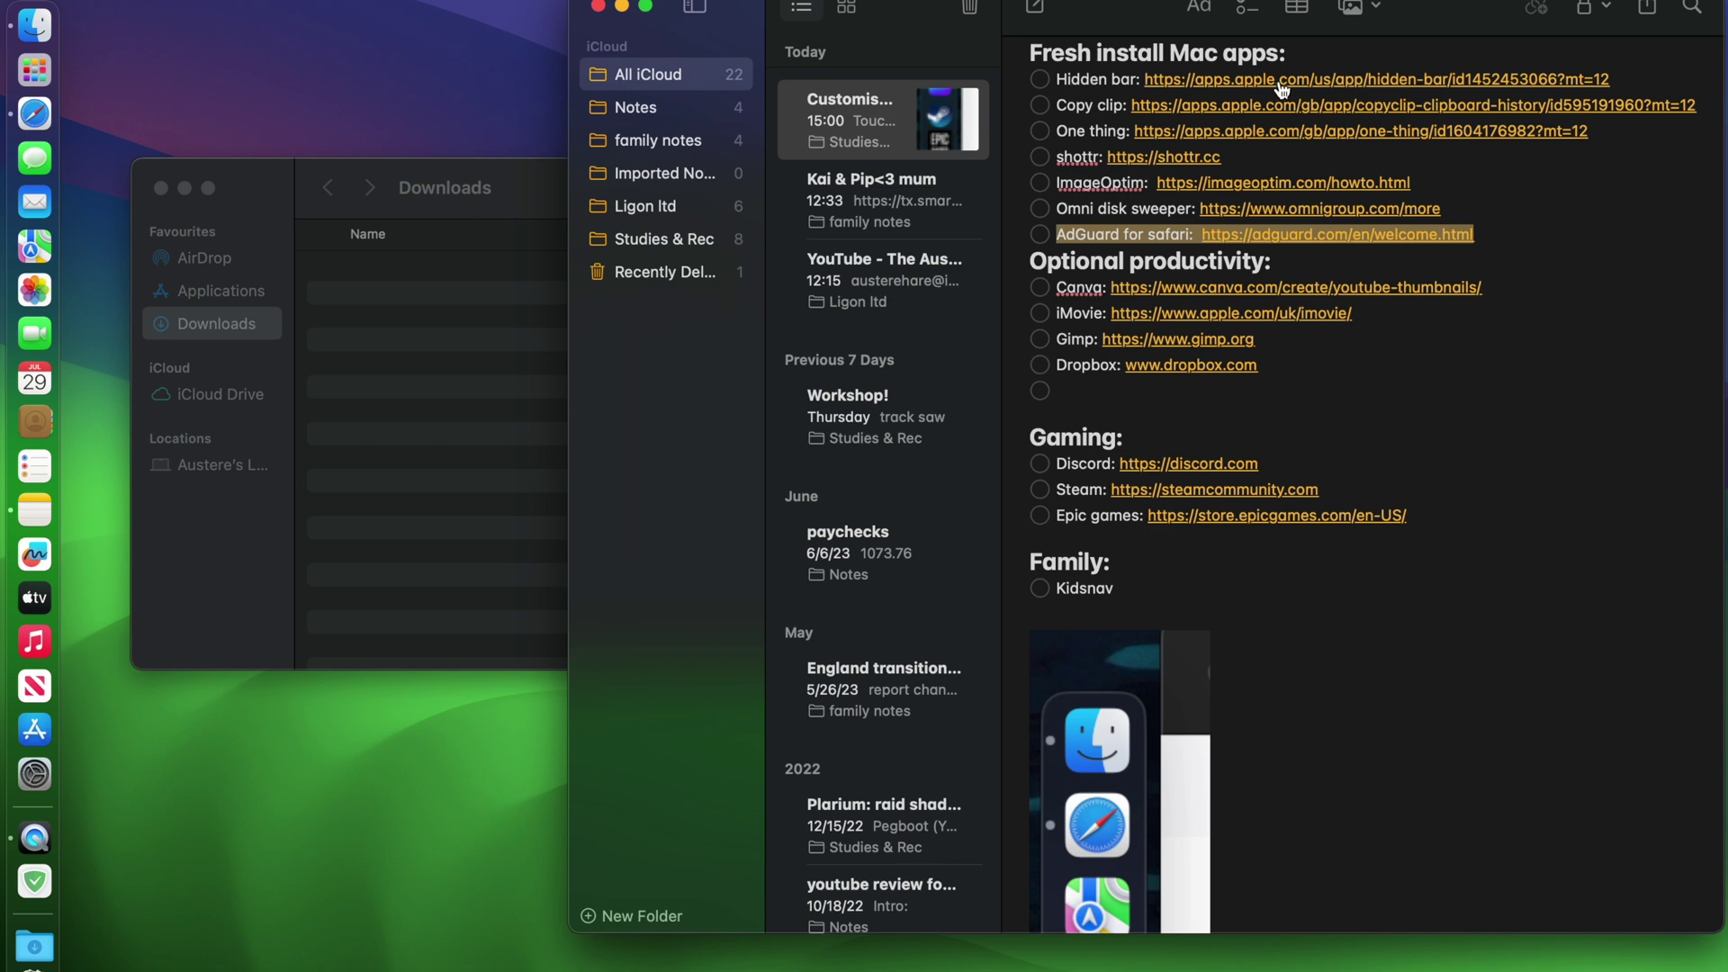
{"action": "left_click", "coordinate": [1278, 86]}
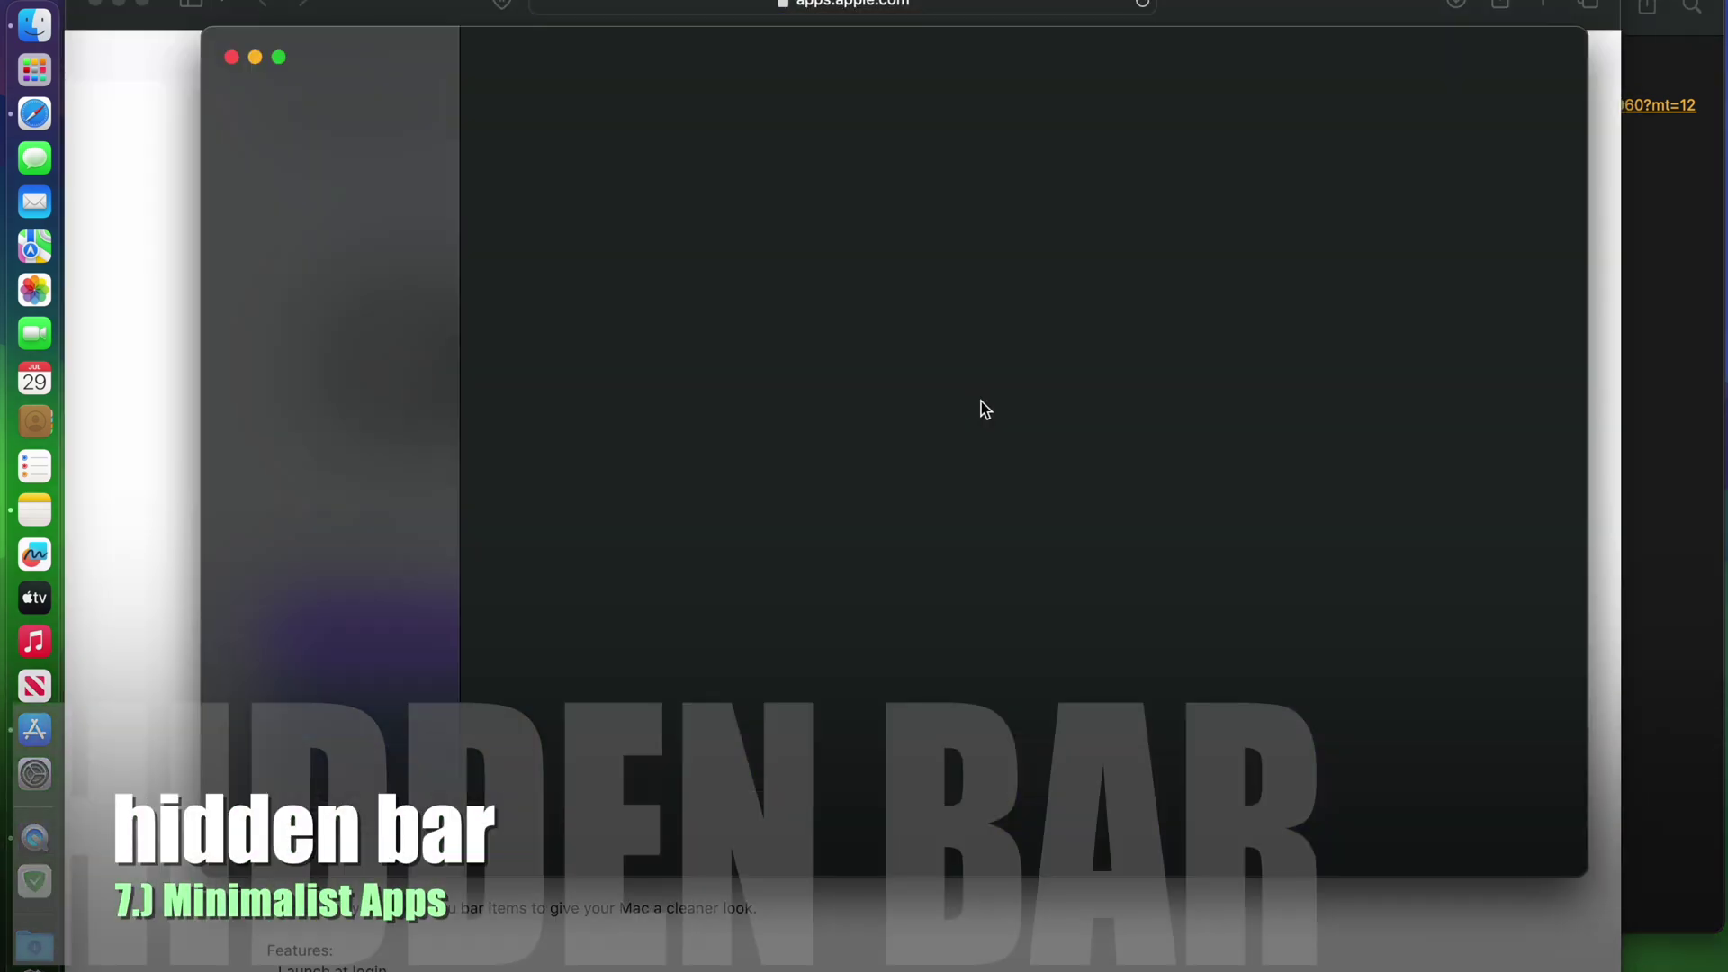
{"action": "left_click", "coordinate": [929, 727]}
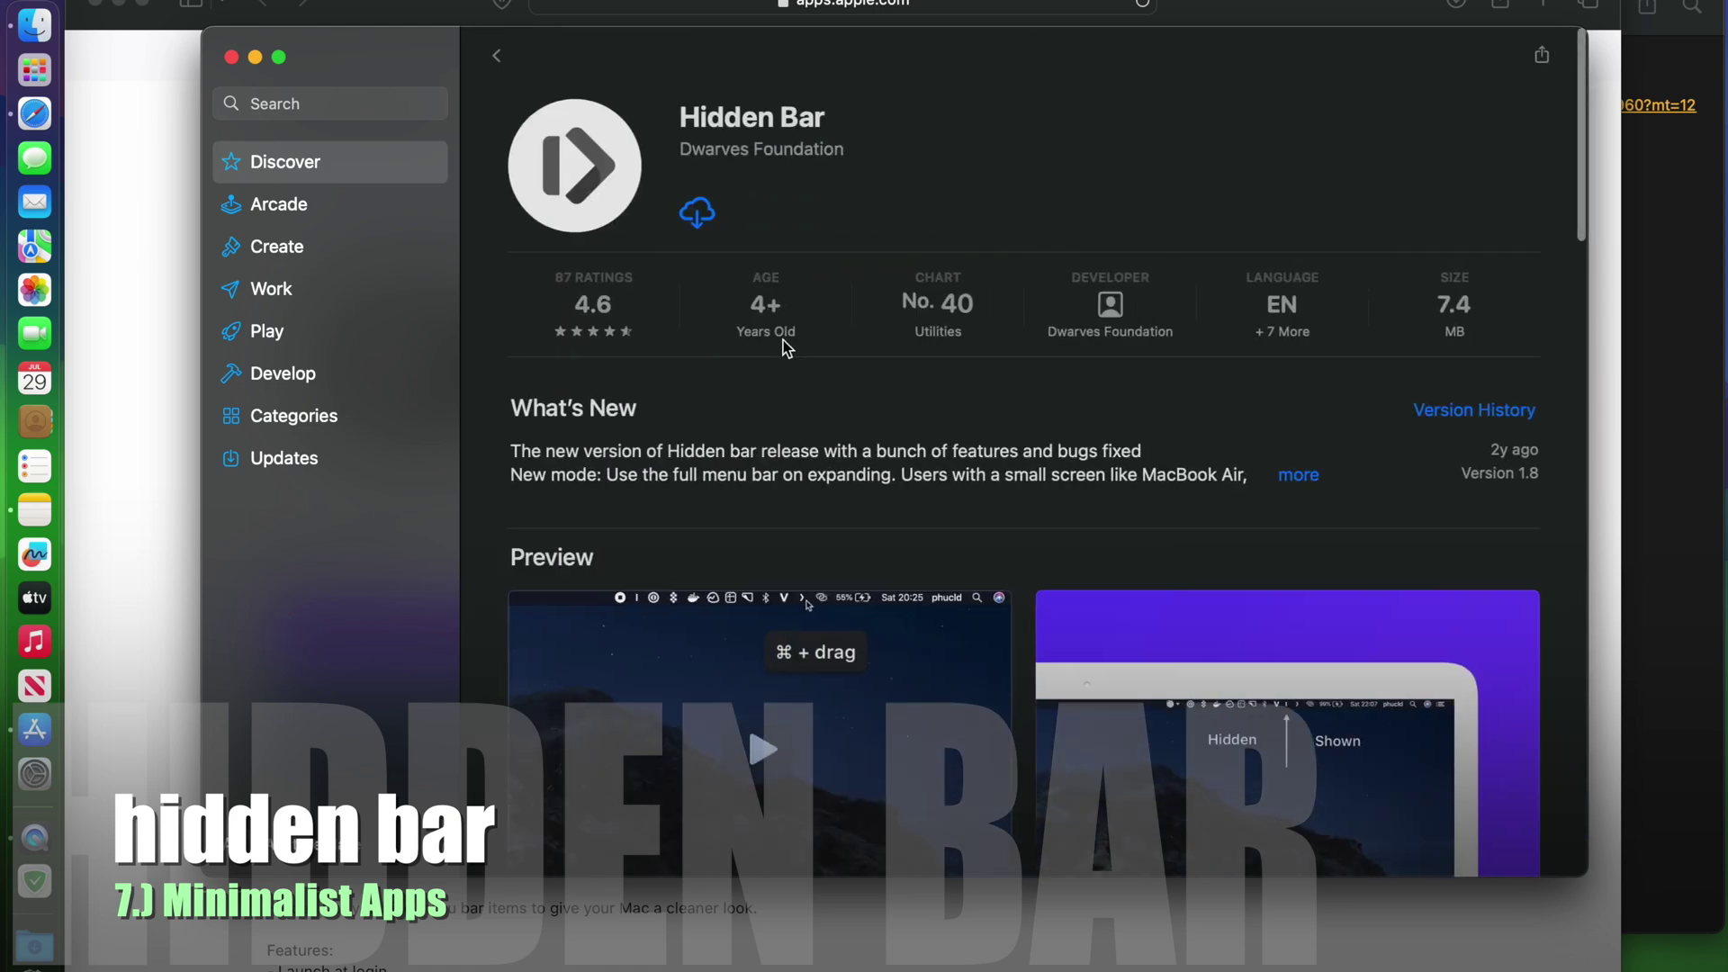
{"action": "left_click", "coordinate": [695, 212]}
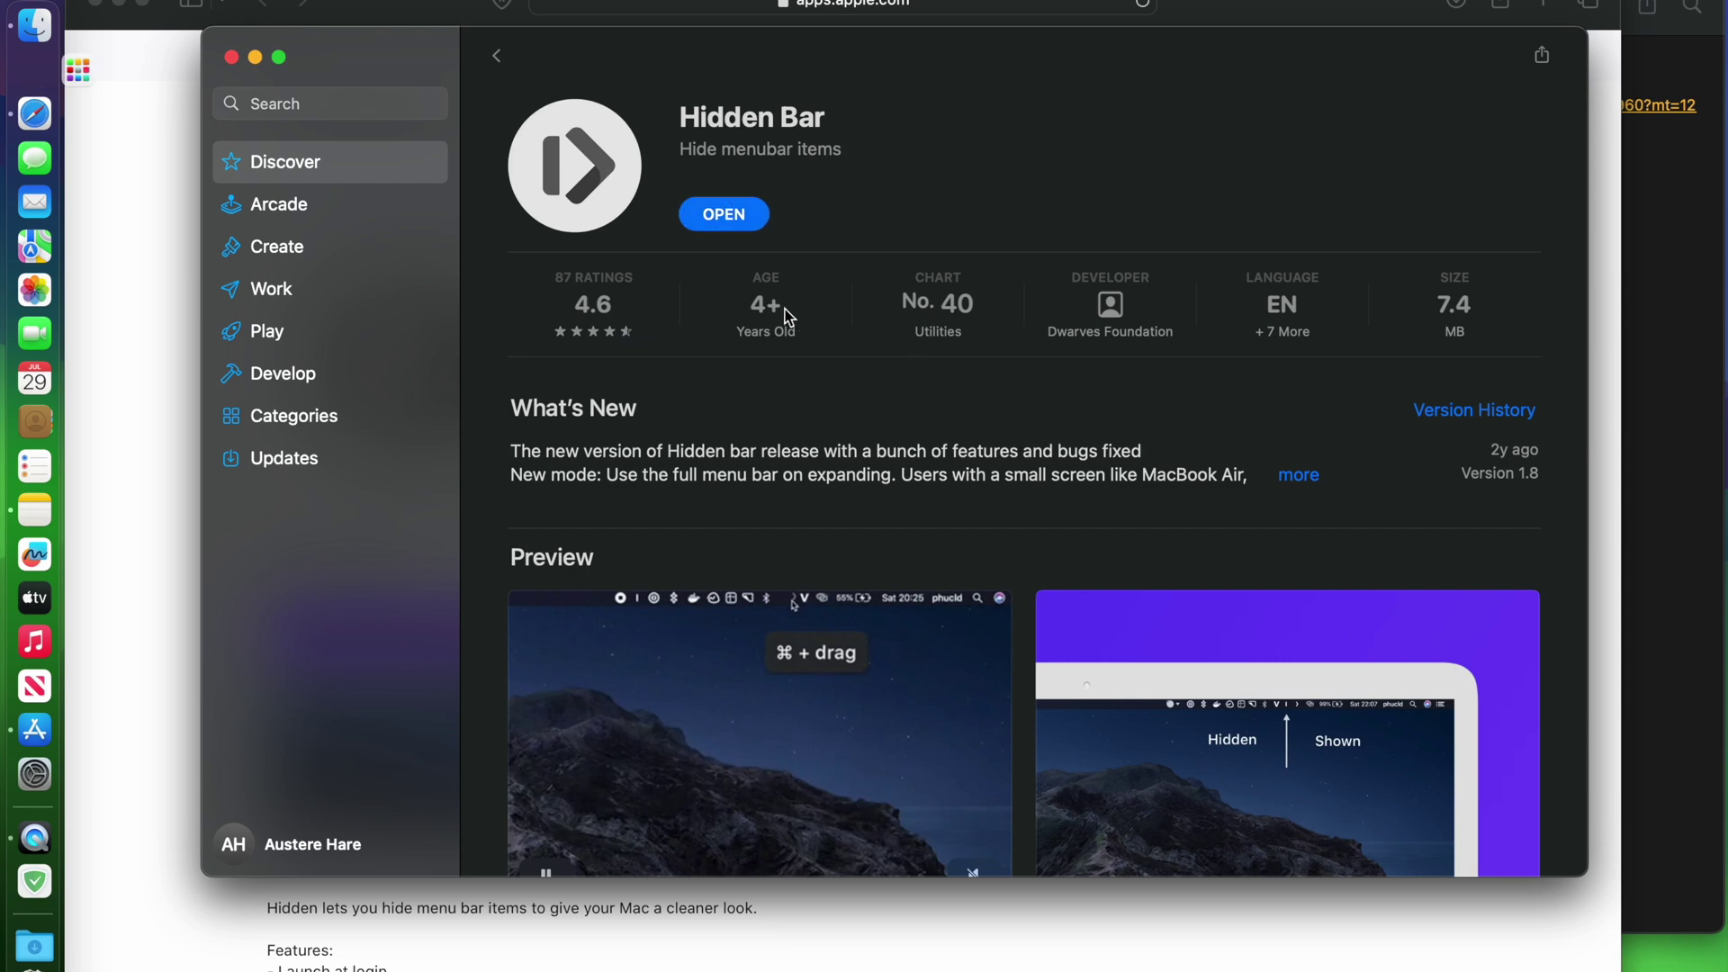
{"action": "left_click", "coordinate": [736, 218]}
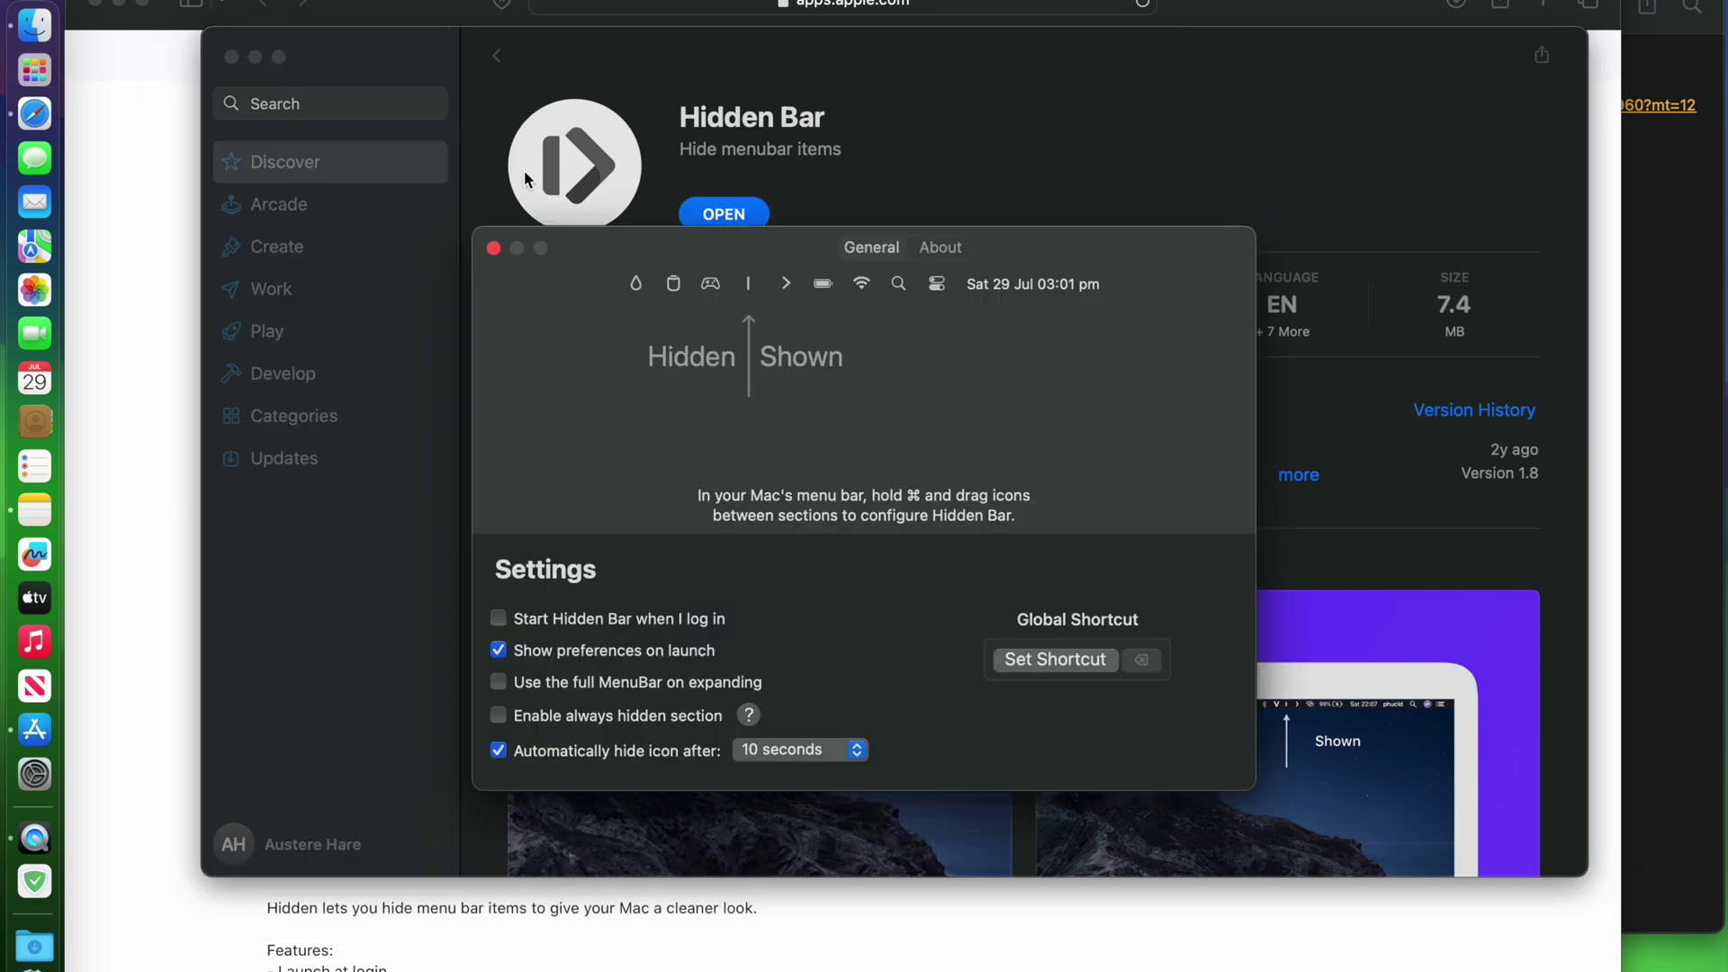
Step: Close the App Store, the browser page and the Downloads window
{"action": "left_click", "coordinate": [231, 56]}
{"action": "left_click", "coordinate": [119, 6]}
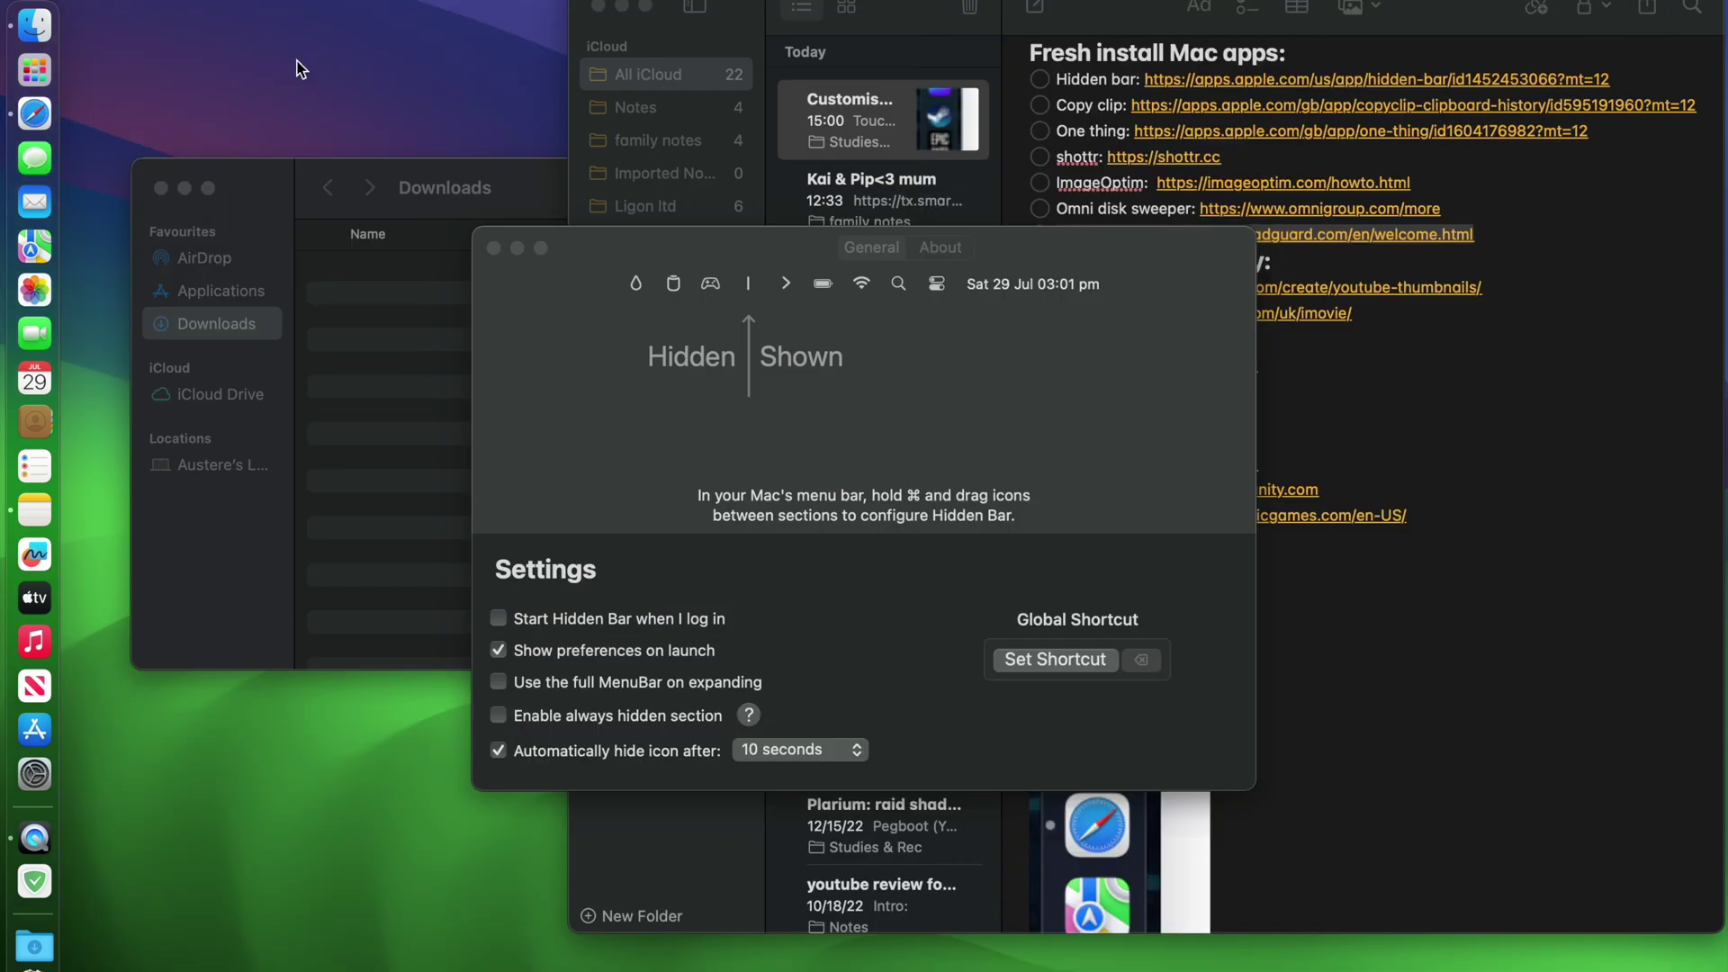
{"action": "left_click", "coordinate": [482, 205]}
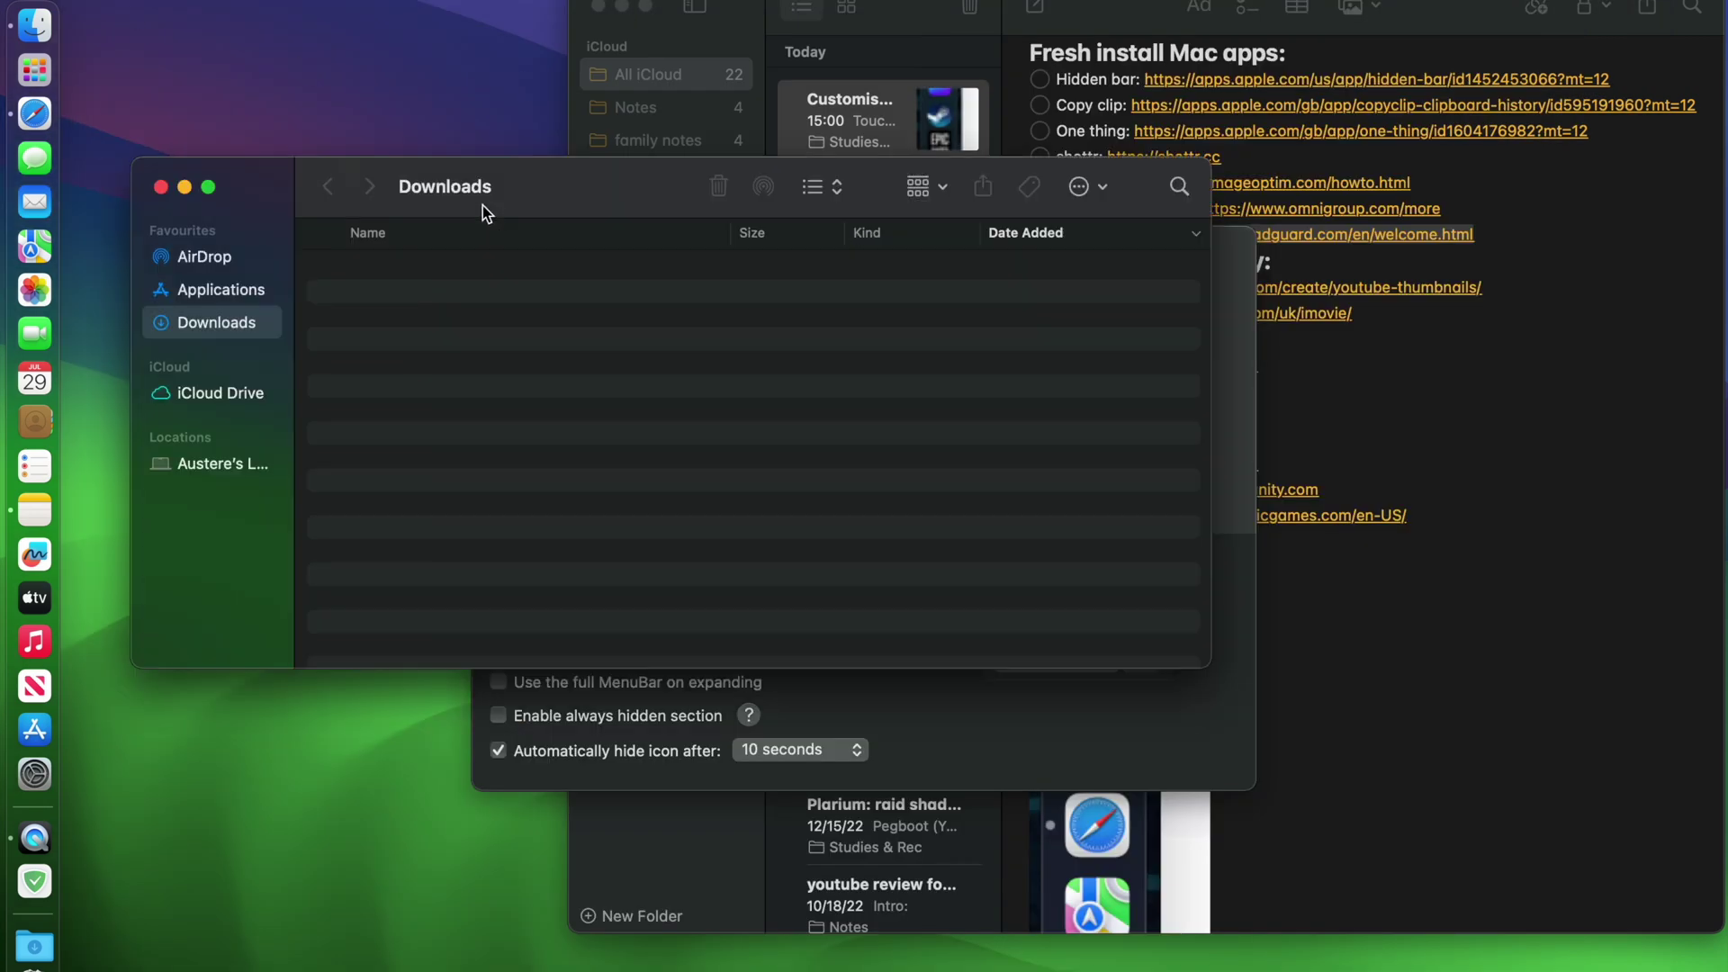
{"action": "left_click", "coordinate": [160, 189]}
Step: Set Hidden Bar to start at login, use the full menu bar and enable the always hidden section, without automatic hiding, and close its window
{"action": "left_click_drag", "start_coordinate": [680, 250], "coordinate": [376, 70]}
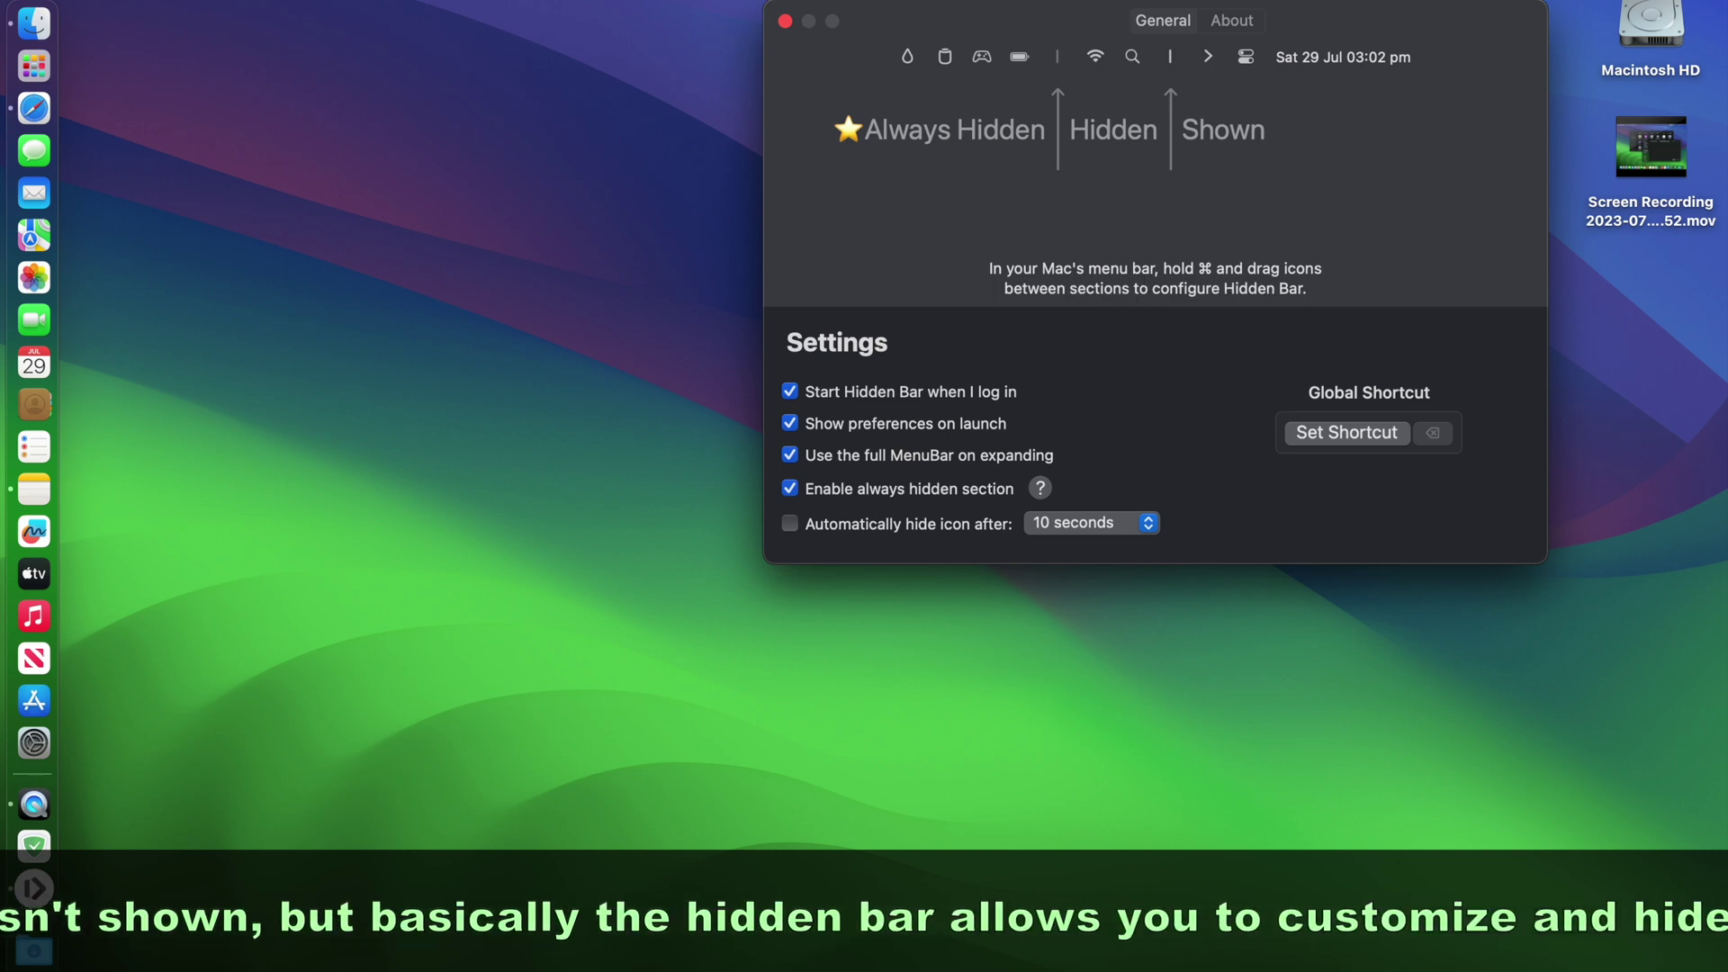
{"action": "left_click_drag", "start_coordinate": [1188, 362], "coordinate": [1163, 362]}
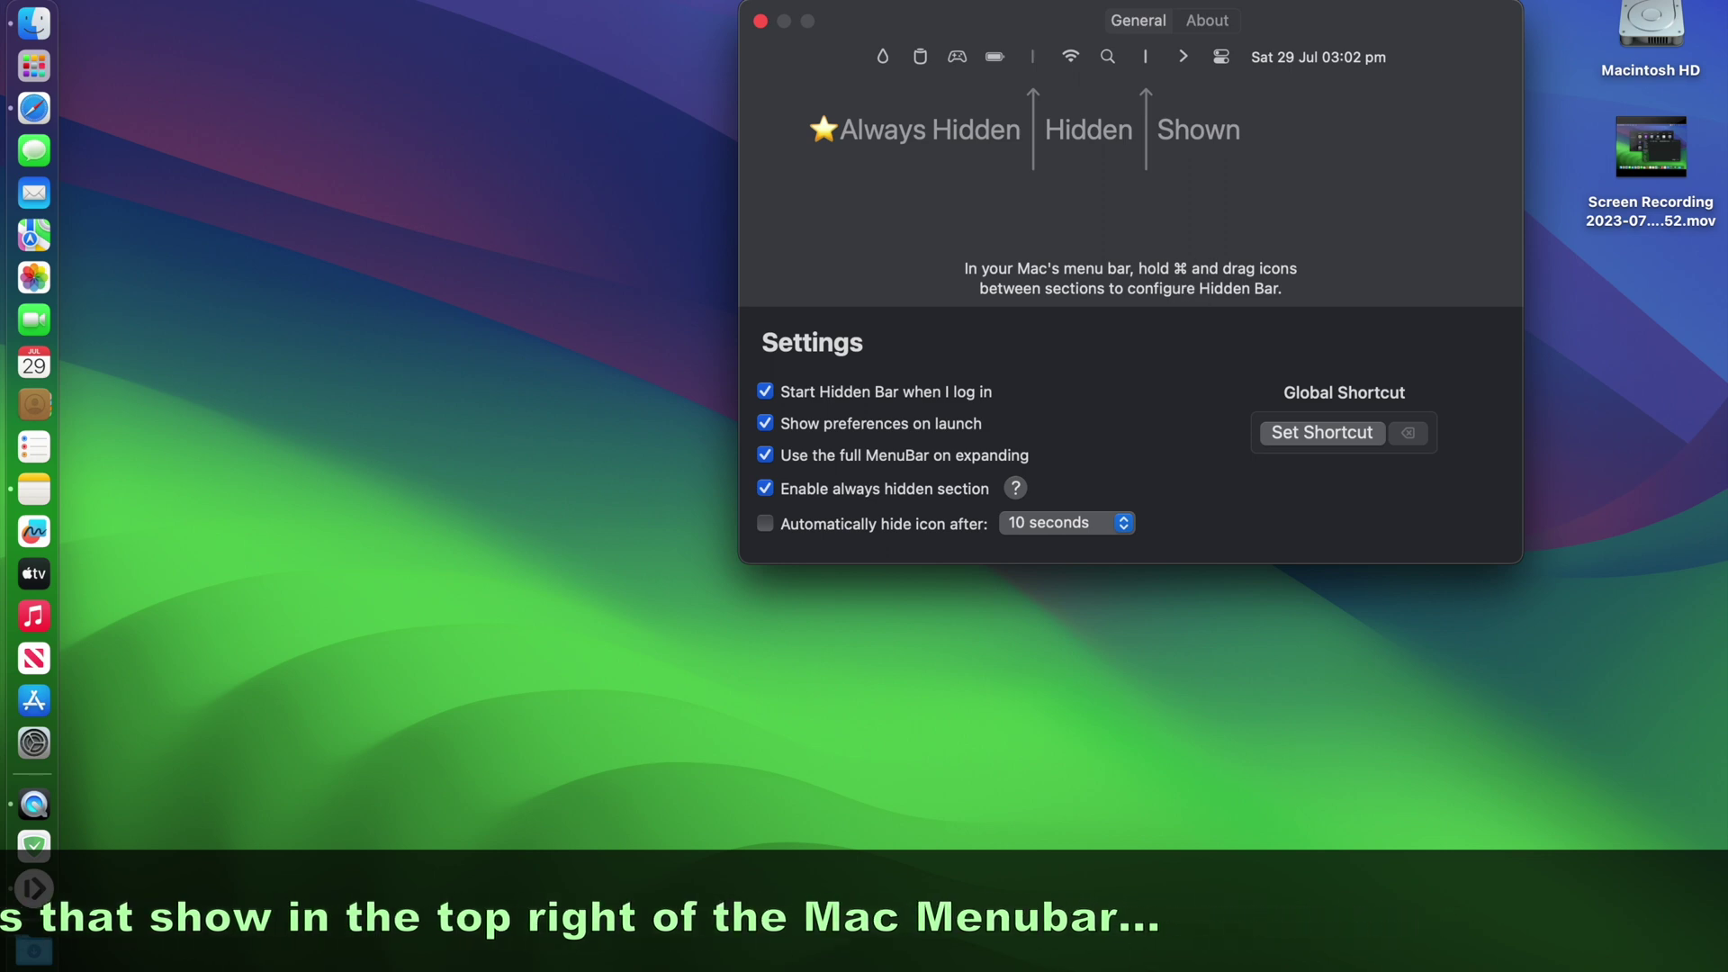
{"action": "left_click", "coordinate": [761, 22]}
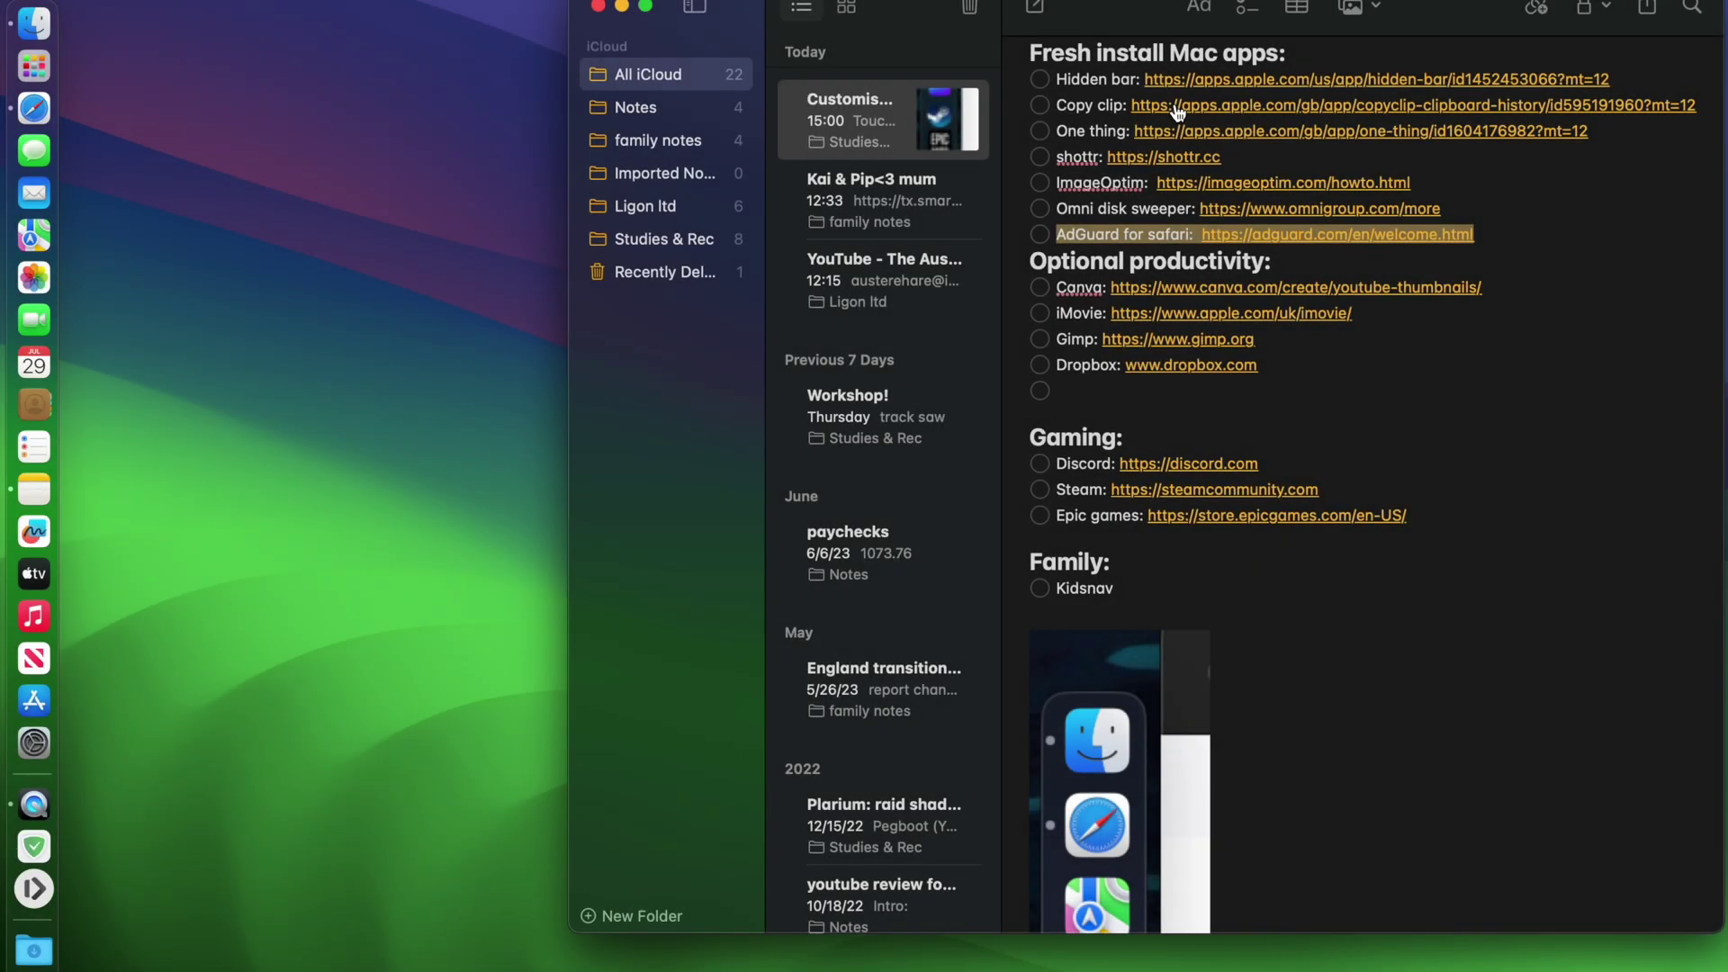
Step: Download CopyClip through its link in the note, close the App Store, and get past CopyClip's Disk Doctor offer and welcome window
{"action": "left_click", "coordinate": [1206, 112]}
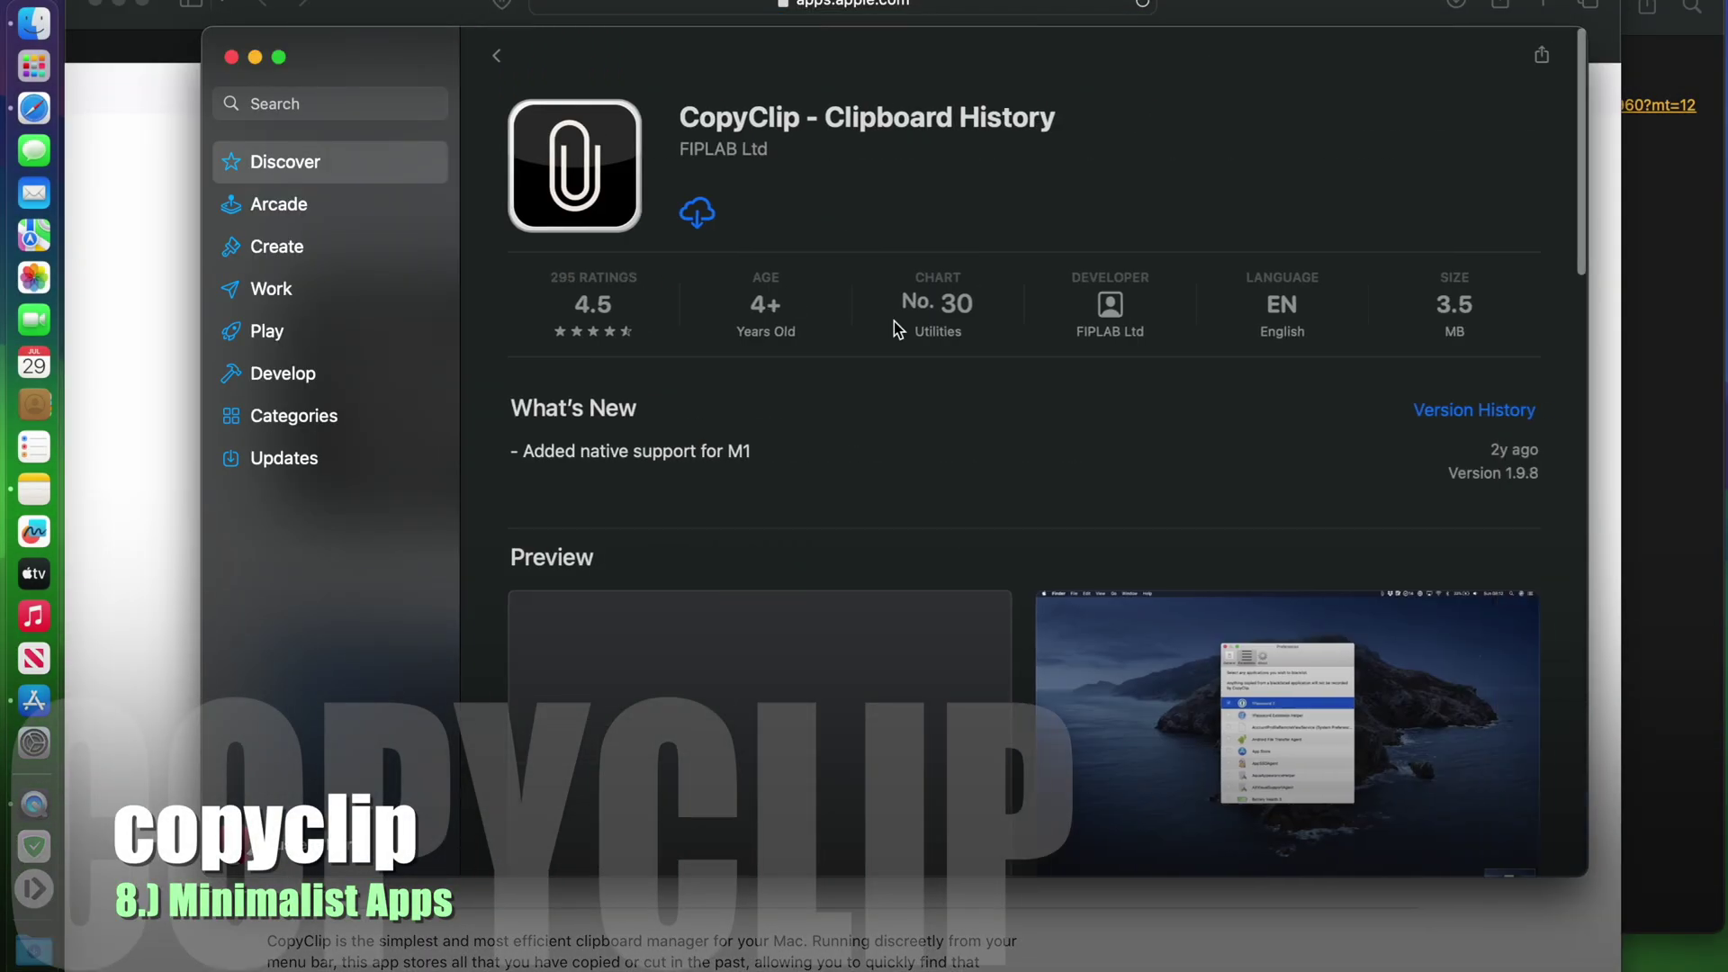
{"action": "left_click", "coordinate": [696, 216]}
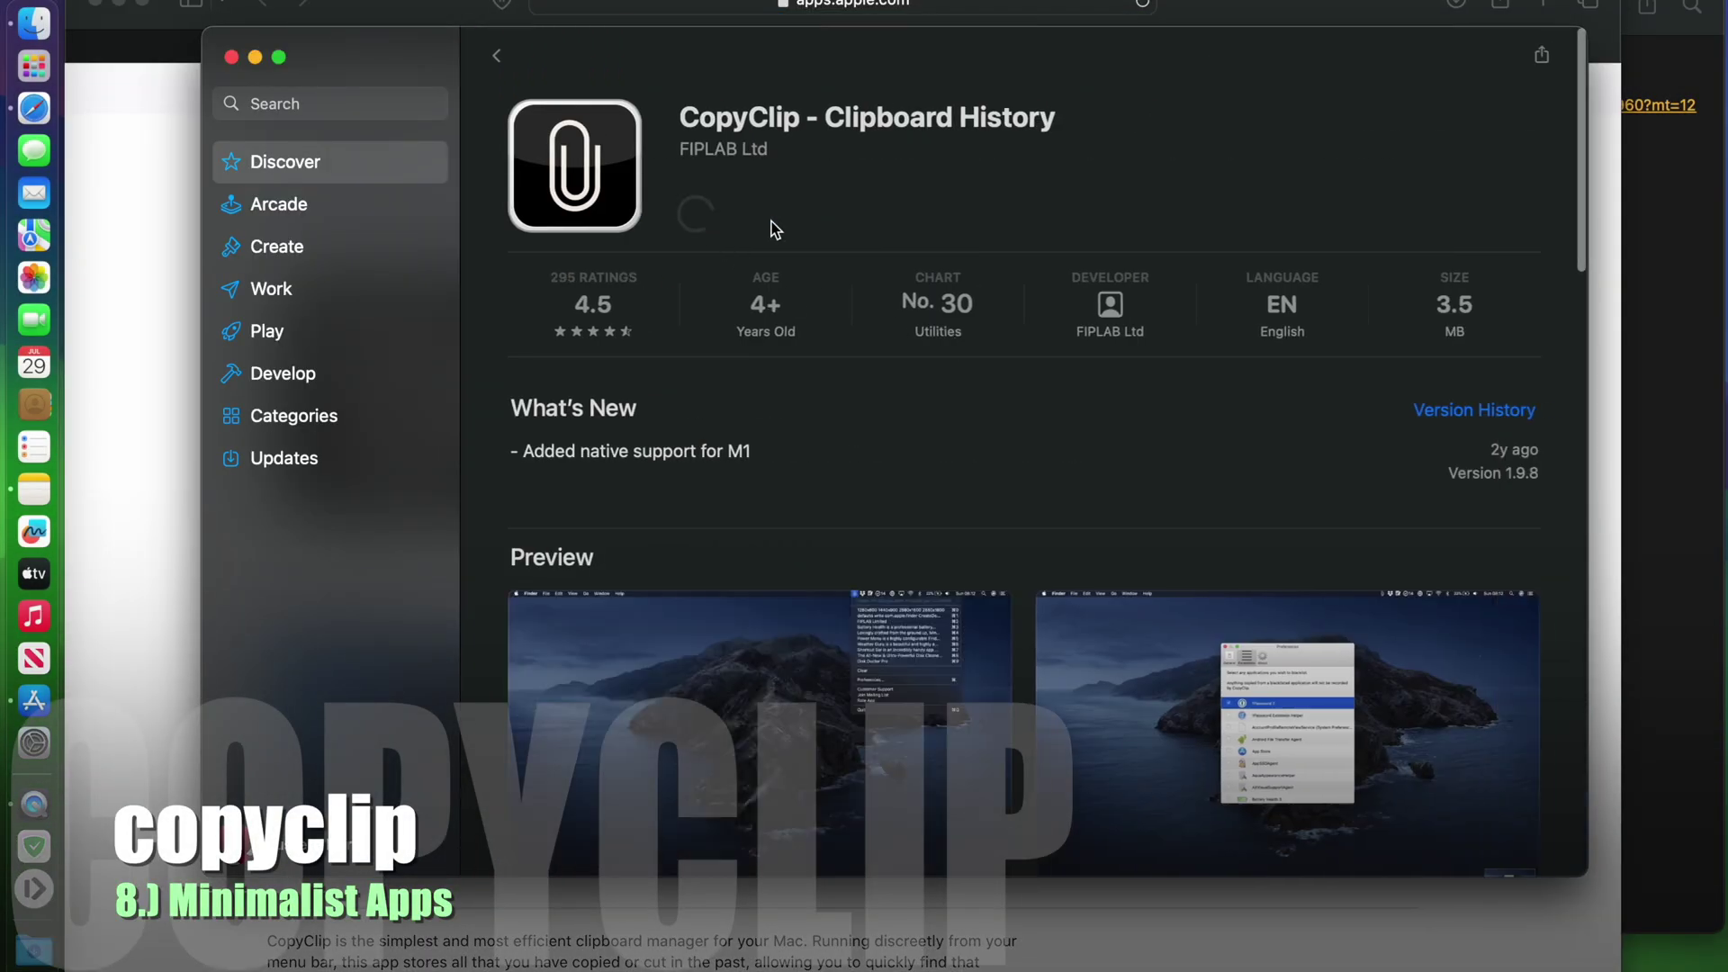
{"action": "left_click", "coordinate": [232, 58]}
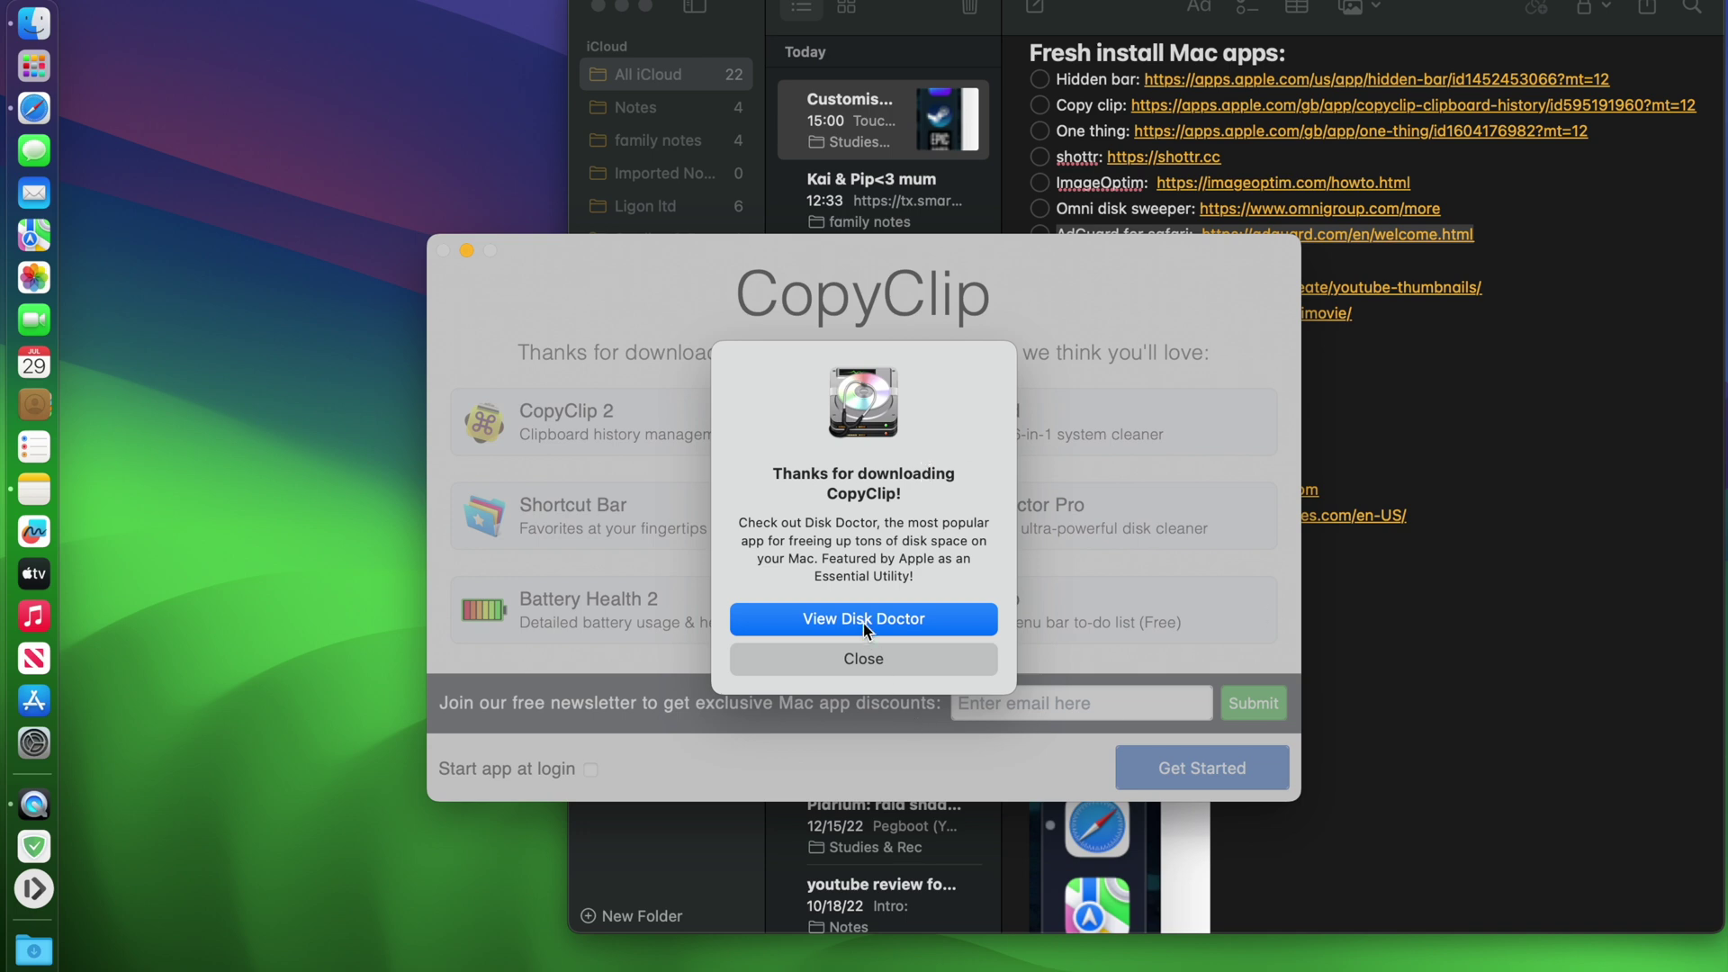
{"action": "left_click", "coordinate": [864, 657]}
{"action": "key", "text": "Return"}
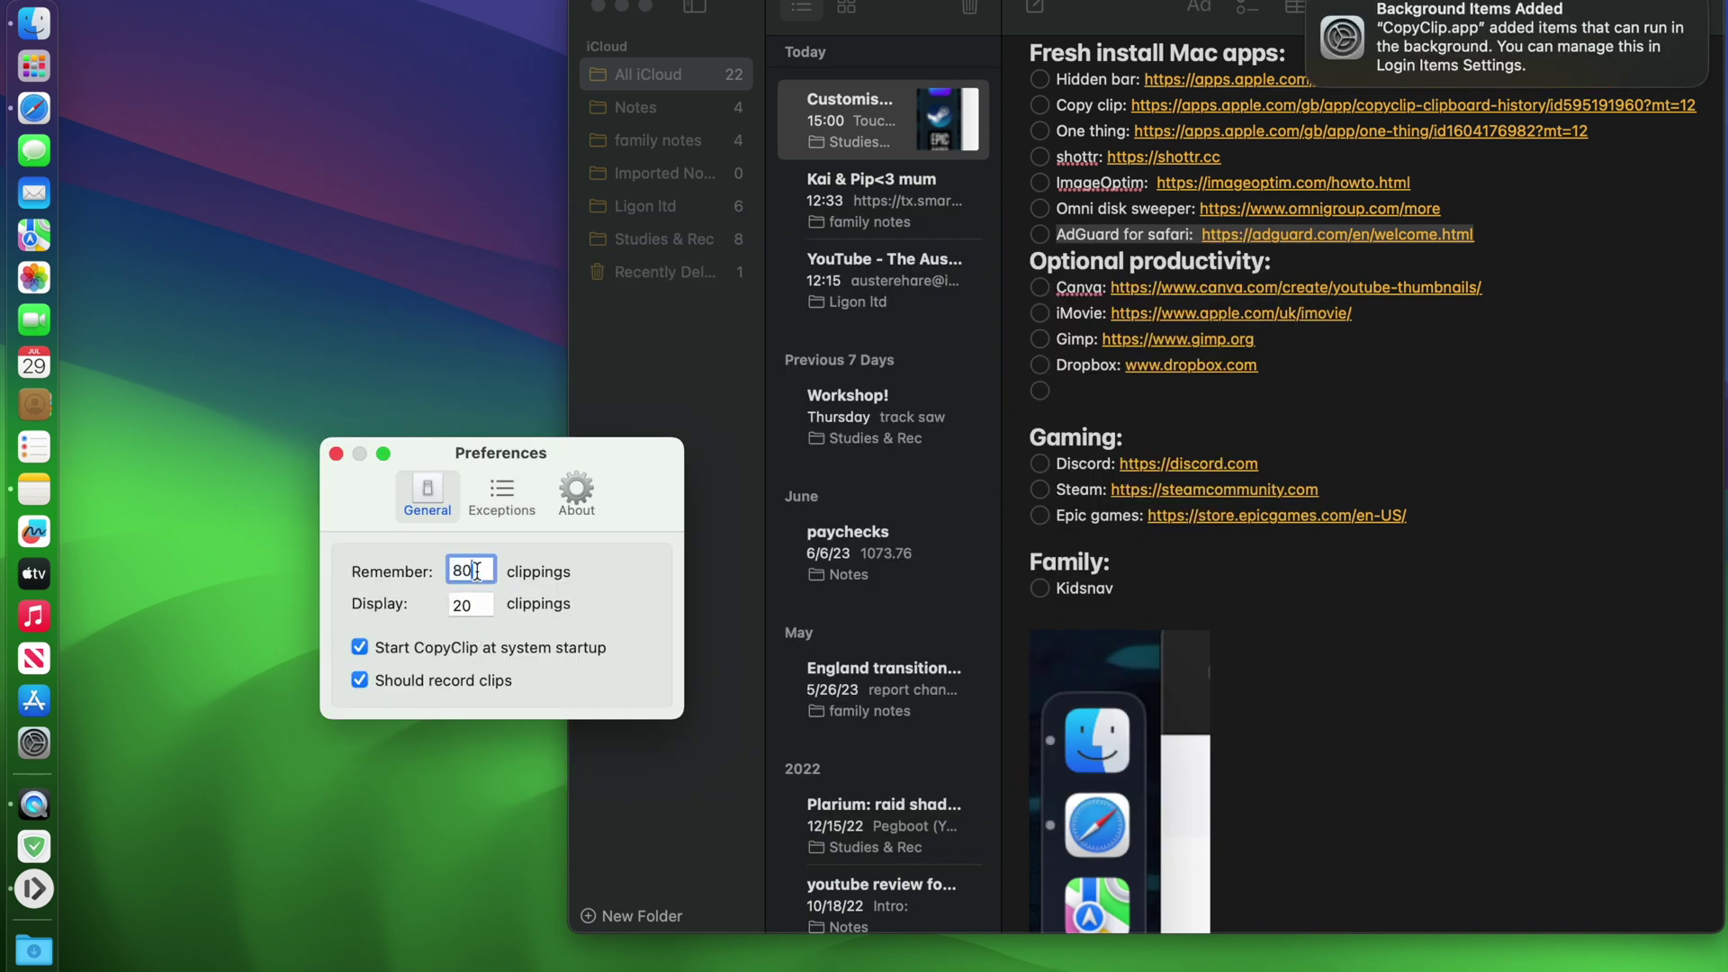
Step: Switch to Notes and delete the highlighted AdGuard for Safari entry from the app list
{"action": "key", "text": "super+Tab"}
{"action": "type", "text": "8"}
{"action": "key", "text": "BackSpace"}
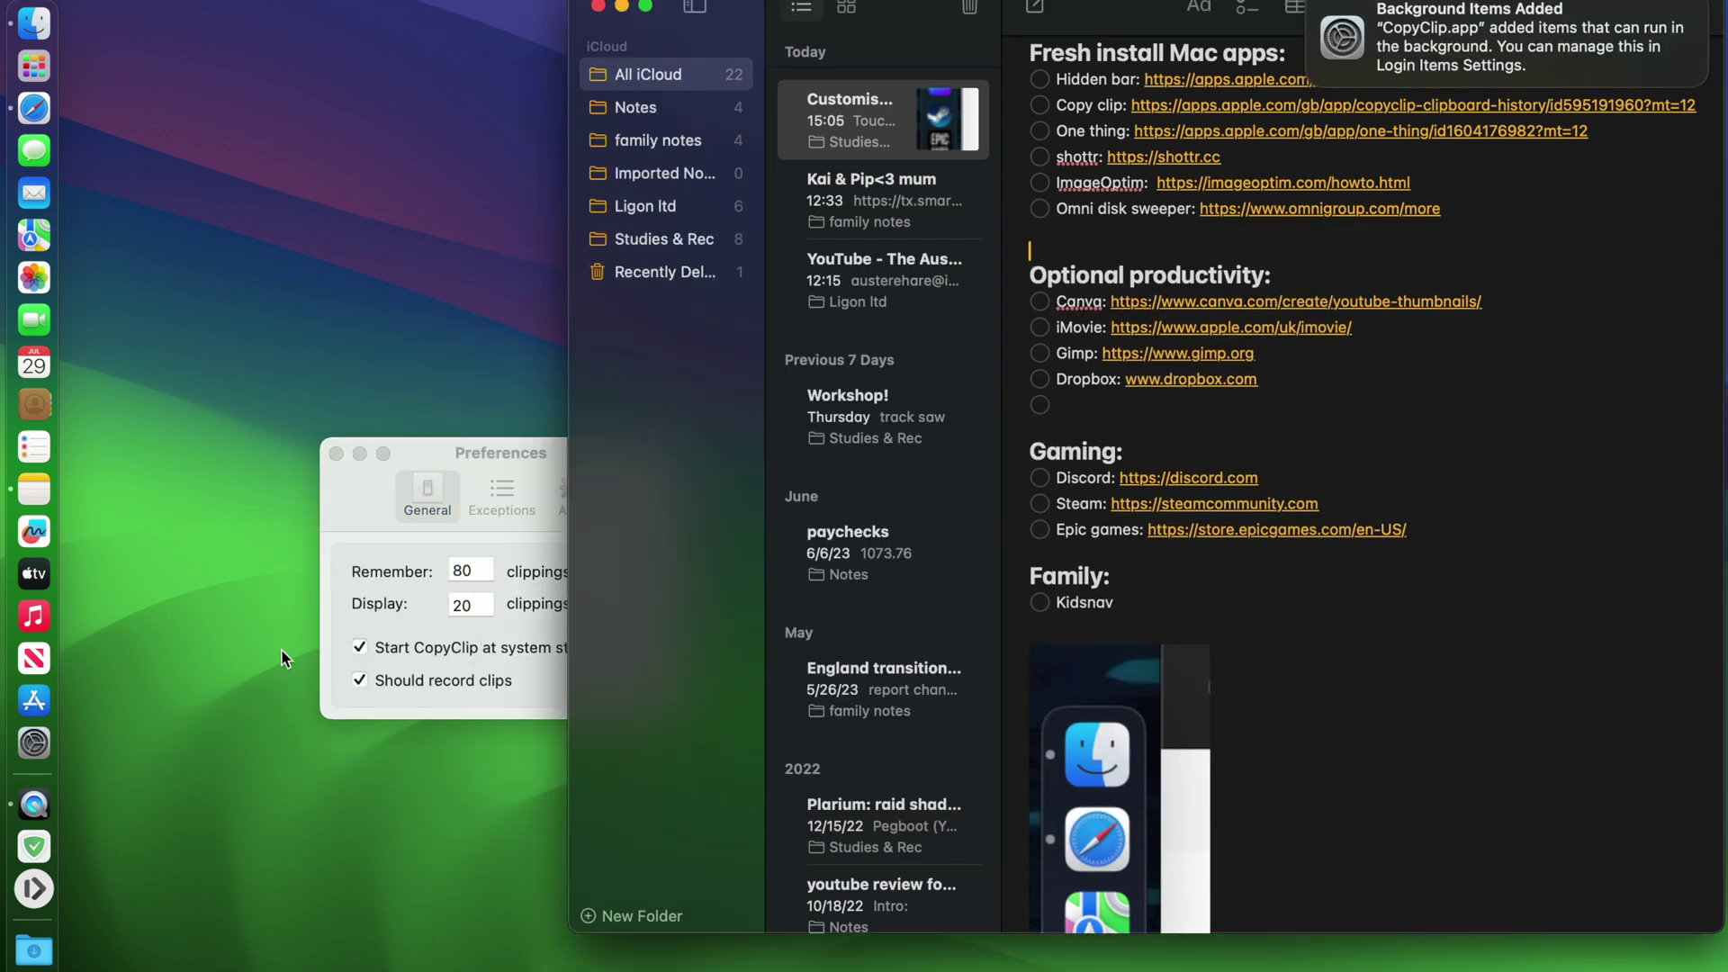
Step: Return to CopyClip's preferences and set the number of displayed clippings to 8
{"action": "left_click", "coordinate": [486, 574]}
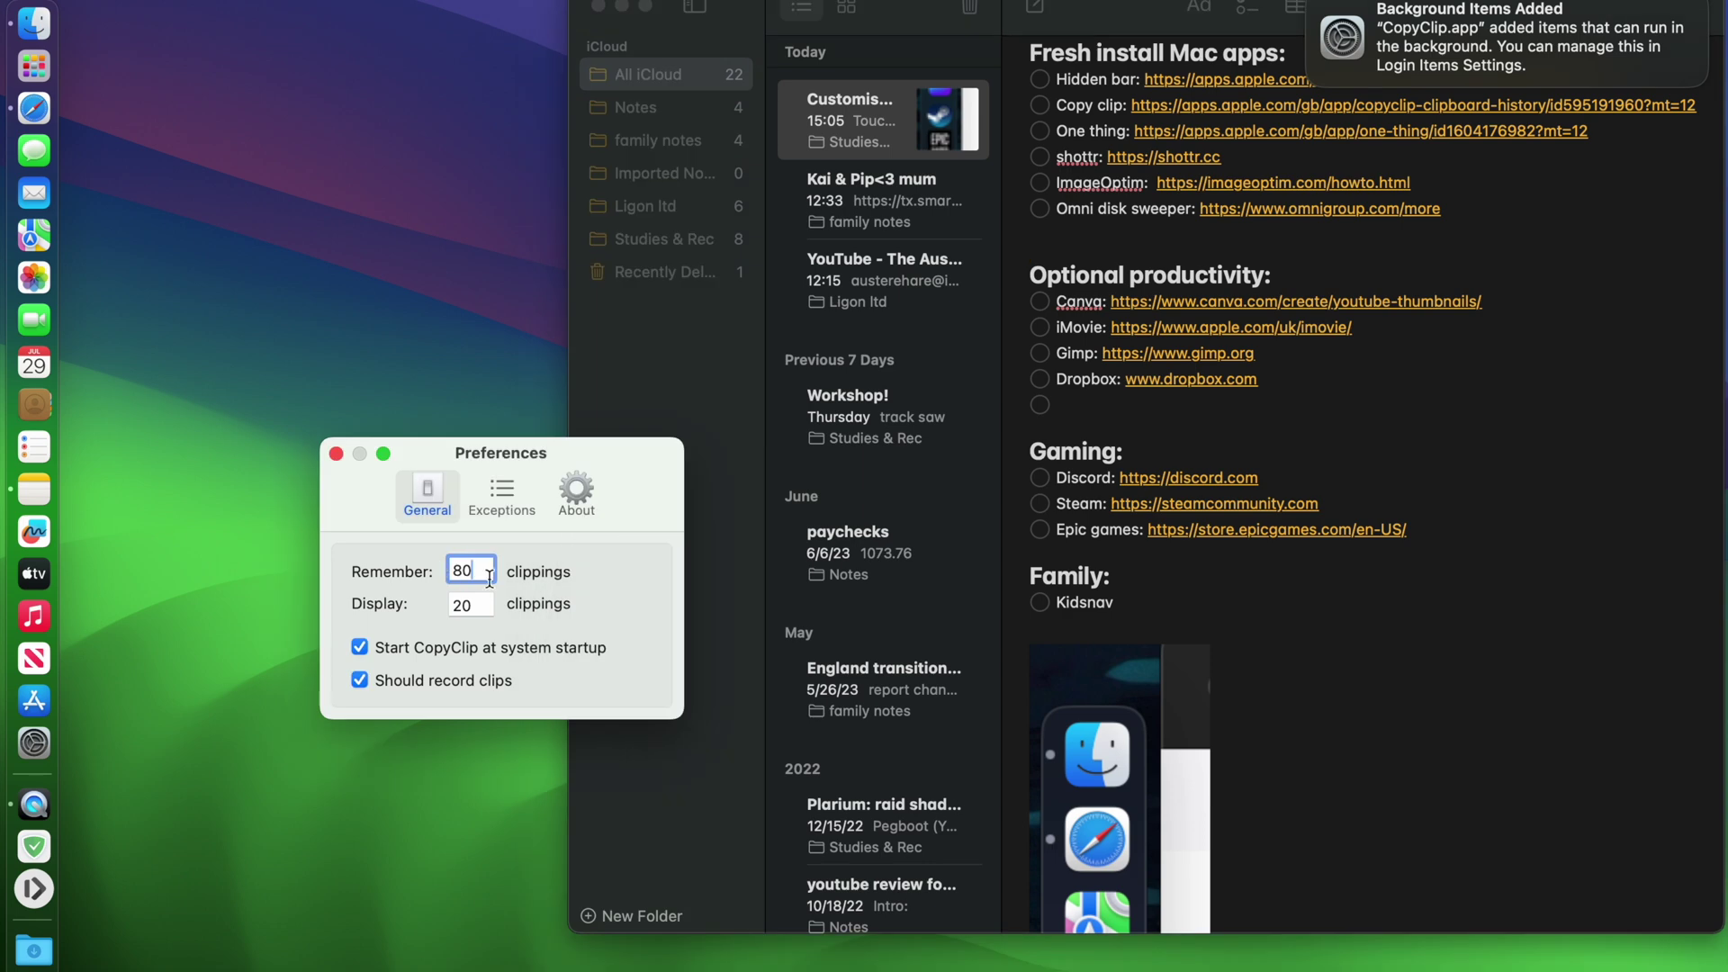
{"action": "double_click", "coordinate": [485, 606]}
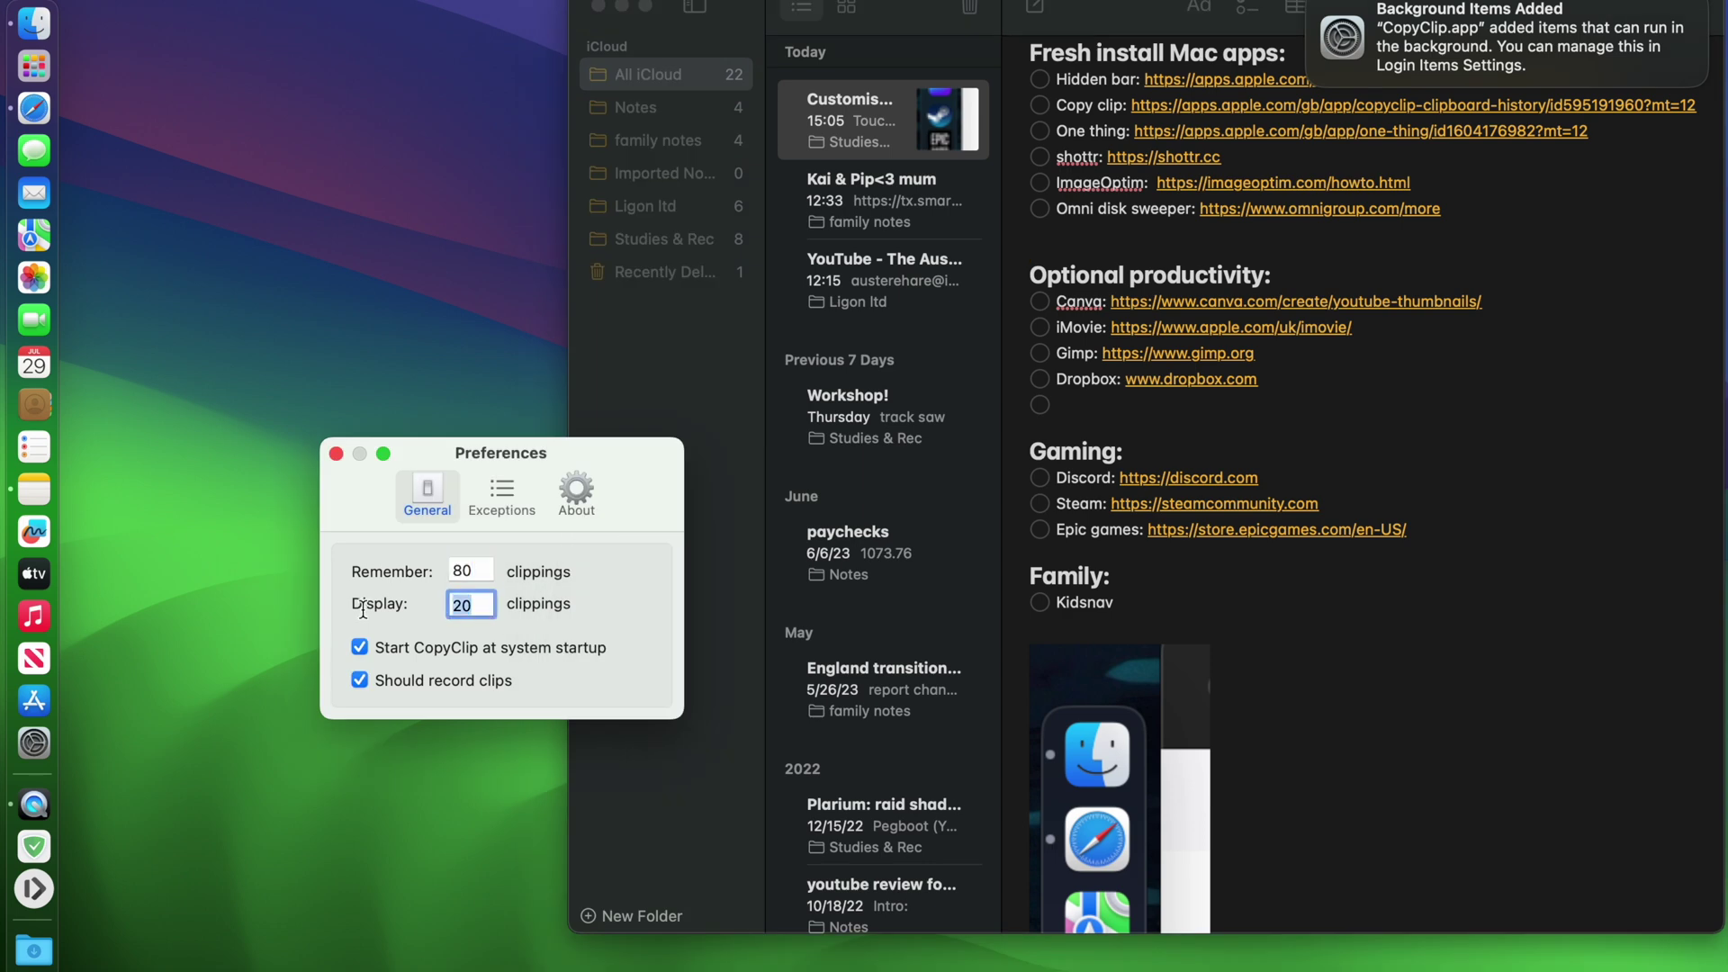
{"action": "type", "text": "8"}
Step: Look through CopyClip's Exceptions list and About information, and close its preferences
{"action": "left_click", "coordinate": [501, 493]}
{"action": "scroll", "coordinate": [415, 693], "scroll_direction": "down", "scroll_amount": 5}
{"action": "scroll", "coordinate": [414, 689], "scroll_direction": "up", "scroll_amount": 10}
{"action": "left_click", "coordinate": [650, 495]}
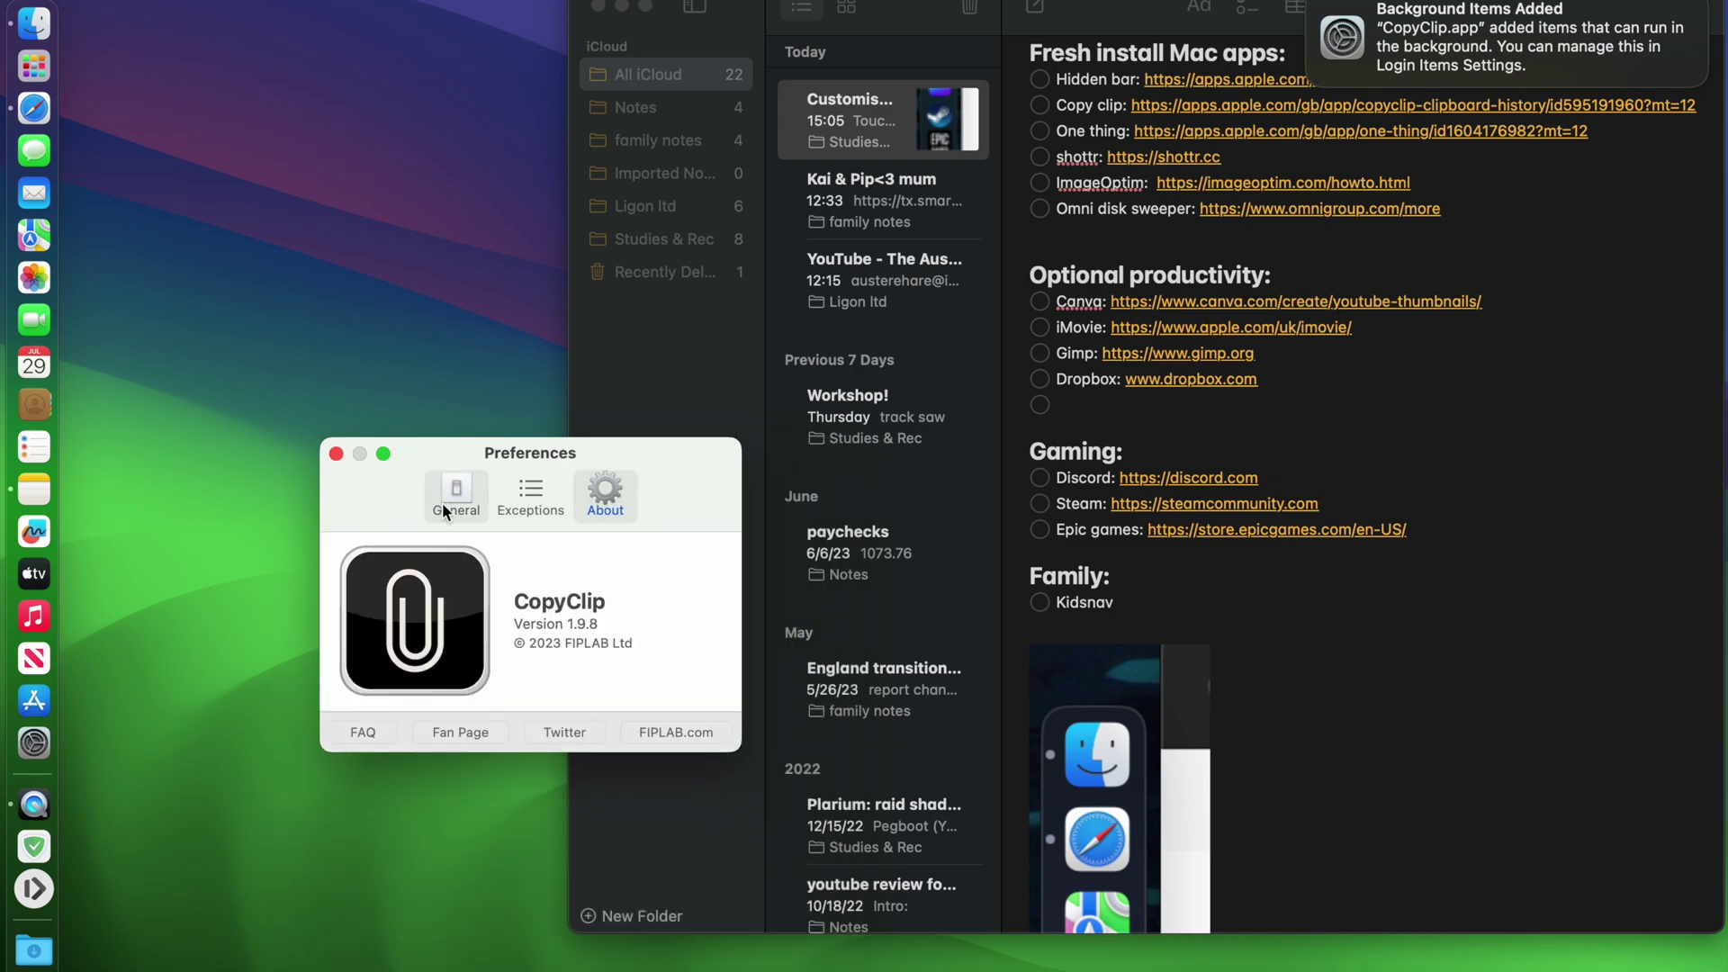
{"action": "left_click", "coordinate": [335, 453]}
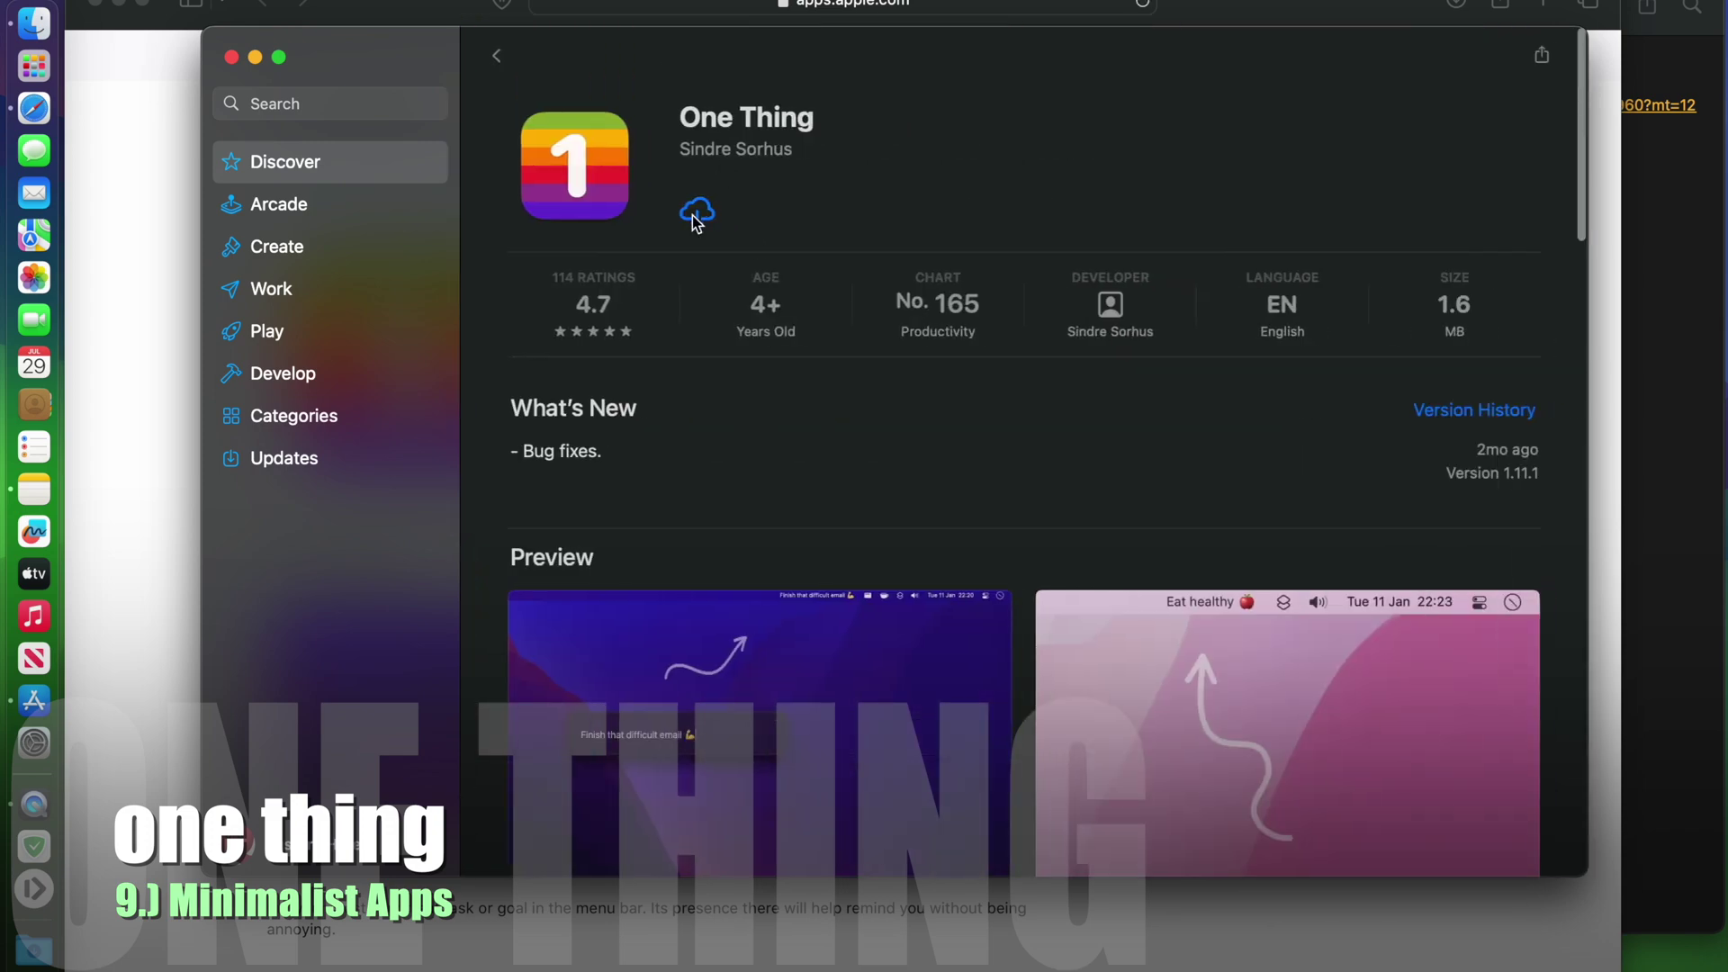
Step: Download One Thing from its App Store page and close the App Store window
{"action": "left_click", "coordinate": [695, 219]}
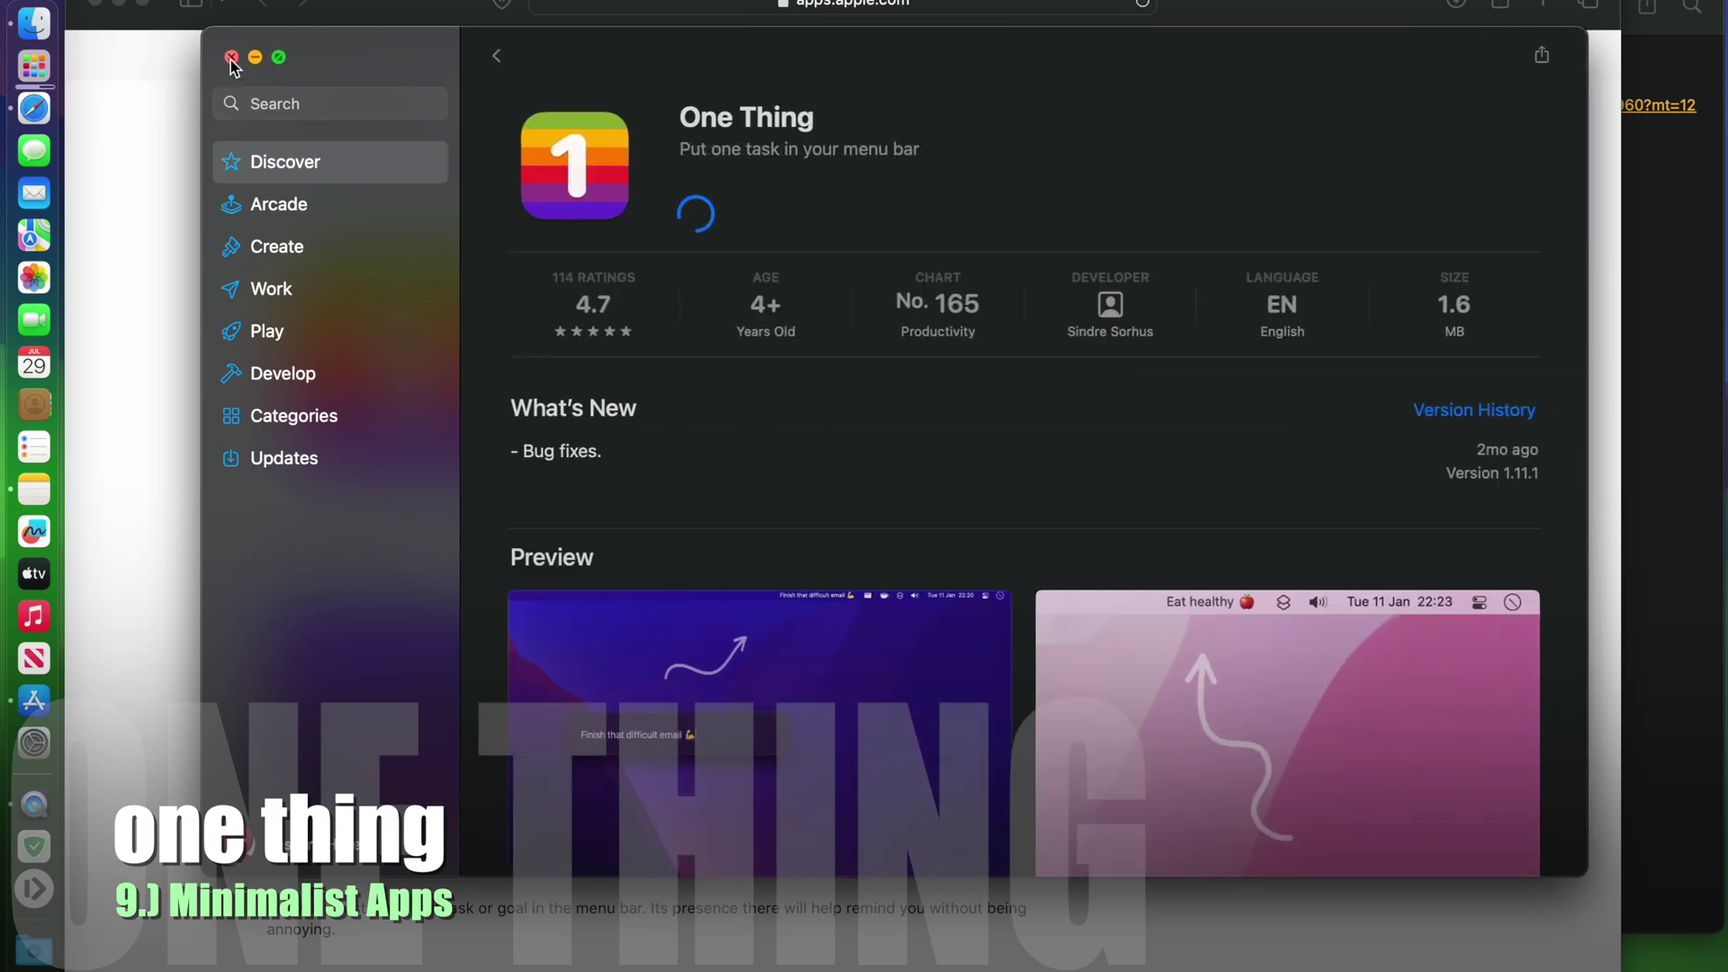
{"action": "left_click", "coordinate": [232, 57]}
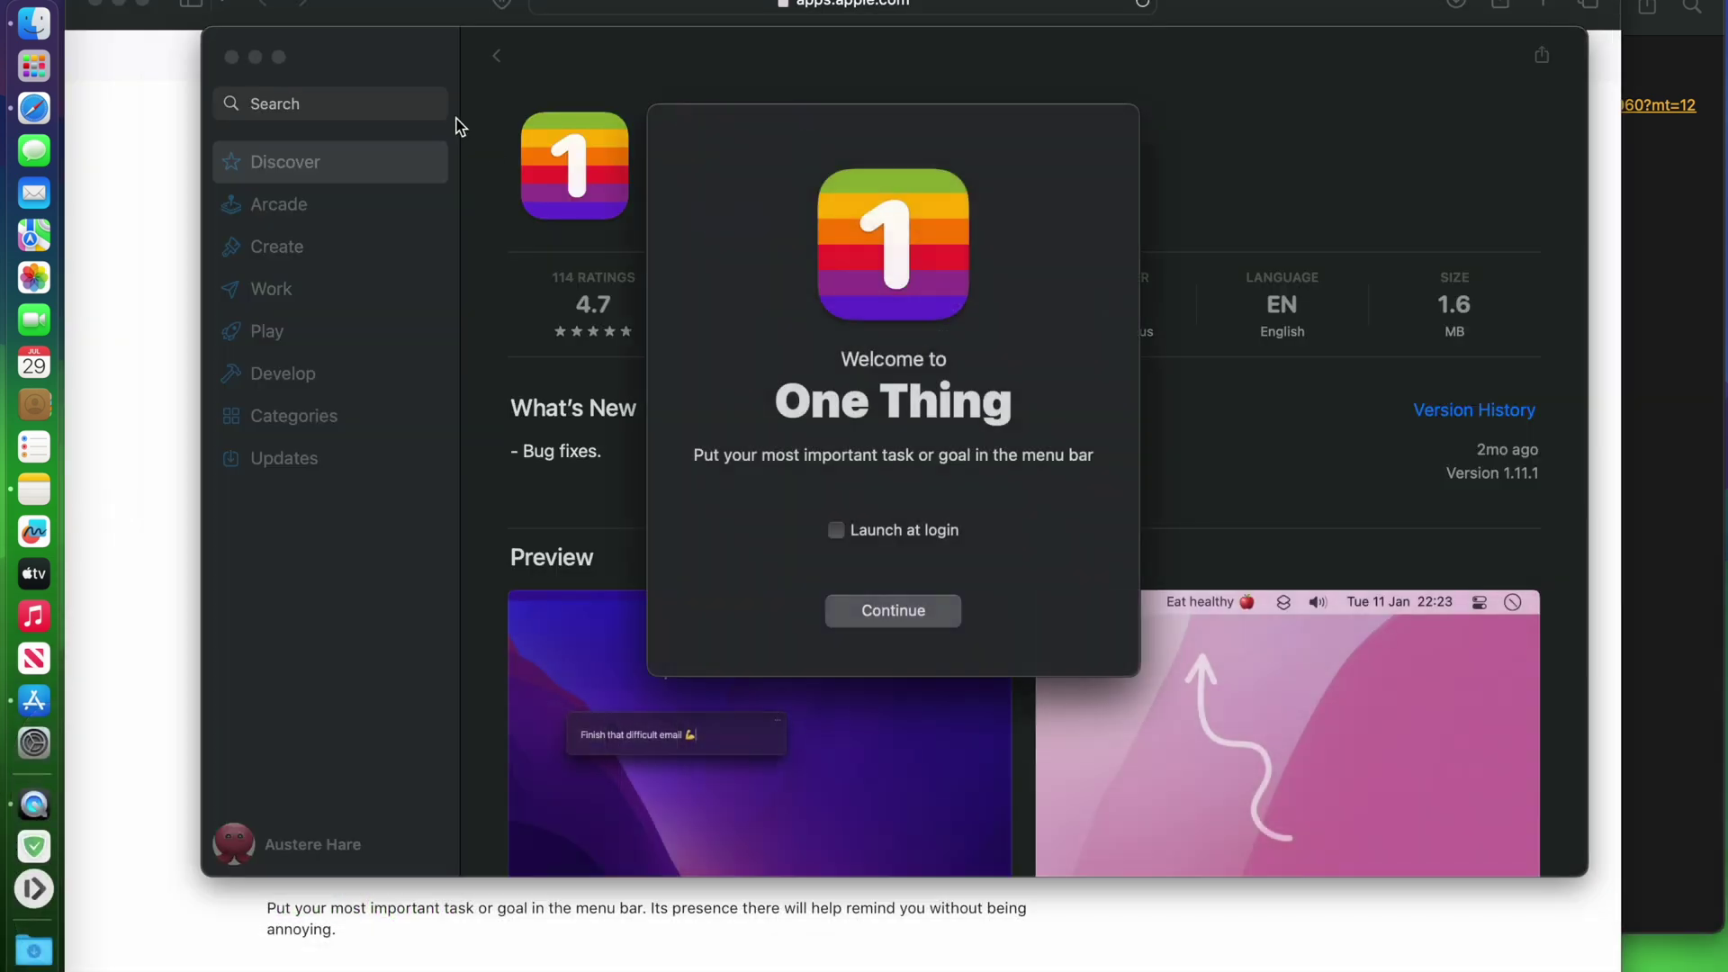
{"action": "left_click", "coordinate": [231, 57]}
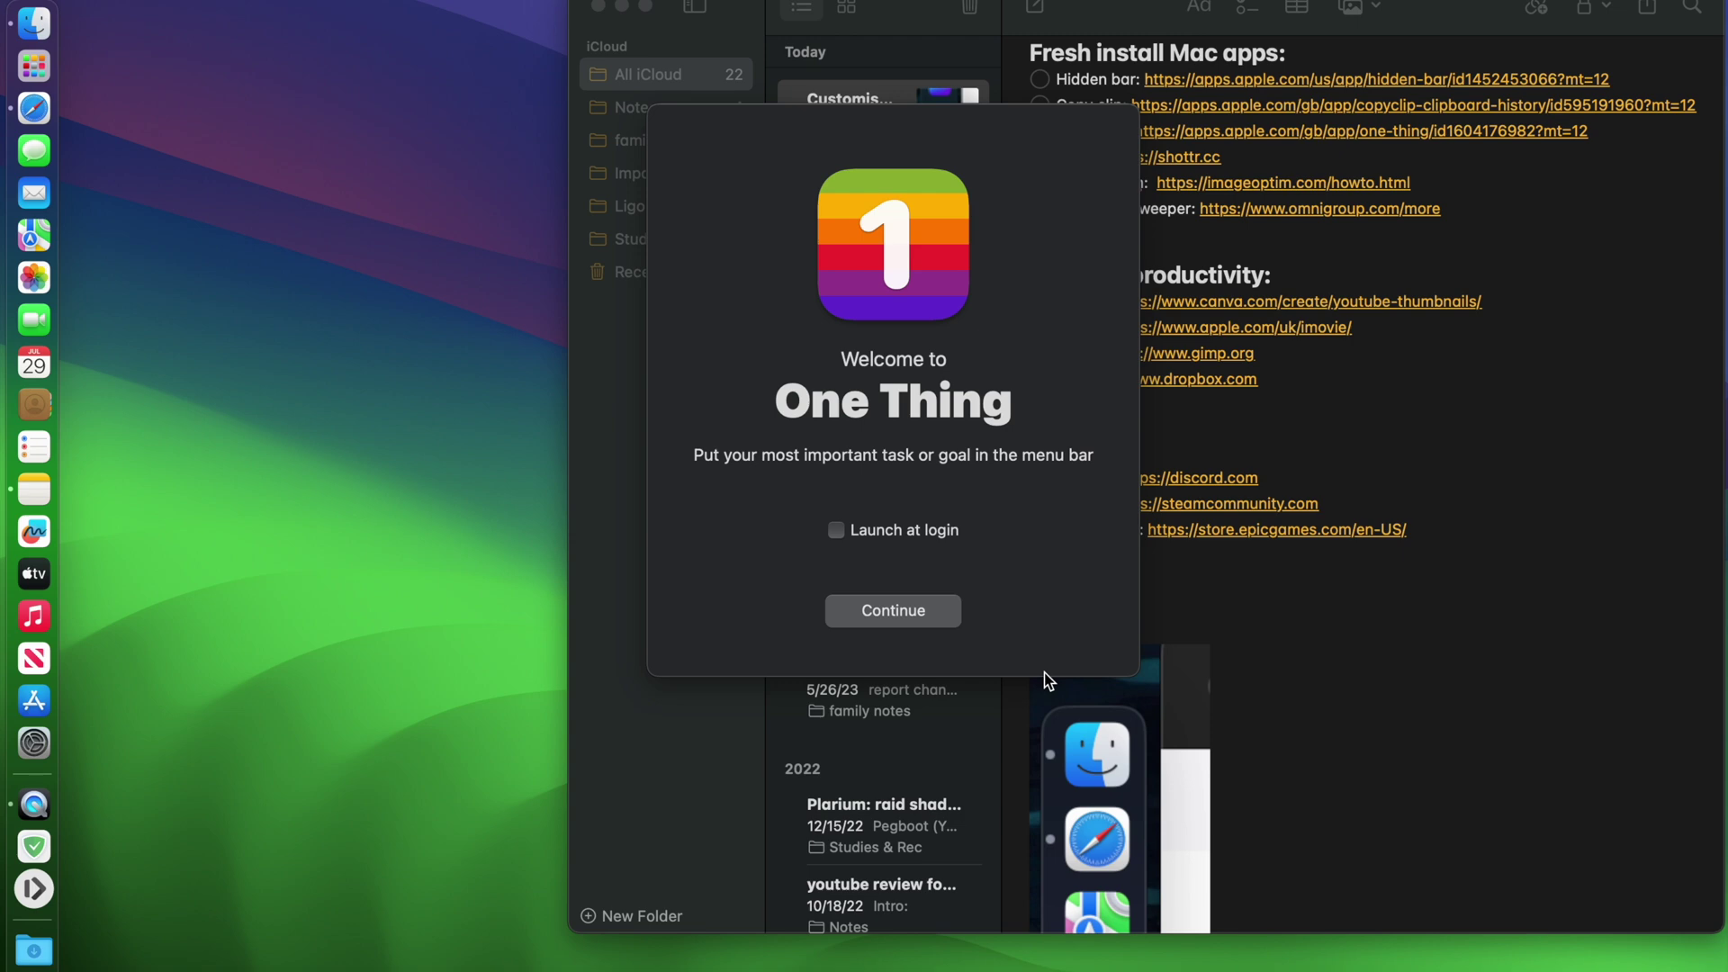
Step: Set One Thing to launch at login and complete its welcome screens
{"action": "left_click", "coordinate": [835, 532]}
{"action": "left_click", "coordinate": [905, 620]}
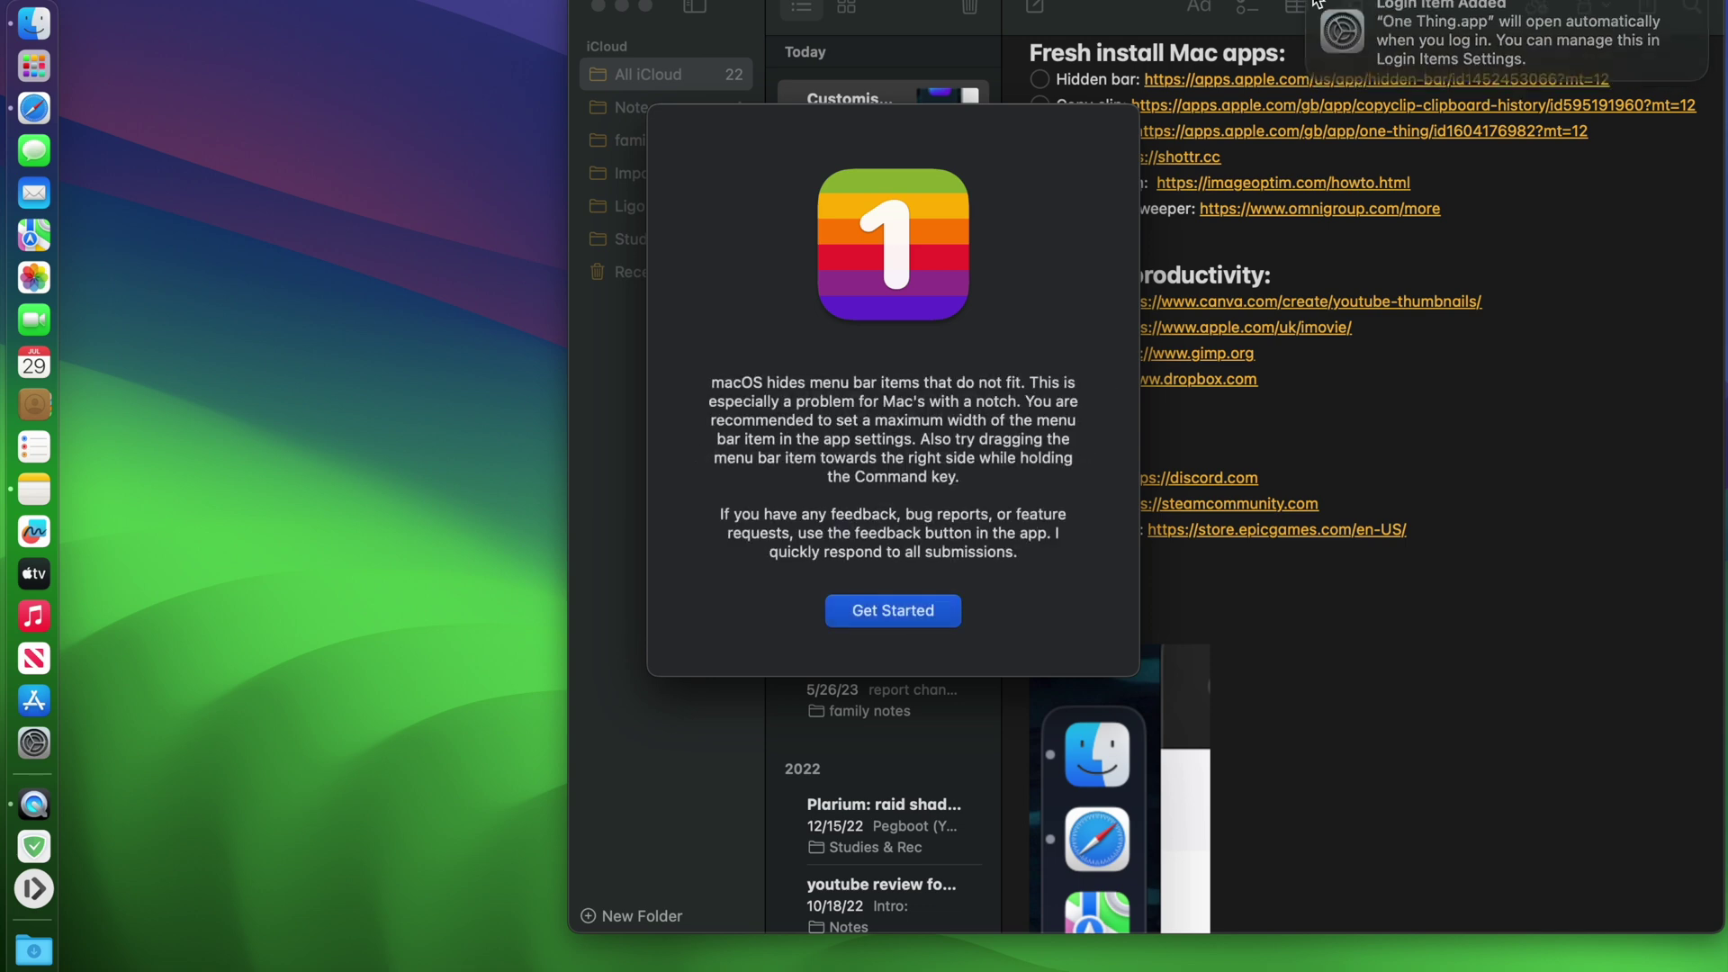
{"action": "left_click", "coordinate": [883, 611]}
{"action": "left_click", "coordinate": [1628, 11]}
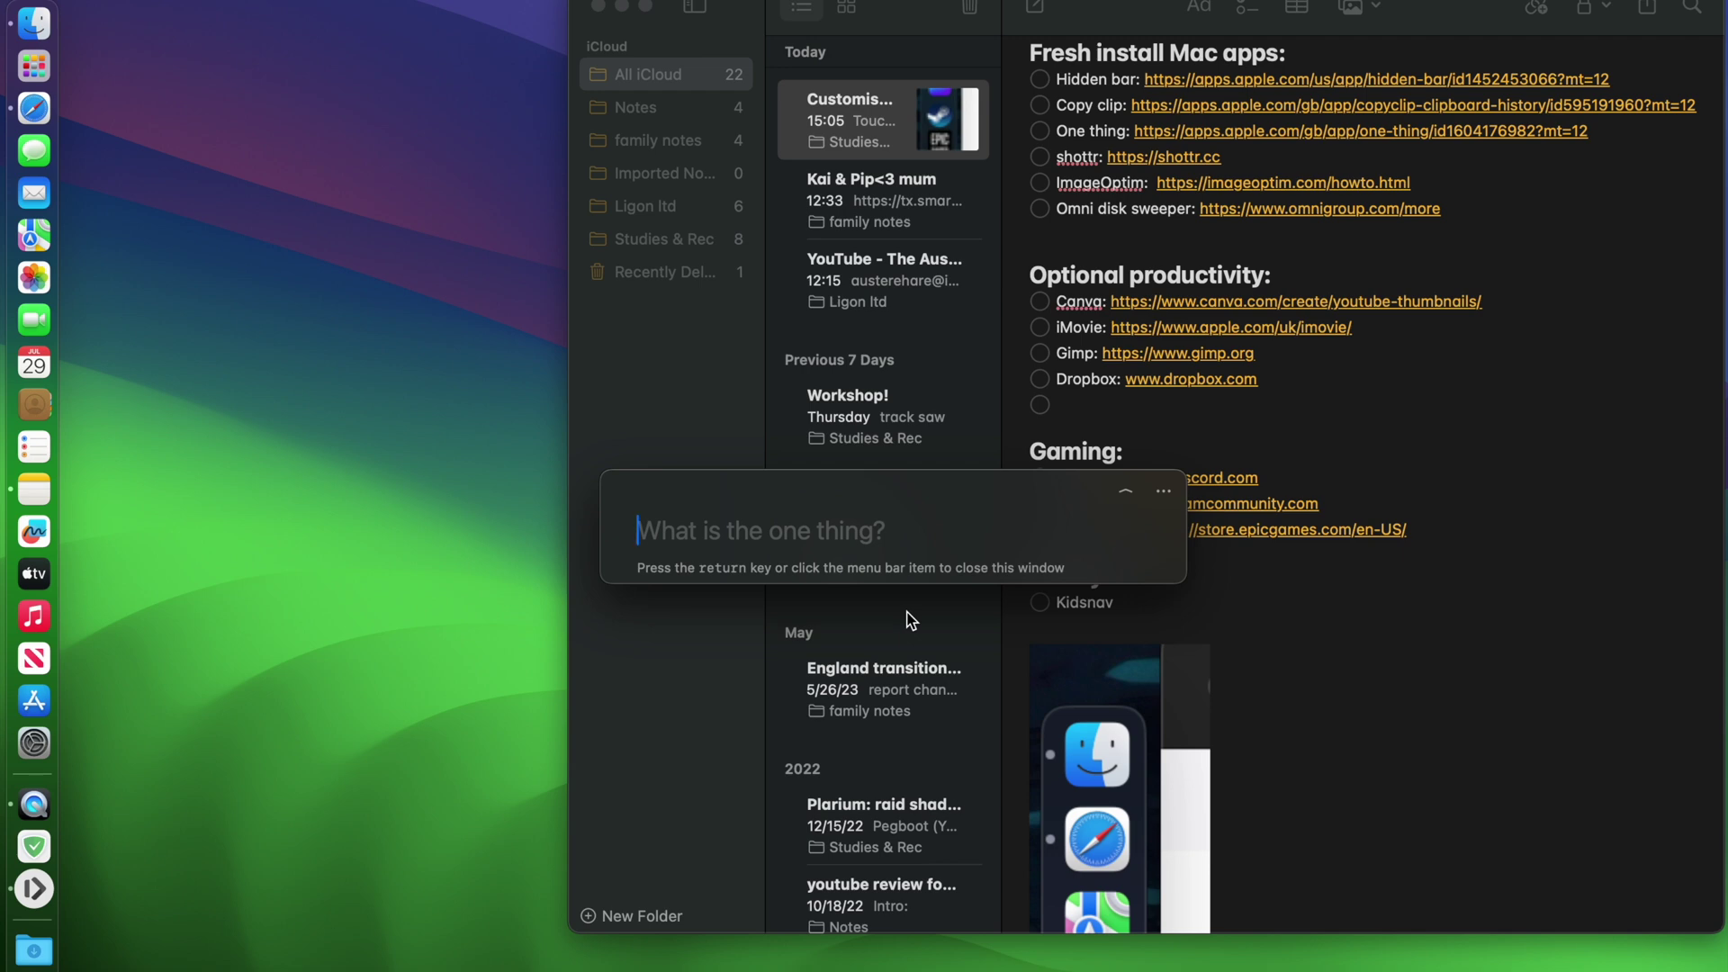
Step: Enter "Parslane mullein" as the one thing shown in the menu bar
{"action": "type", "text": "Parslane"}
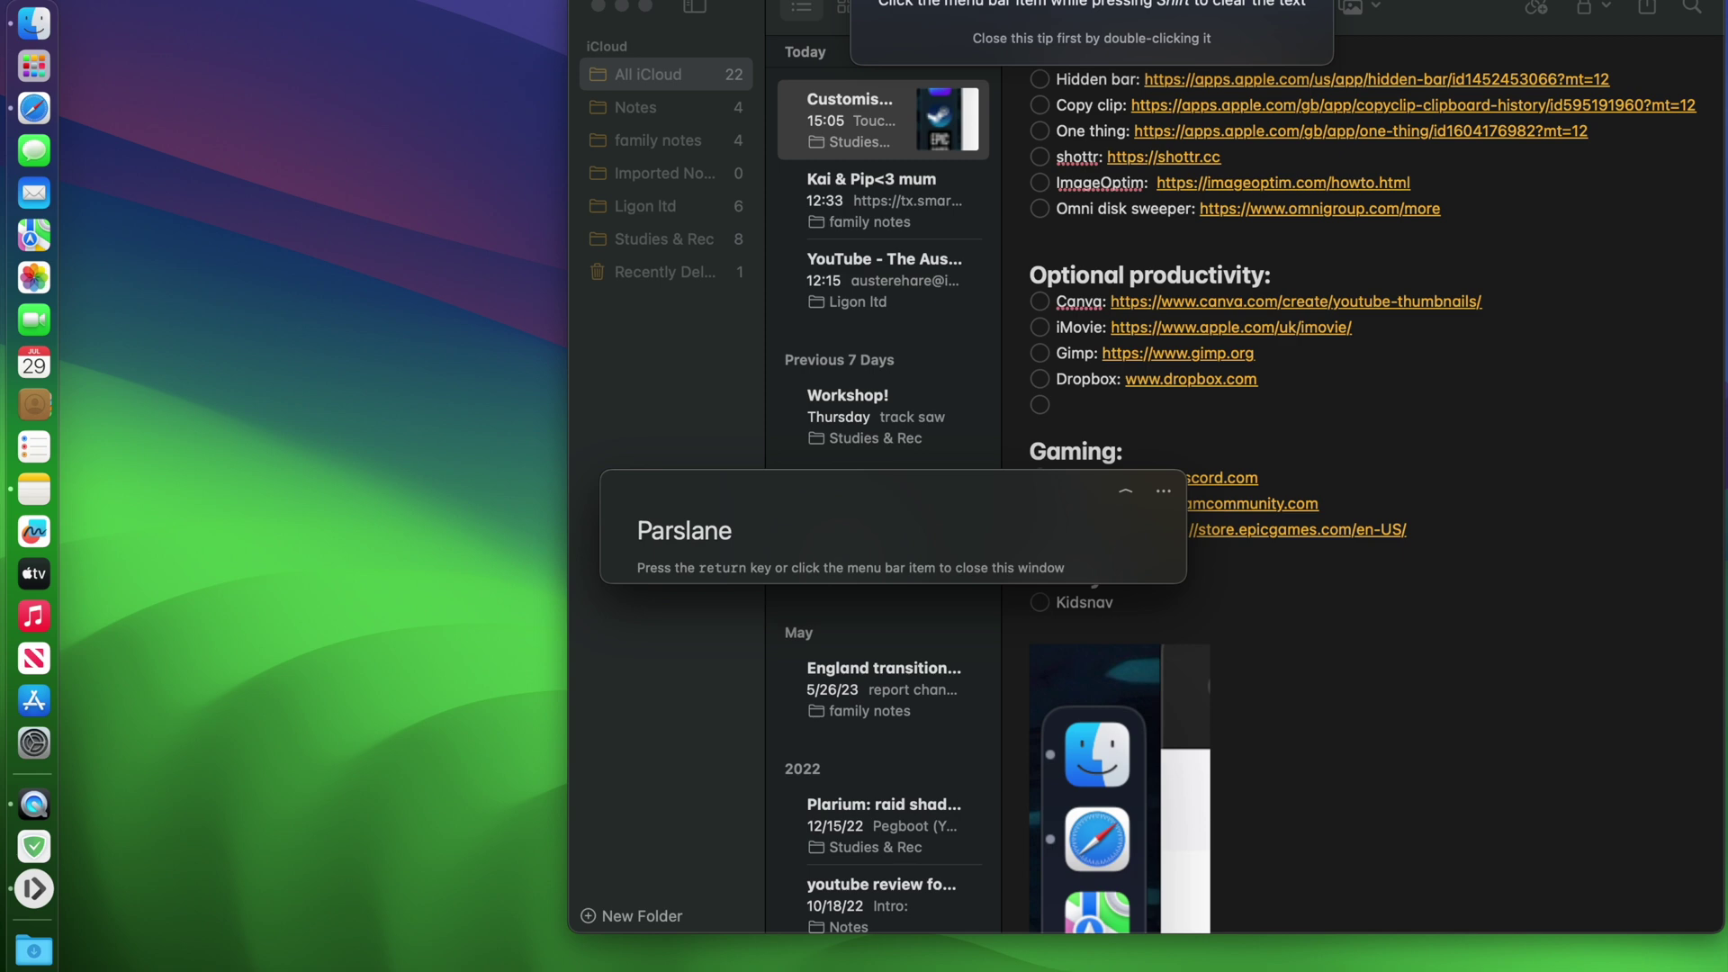
{"action": "type", "text": "mulliein"}
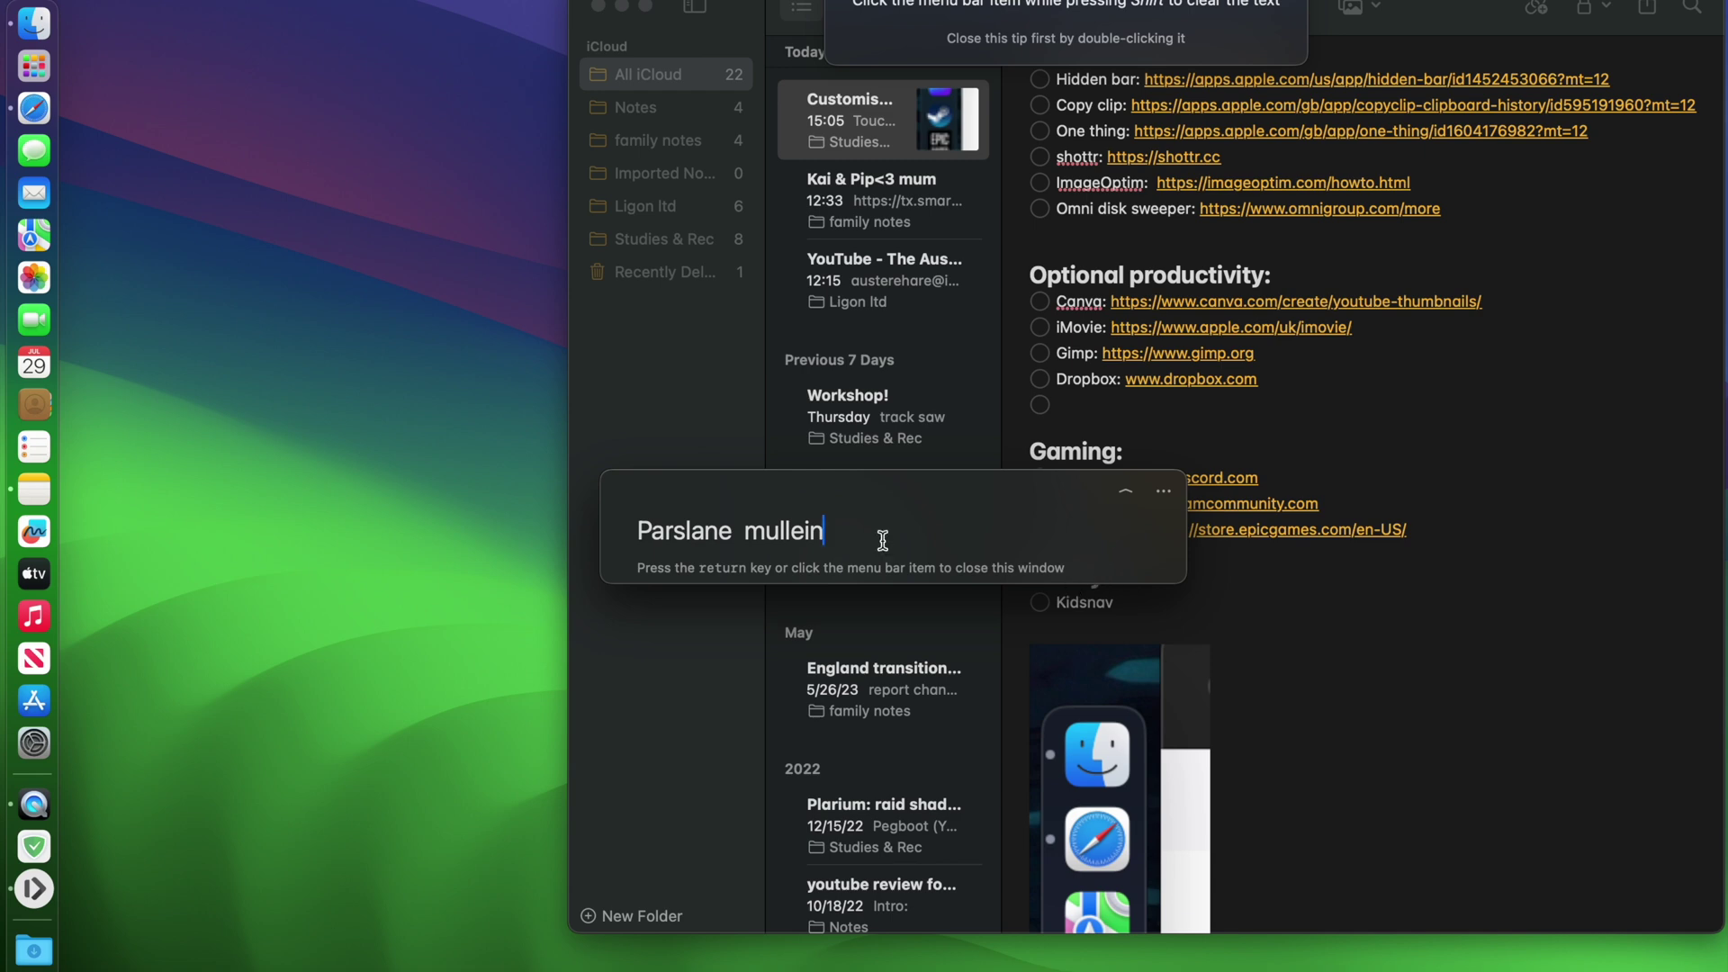
{"action": "key", "text": "Return"}
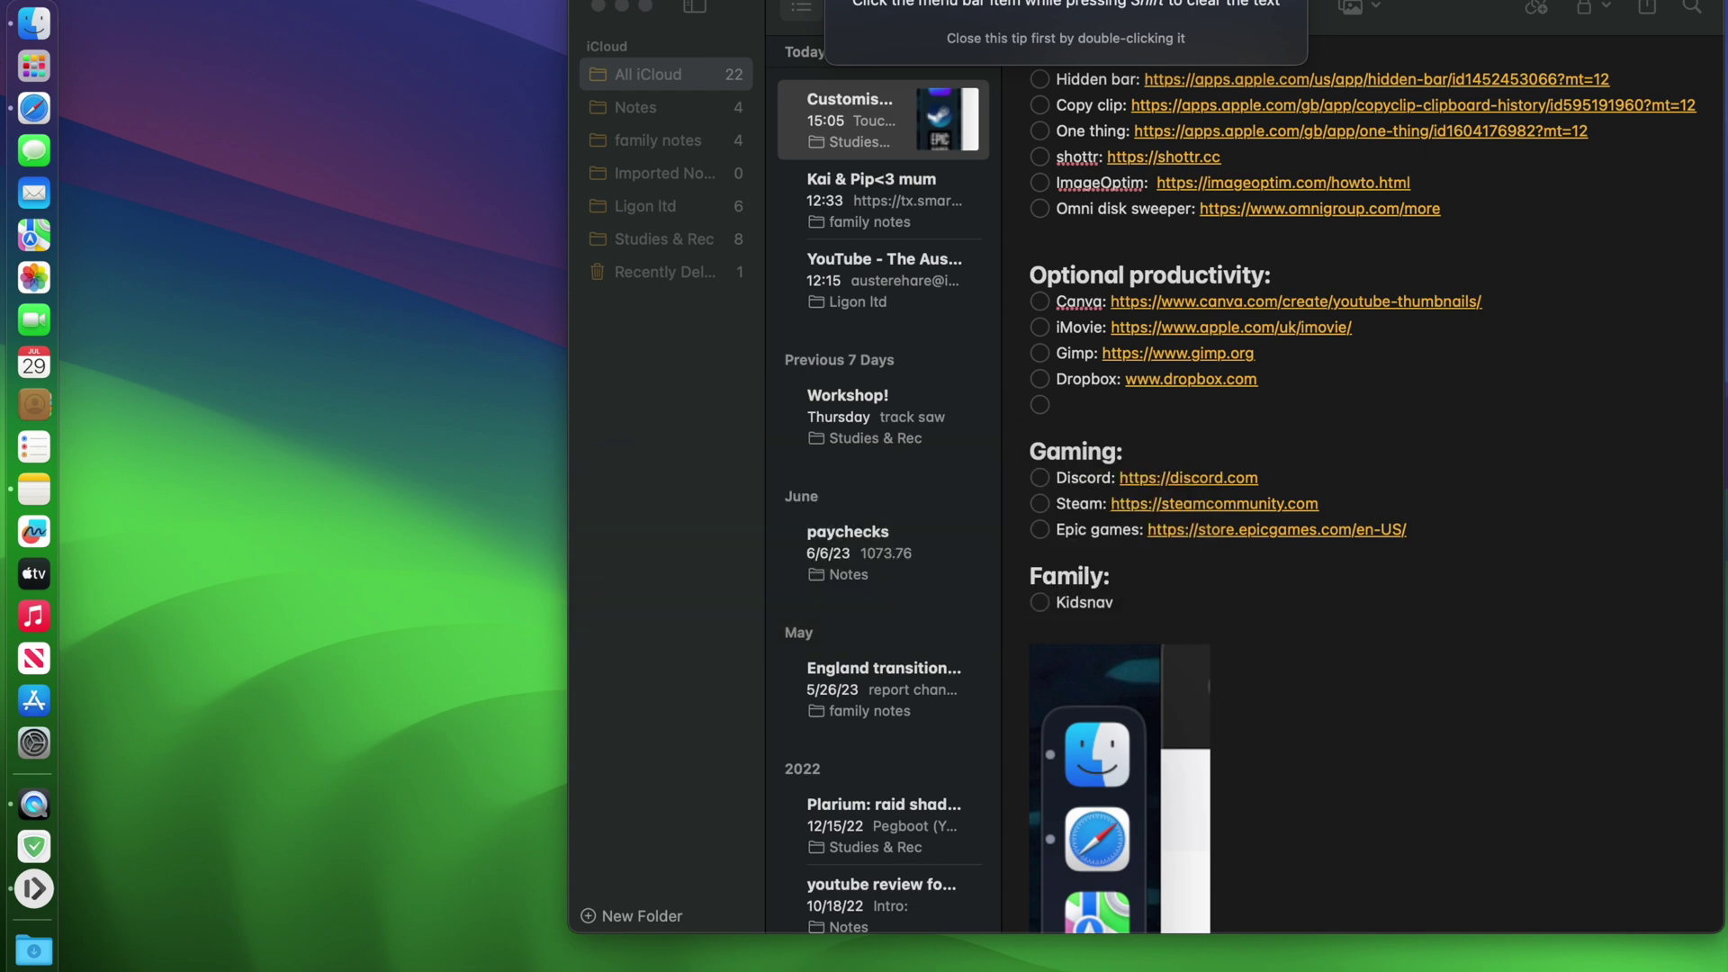
Step: Copy the task text from One Thing's menu bar item, and close its editor if it opens
{"action": "left_click", "coordinate": [1008, 3]}
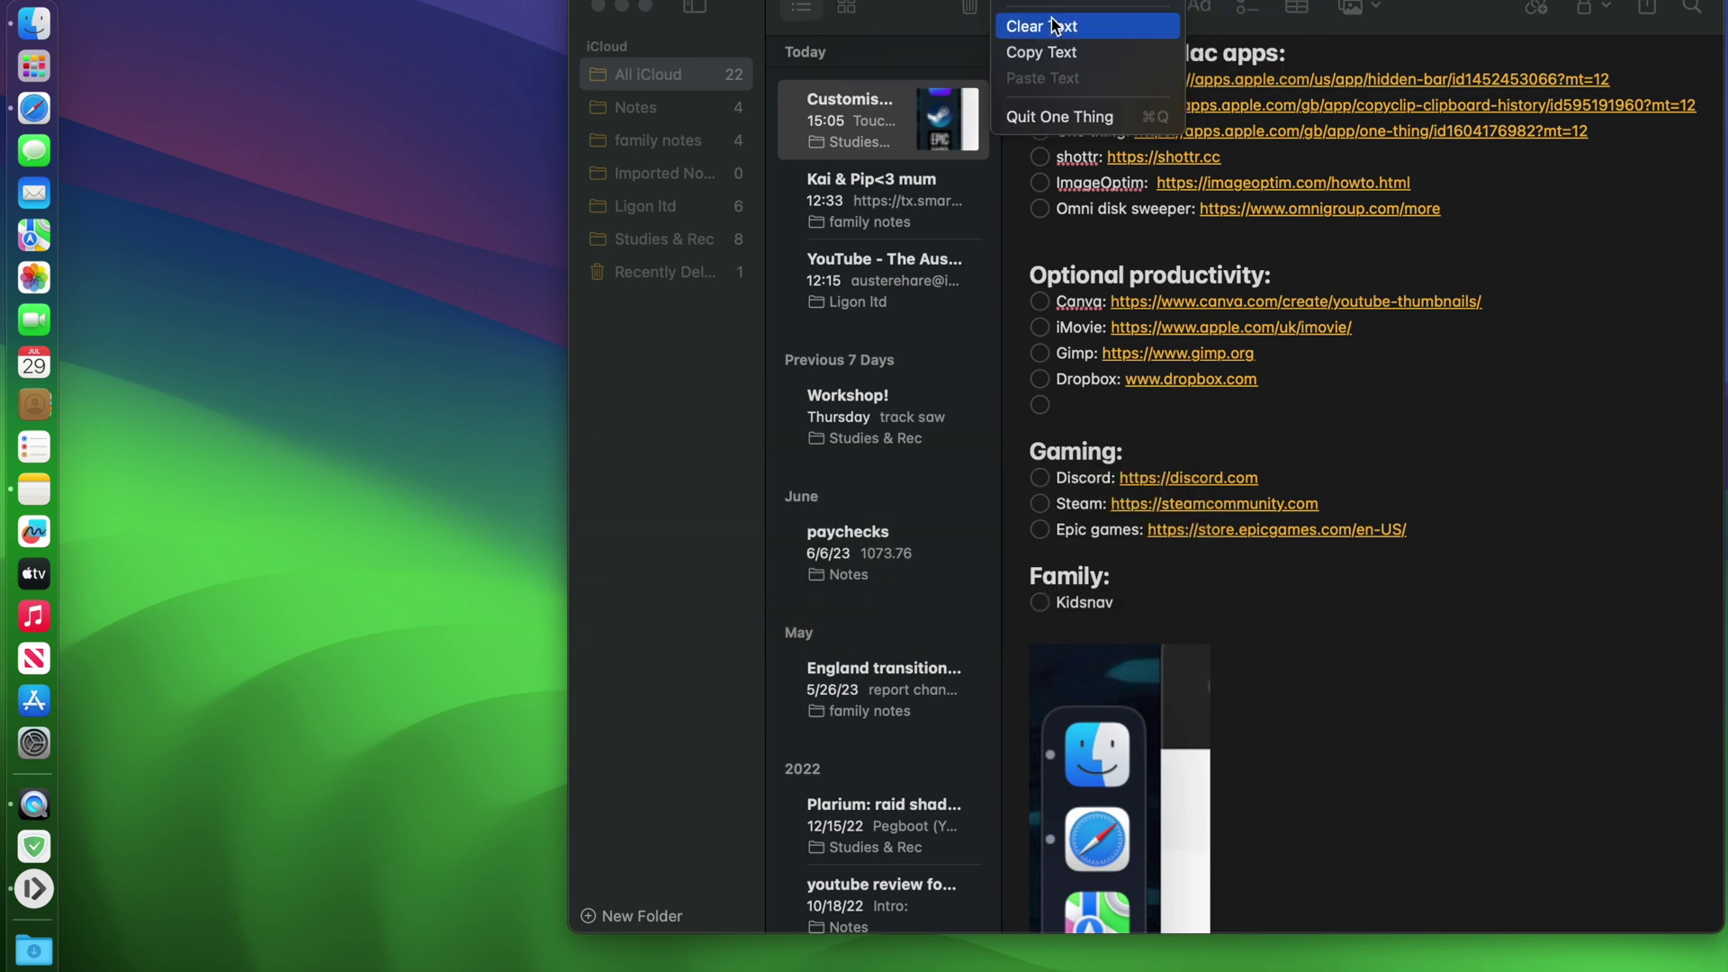
{"action": "left_click", "coordinate": [1044, 51]}
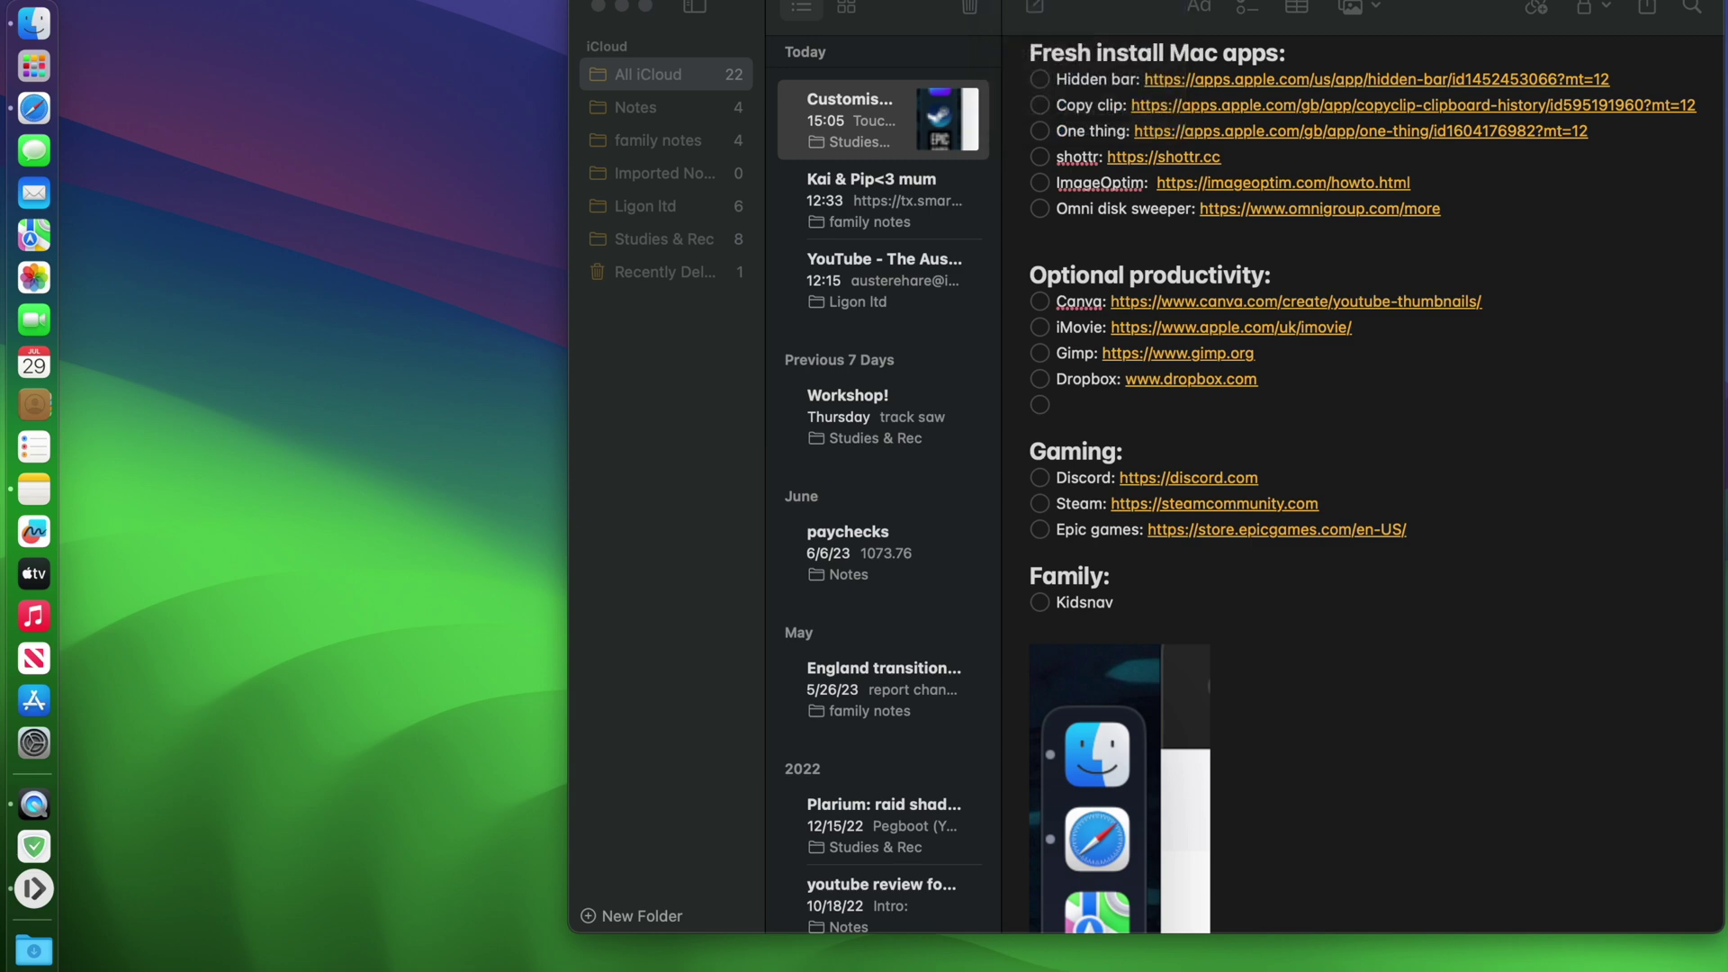
{"action": "left_click", "coordinate": [1008, 3]}
{"action": "key", "text": "Return"}
Step: Set the text colour to green in One Thing's appearance settings, and close the settings and the task editor
{"action": "left_click", "coordinate": [1008, 2]}
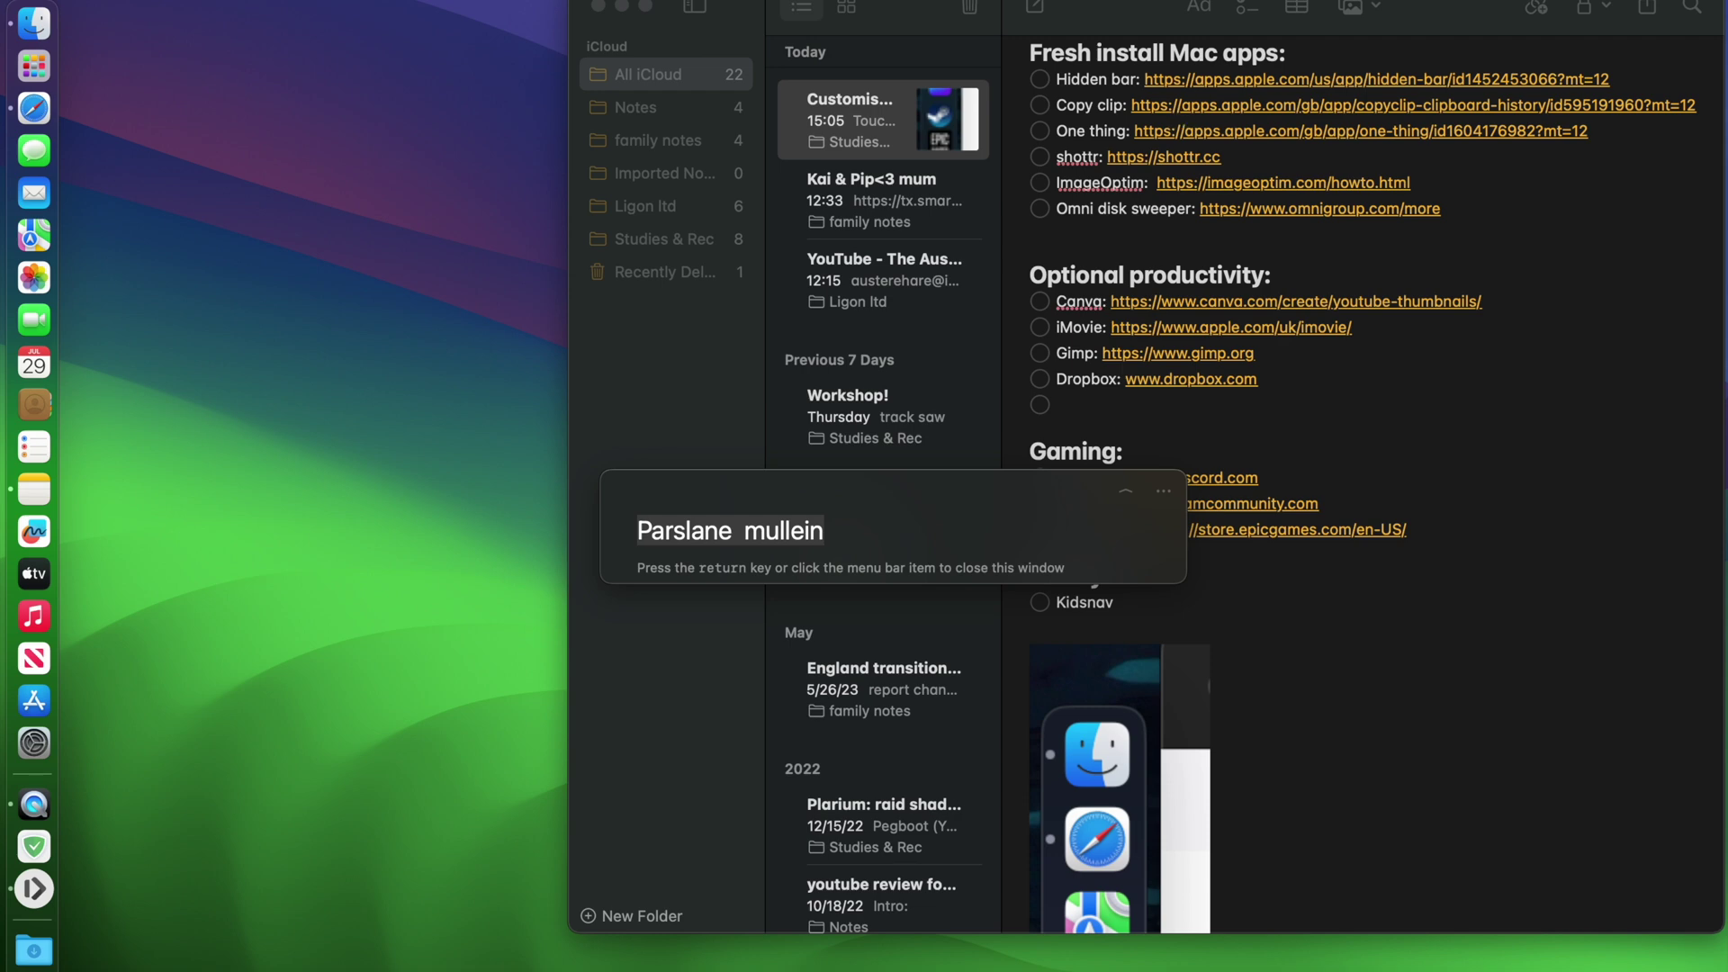
{"action": "left_click", "coordinate": [1163, 491]}
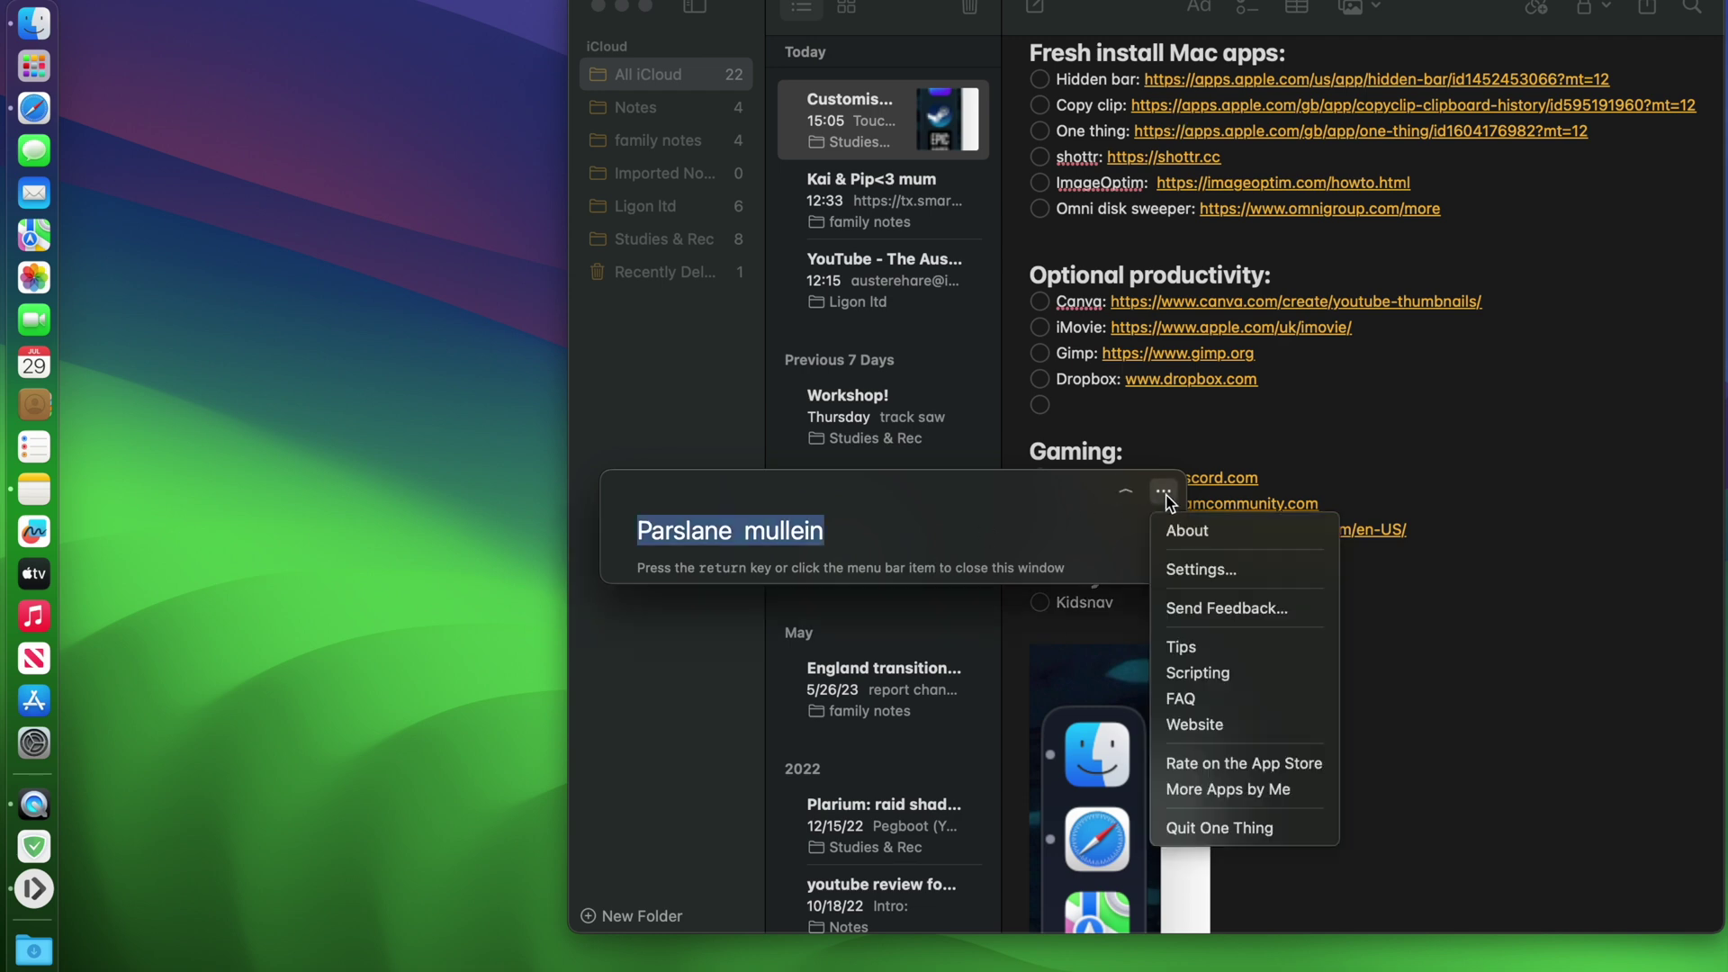
{"action": "left_click", "coordinate": [1218, 585]}
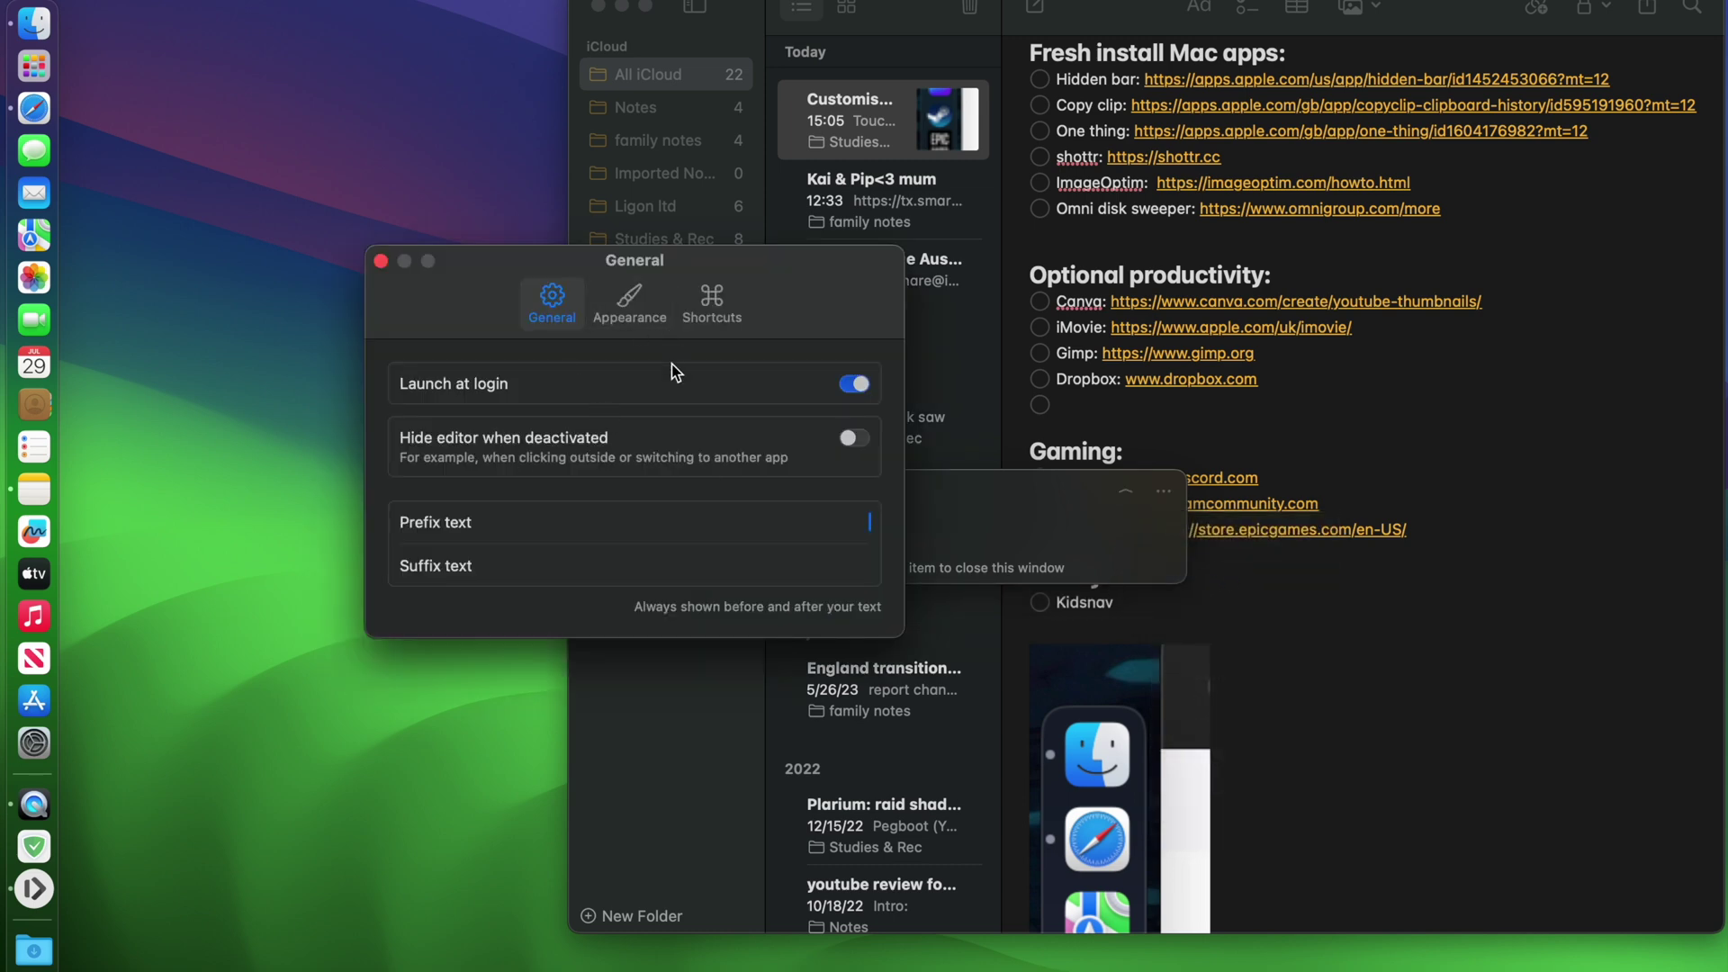
{"action": "left_click", "coordinate": [631, 304]}
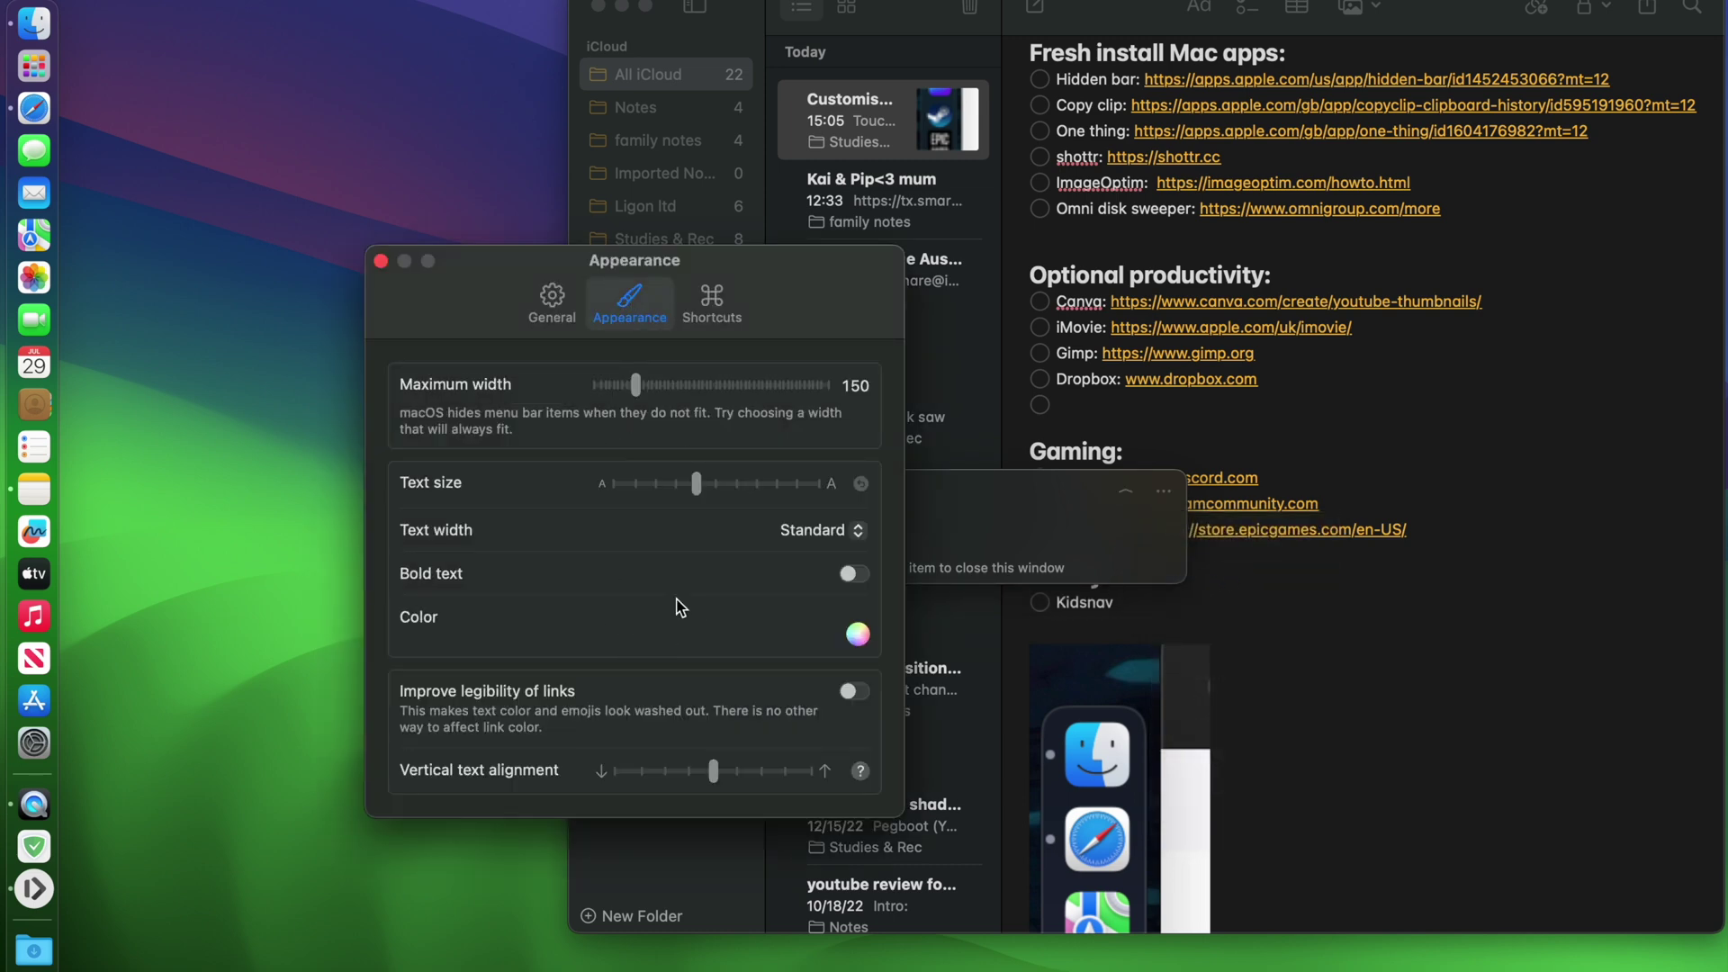
{"action": "scroll", "coordinate": [706, 600], "scroll_direction": "down", "scroll_amount": 1}
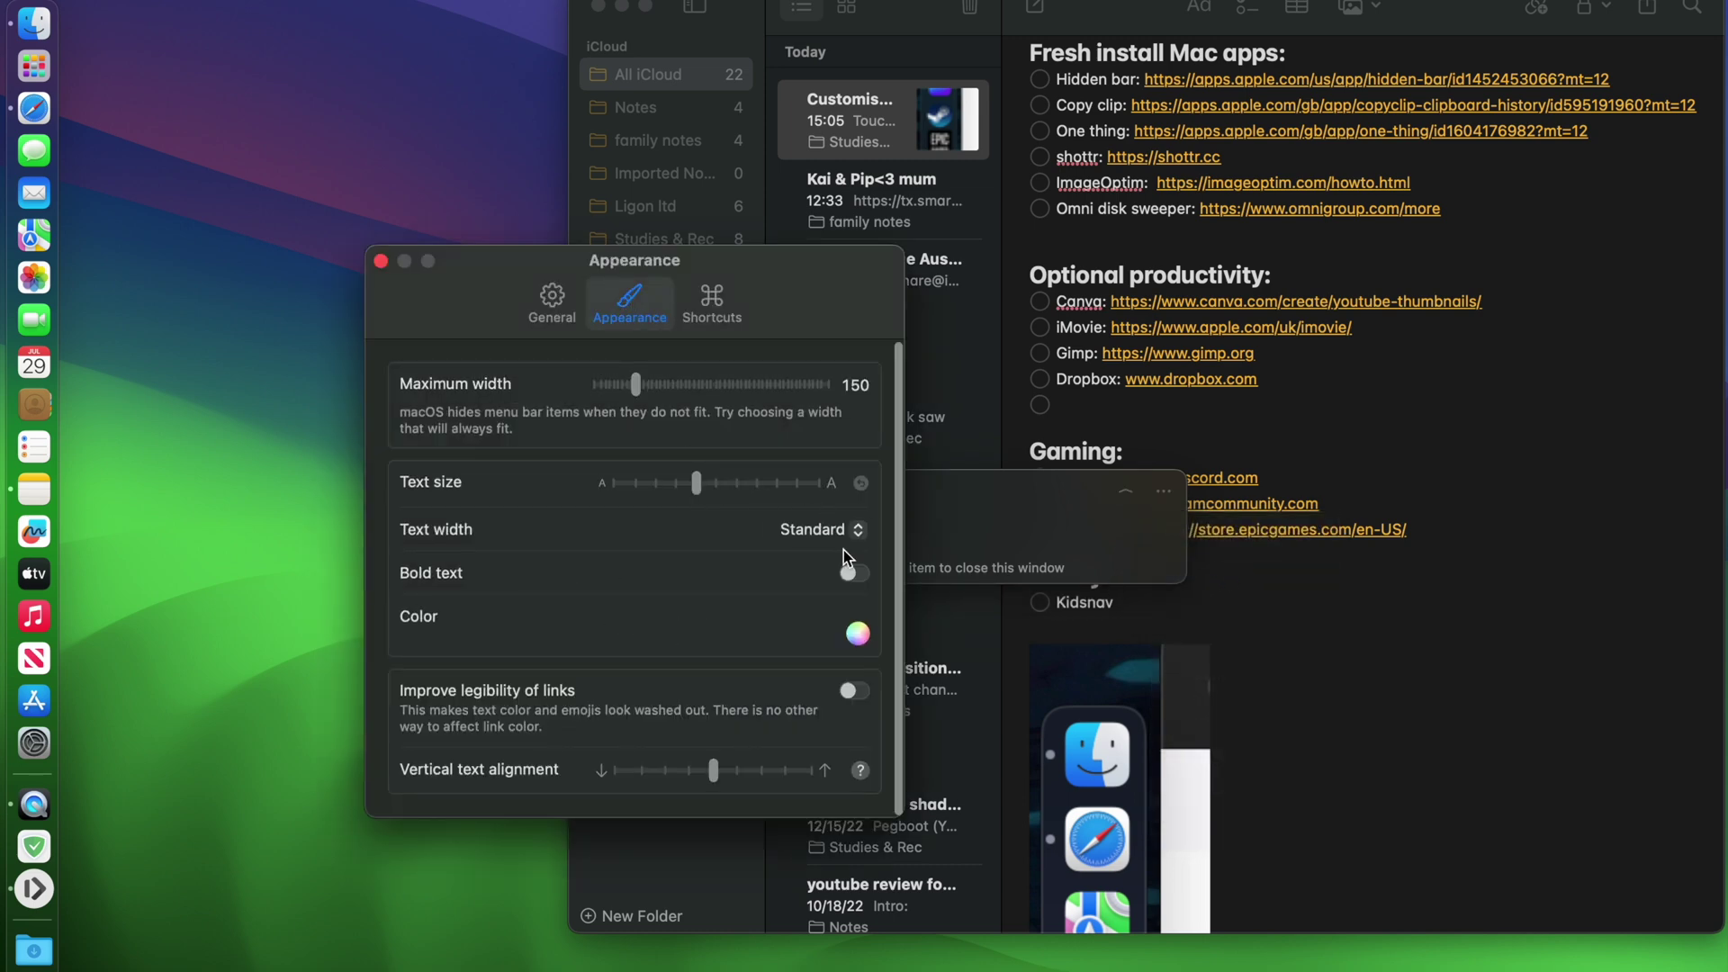
{"action": "left_click", "coordinate": [856, 635]}
{"action": "left_click", "coordinate": [852, 466]}
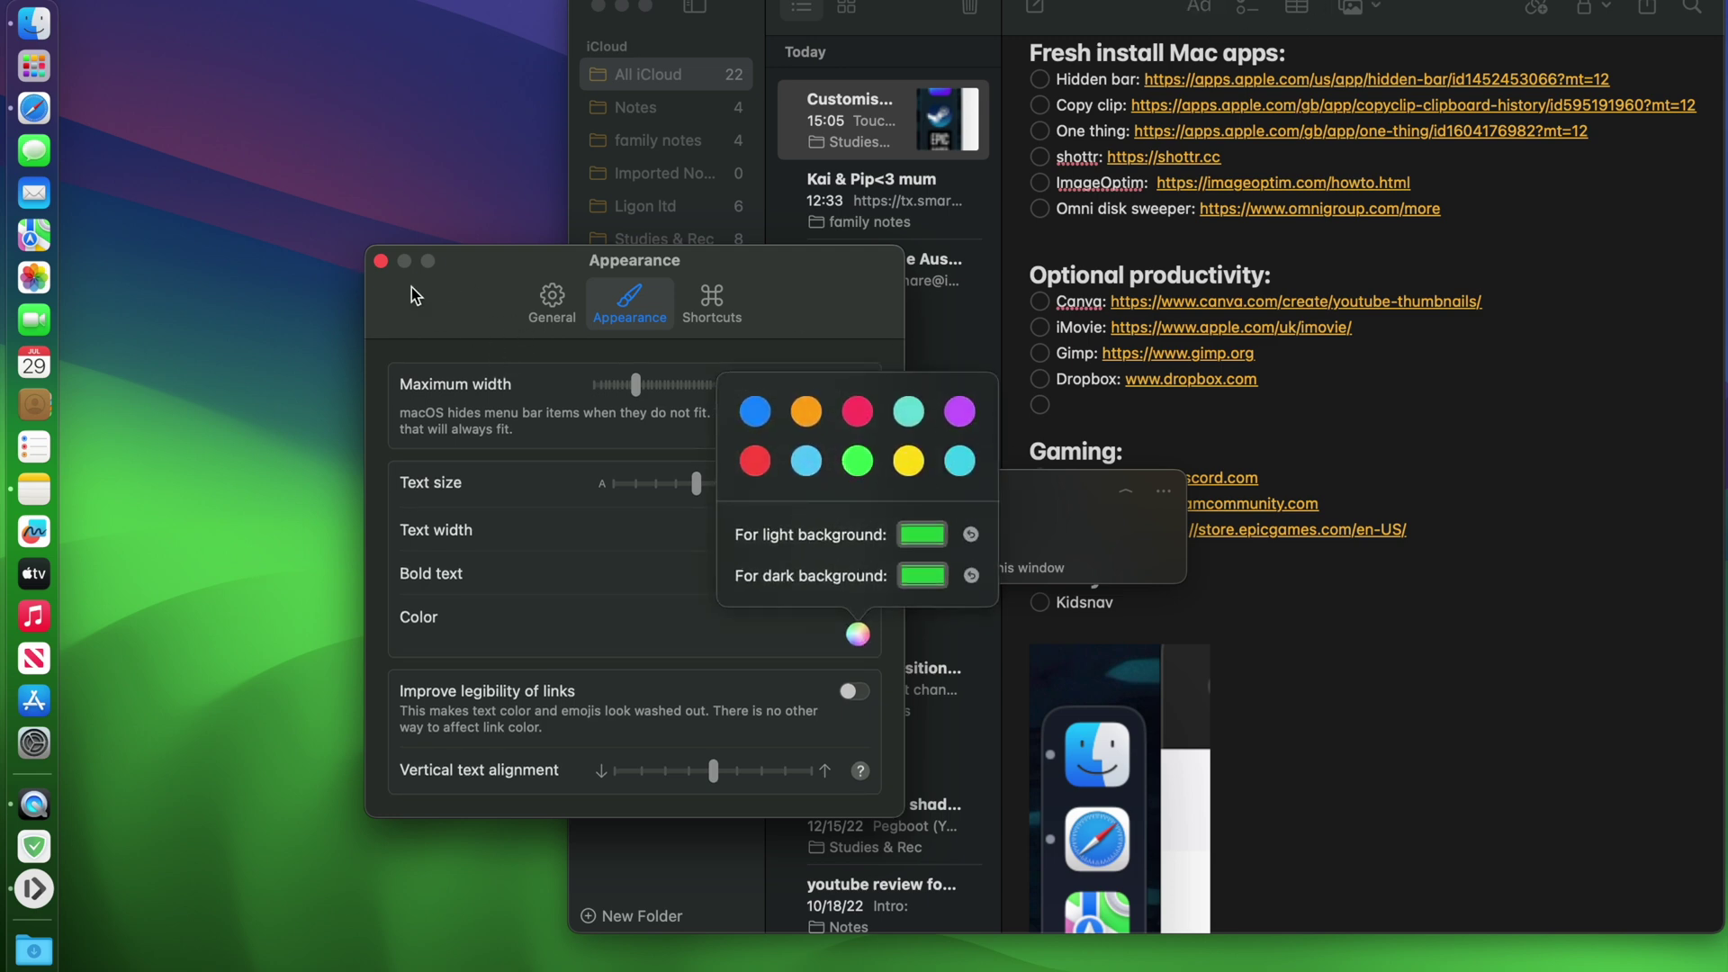
{"action": "left_click", "coordinate": [381, 261]}
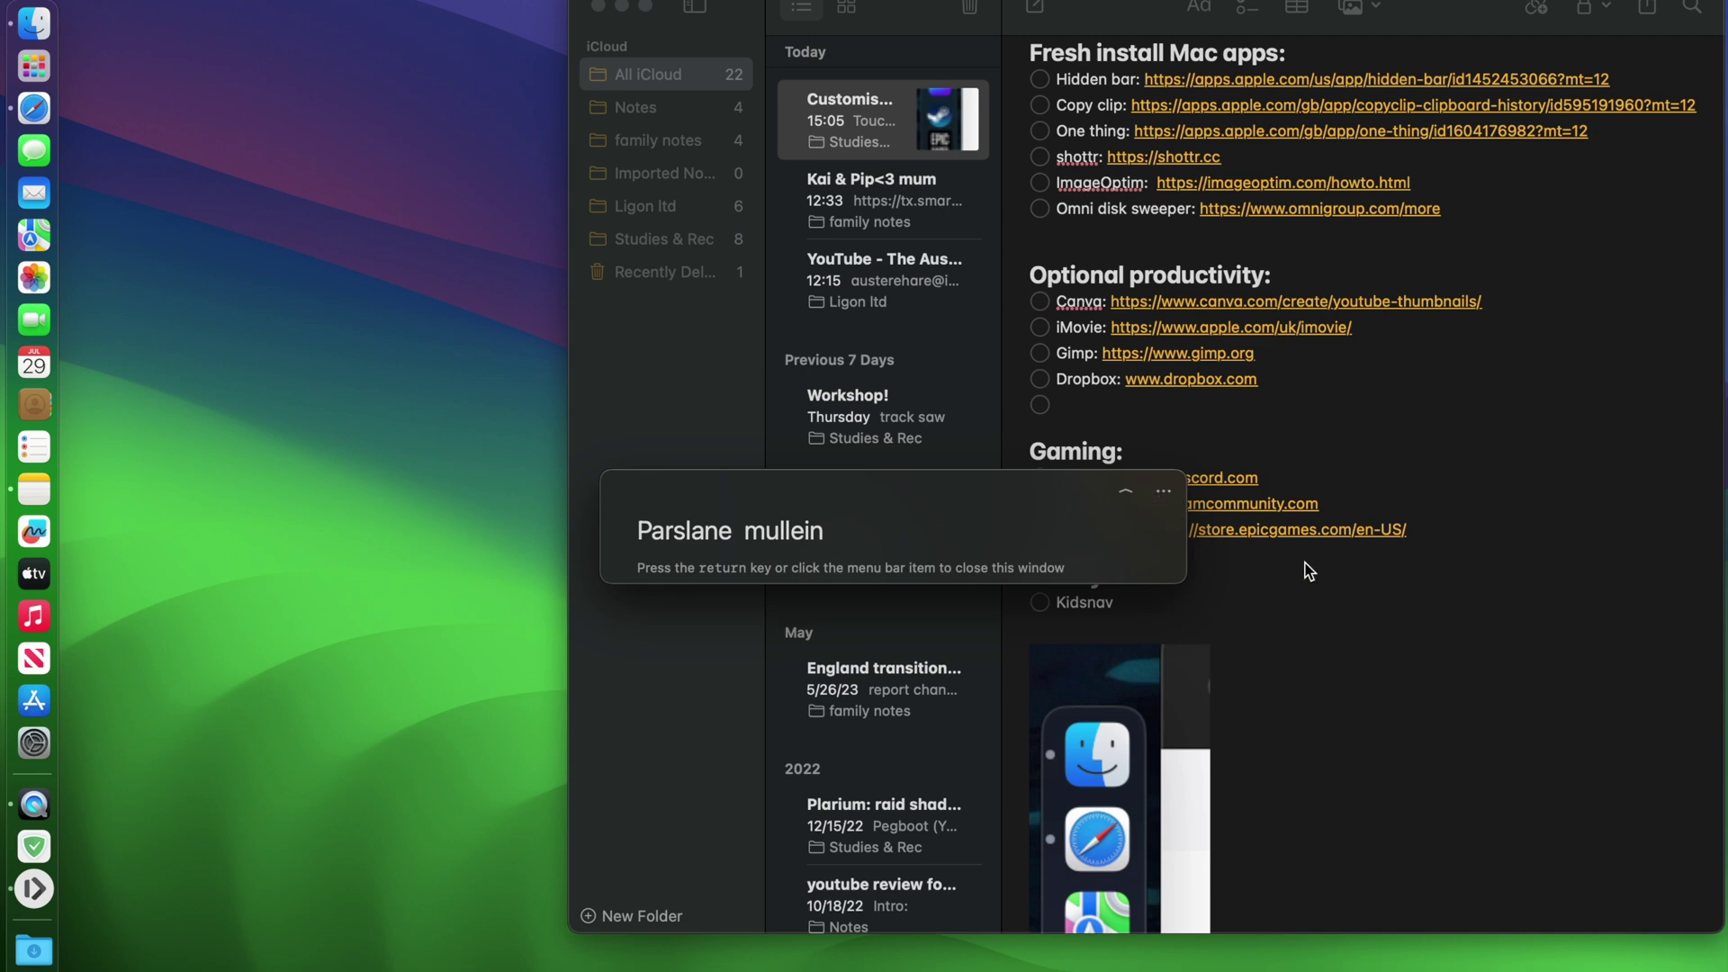
{"action": "left_click", "coordinate": [1308, 643]}
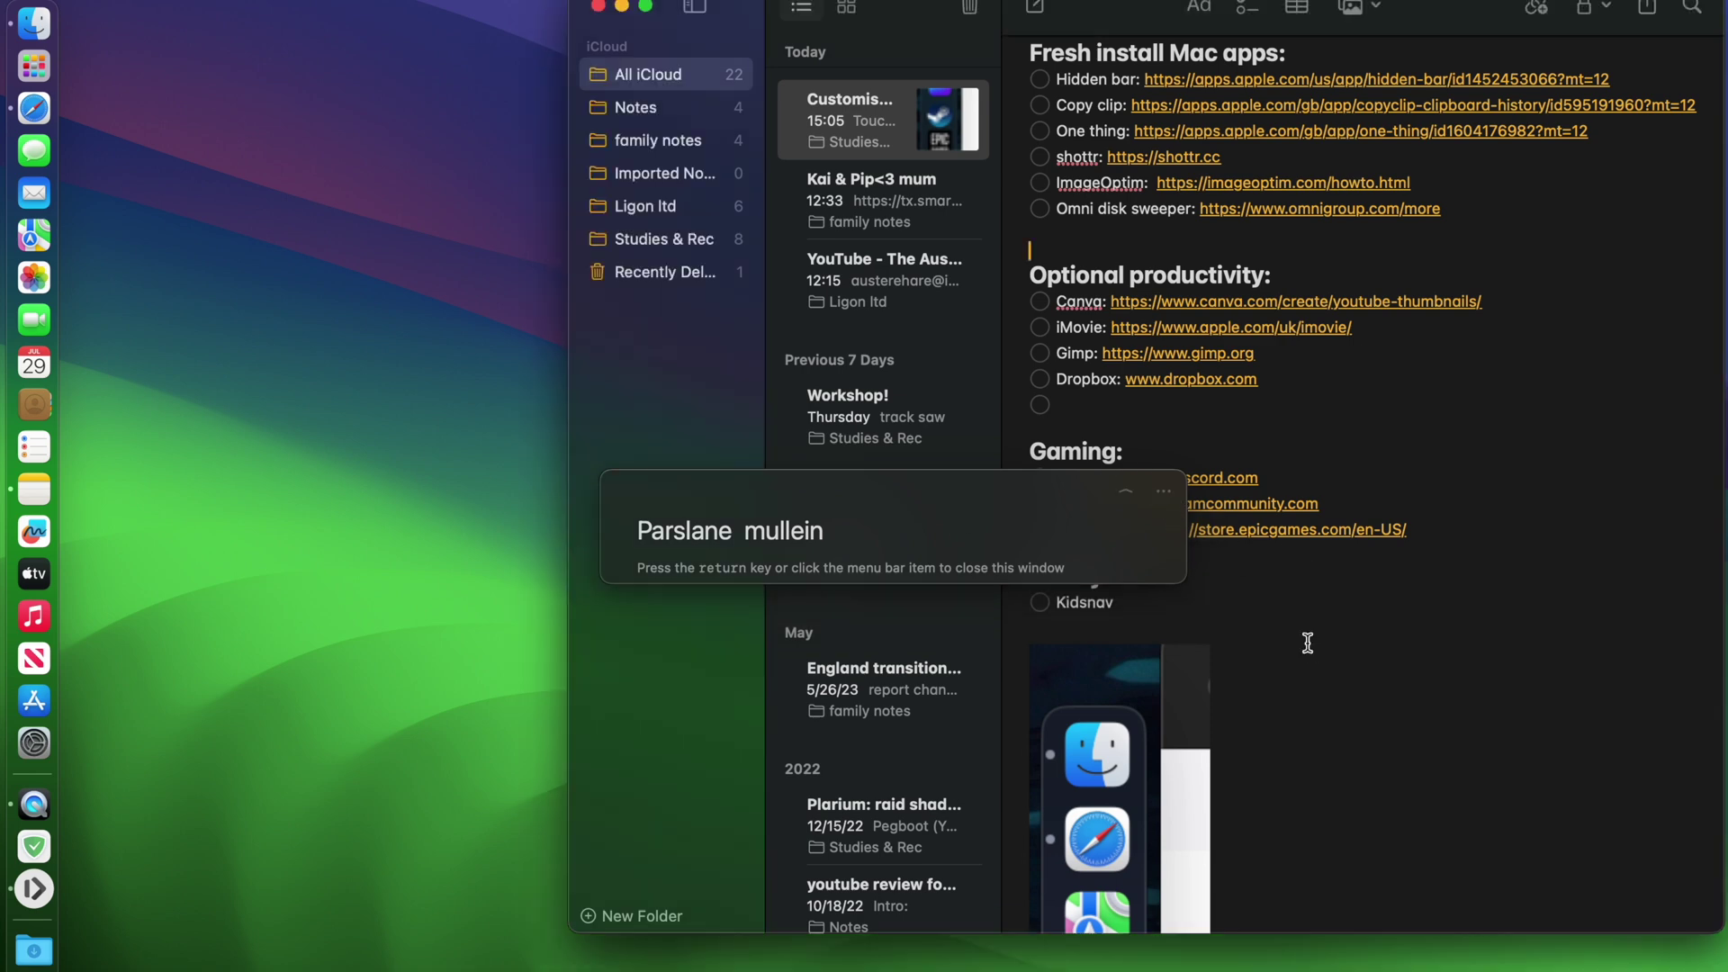
{"action": "left_click", "coordinate": [871, 505]}
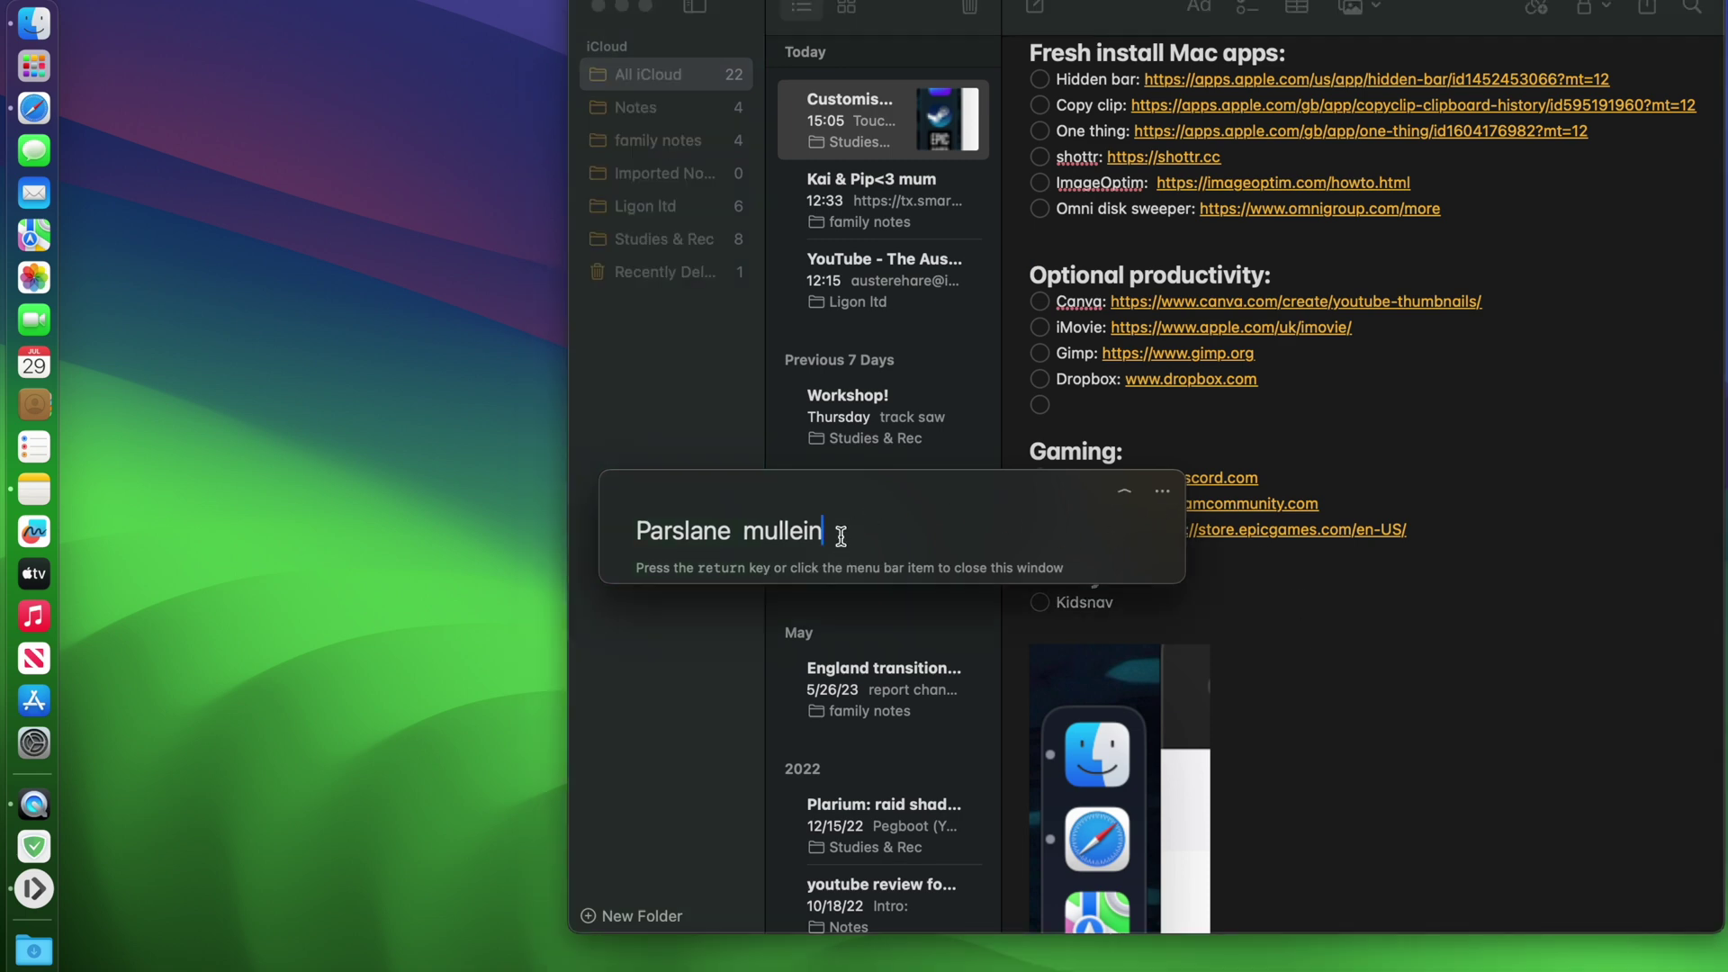
{"action": "key", "text": "Return"}
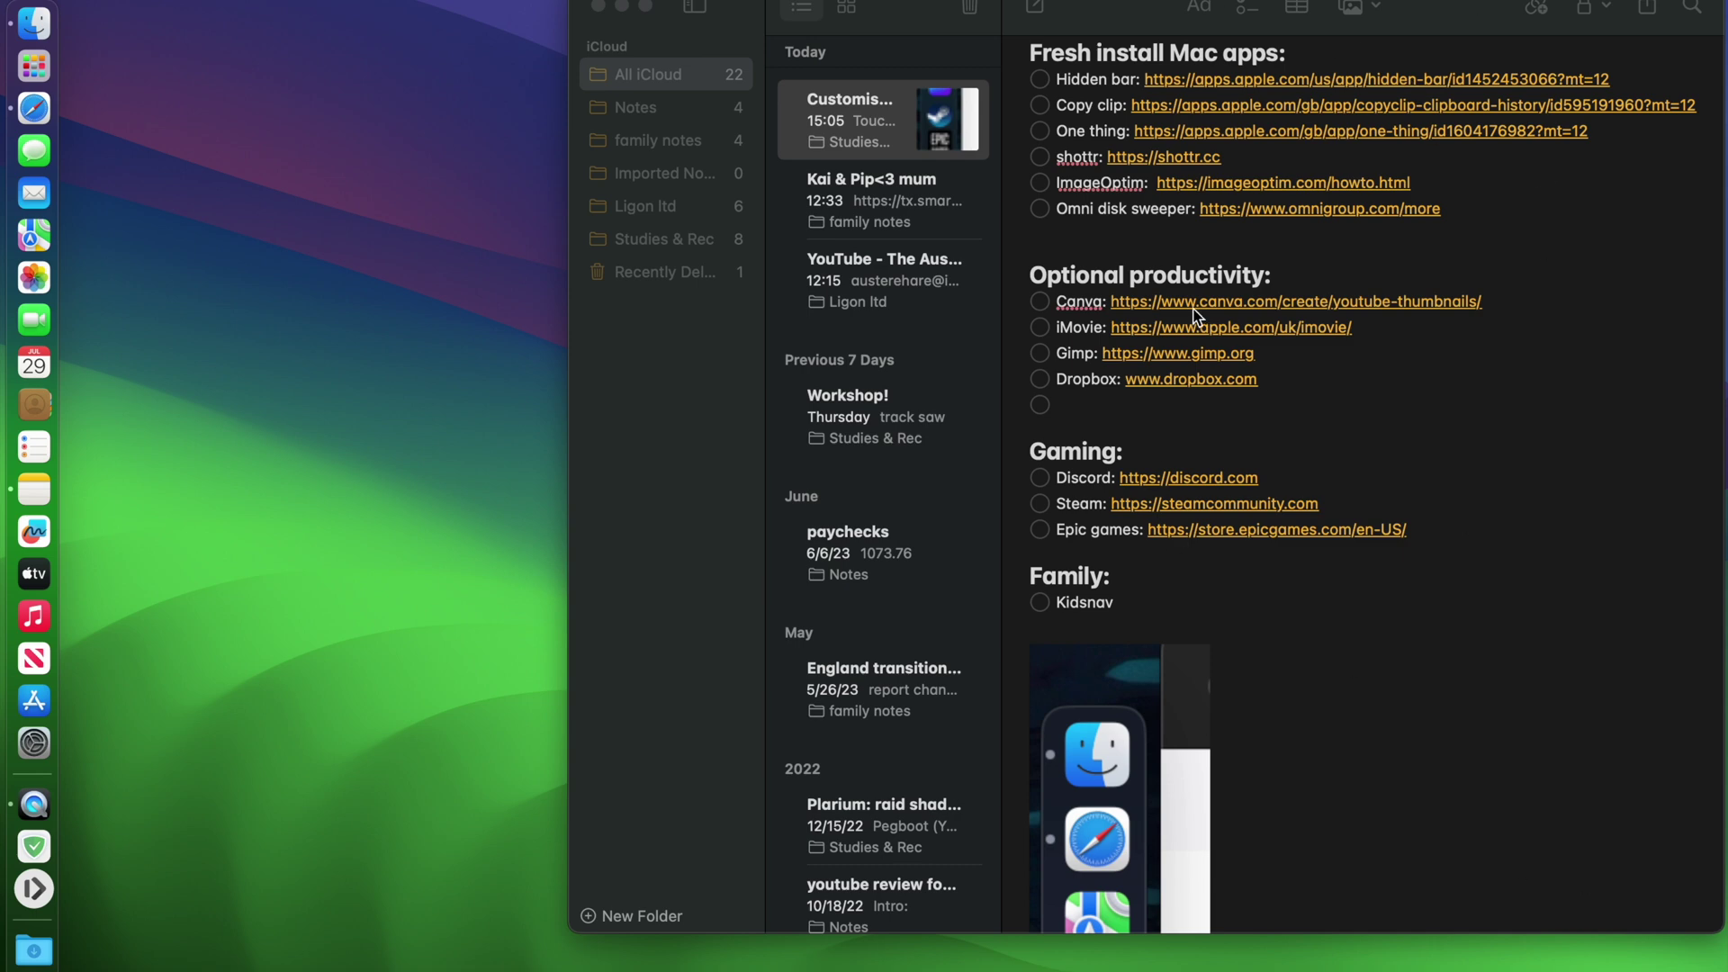
Step: Download Shottr through its link in the note, dismiss the thank-you message, and close its page and minimise the browser
{"action": "left_click", "coordinate": [1154, 160]}
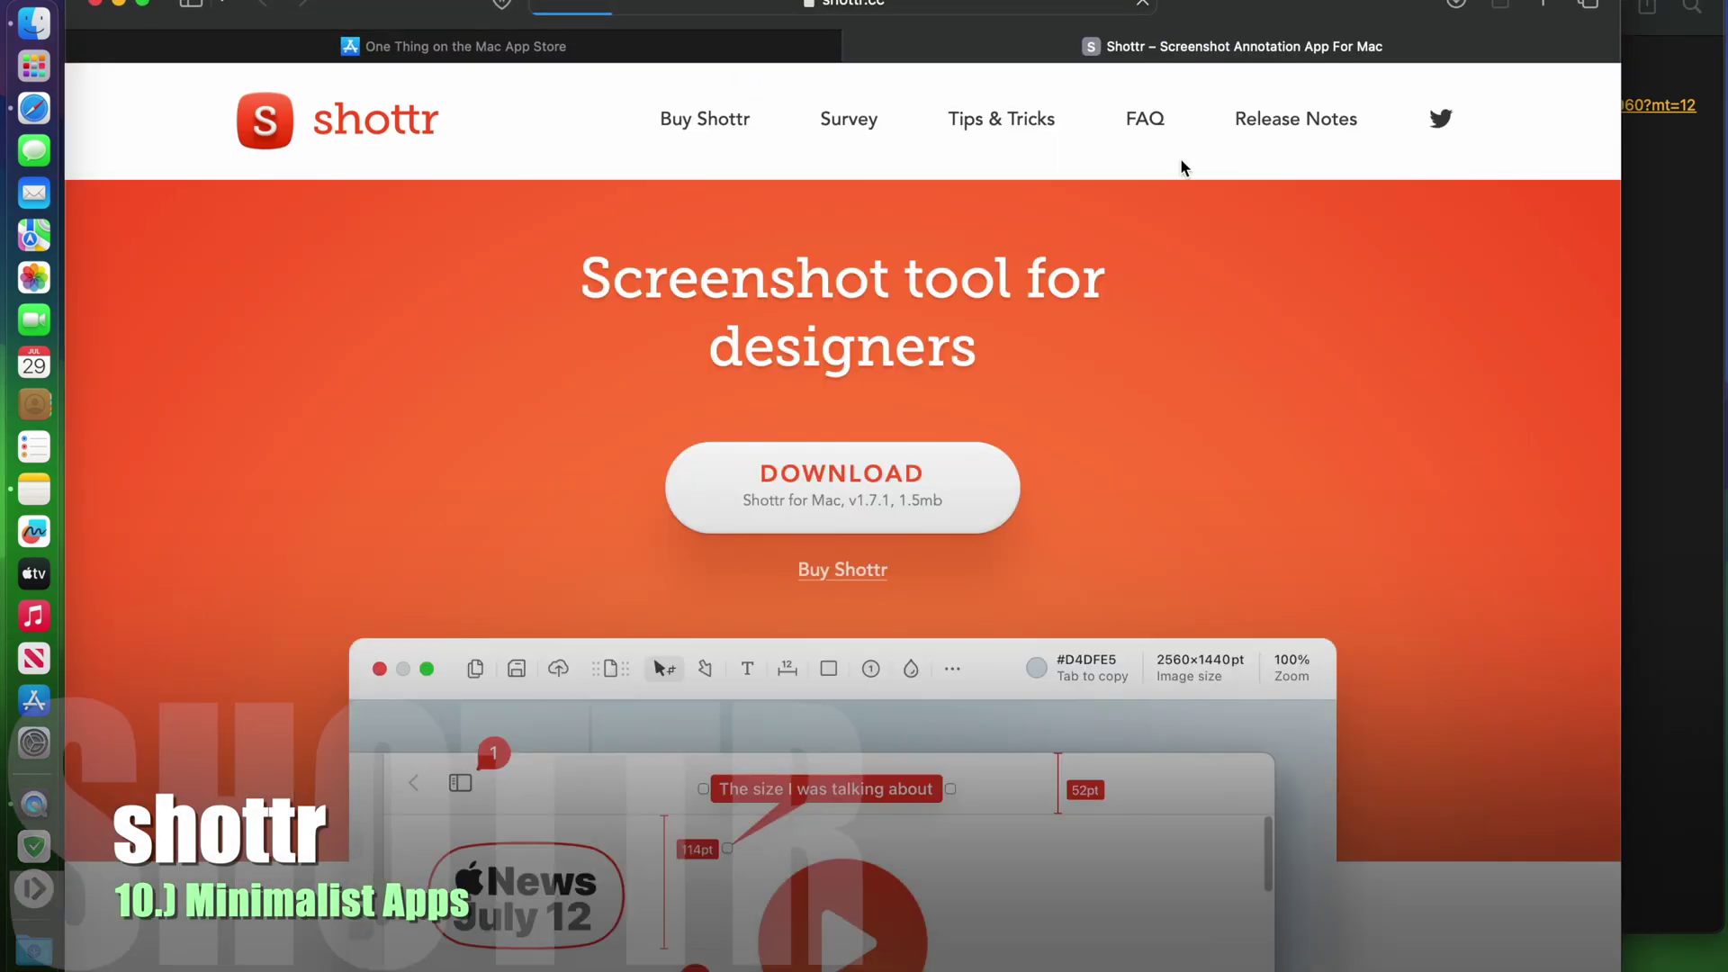
{"action": "left_click", "coordinate": [846, 486]}
{"action": "left_click", "coordinate": [1049, 572]}
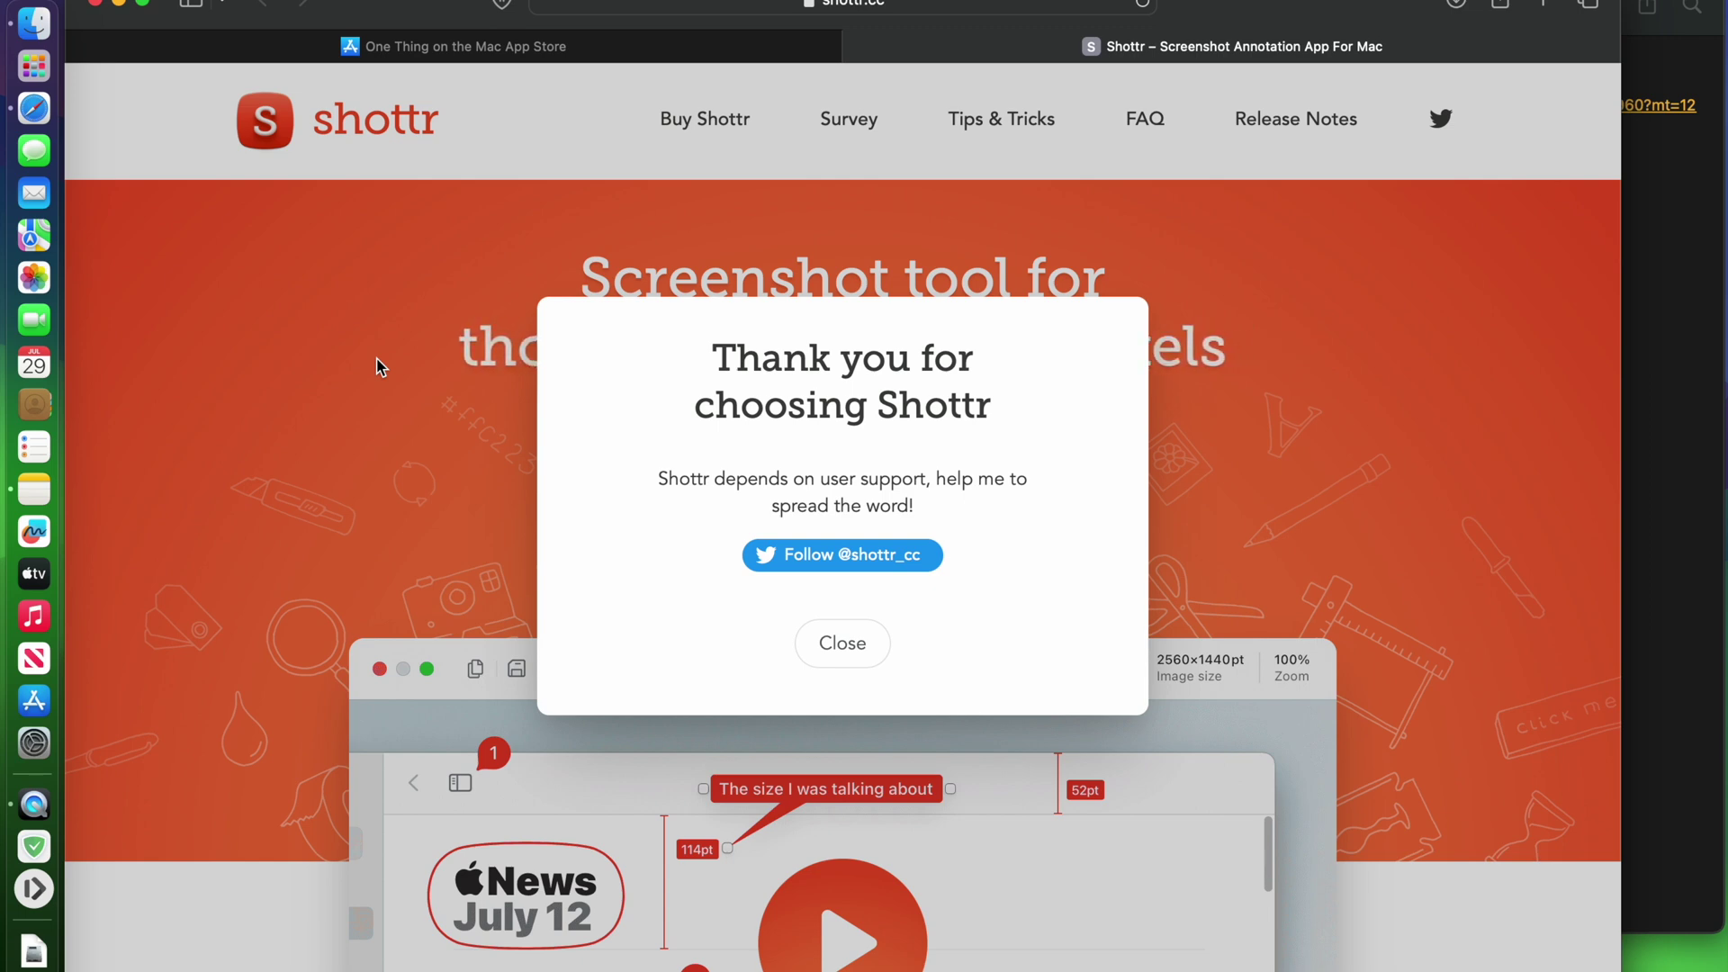
{"action": "scroll", "coordinate": [909, 367], "scroll_direction": "down", "scroll_amount": 2}
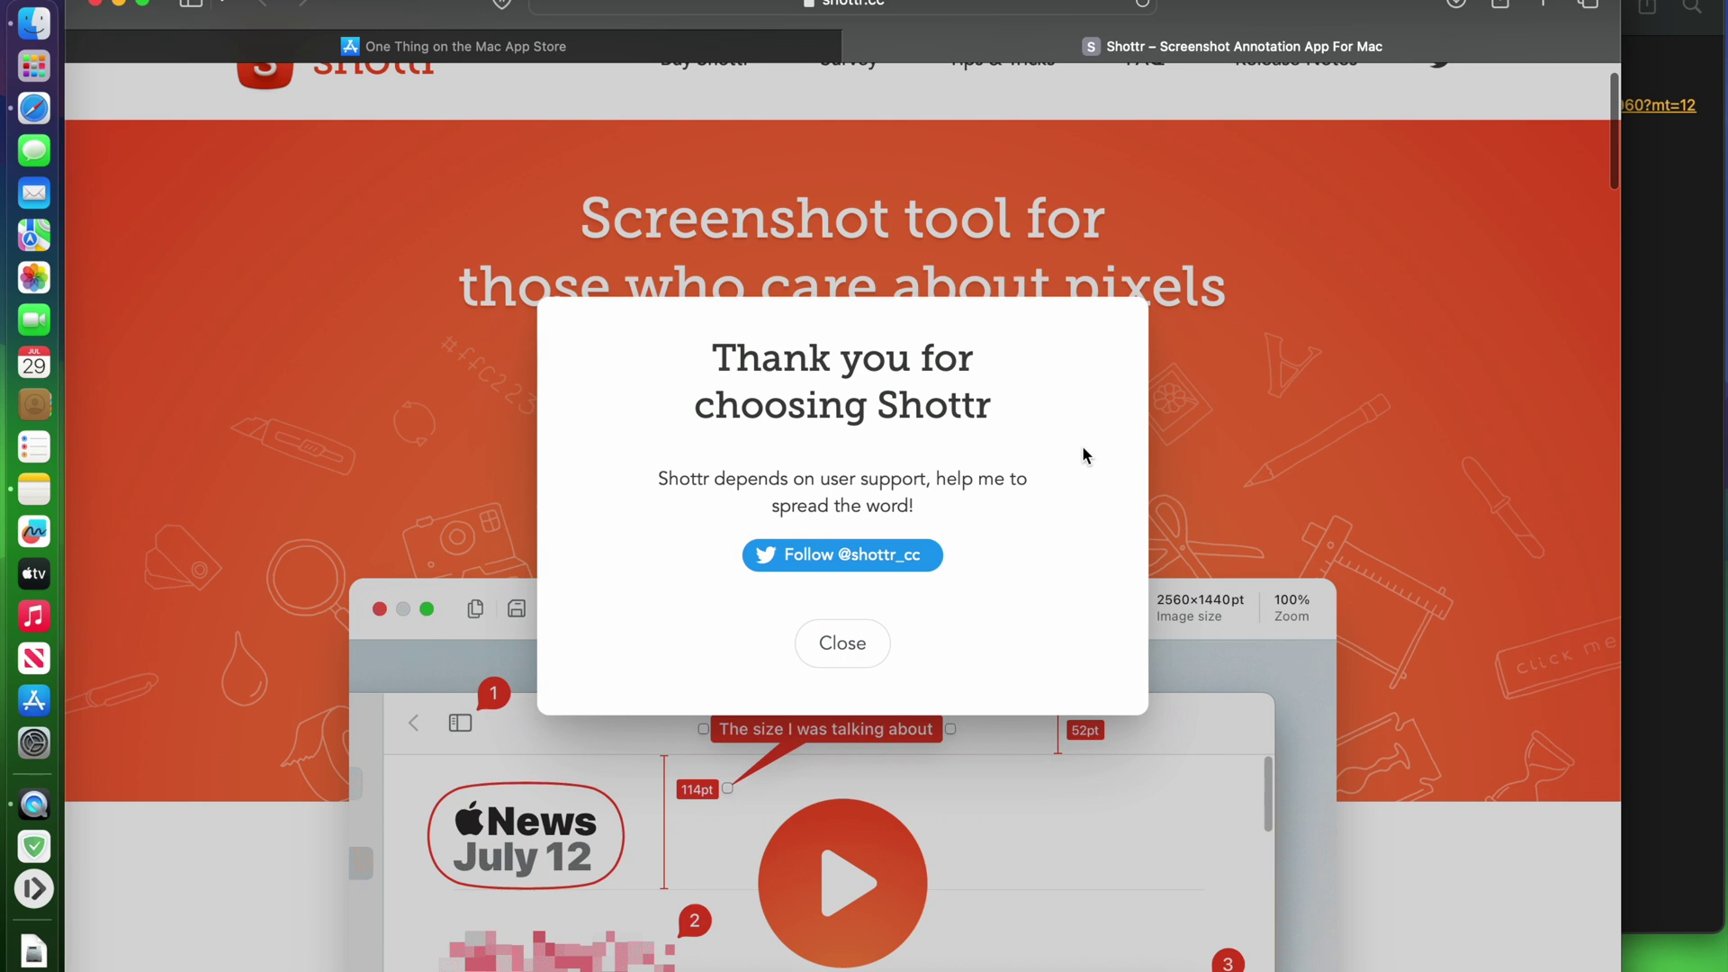
{"action": "left_click", "coordinate": [840, 643]}
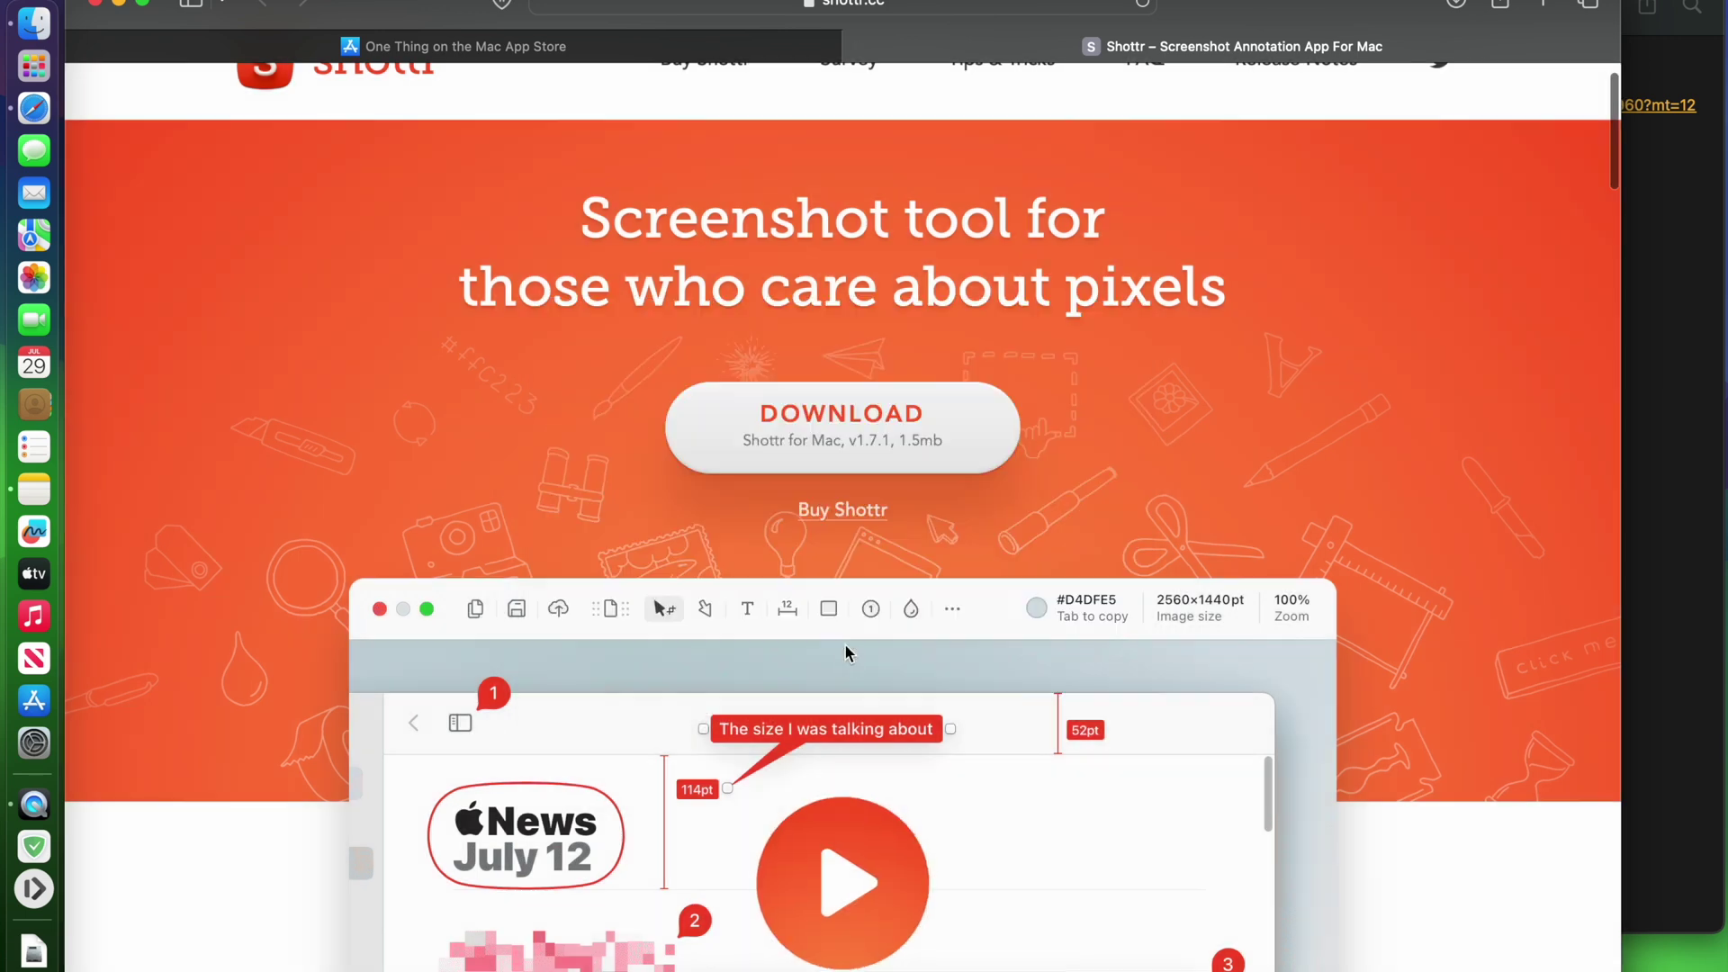
{"action": "left_click", "coordinate": [862, 46]}
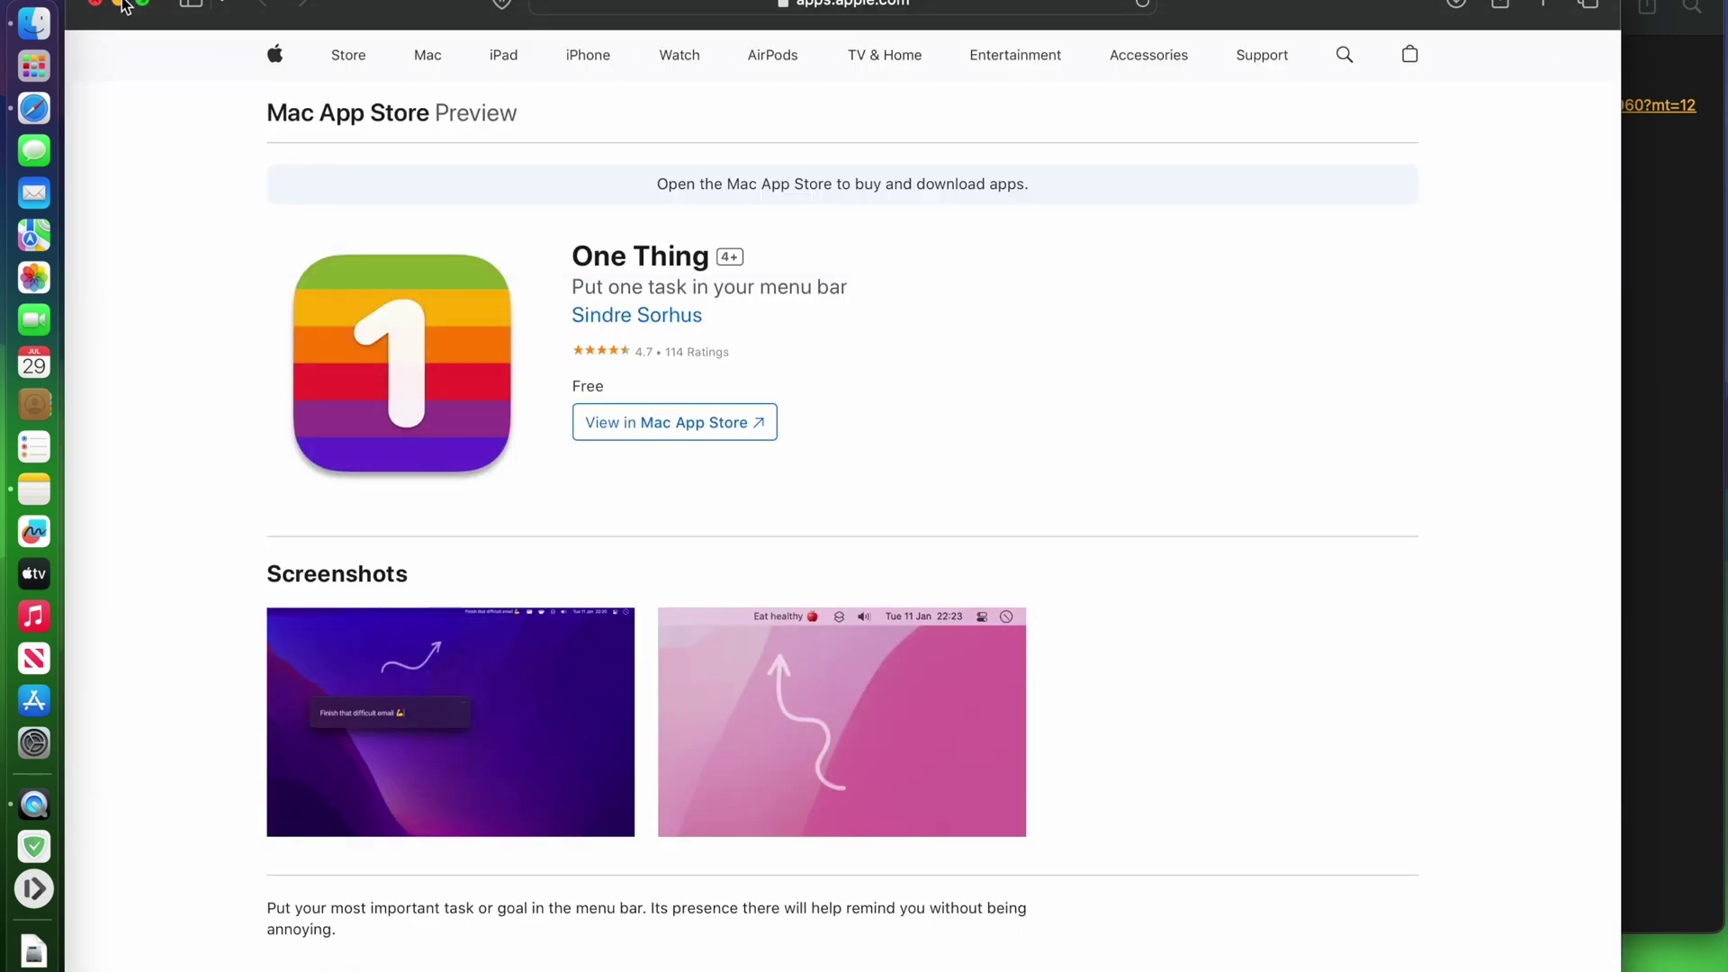
{"action": "left_click", "coordinate": [120, 5]}
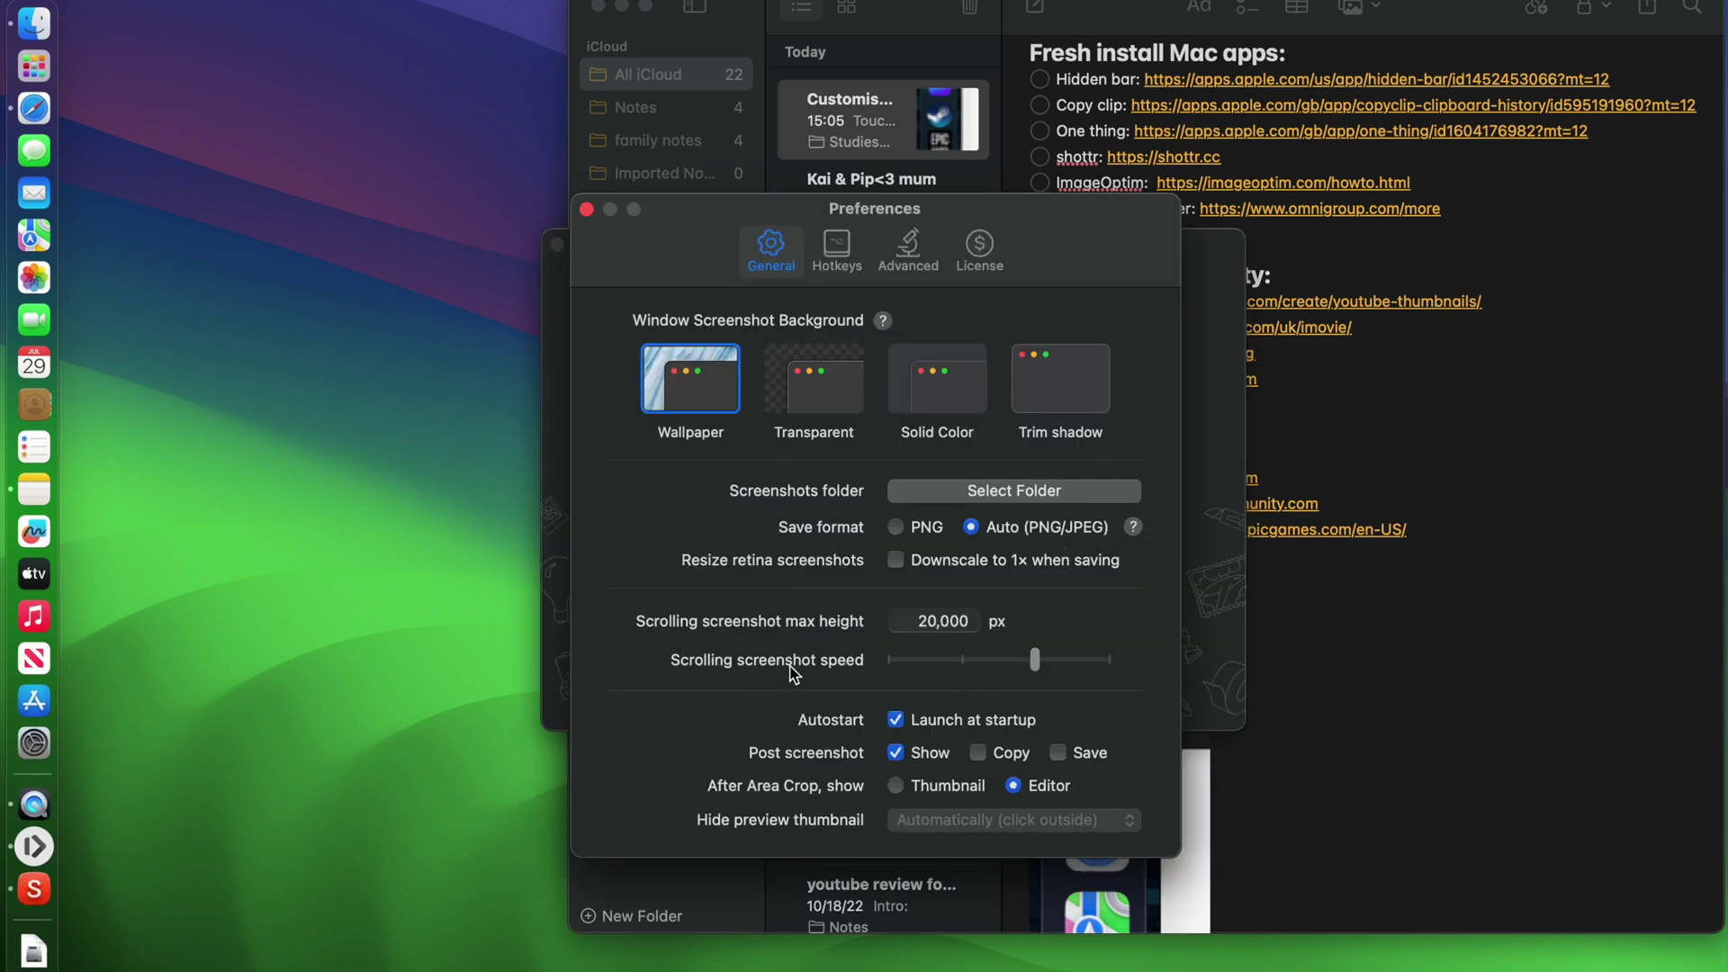
Step: Make Shottr save each screenshot to the Downloads folder, and view its advanced preferences
{"action": "left_click", "coordinate": [1059, 753]}
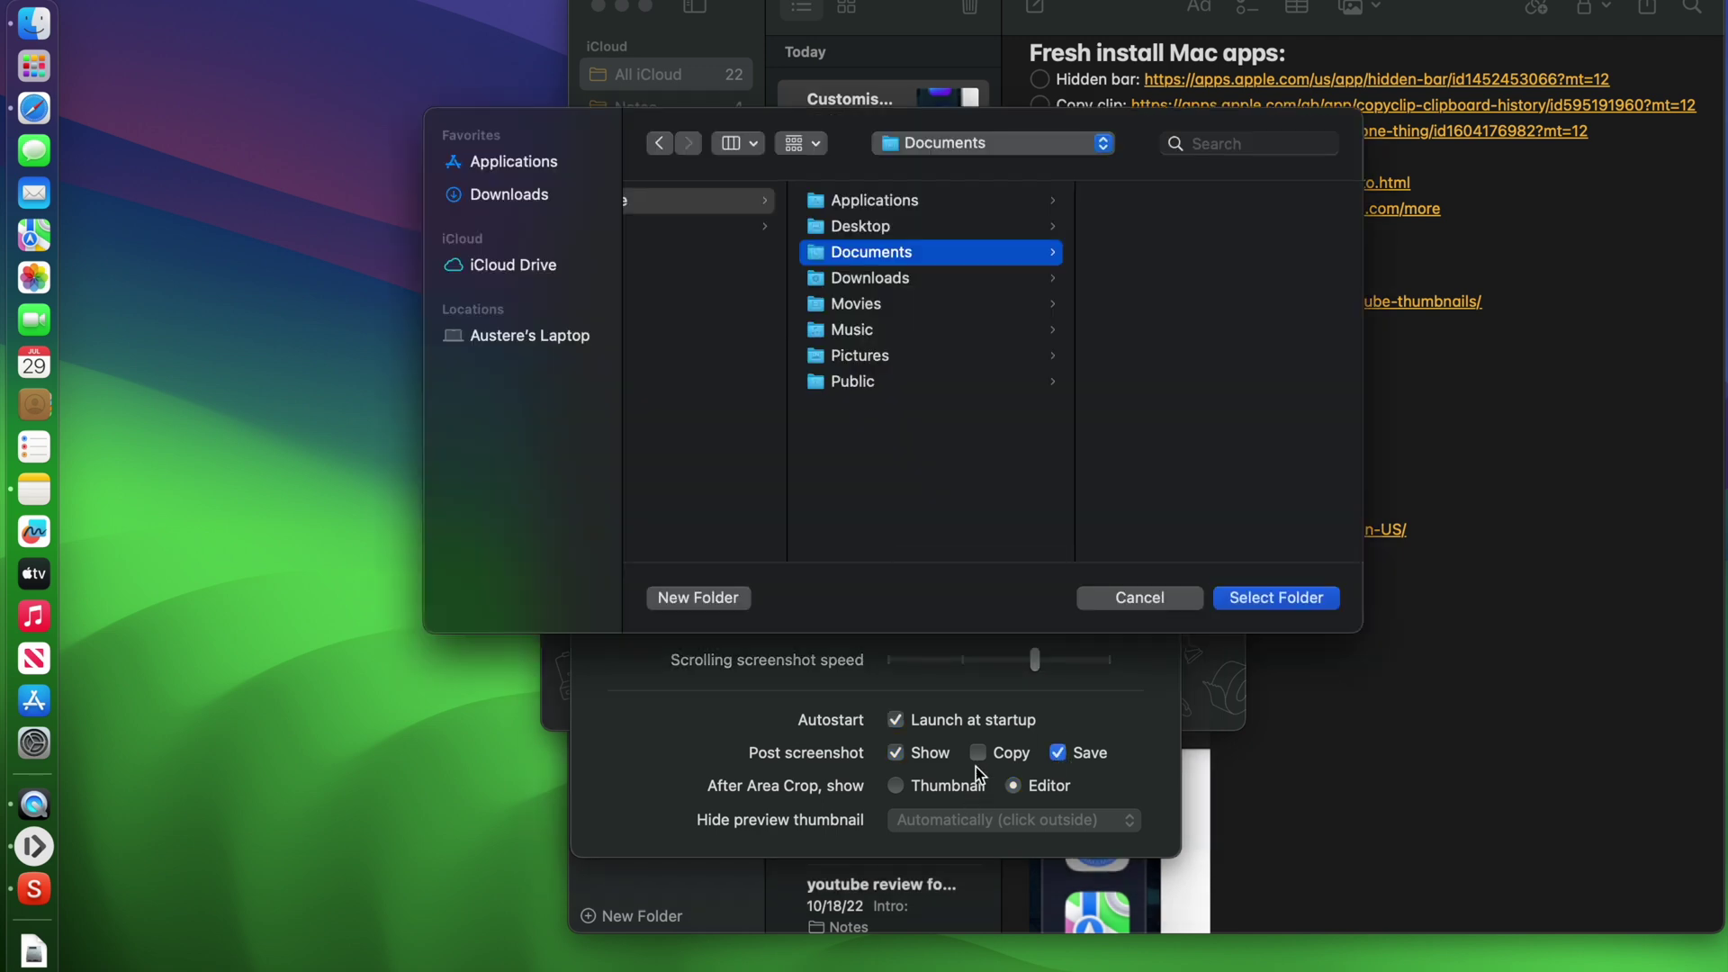
{"action": "left_click", "coordinate": [873, 285]}
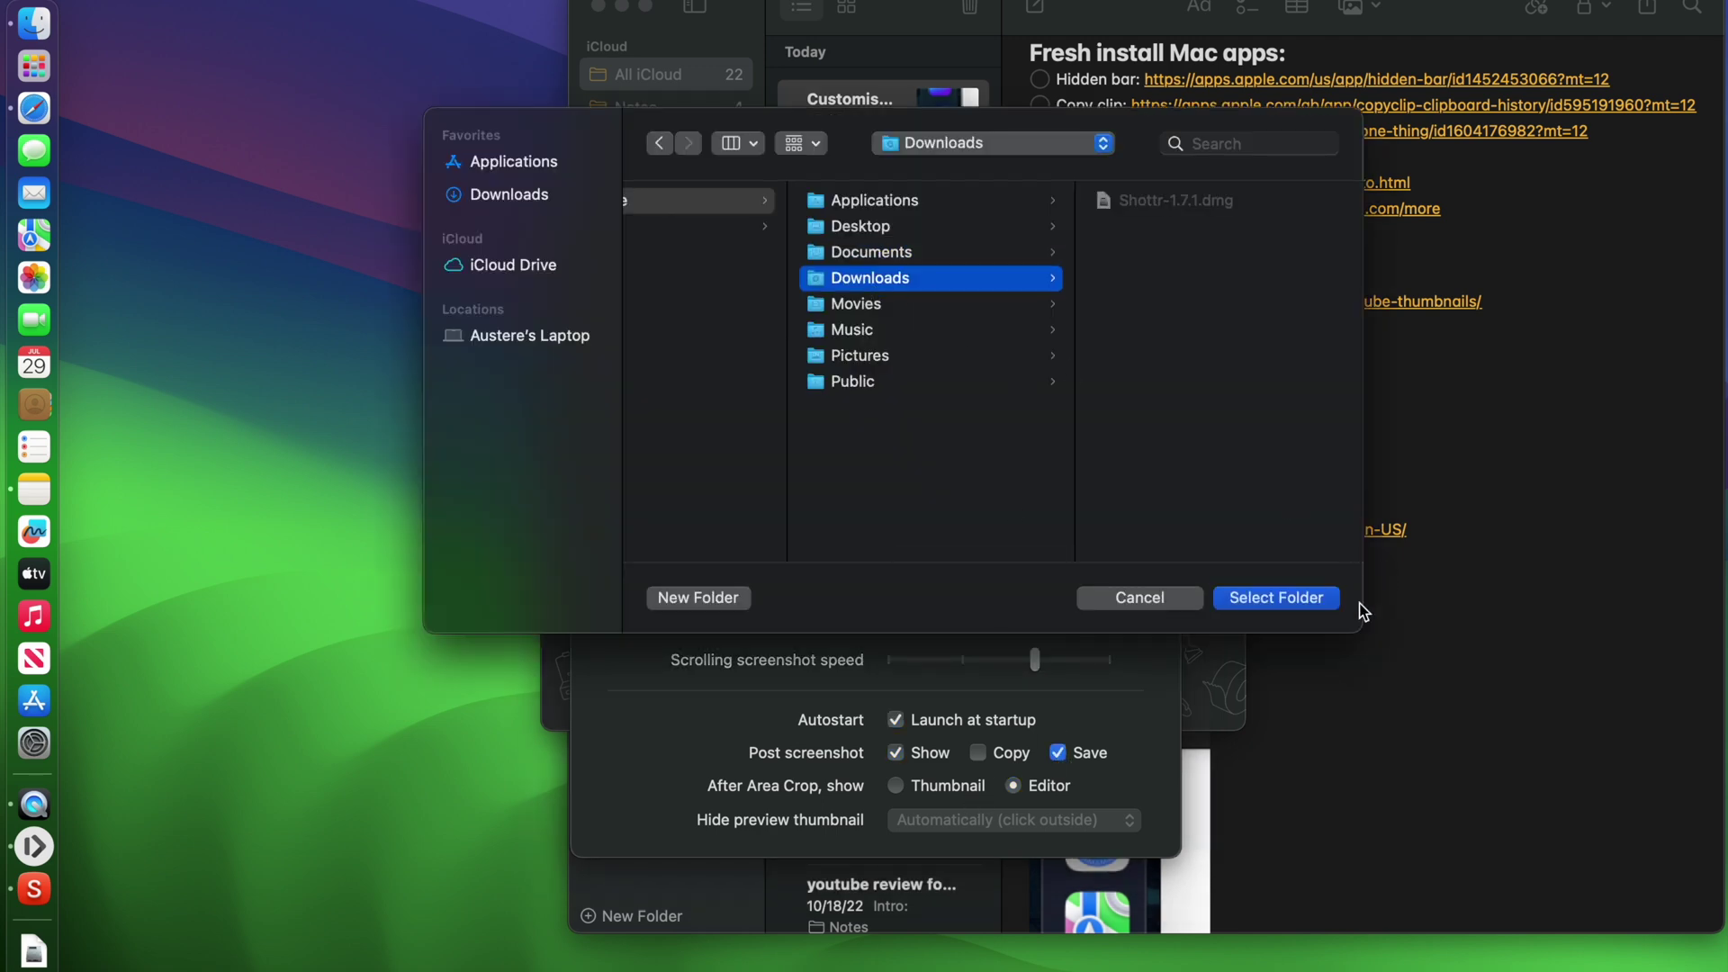
{"action": "left_click", "coordinate": [1261, 601]}
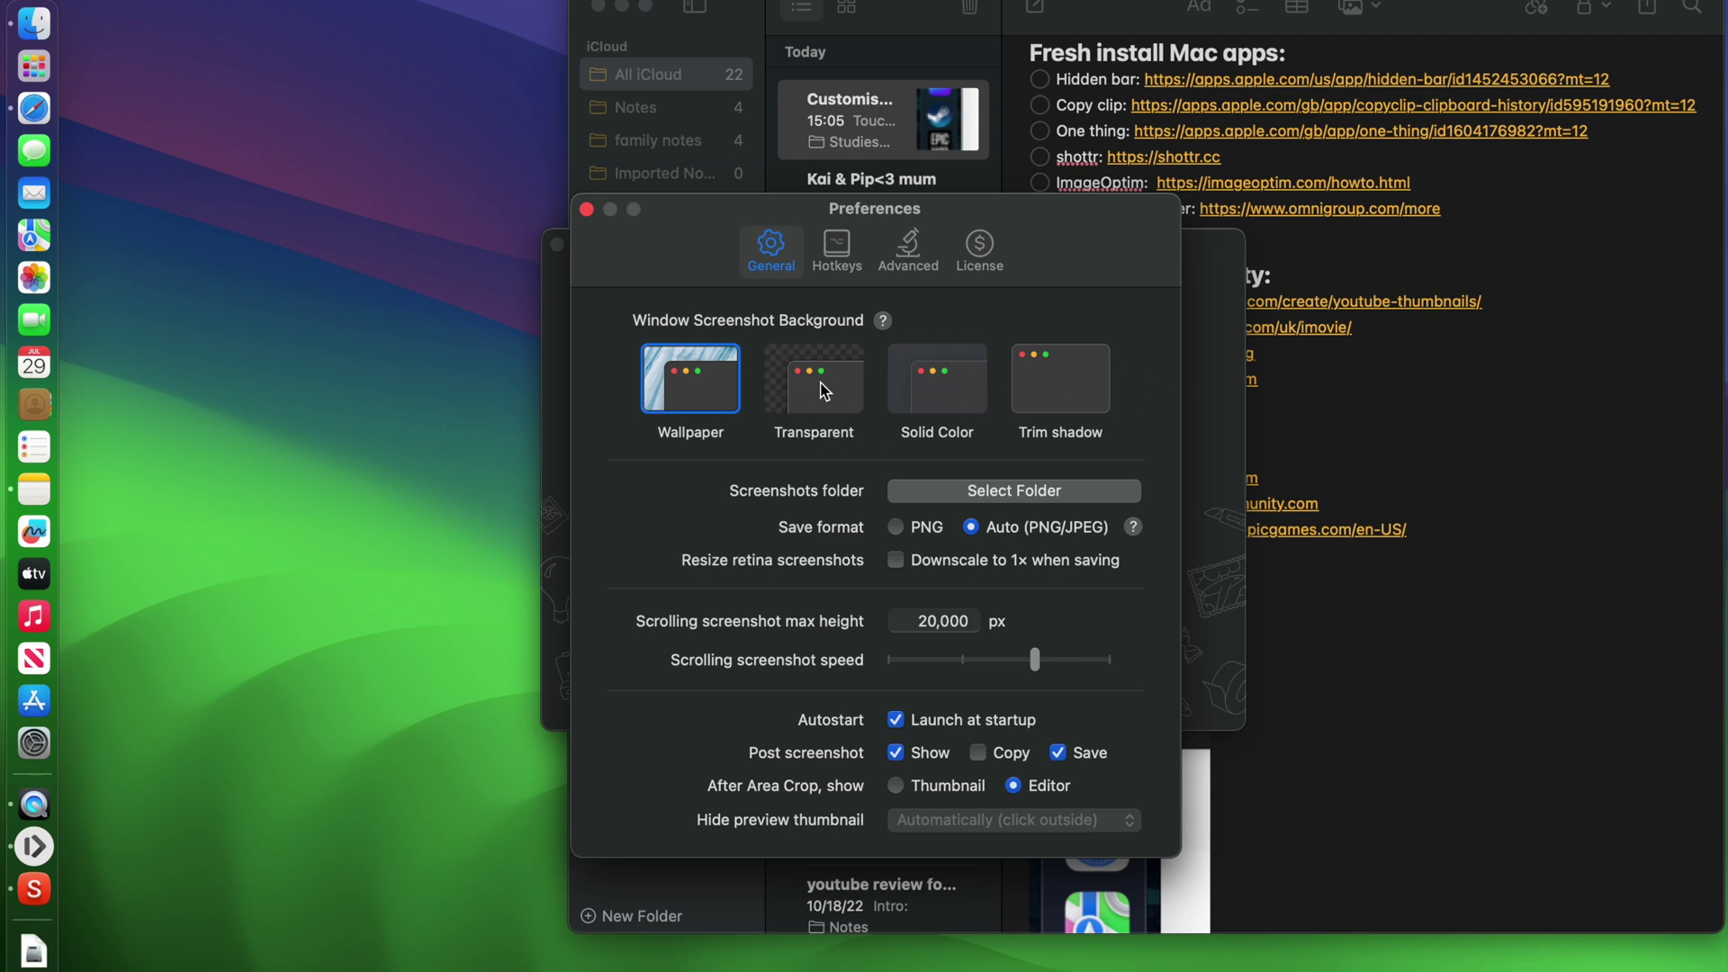
{"action": "left_click", "coordinate": [909, 248]}
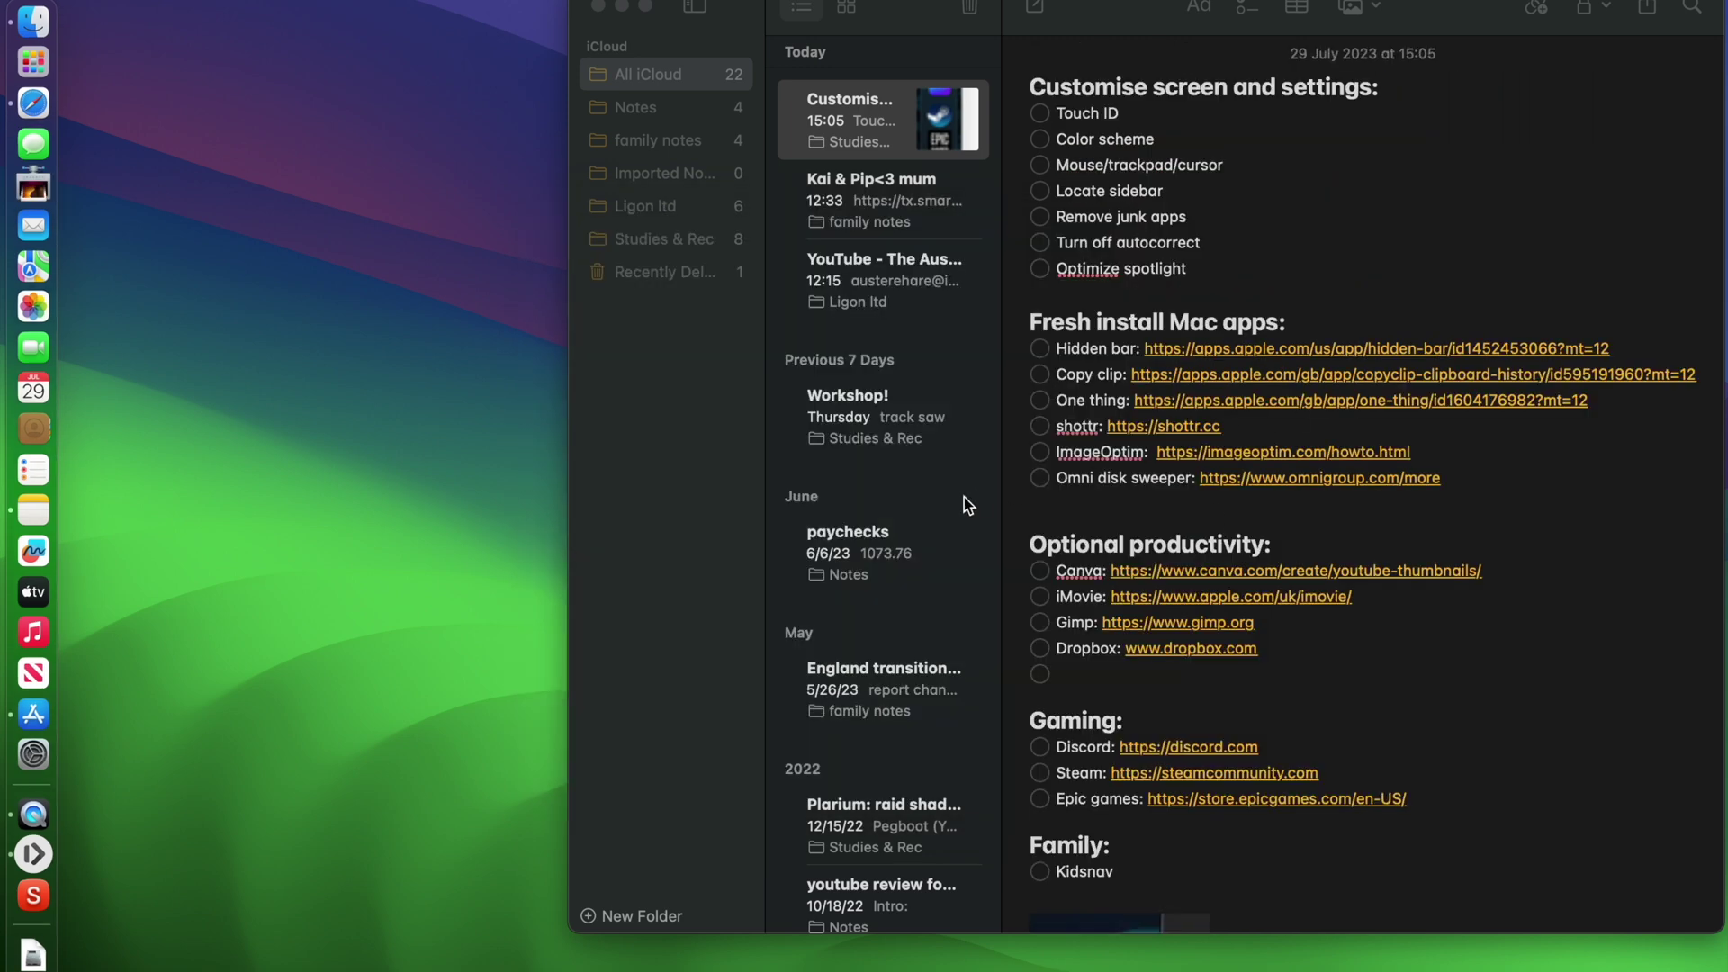
Step: Capture the note's "Fresh install Mac apps" section as an area screenshot with Shottr and open it in the editor
{"action": "scroll", "coordinate": [964, 497], "scroll_direction": "up", "scroll_amount": 1}
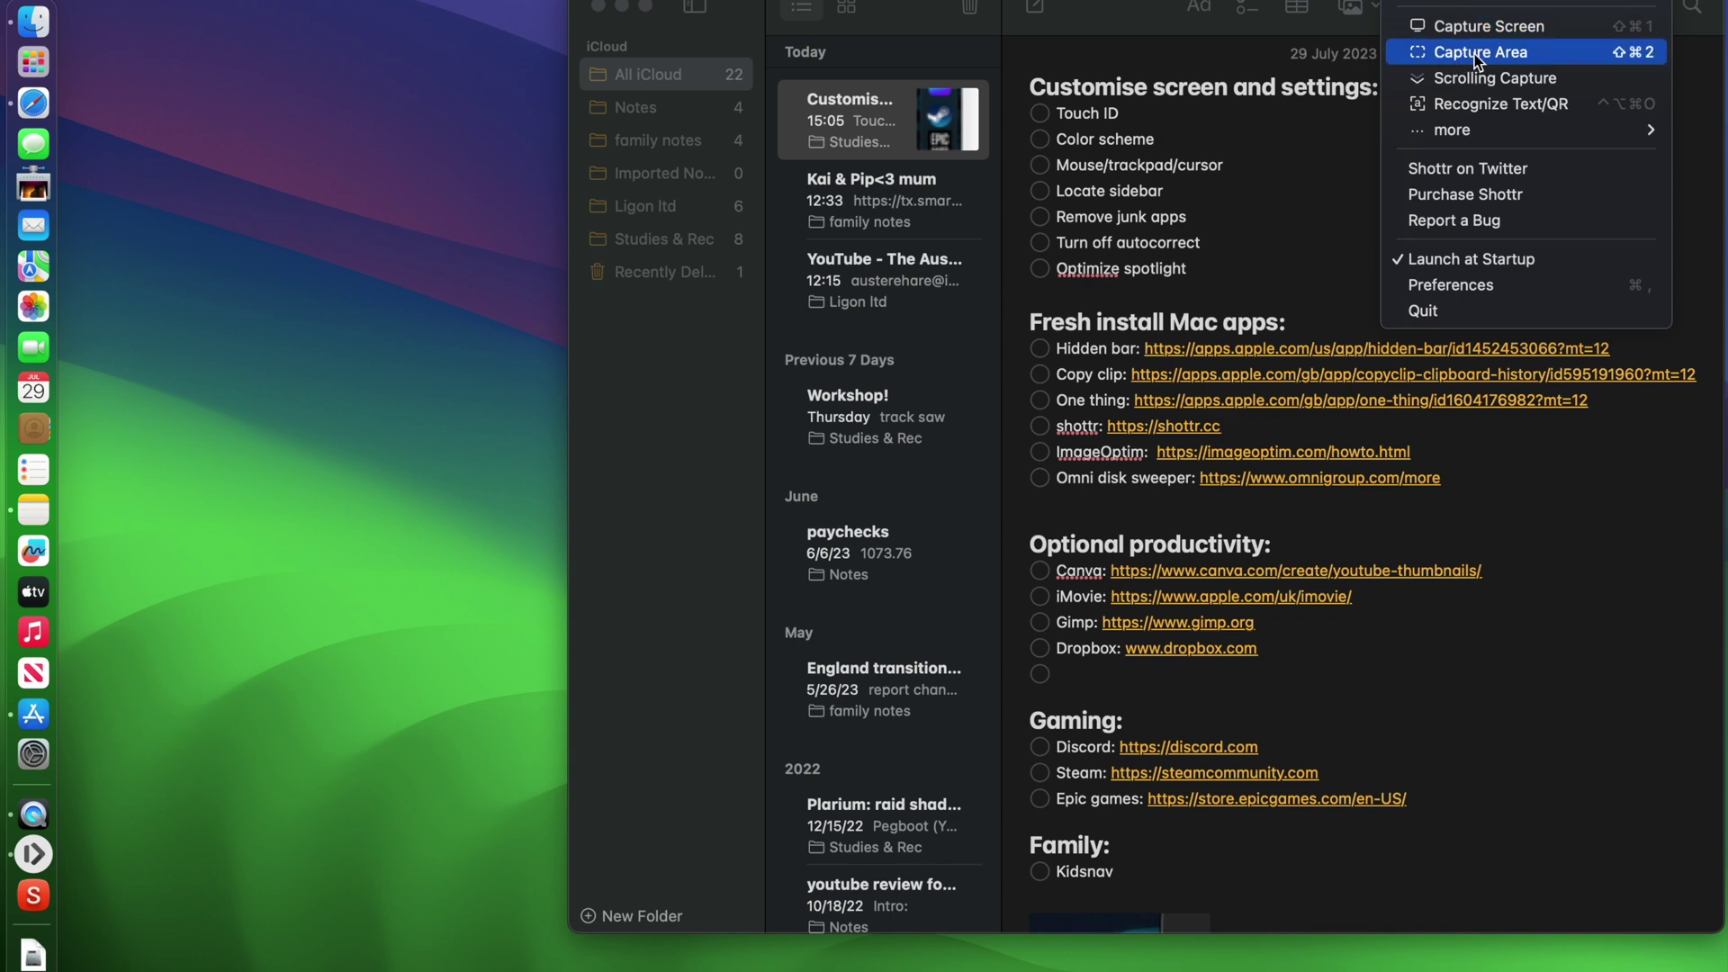
{"action": "left_click", "coordinate": [1474, 54]}
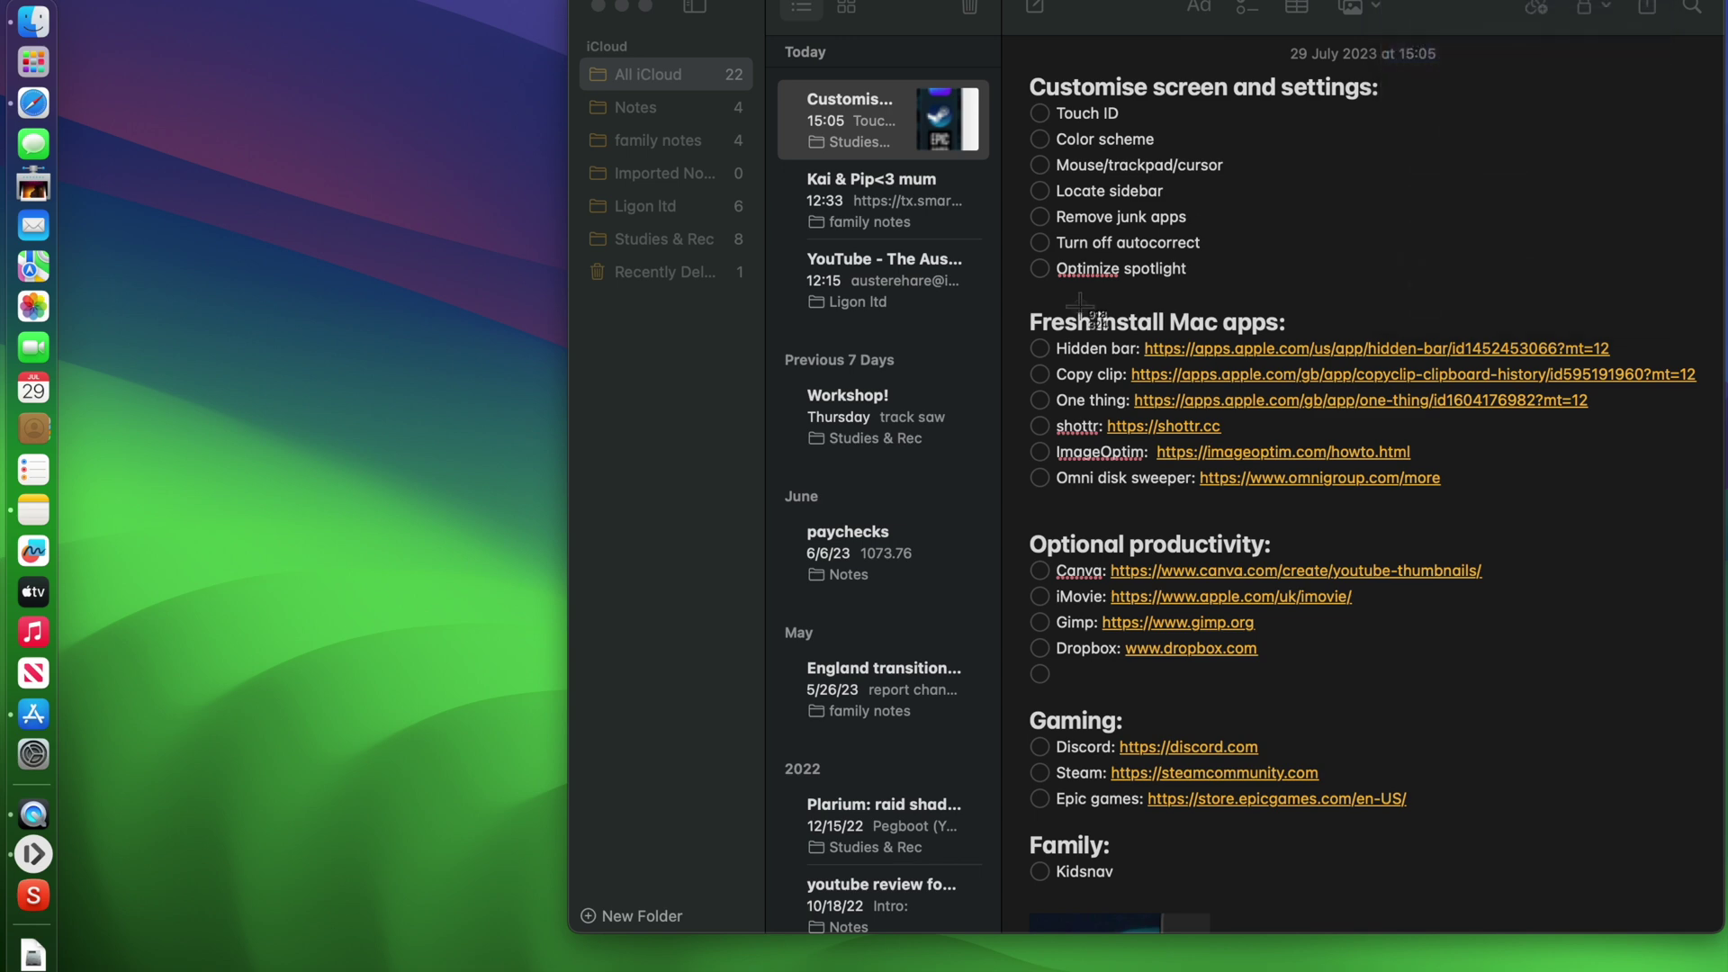
{"action": "left_click_drag", "start_coordinate": [1017, 303], "coordinate": [1725, 522]}
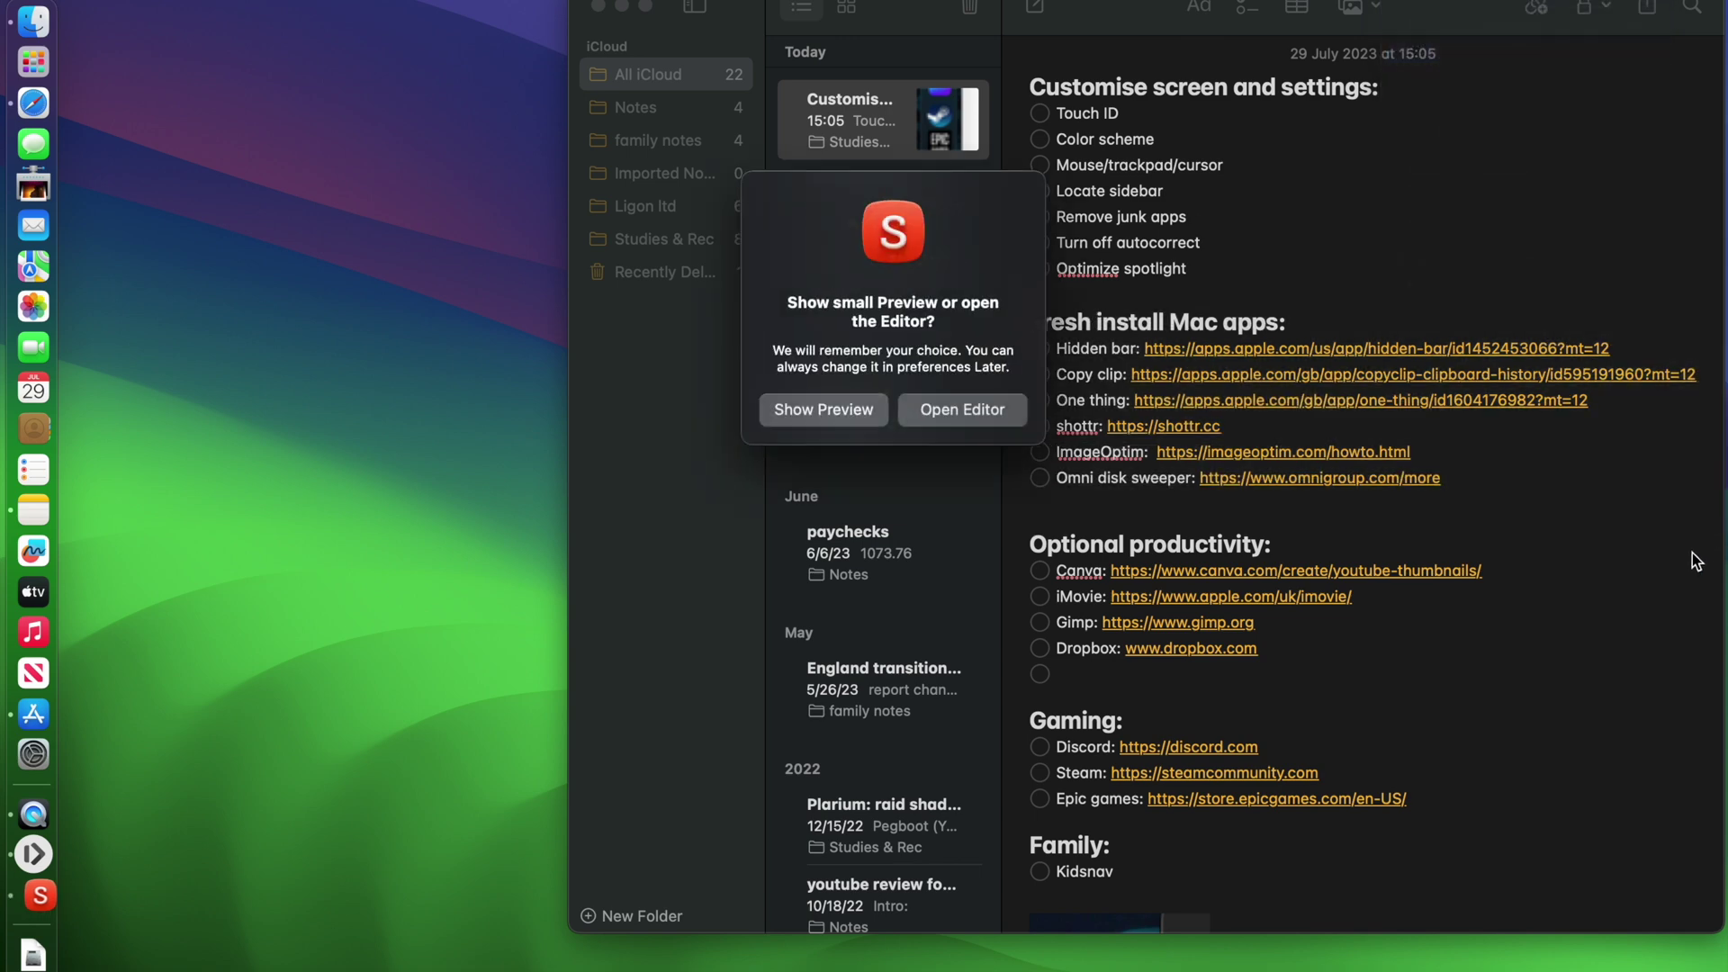
{"action": "left_click", "coordinate": [1013, 421]}
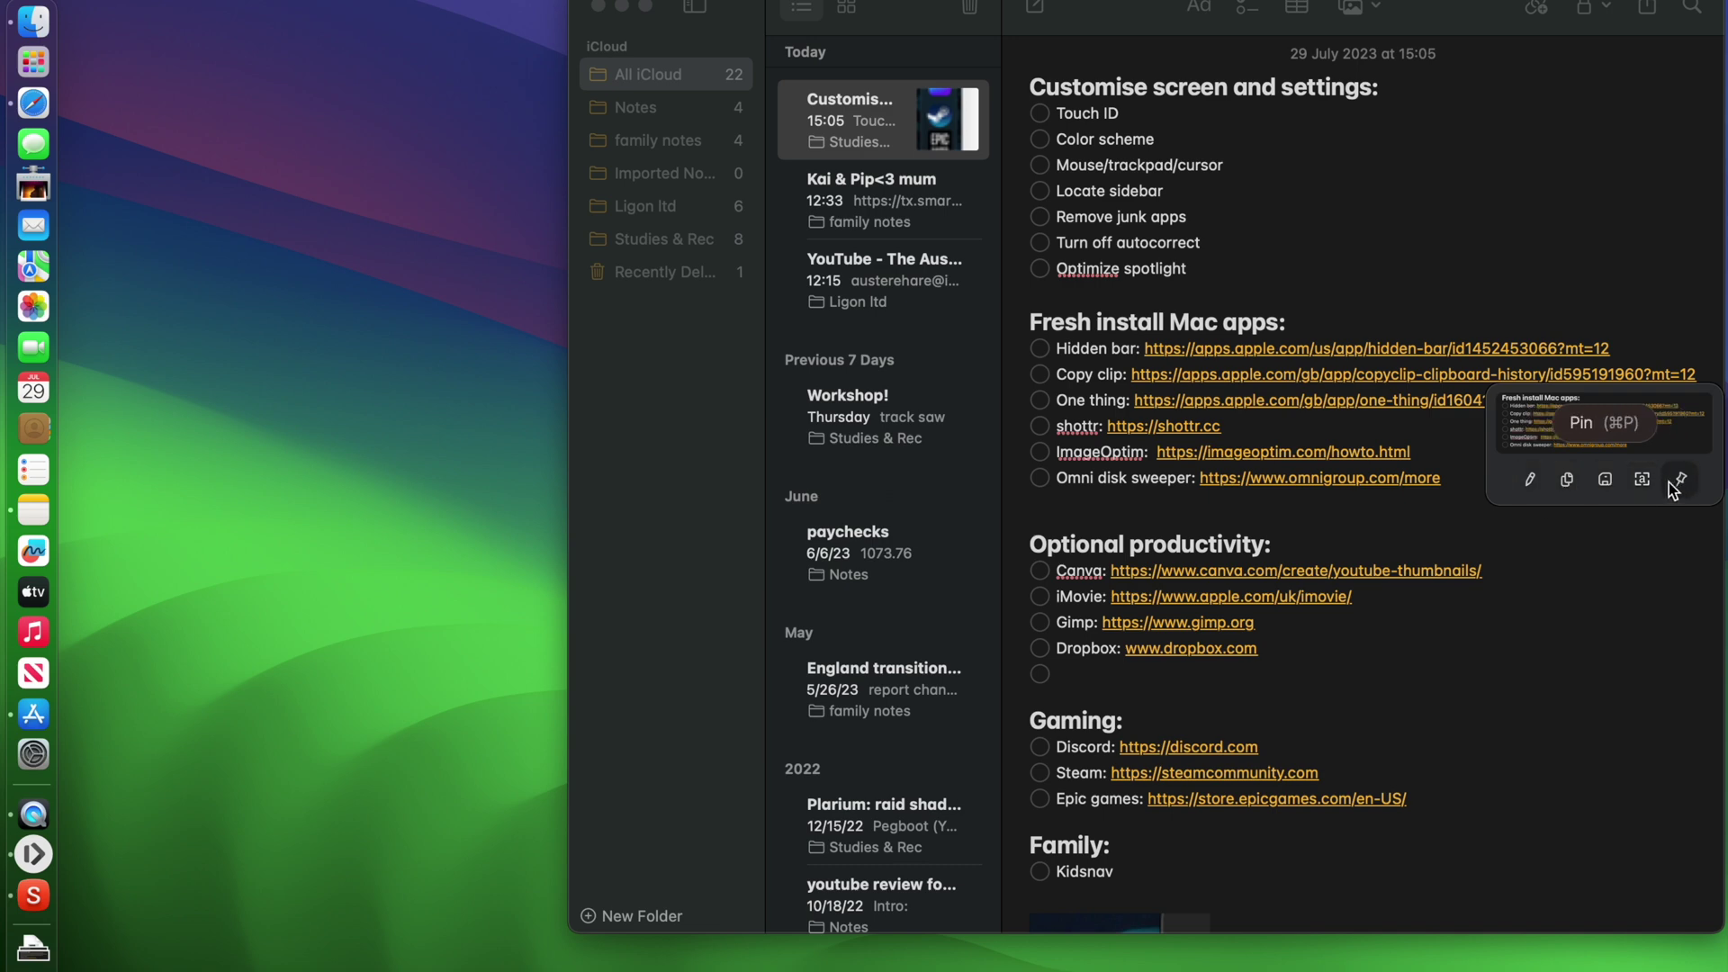
{"action": "left_click", "coordinate": [1528, 482]}
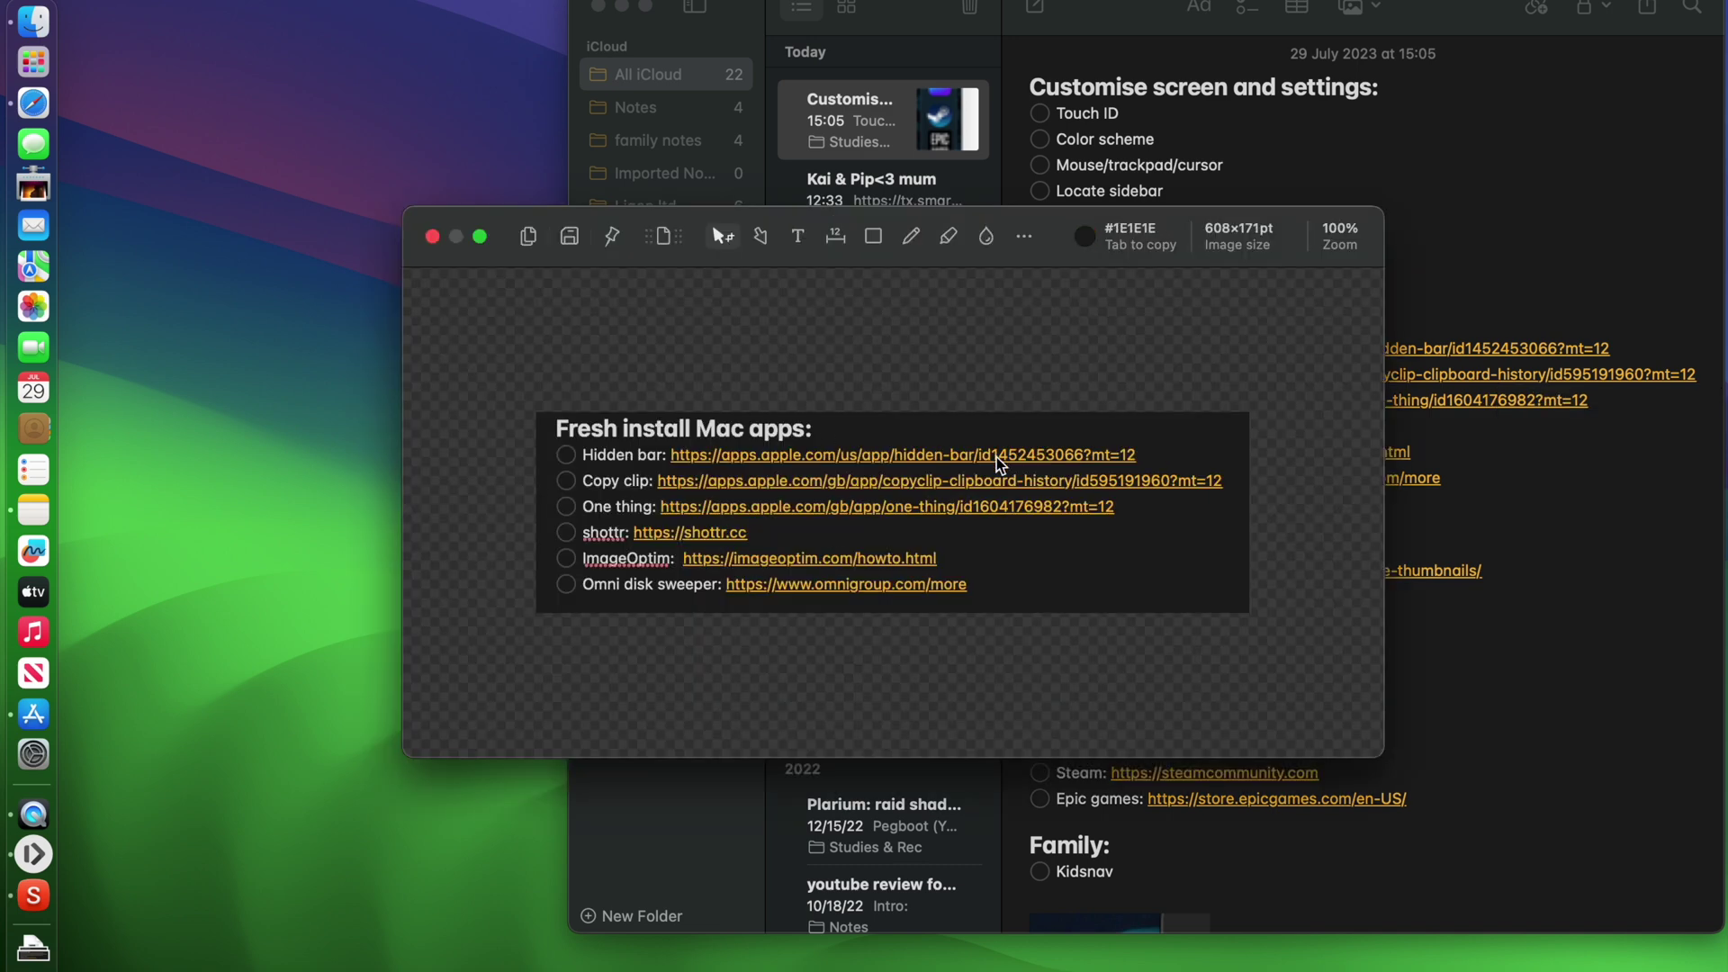
Step: Close the area capture, take a full-screen screenshot with Shottr, and close its editor window
{"action": "left_click", "coordinate": [432, 237]}
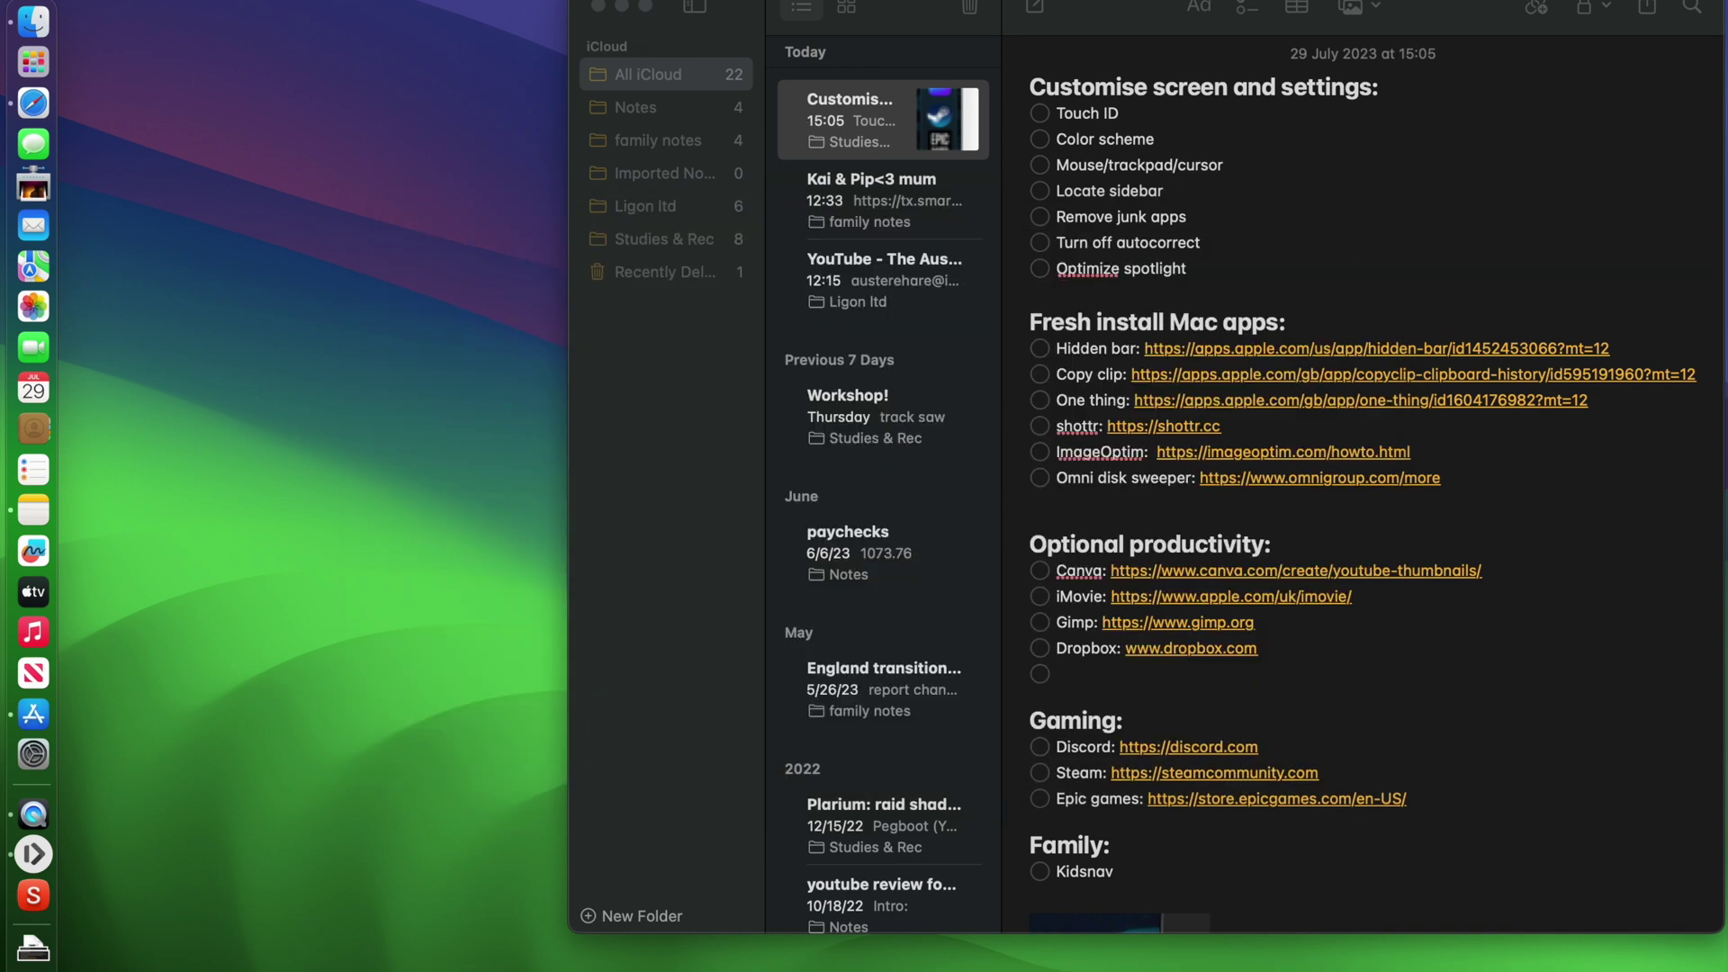
{"action": "left_click", "coordinate": [1400, 0]}
{"action": "left_click", "coordinate": [1447, 27]}
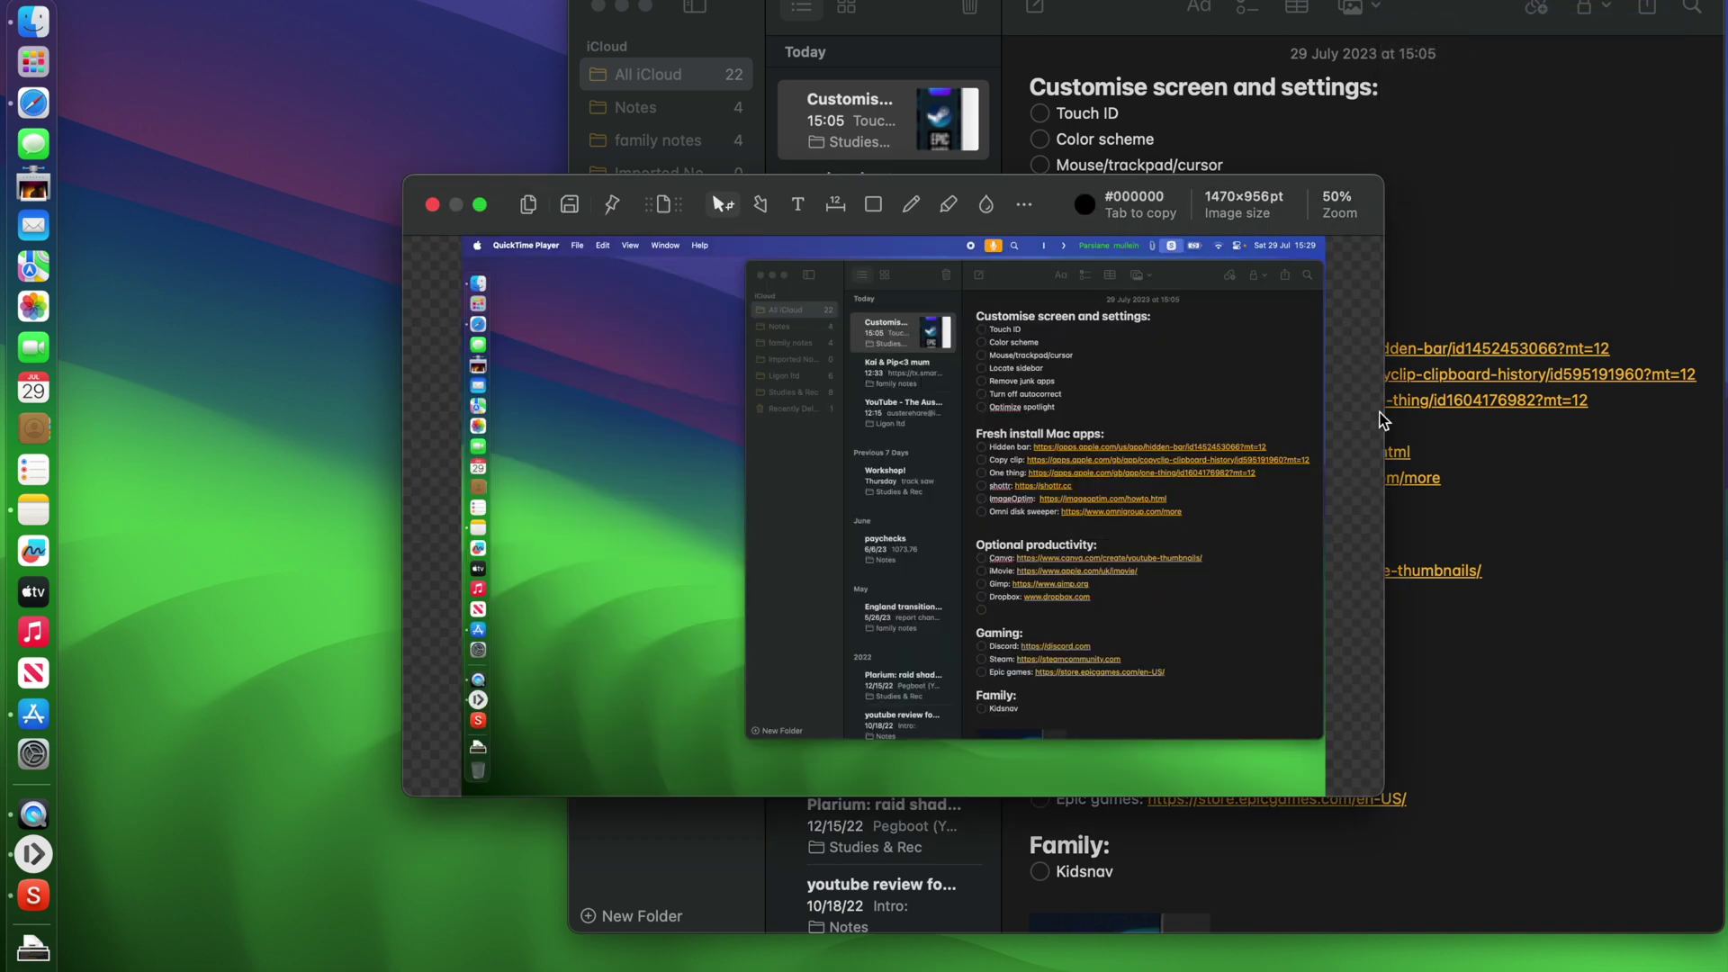
{"action": "left_click", "coordinate": [432, 205]}
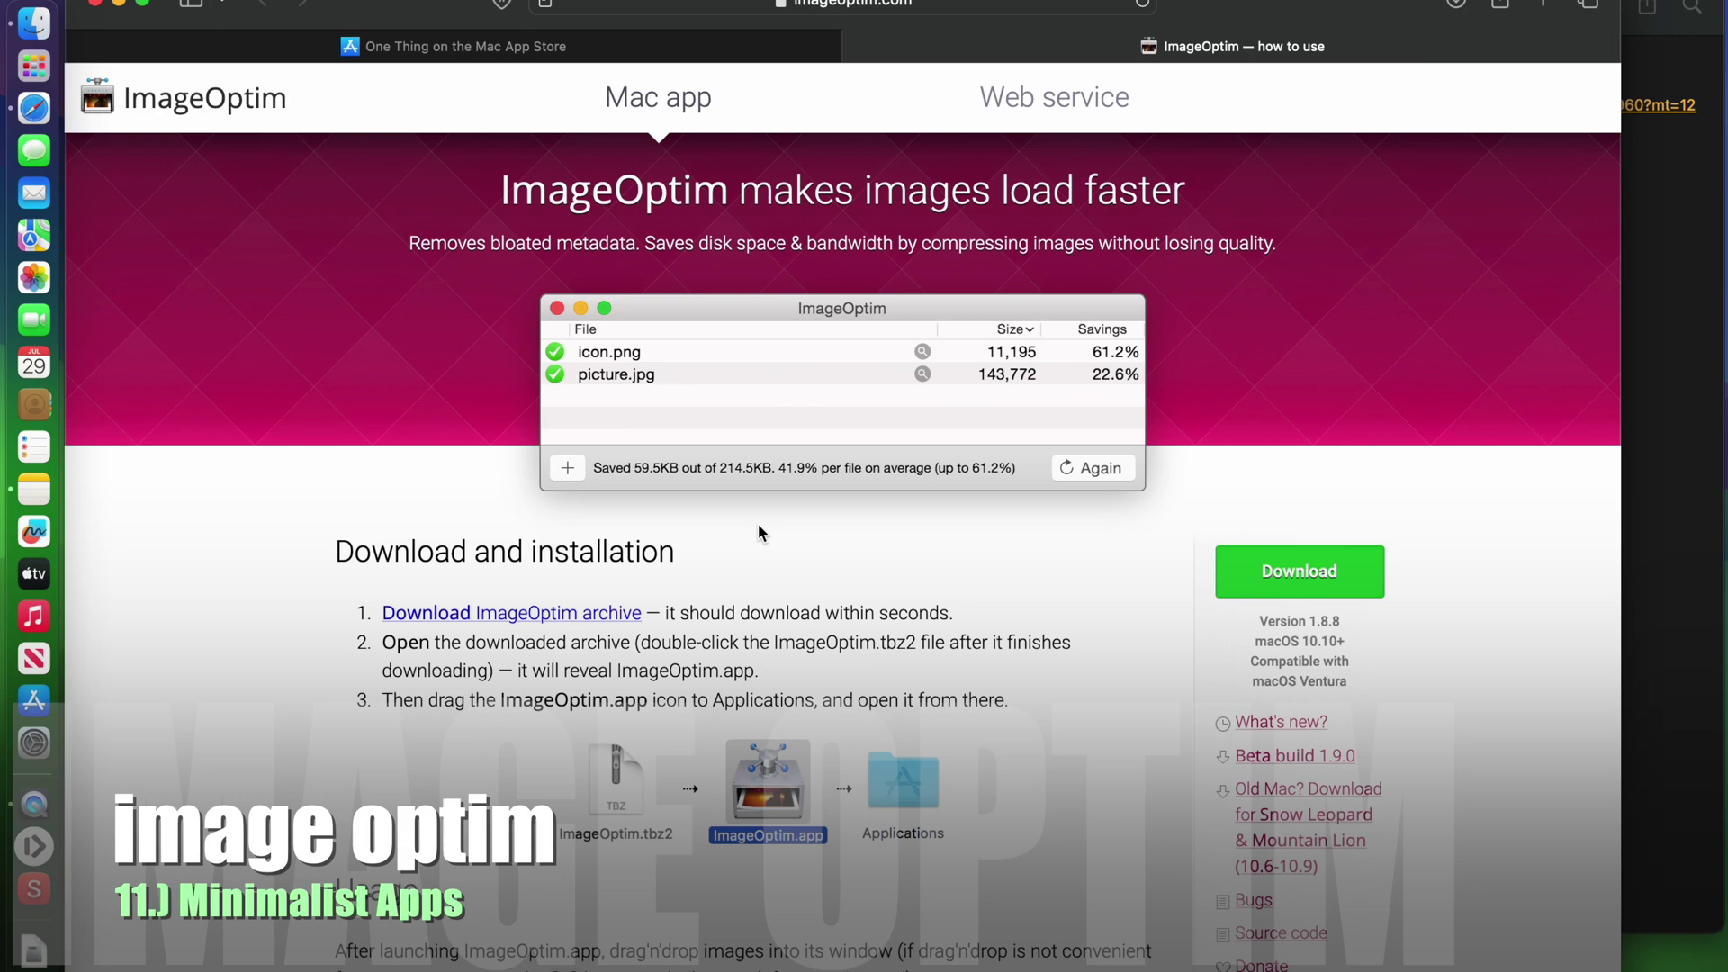
Step: Download ImageOptim from its web page, allow downloads from imageoptim.com, and minimise the browser
{"action": "left_click", "coordinate": [1288, 567]}
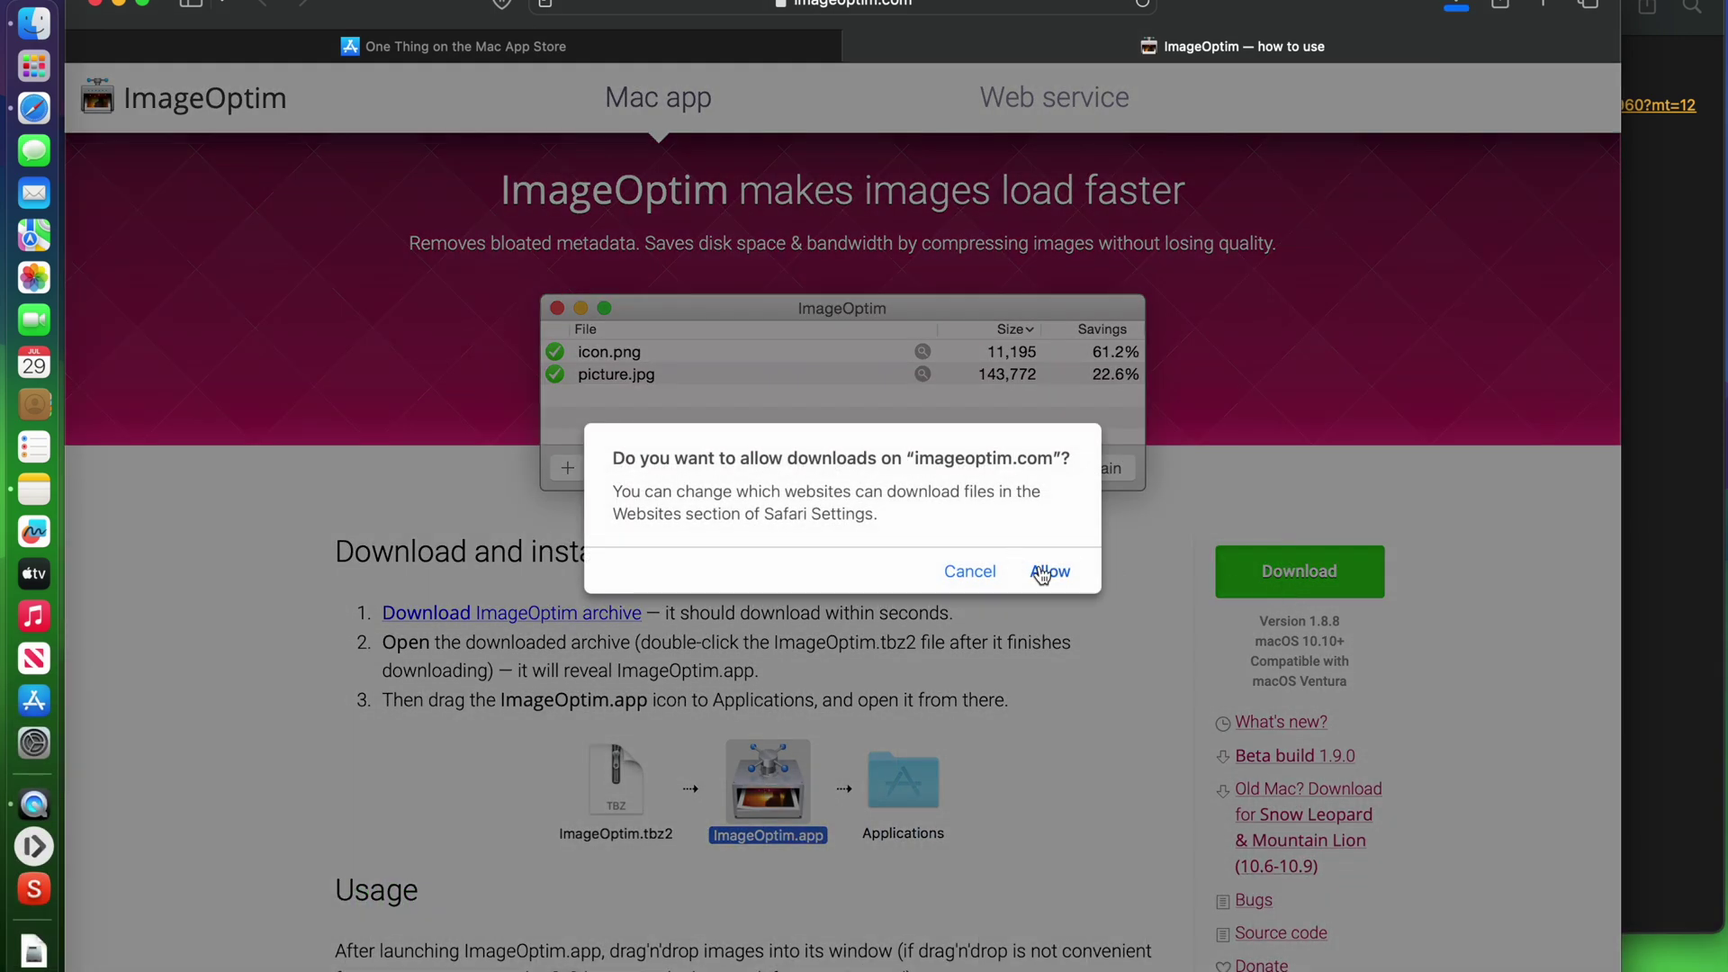
{"action": "left_click", "coordinate": [1049, 571]}
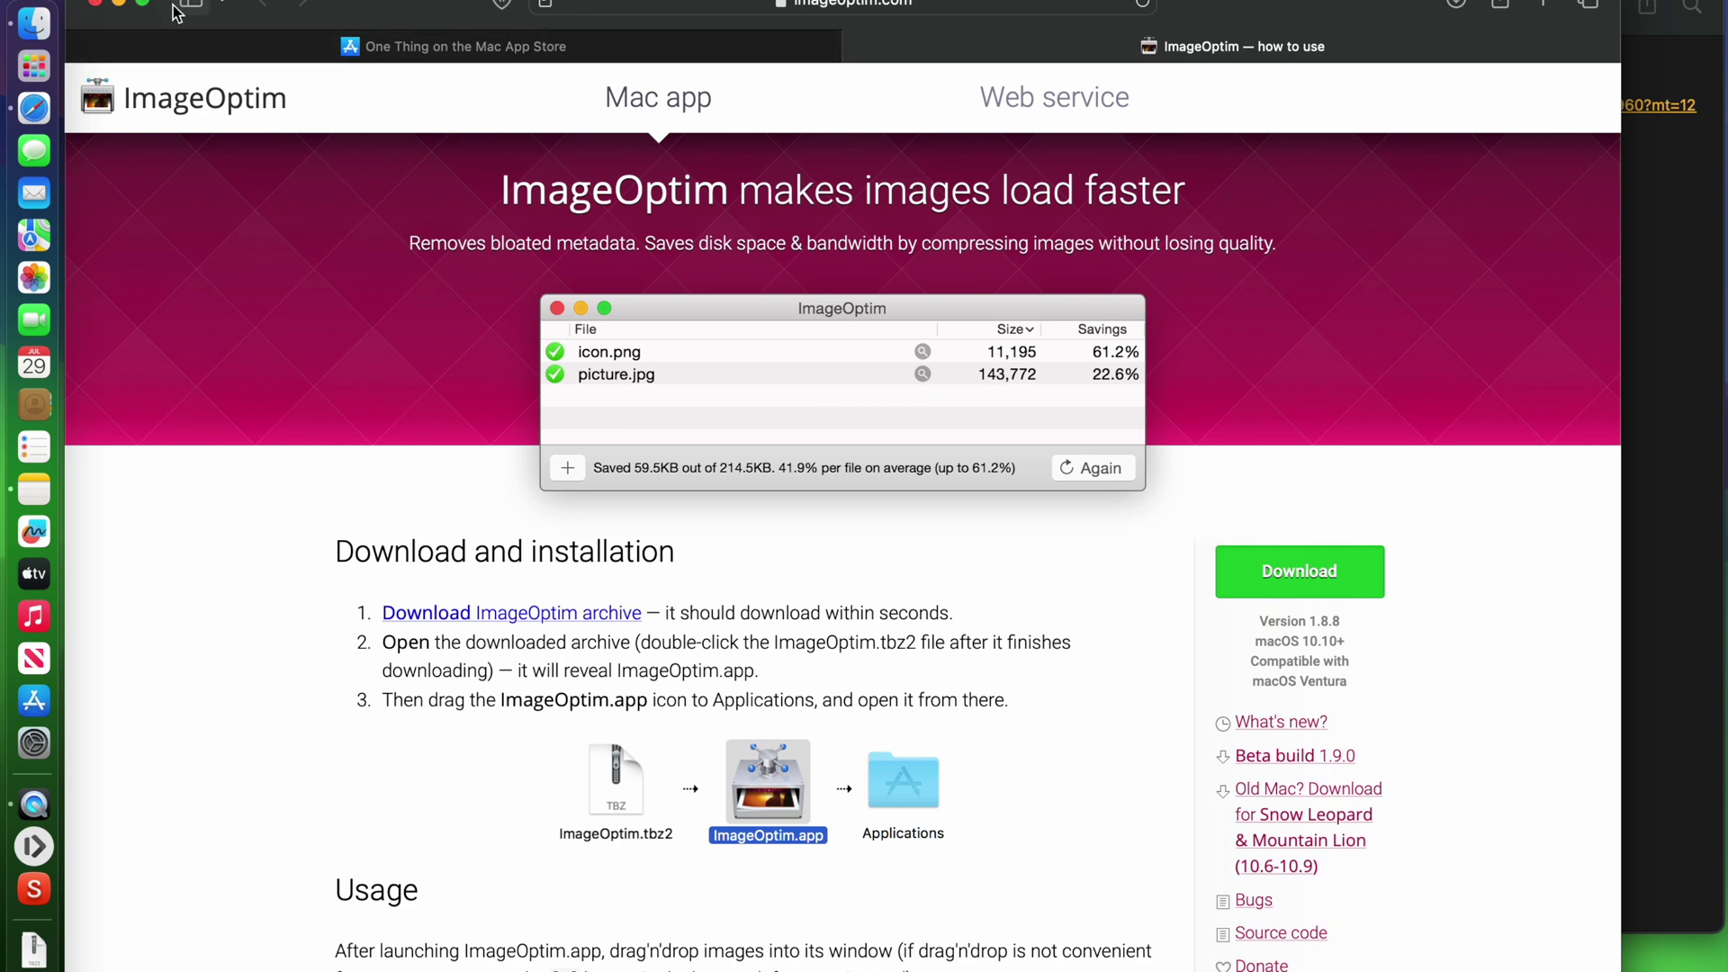
{"action": "left_click", "coordinate": [119, 3]}
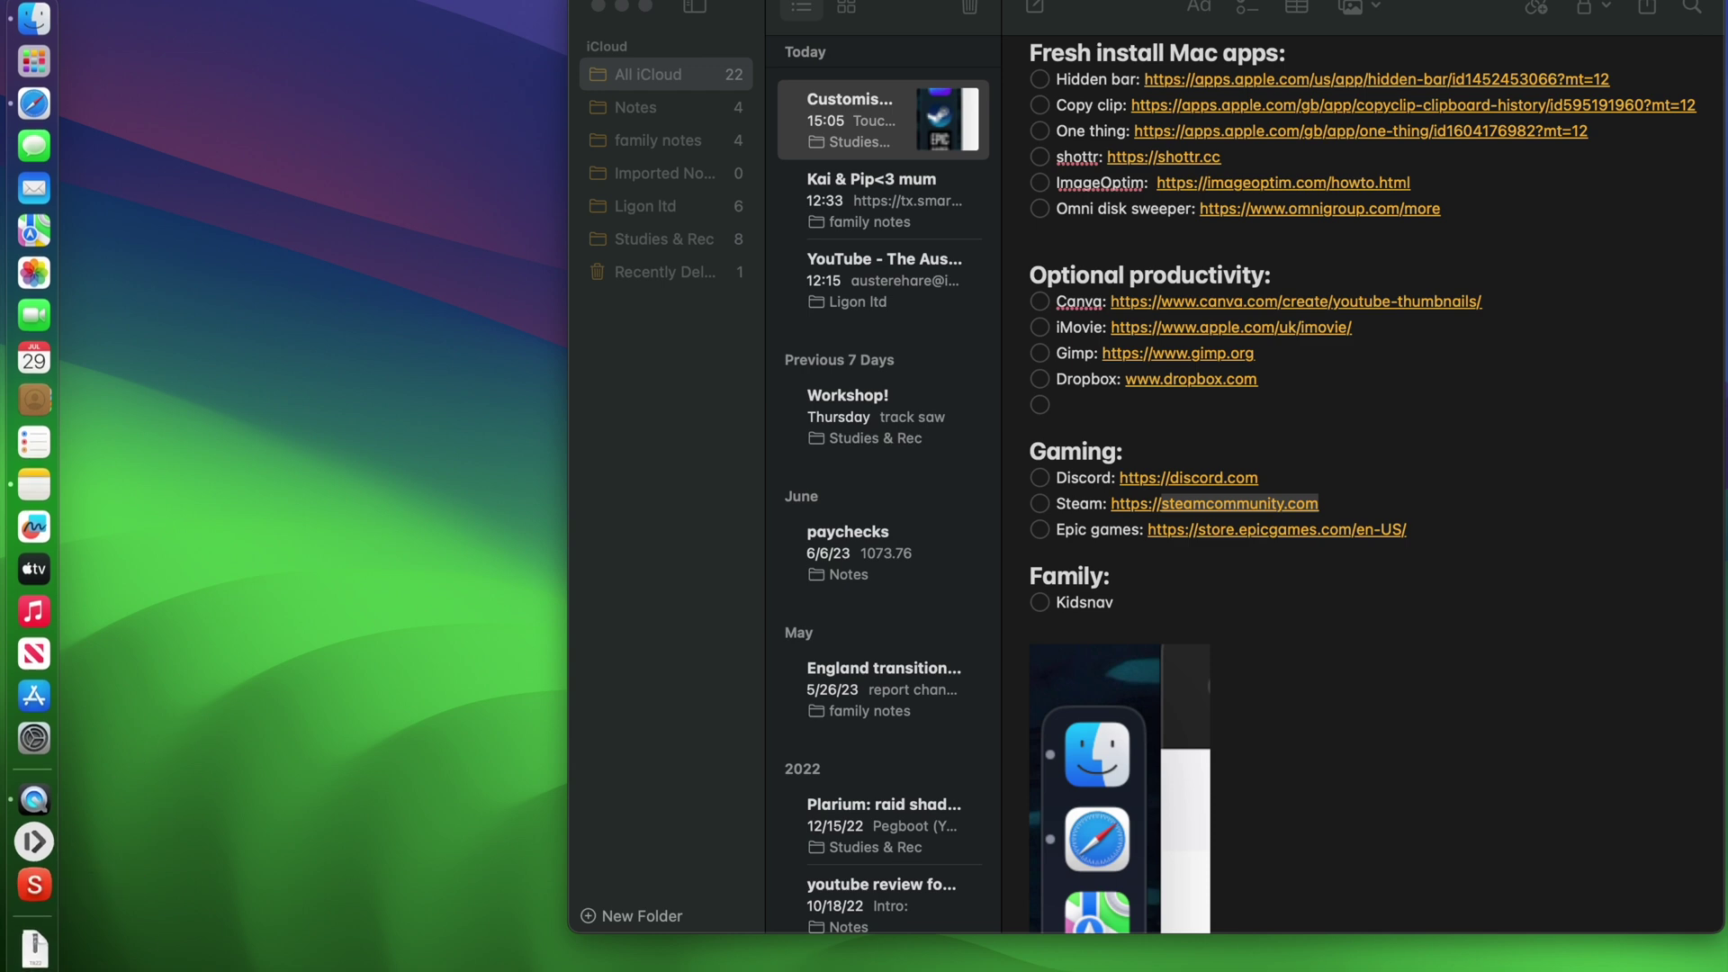
Step: Open the Downloads folder in Finder and move Shottr-1.7.1.dmg to the Bin
{"action": "left_click", "coordinate": [36, 952]}
{"action": "left_click", "coordinate": [469, 900]}
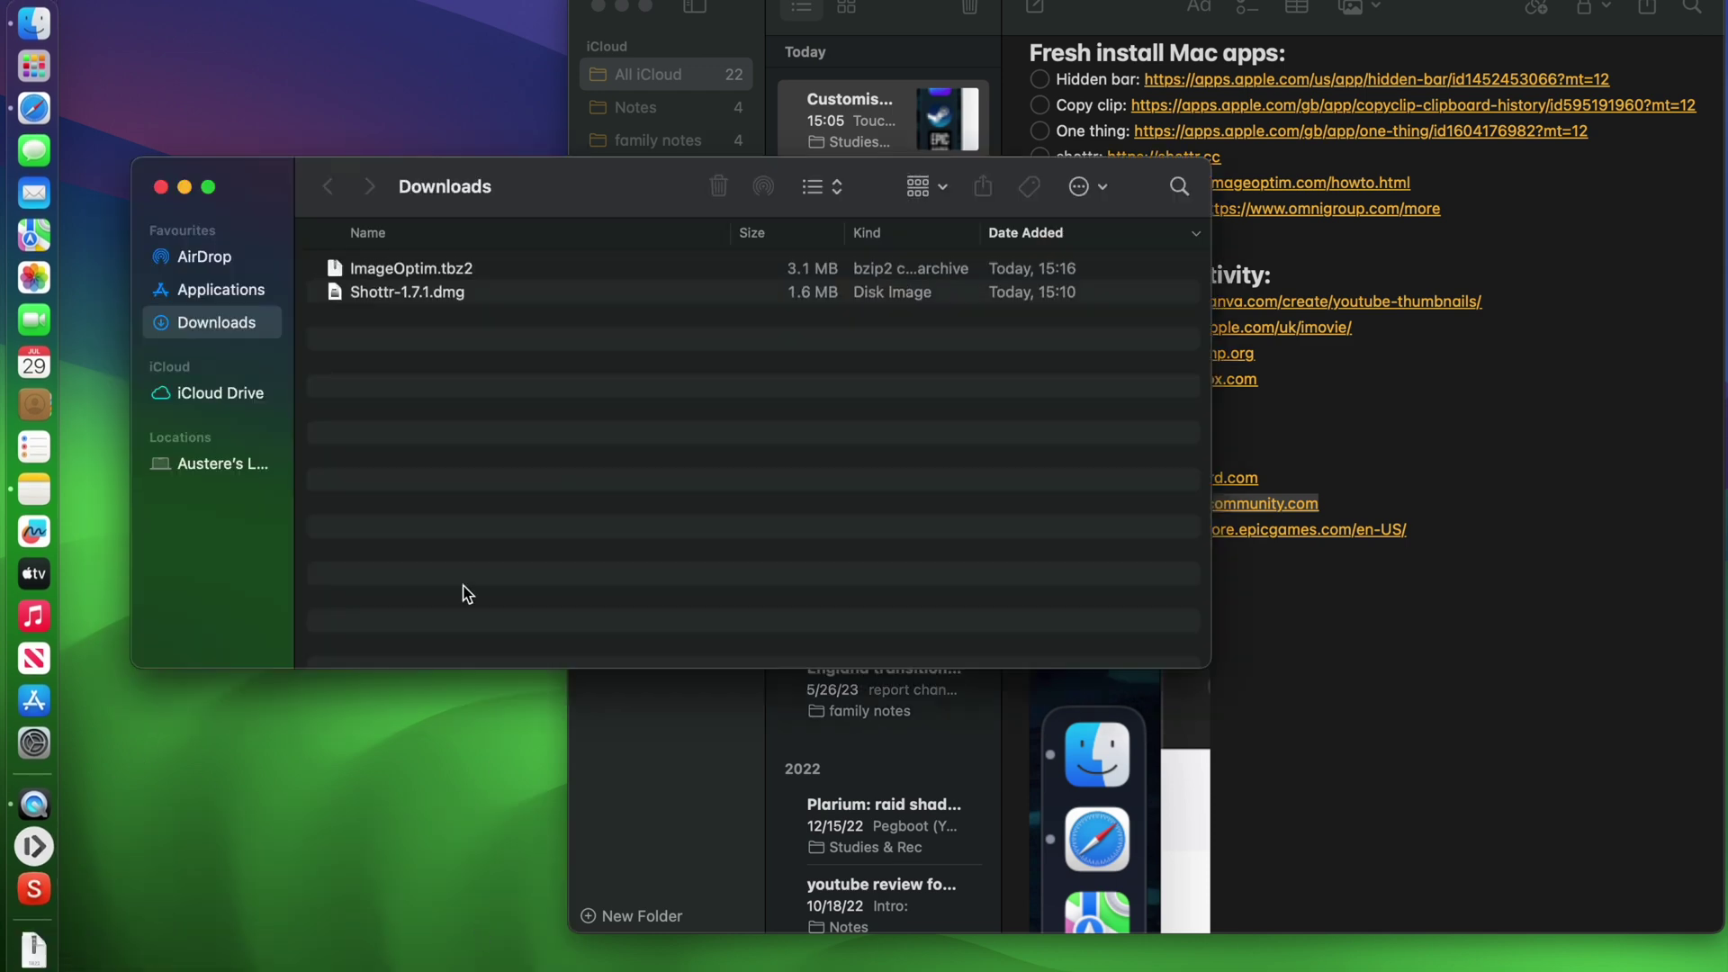
{"action": "left_click", "coordinate": [430, 292]}
{"action": "right_click", "coordinate": [422, 292]}
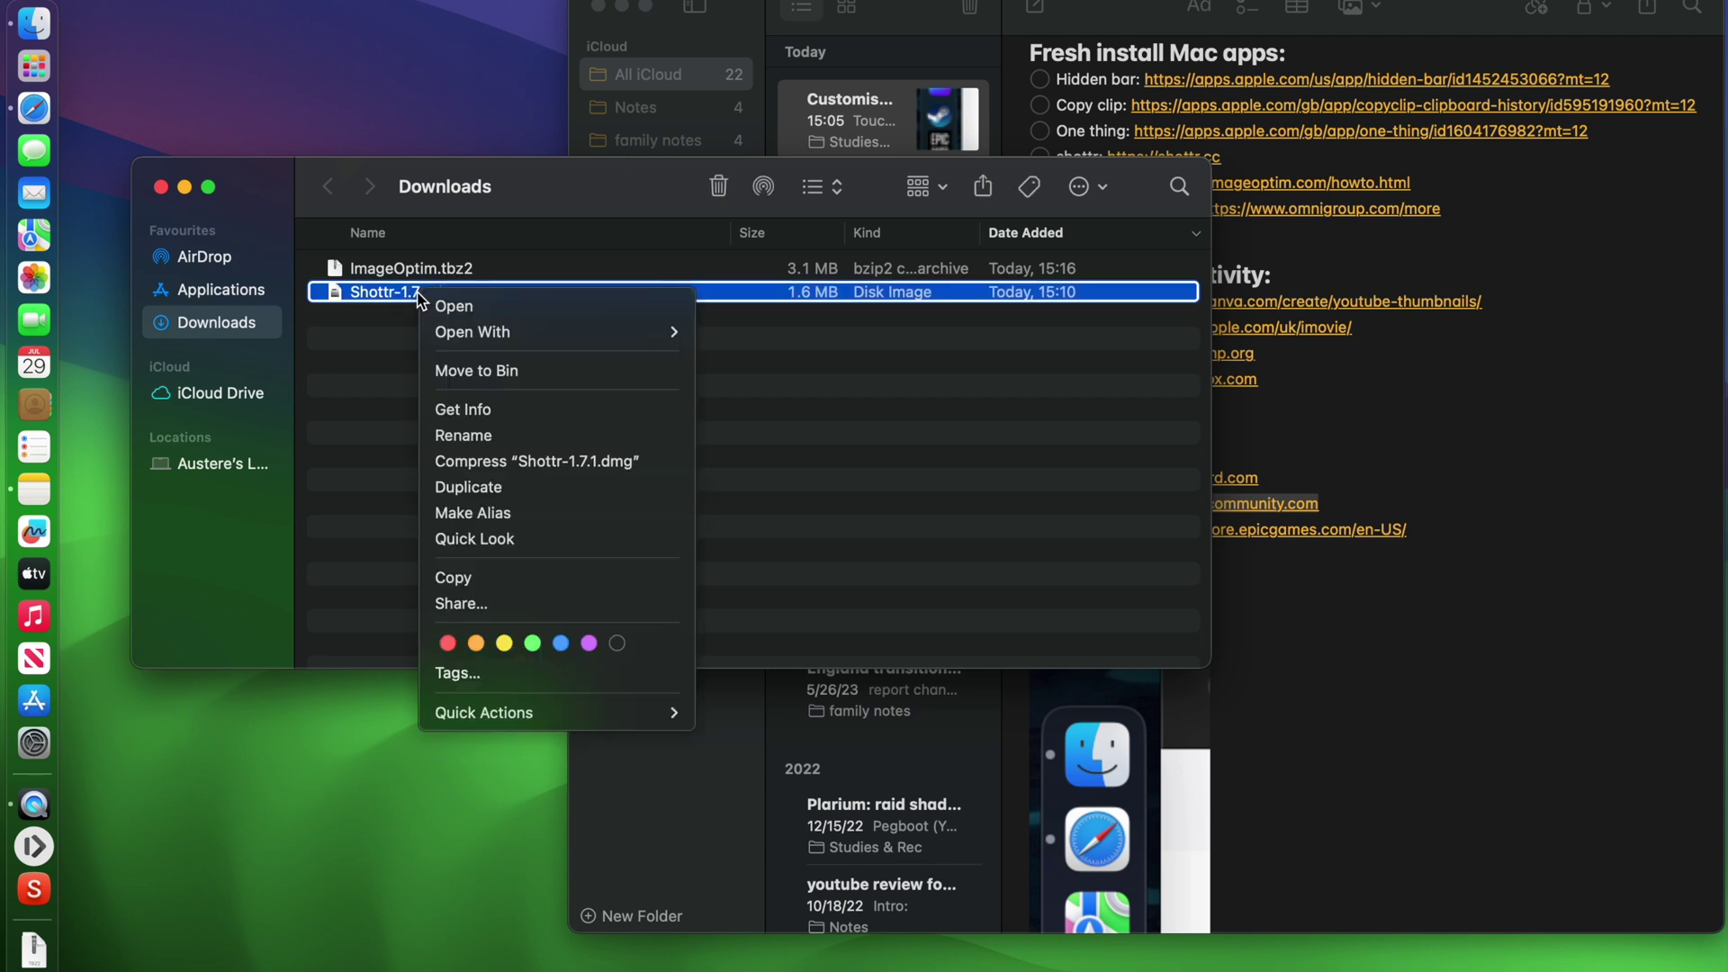
{"action": "left_click", "coordinate": [463, 371]}
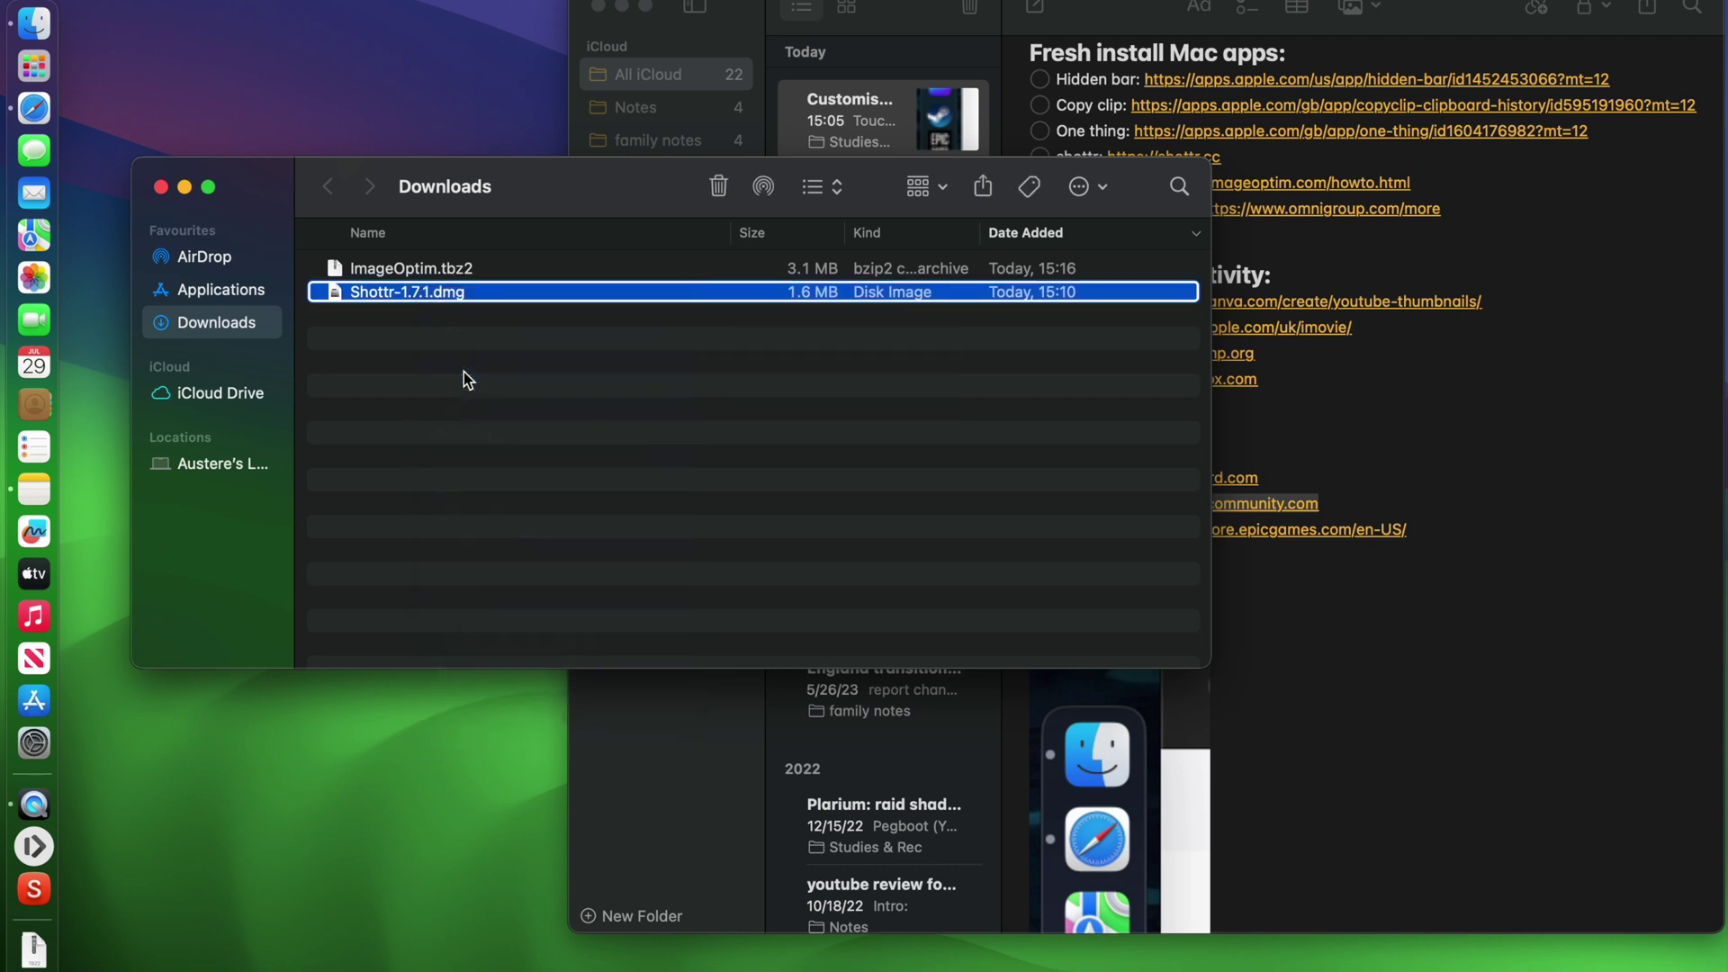
Step: Extract ImageOptim.tbz2, open ImageOptim.app, and install Rosetta by authorising it with the account password
{"action": "double_click", "coordinate": [403, 276]}
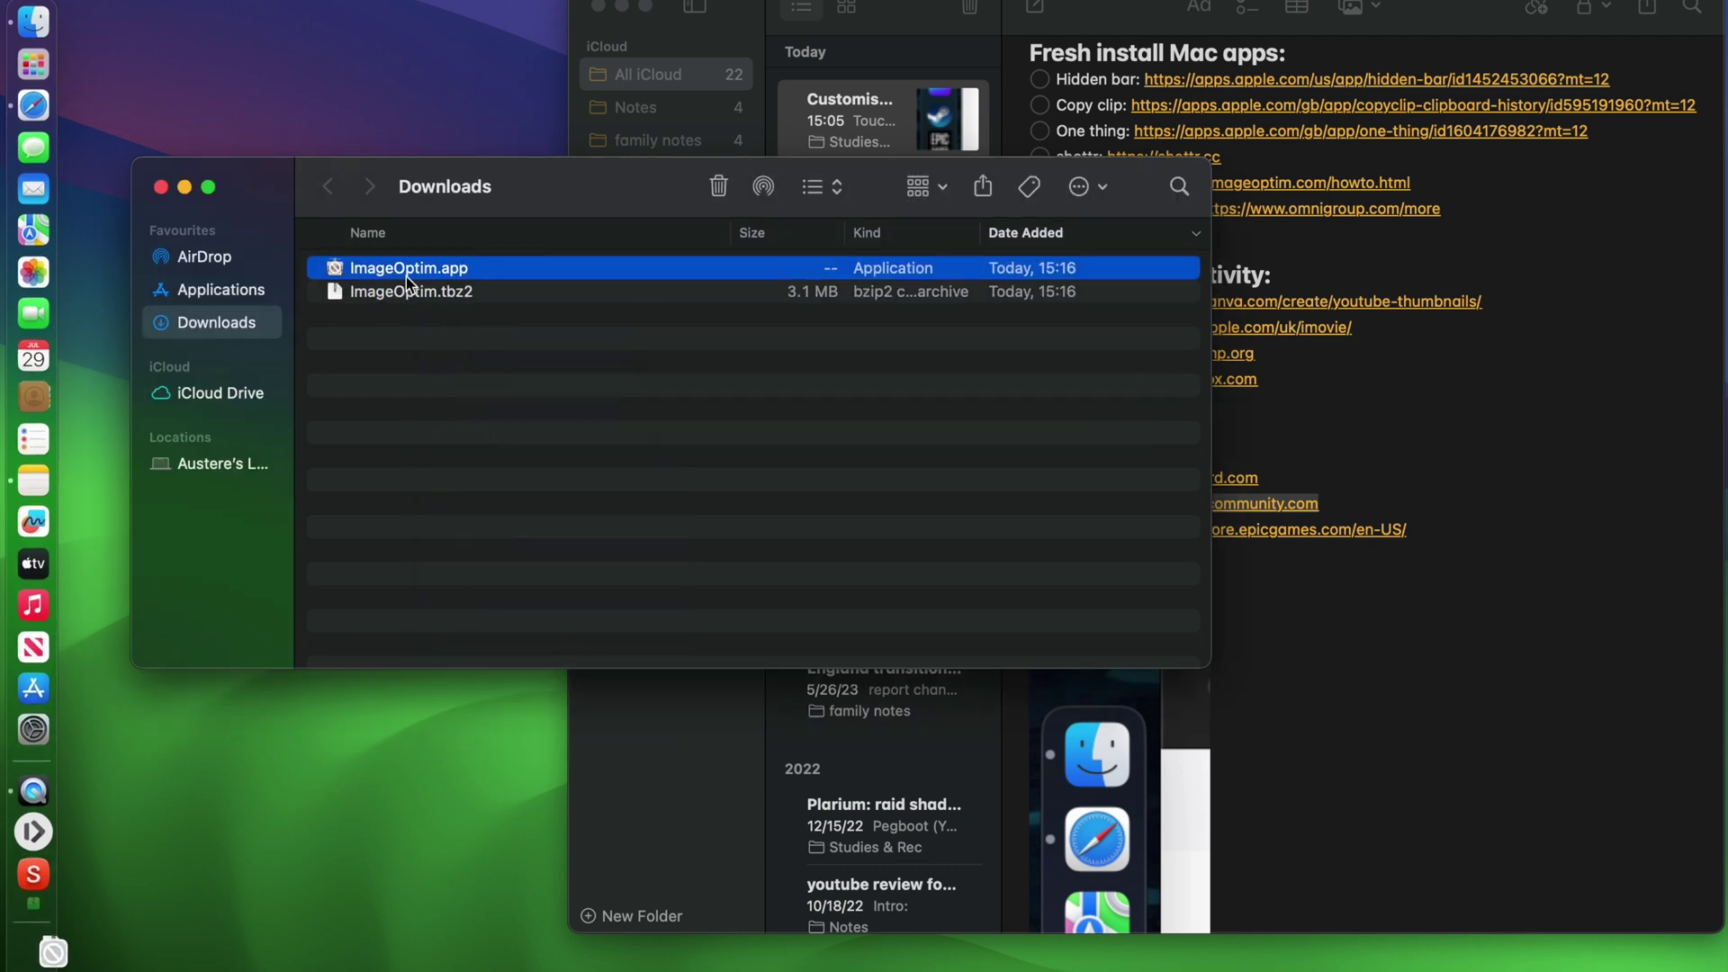
{"action": "double_click", "coordinate": [385, 270]}
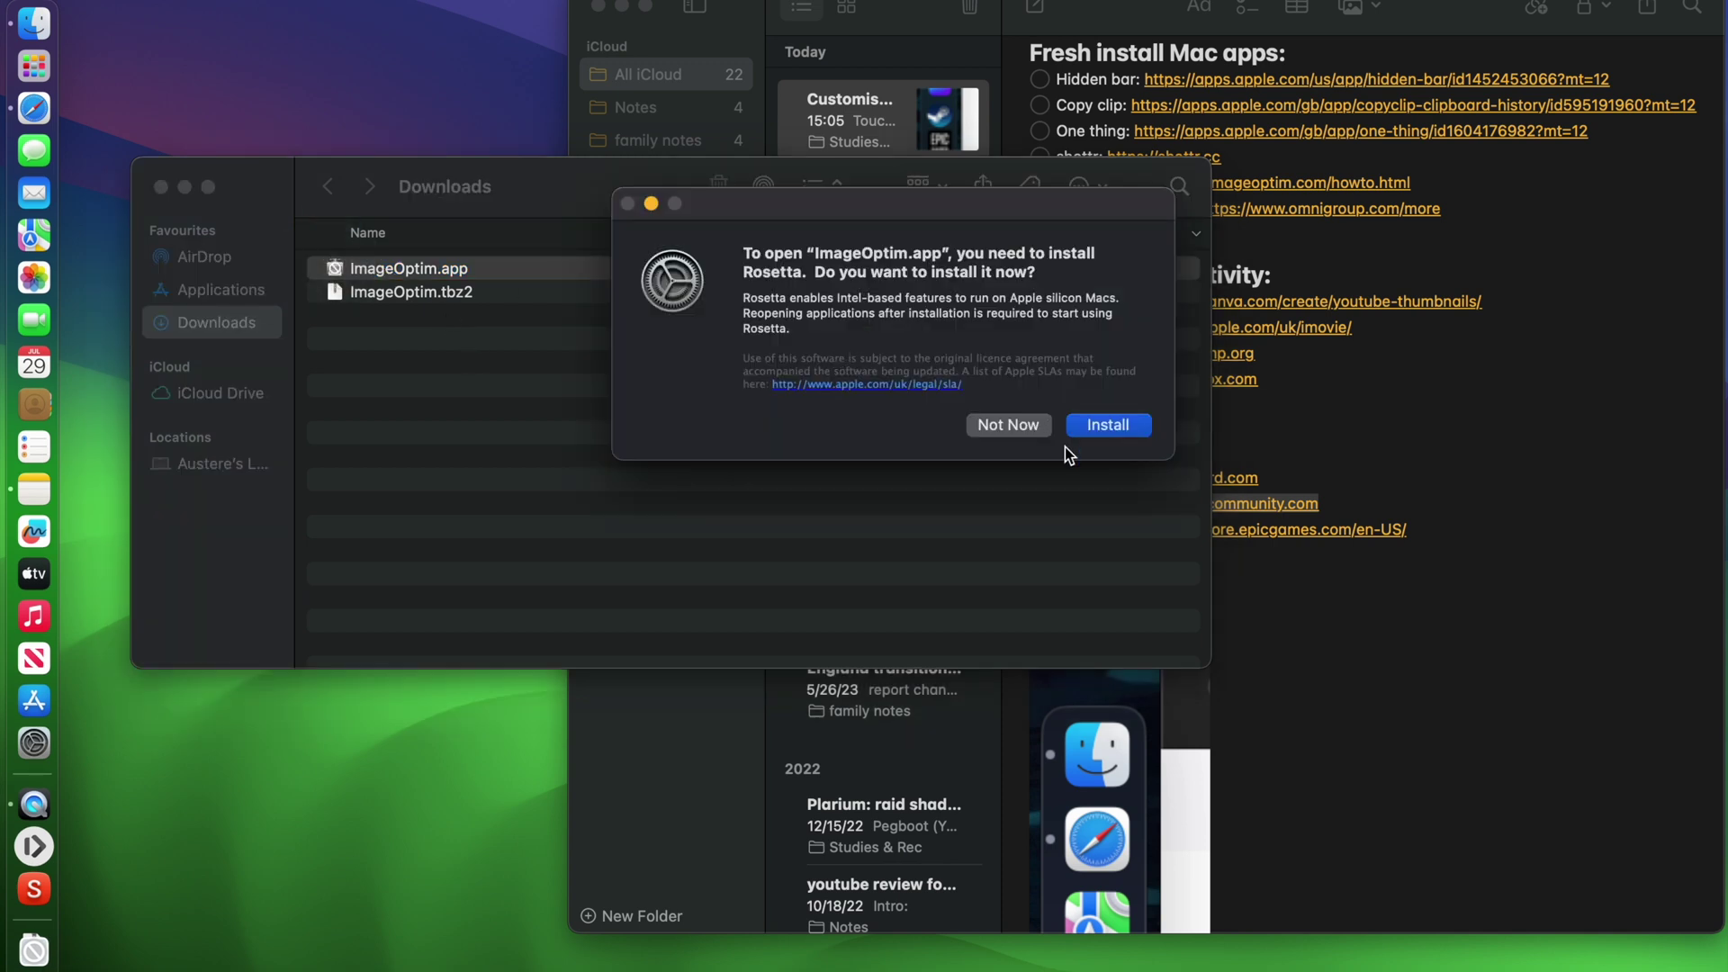
{"action": "left_click", "coordinate": [1110, 429]}
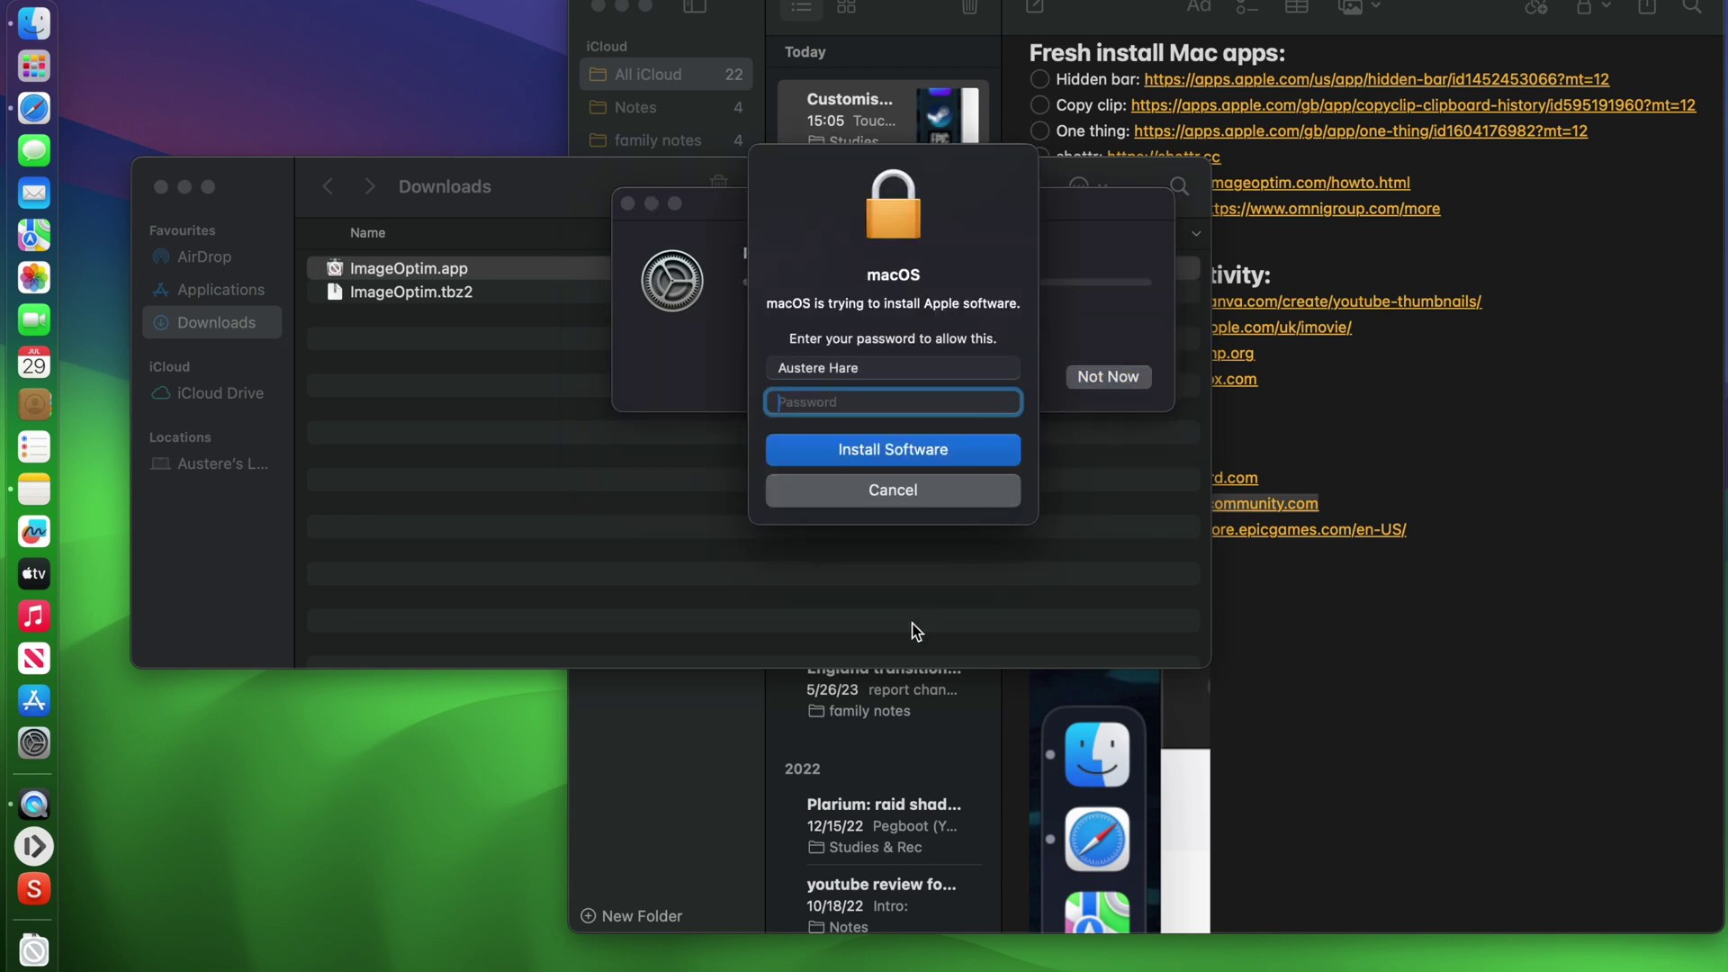
{"action": "type", "text": "**********"}
{"action": "key", "text": "Return"}
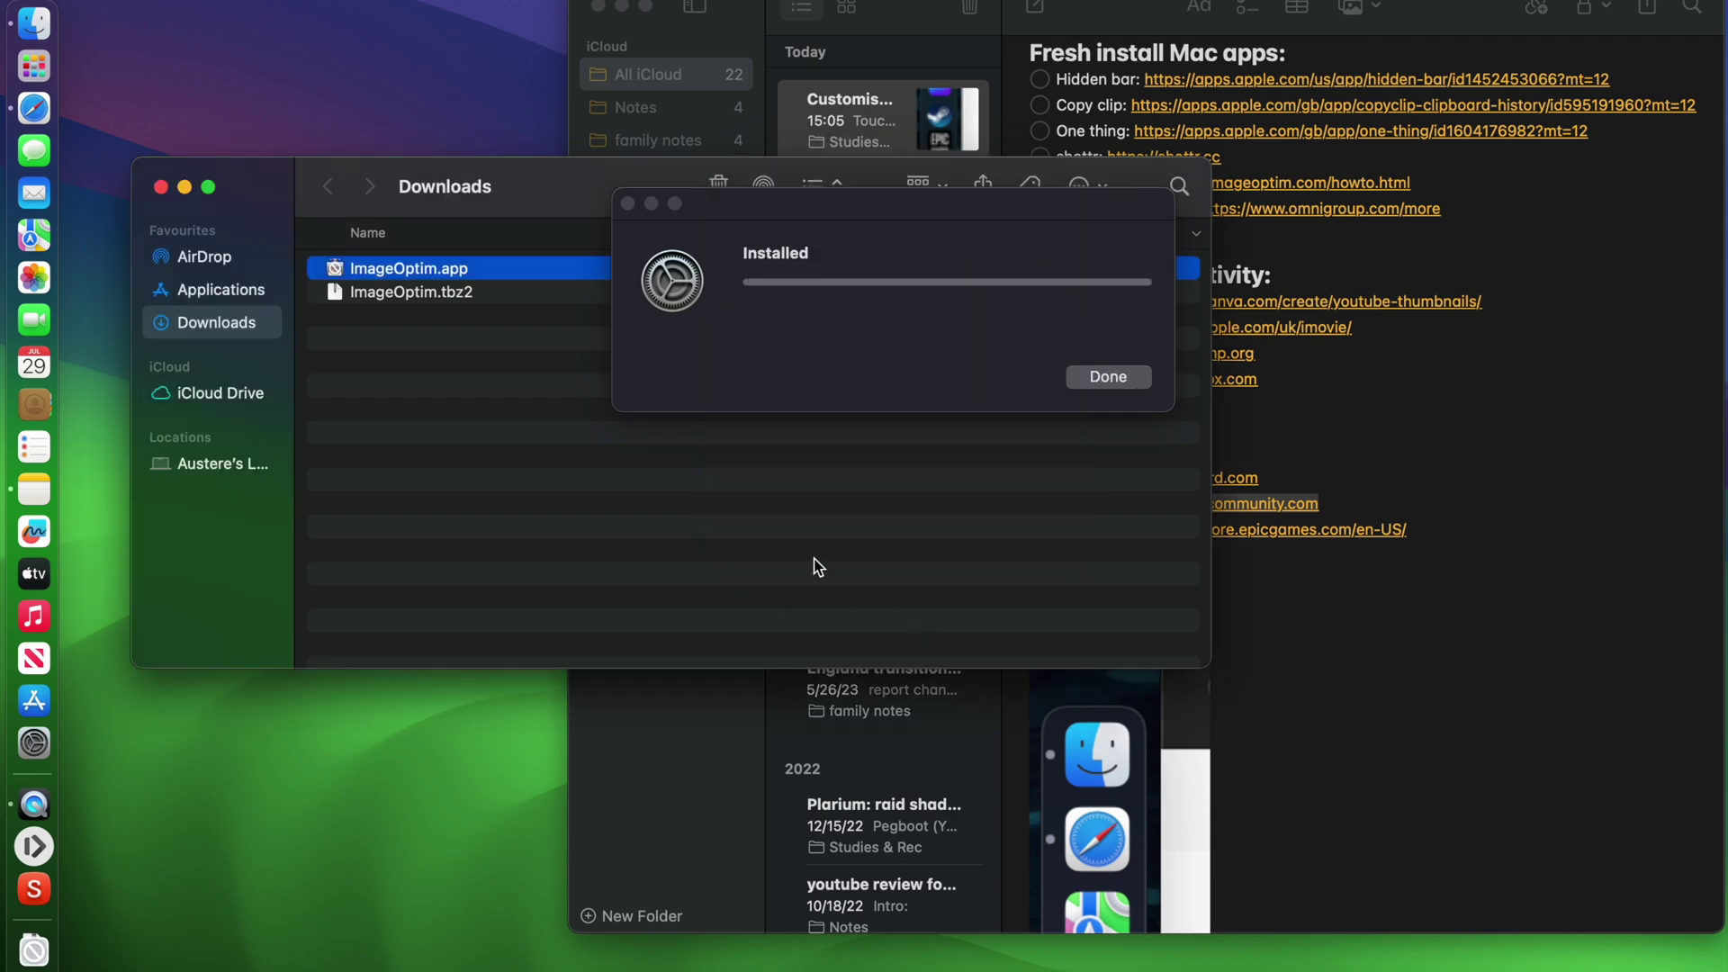
Step: Launch ImageOptim.app from Downloads, confirm opening it, and move its window to the upper part of the desktop
{"action": "double_click", "coordinate": [441, 272]}
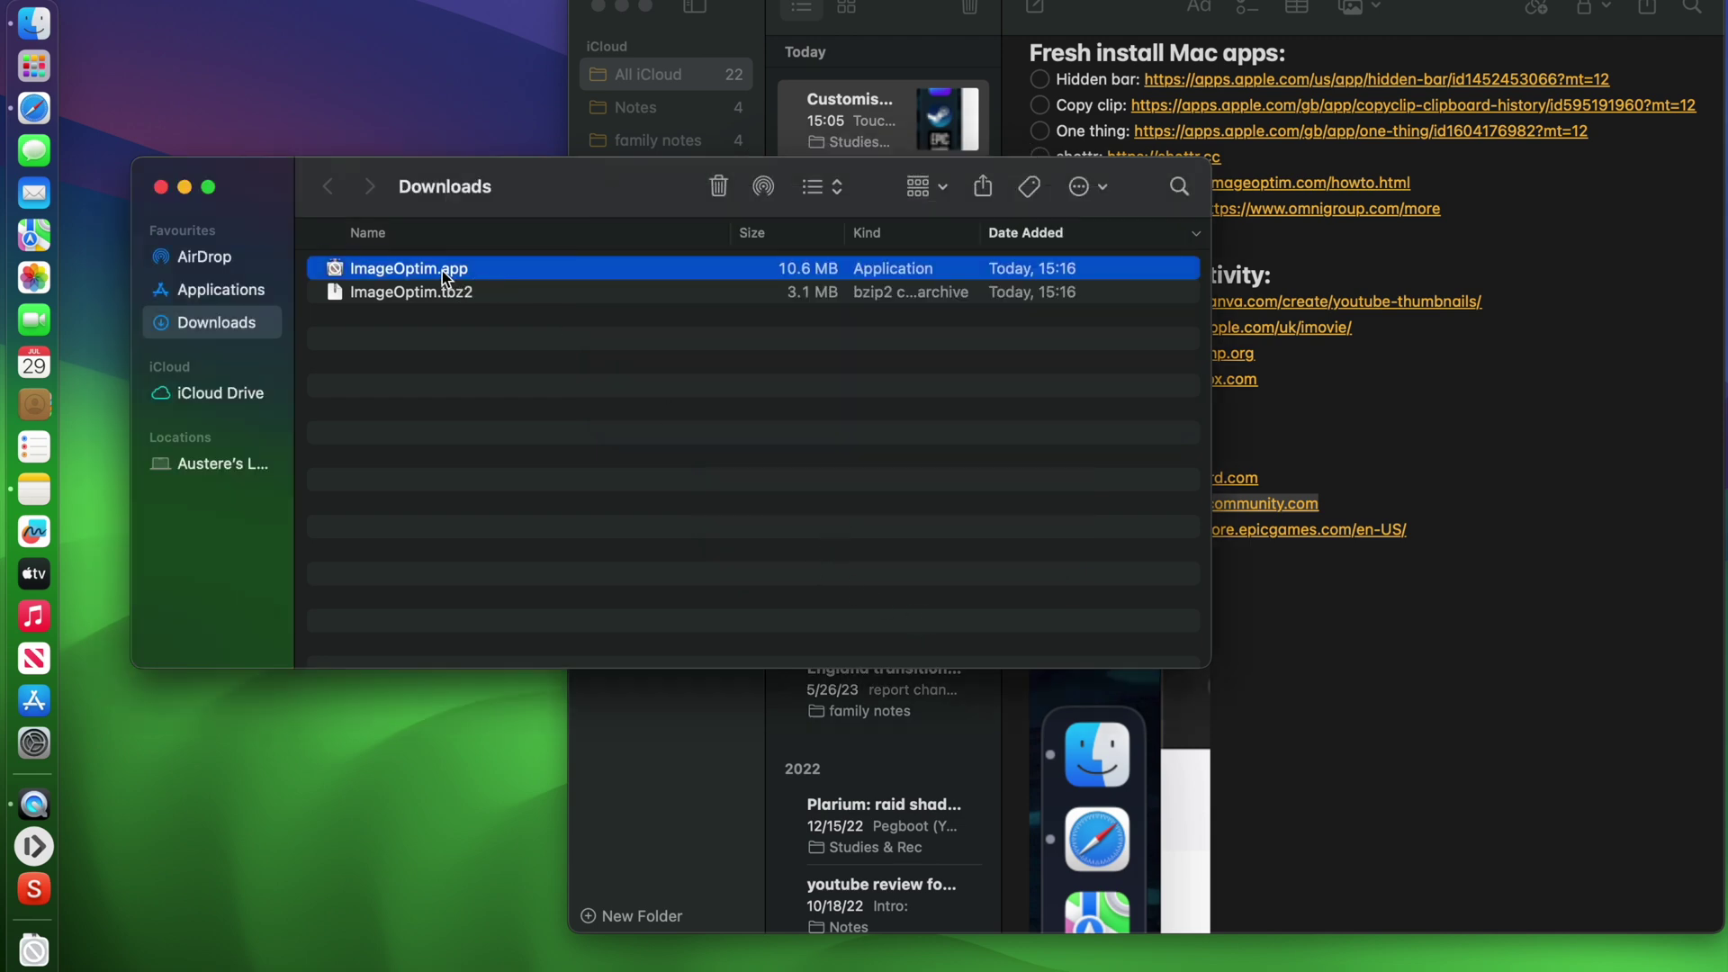
{"action": "left_click", "coordinate": [956, 434]}
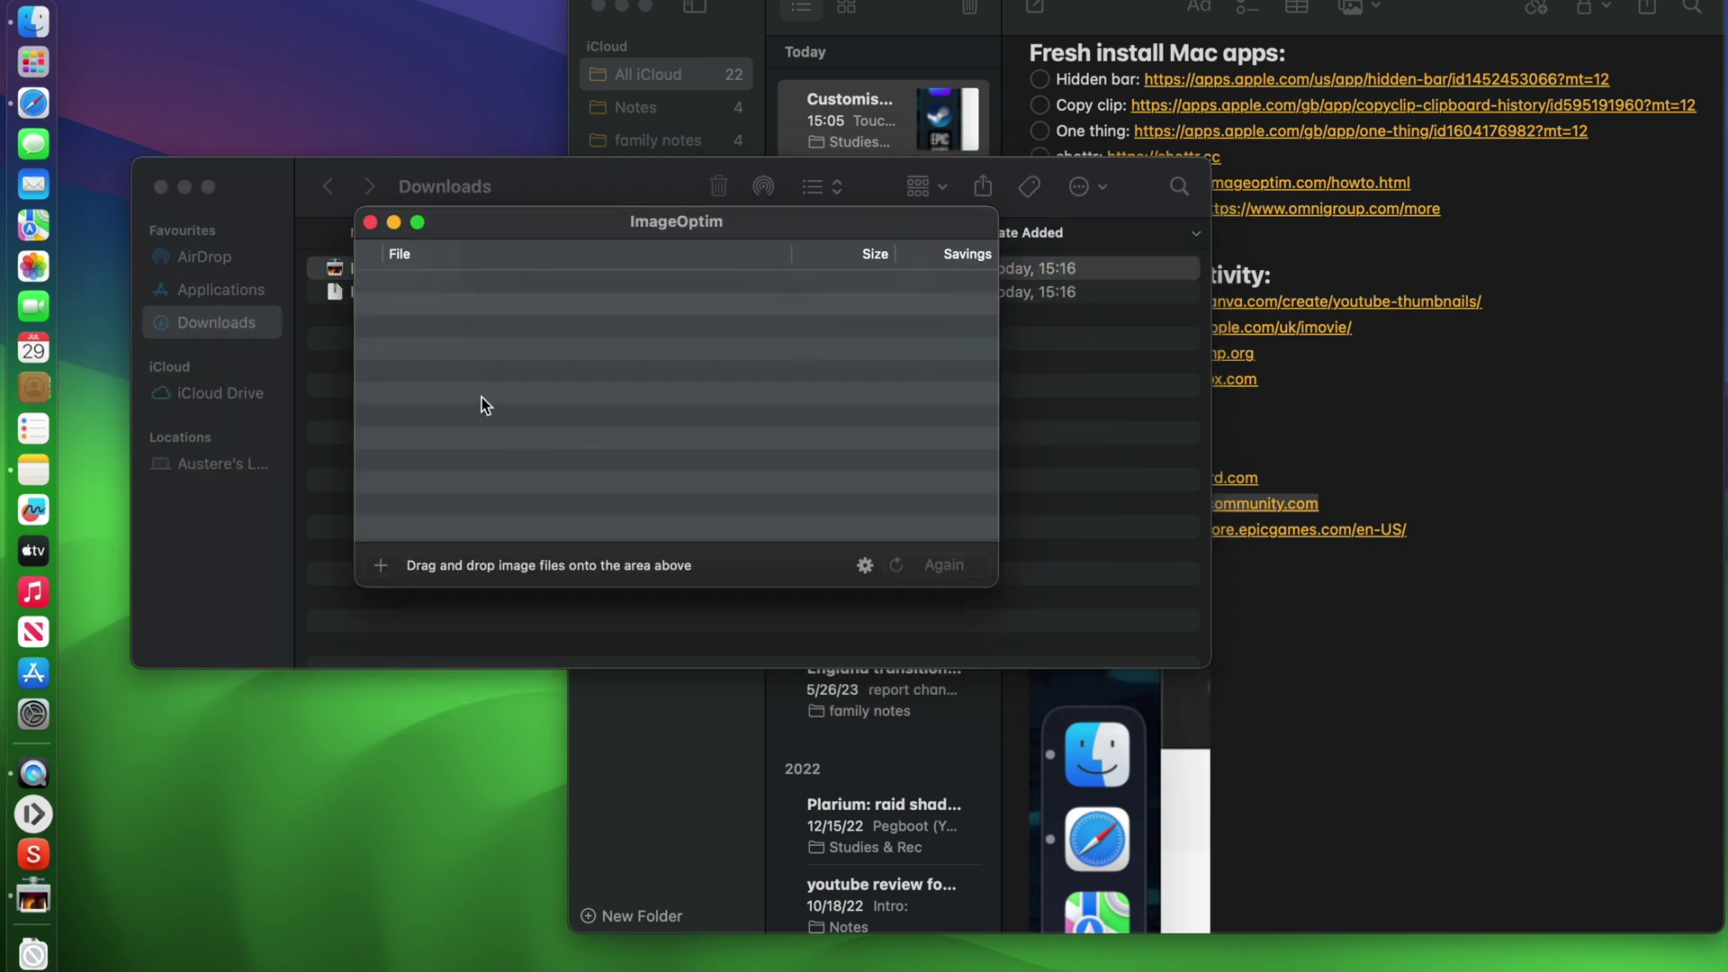
{"action": "left_click_drag", "start_coordinate": [468, 224], "coordinate": [252, 26]}
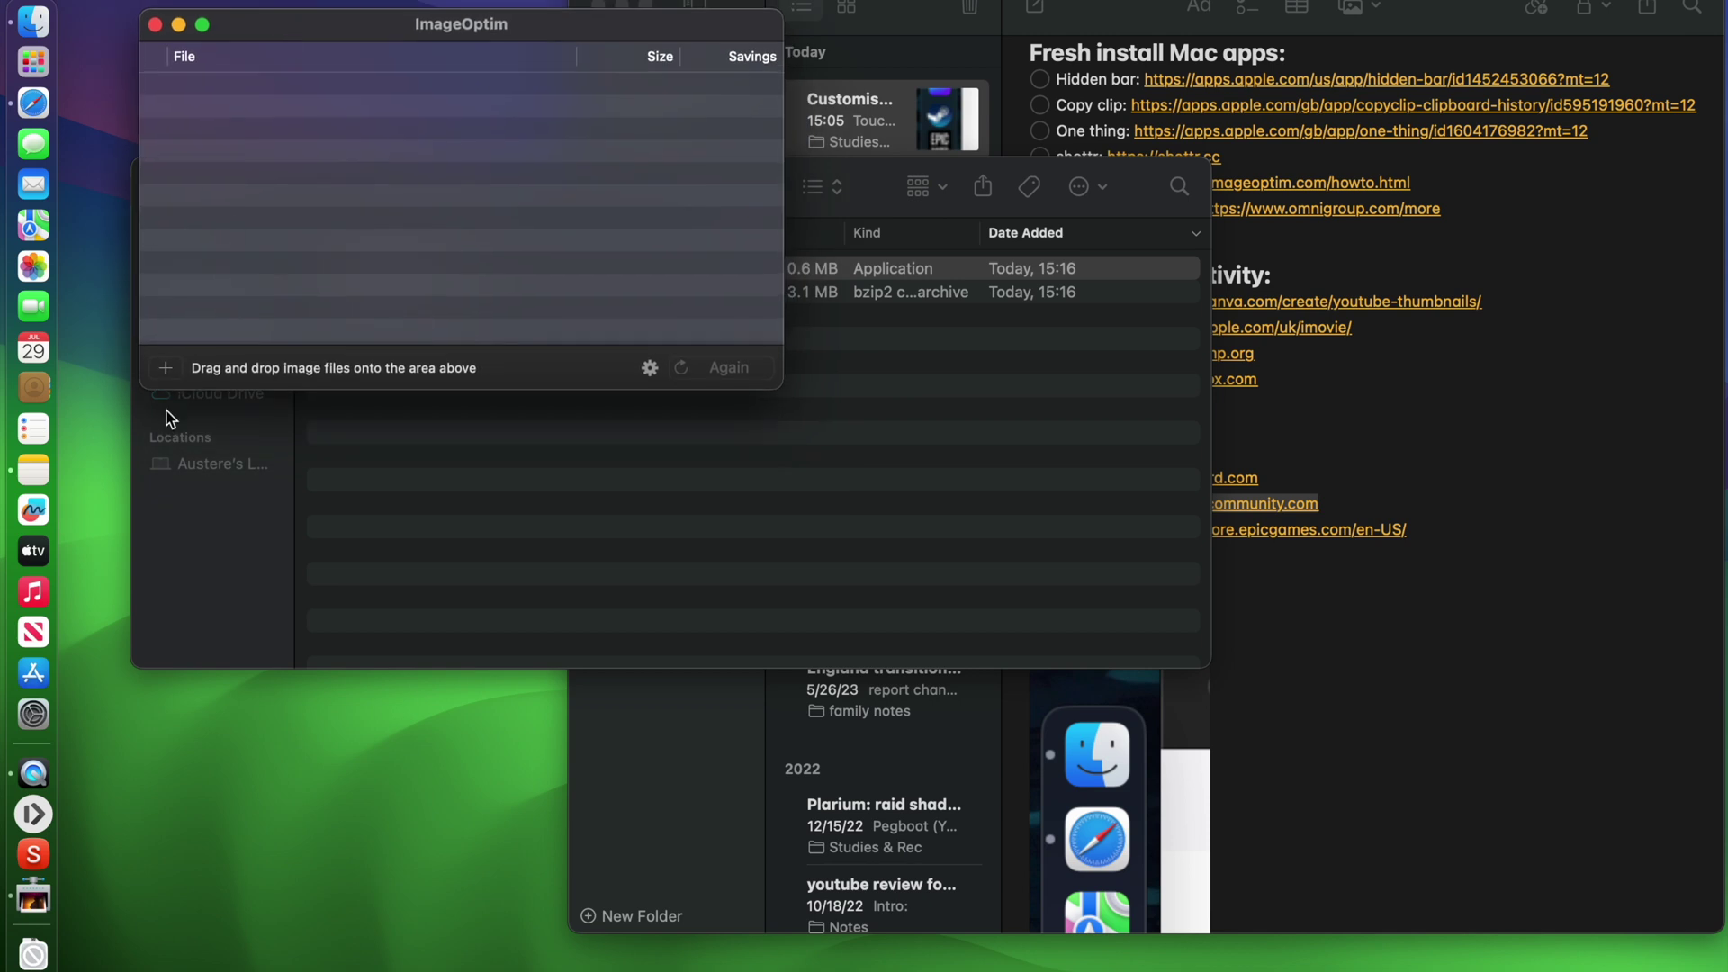
Step: Place the ImageOptim icon in the Dock between Messages and Mail, and close the ImageOptim and Downloads windows
{"action": "left_click_drag", "start_coordinate": [36, 263], "coordinate": [34, 185]}
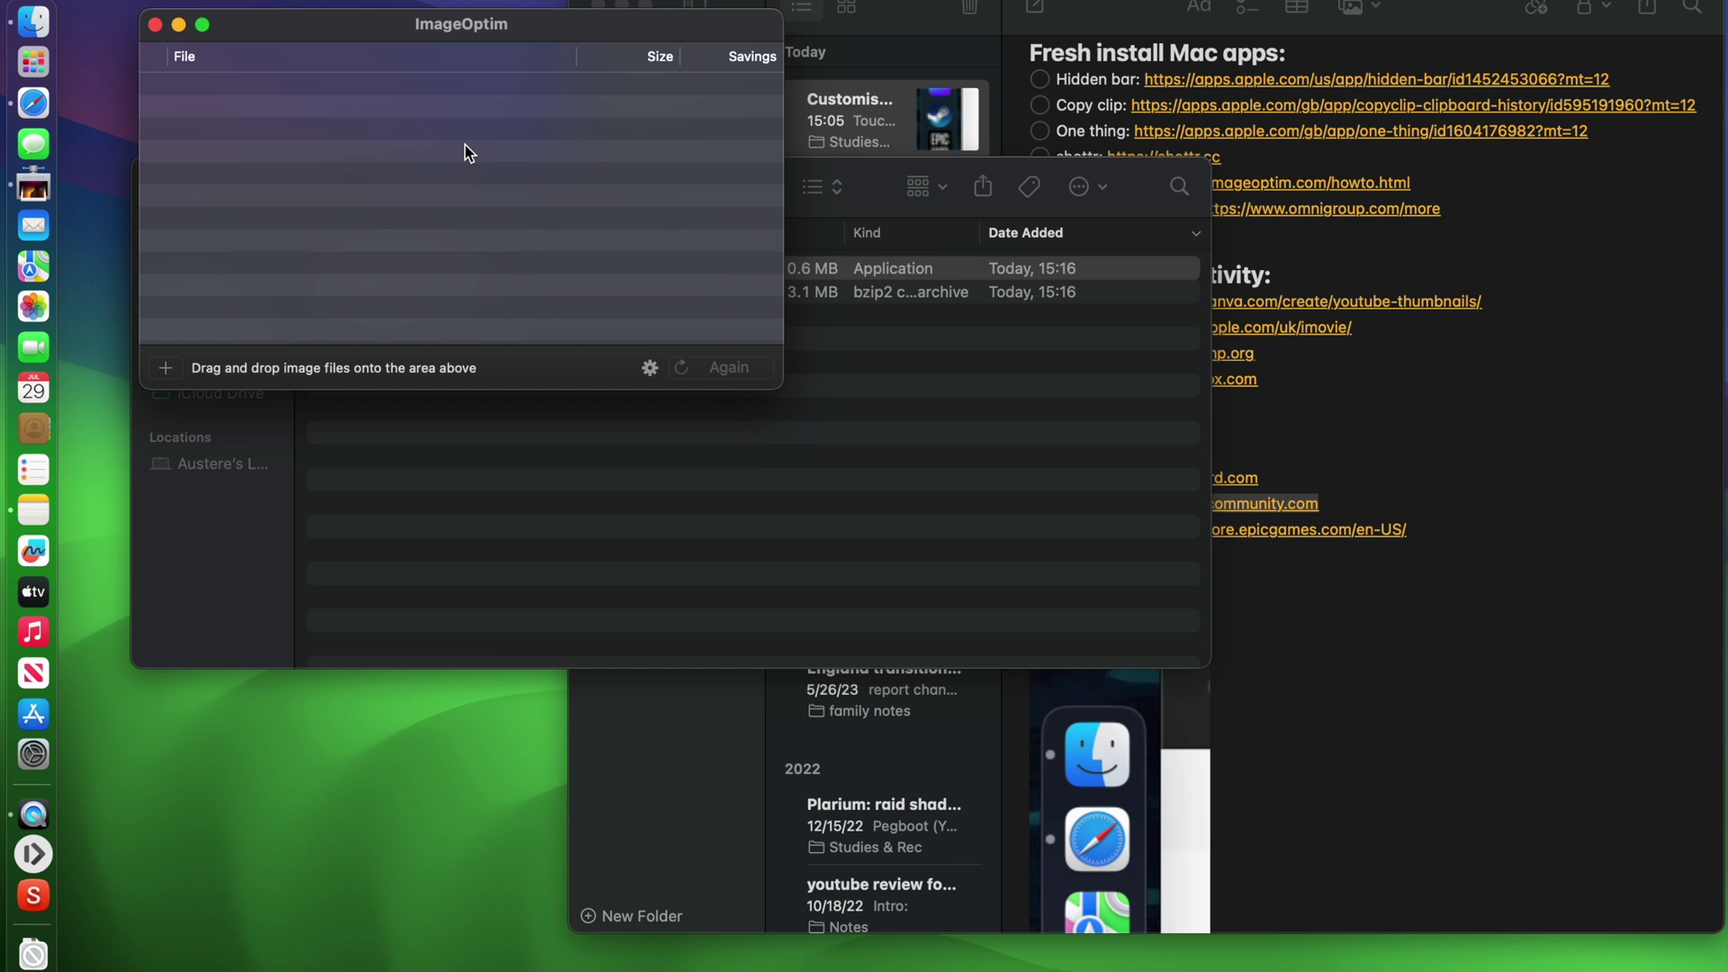
{"action": "left_click", "coordinate": [154, 27]}
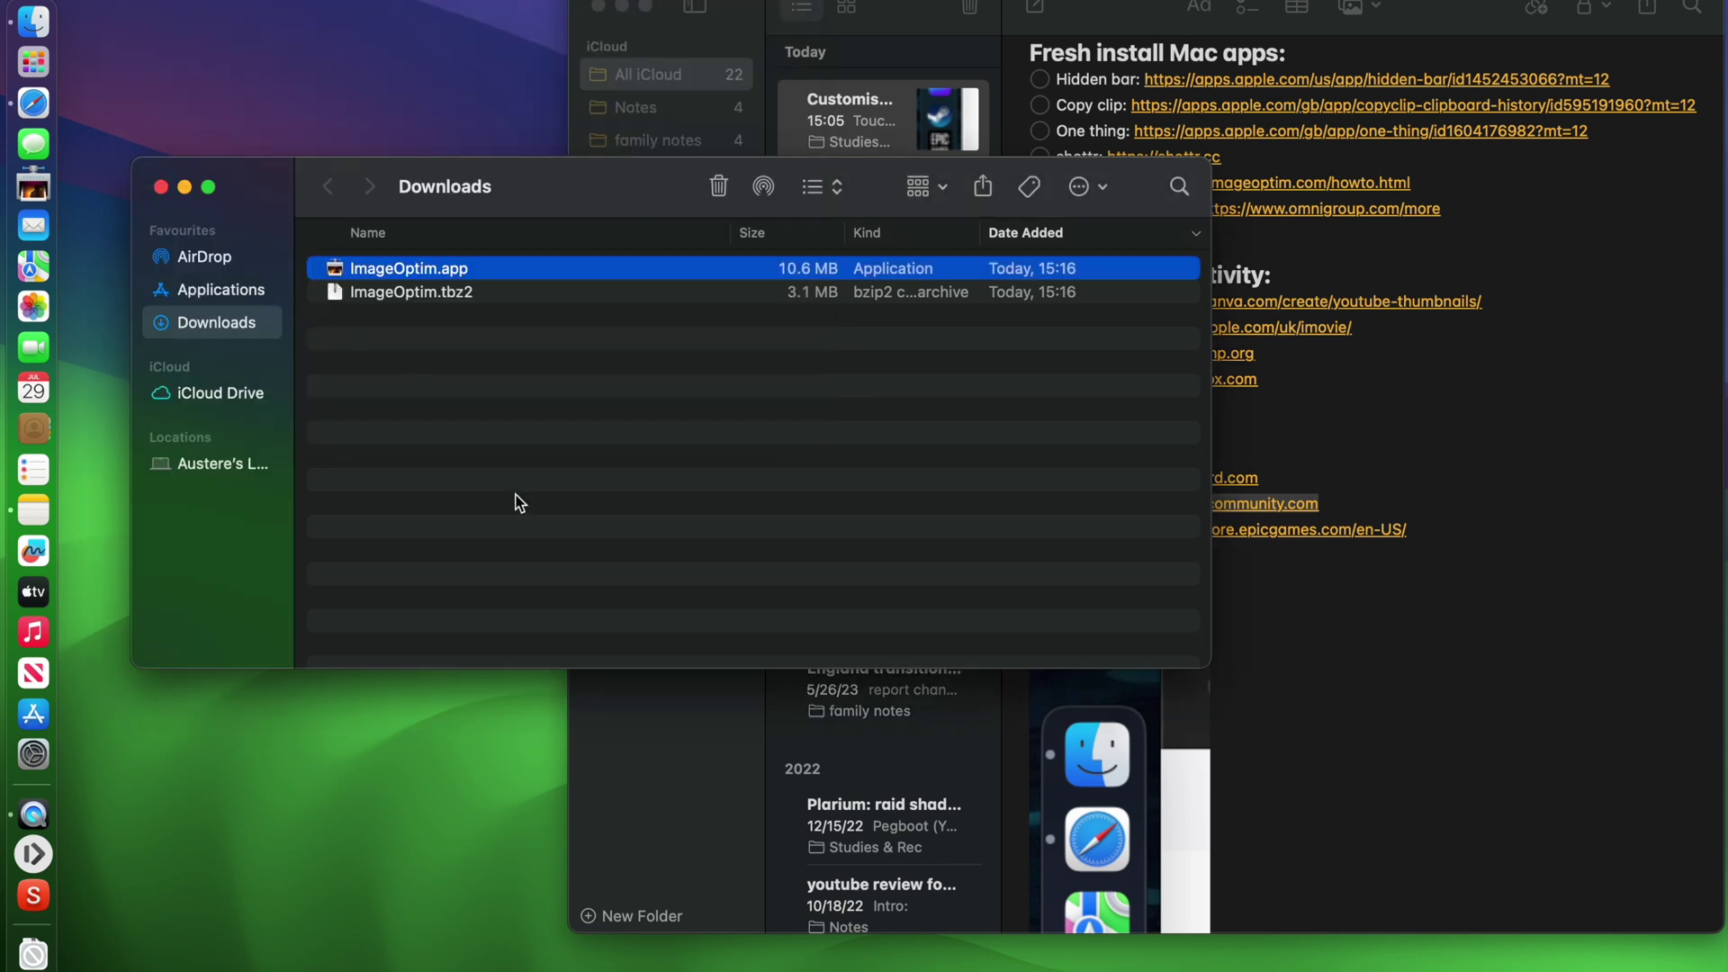
{"action": "left_click", "coordinate": [160, 187]}
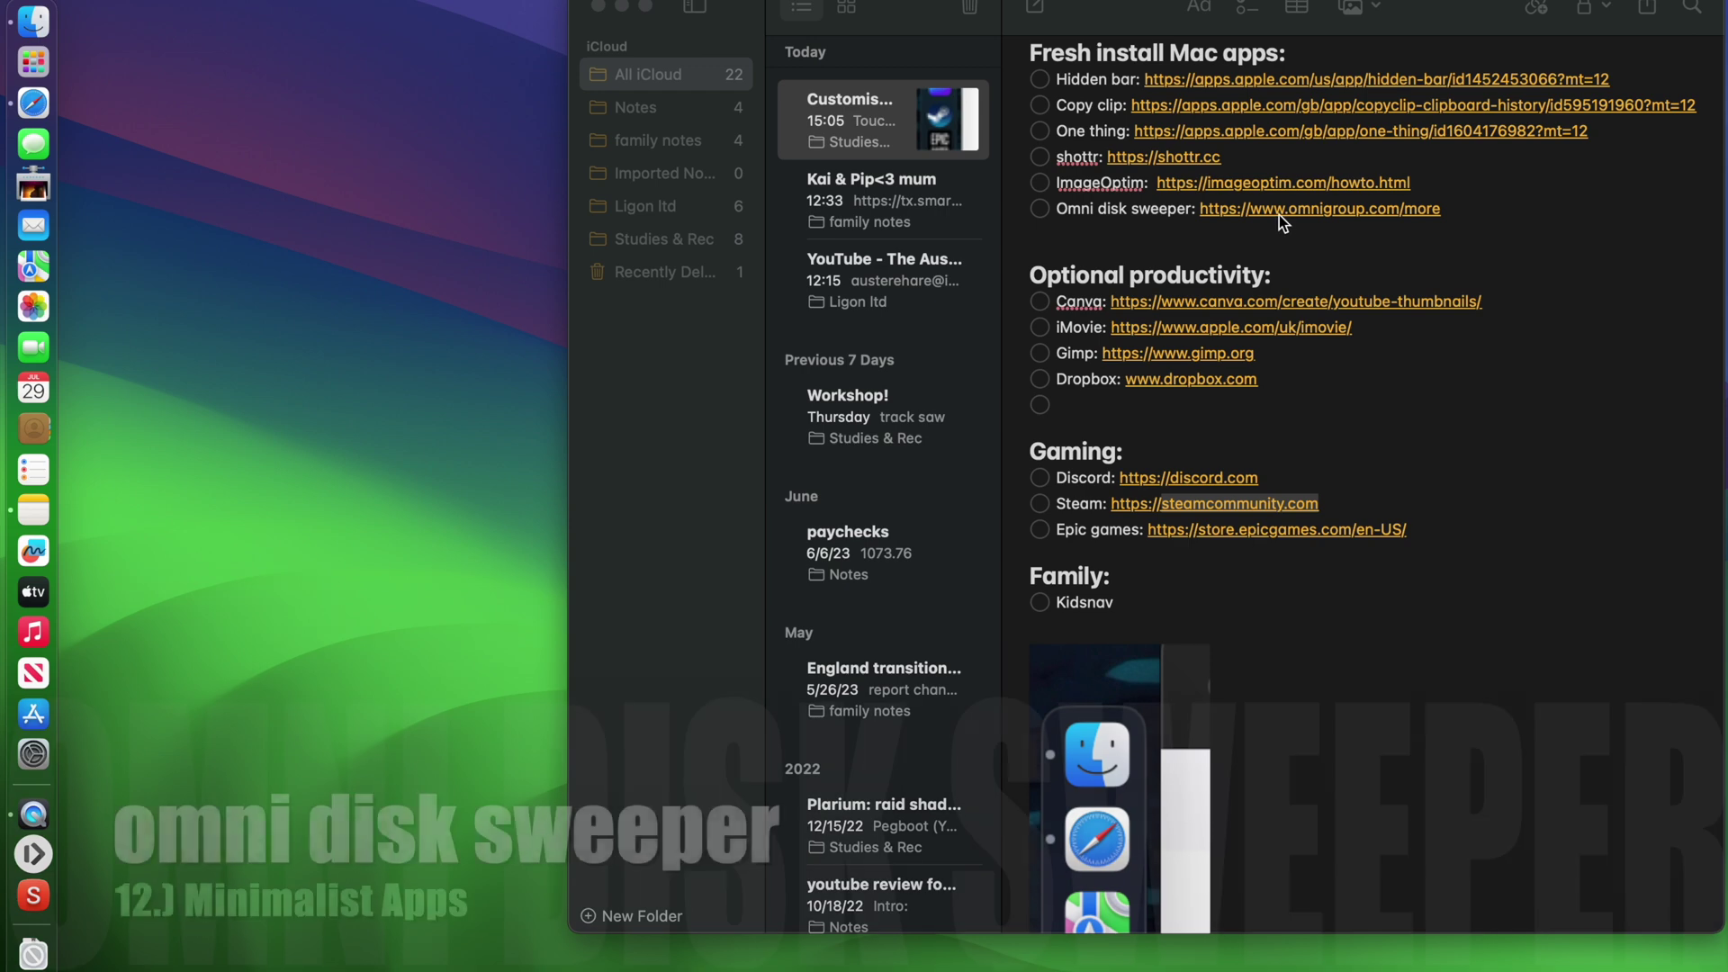
{"action": "left_click", "coordinate": [1296, 209]}
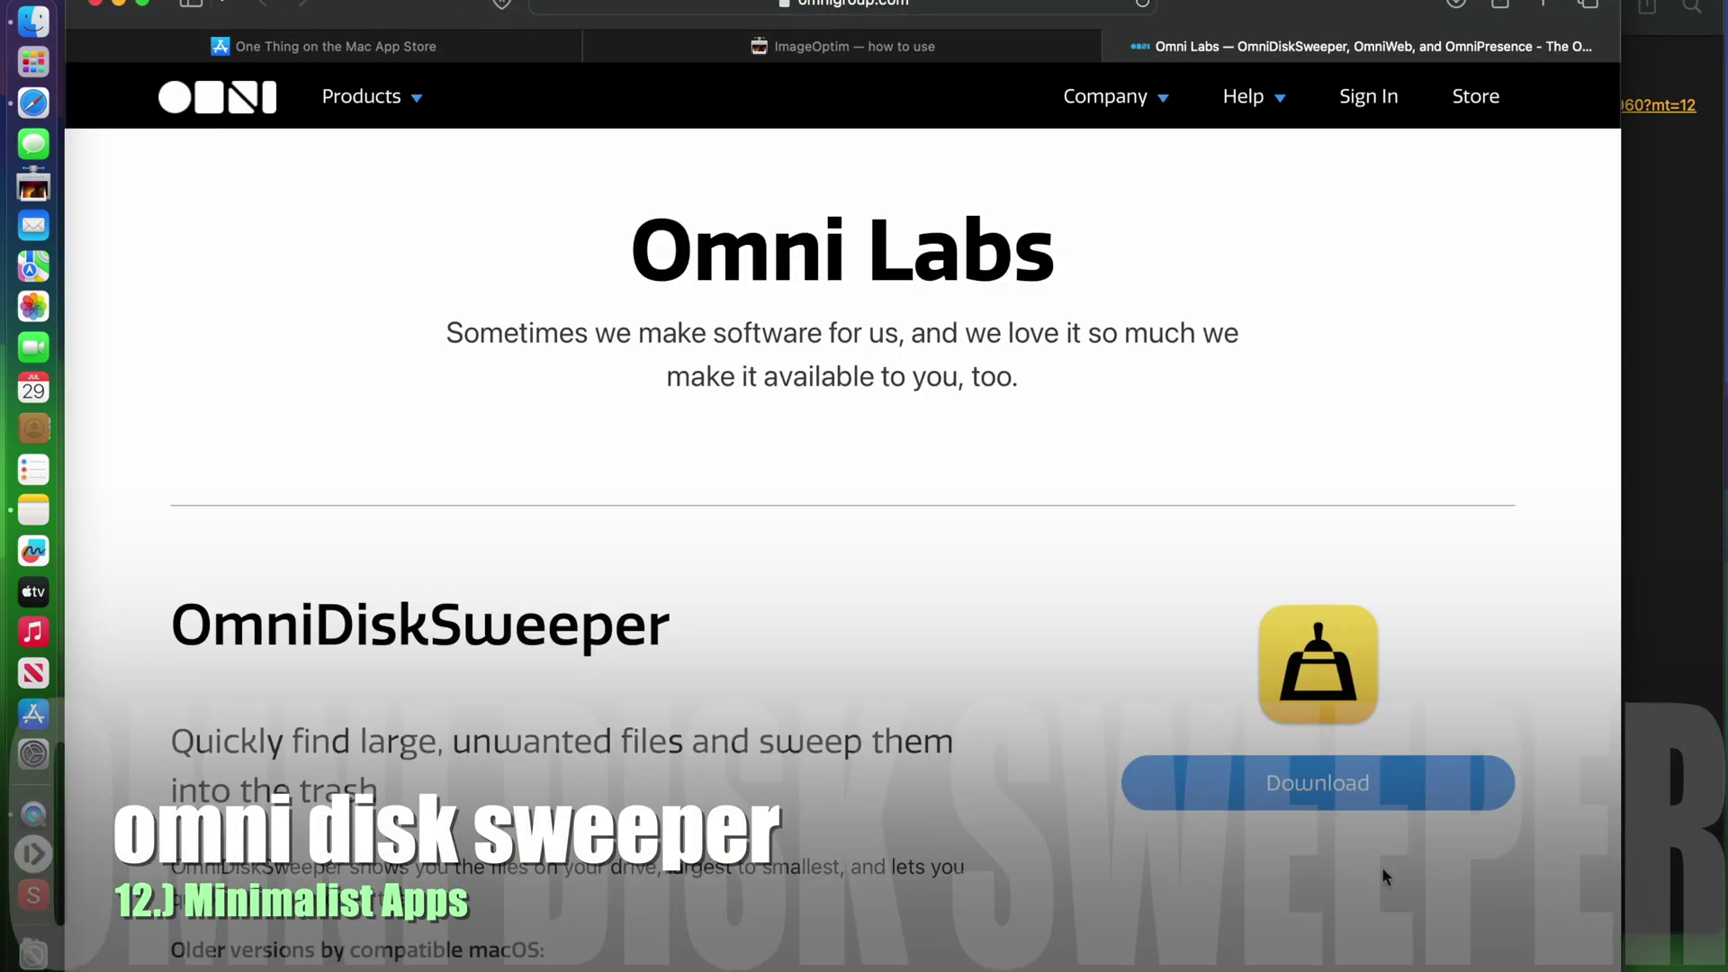
{"action": "left_click", "coordinate": [1319, 790]}
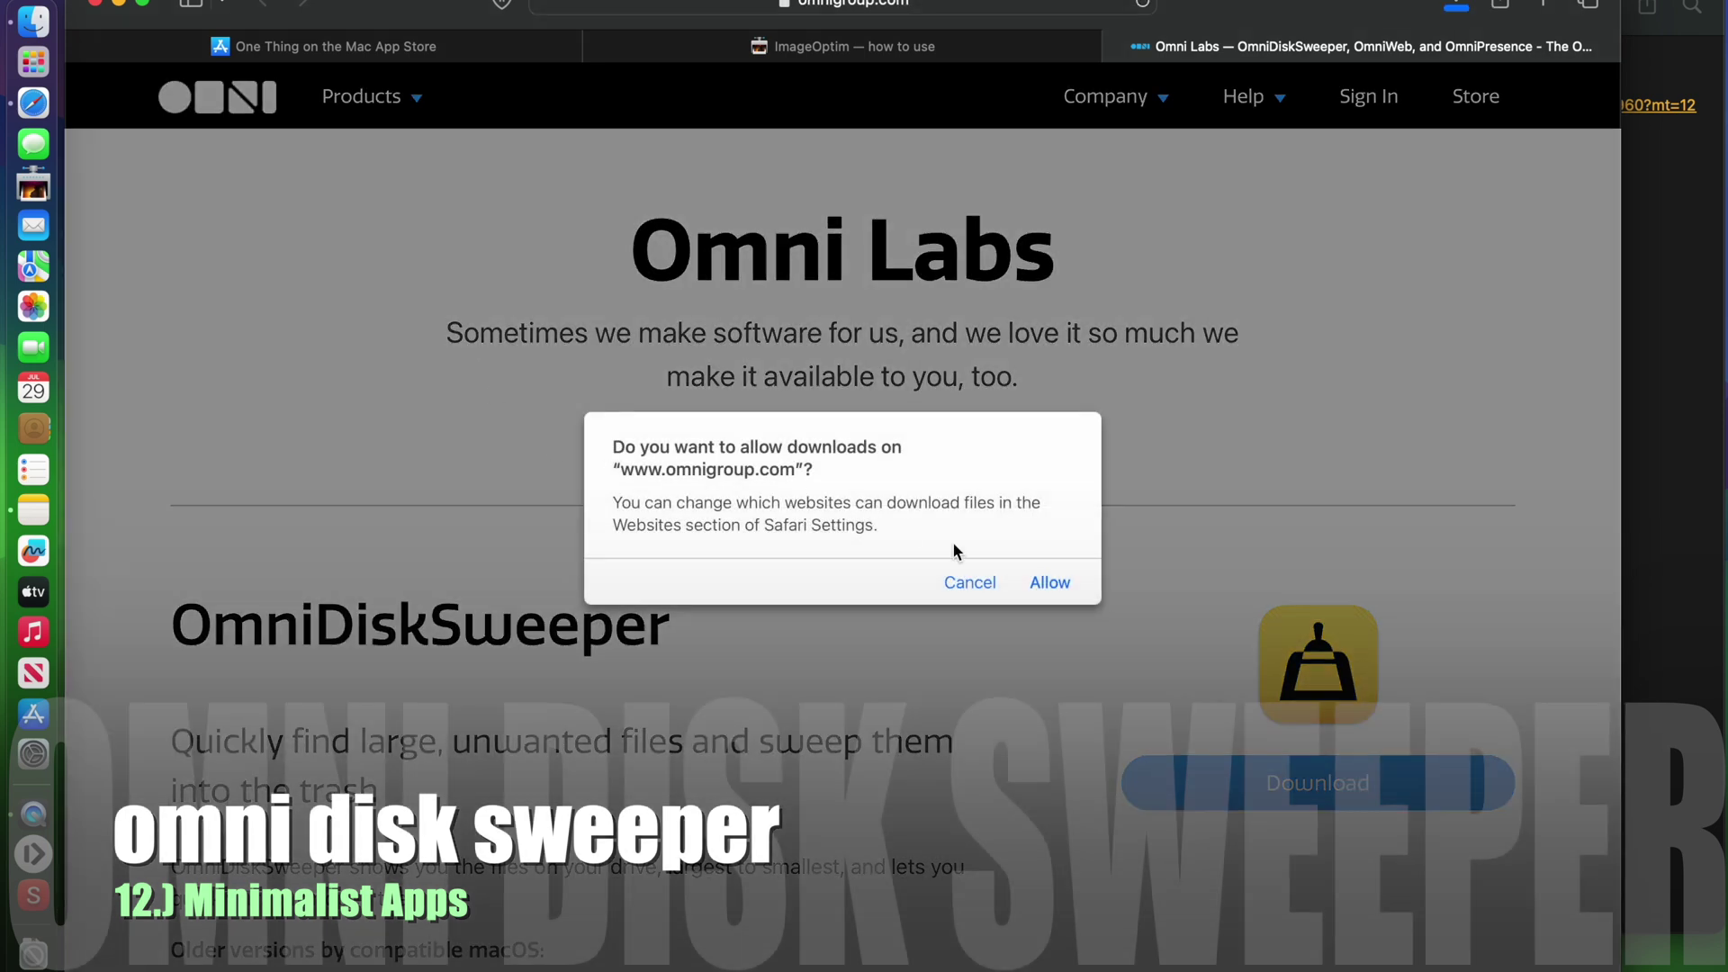
{"action": "left_click", "coordinate": [1051, 582]}
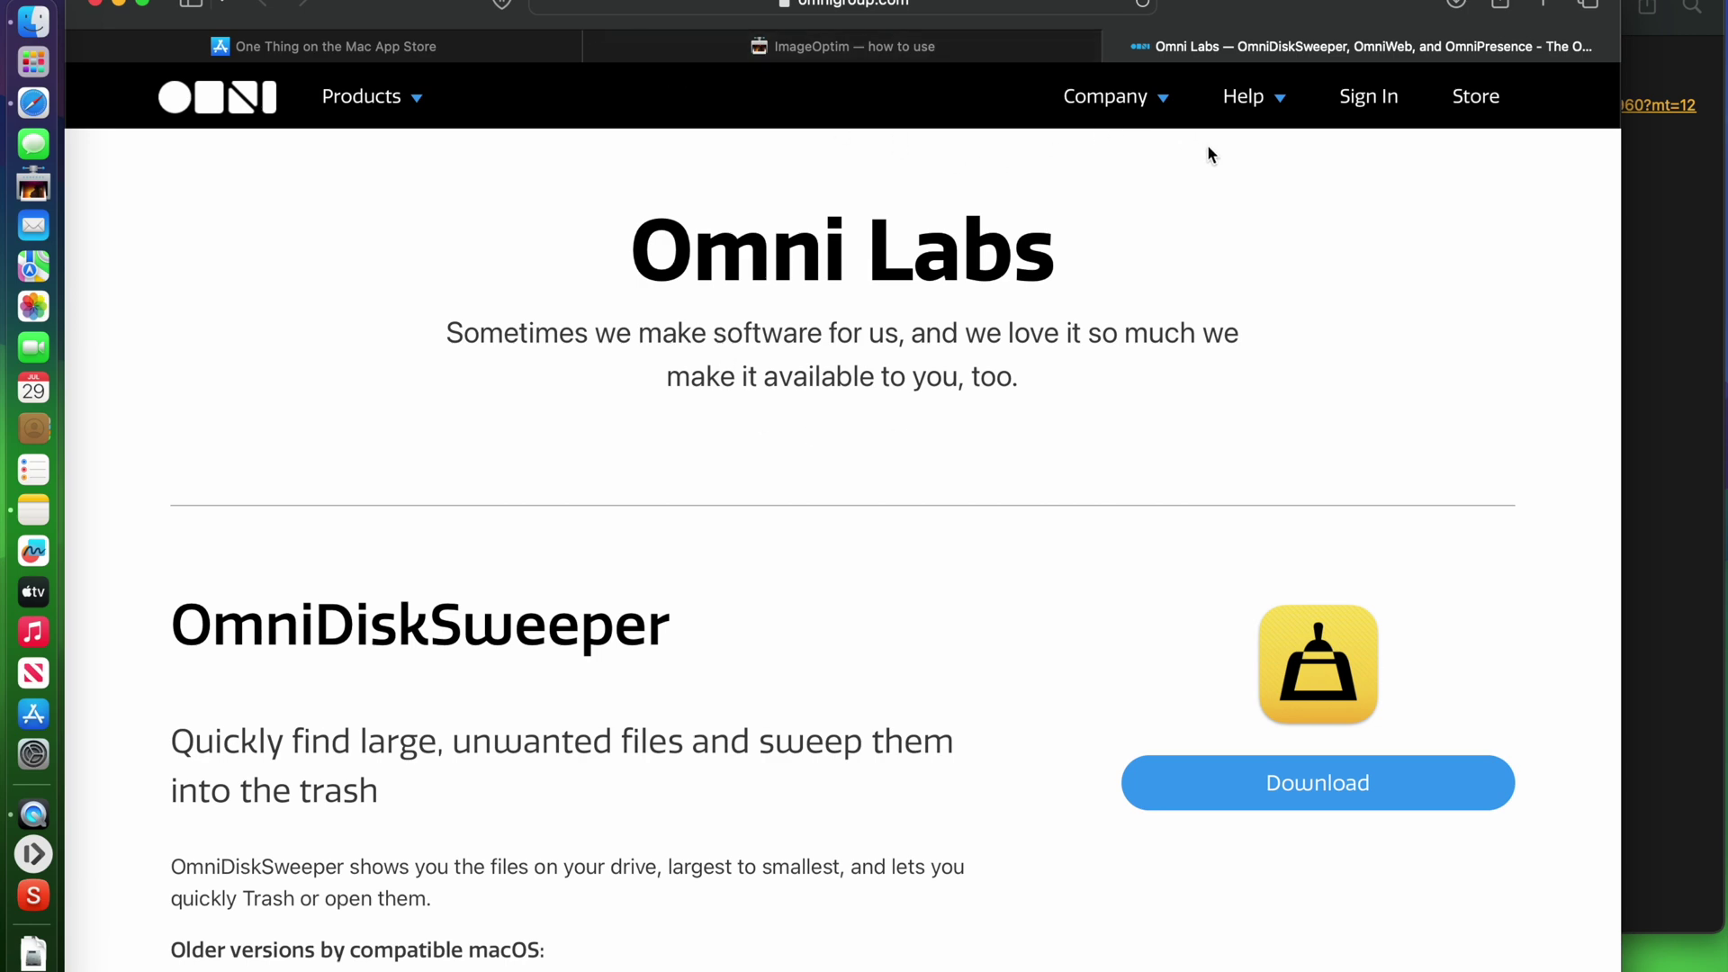
{"action": "left_click", "coordinate": [1117, 46]}
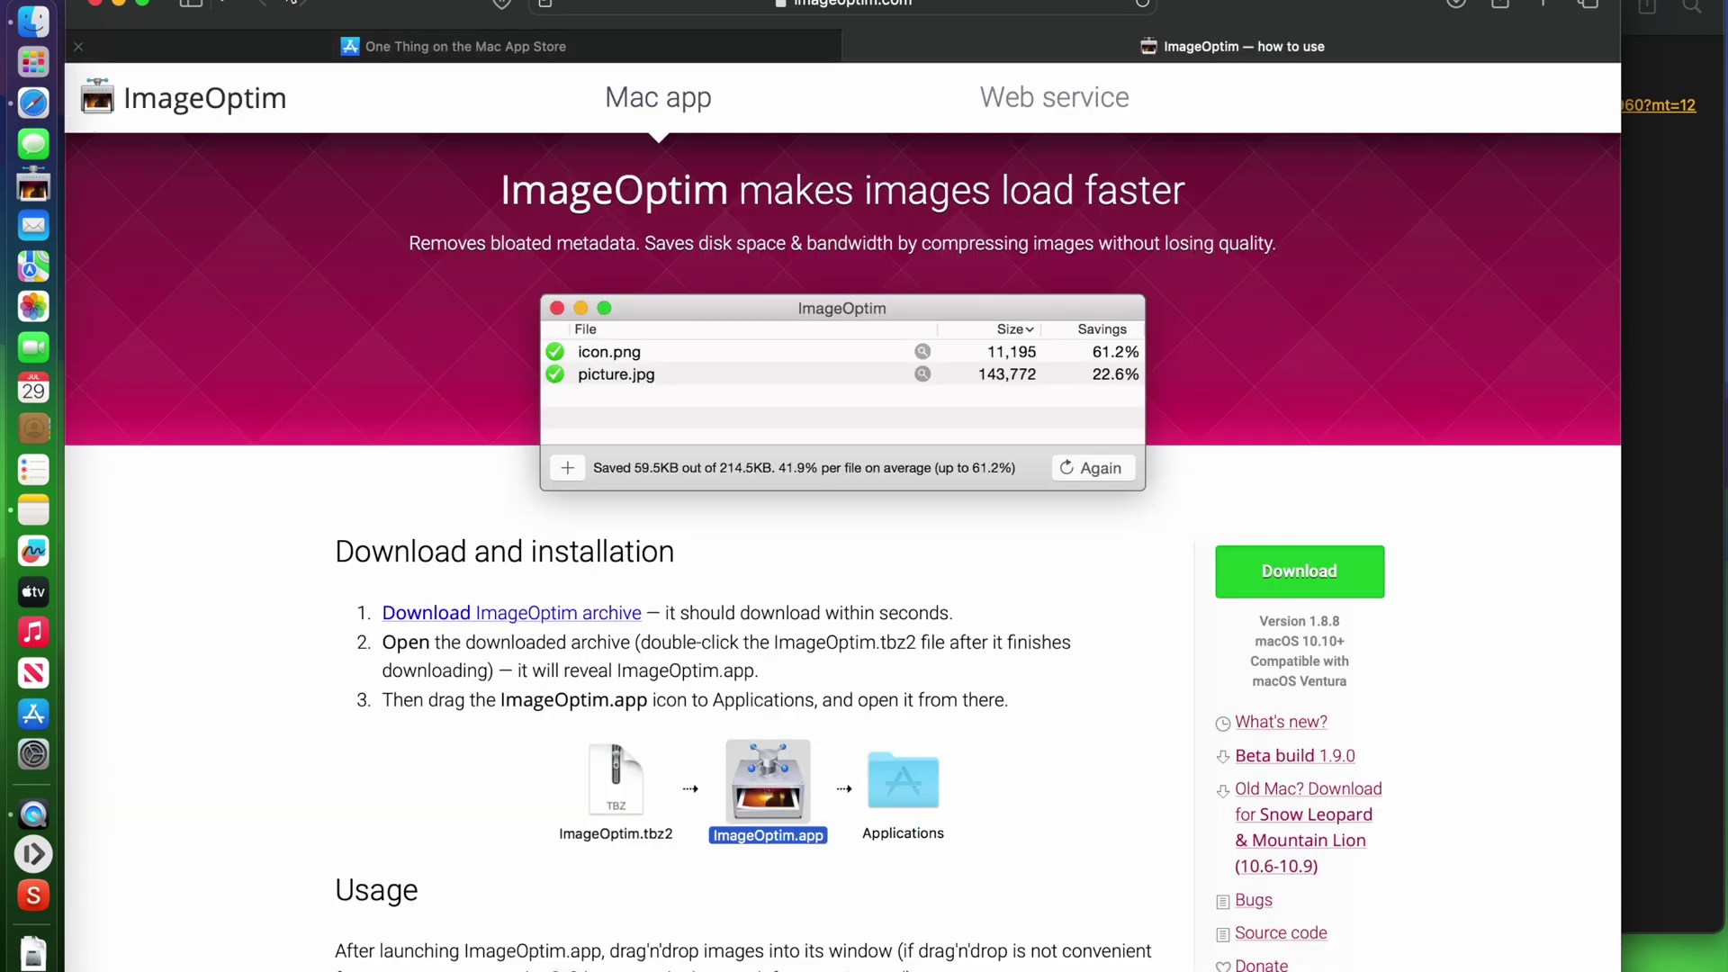
{"action": "left_click", "coordinate": [857, 46]}
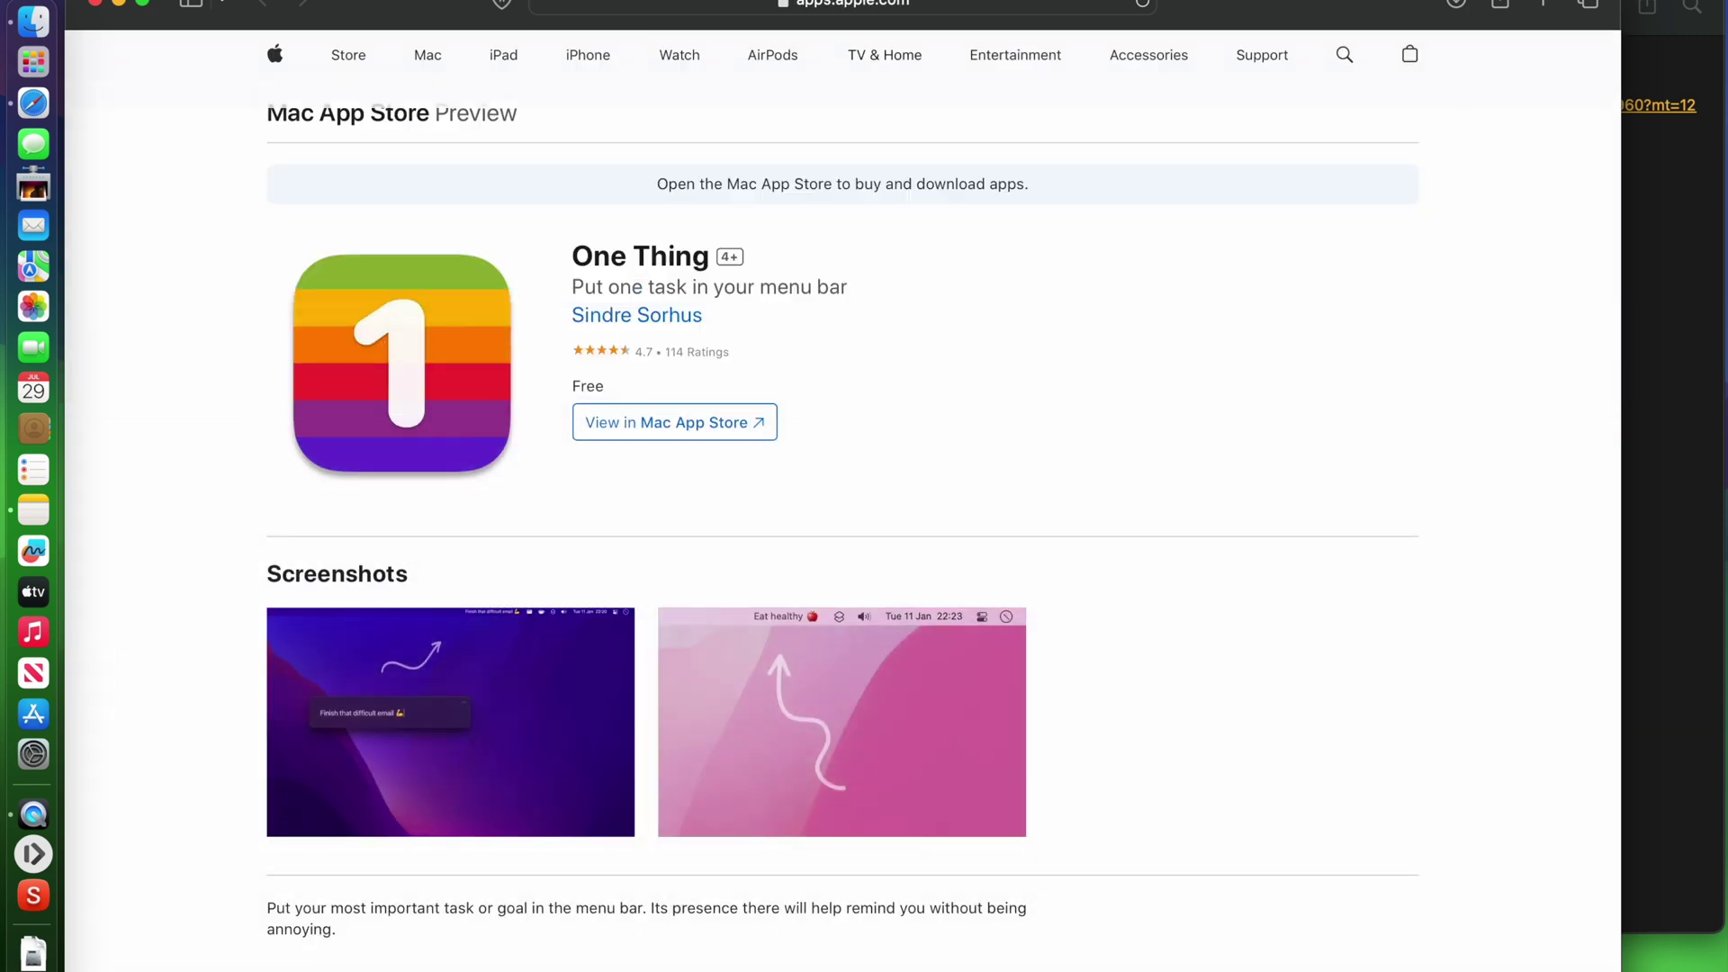
{"action": "left_click", "coordinate": [93, 3]}
Step: Open OmniDiskSweeper-1.14.dmg from Downloads, accept its licence agreement, copy the app into Applications, and close the installer window
{"action": "left_click", "coordinate": [34, 952]}
{"action": "left_click", "coordinate": [321, 911]}
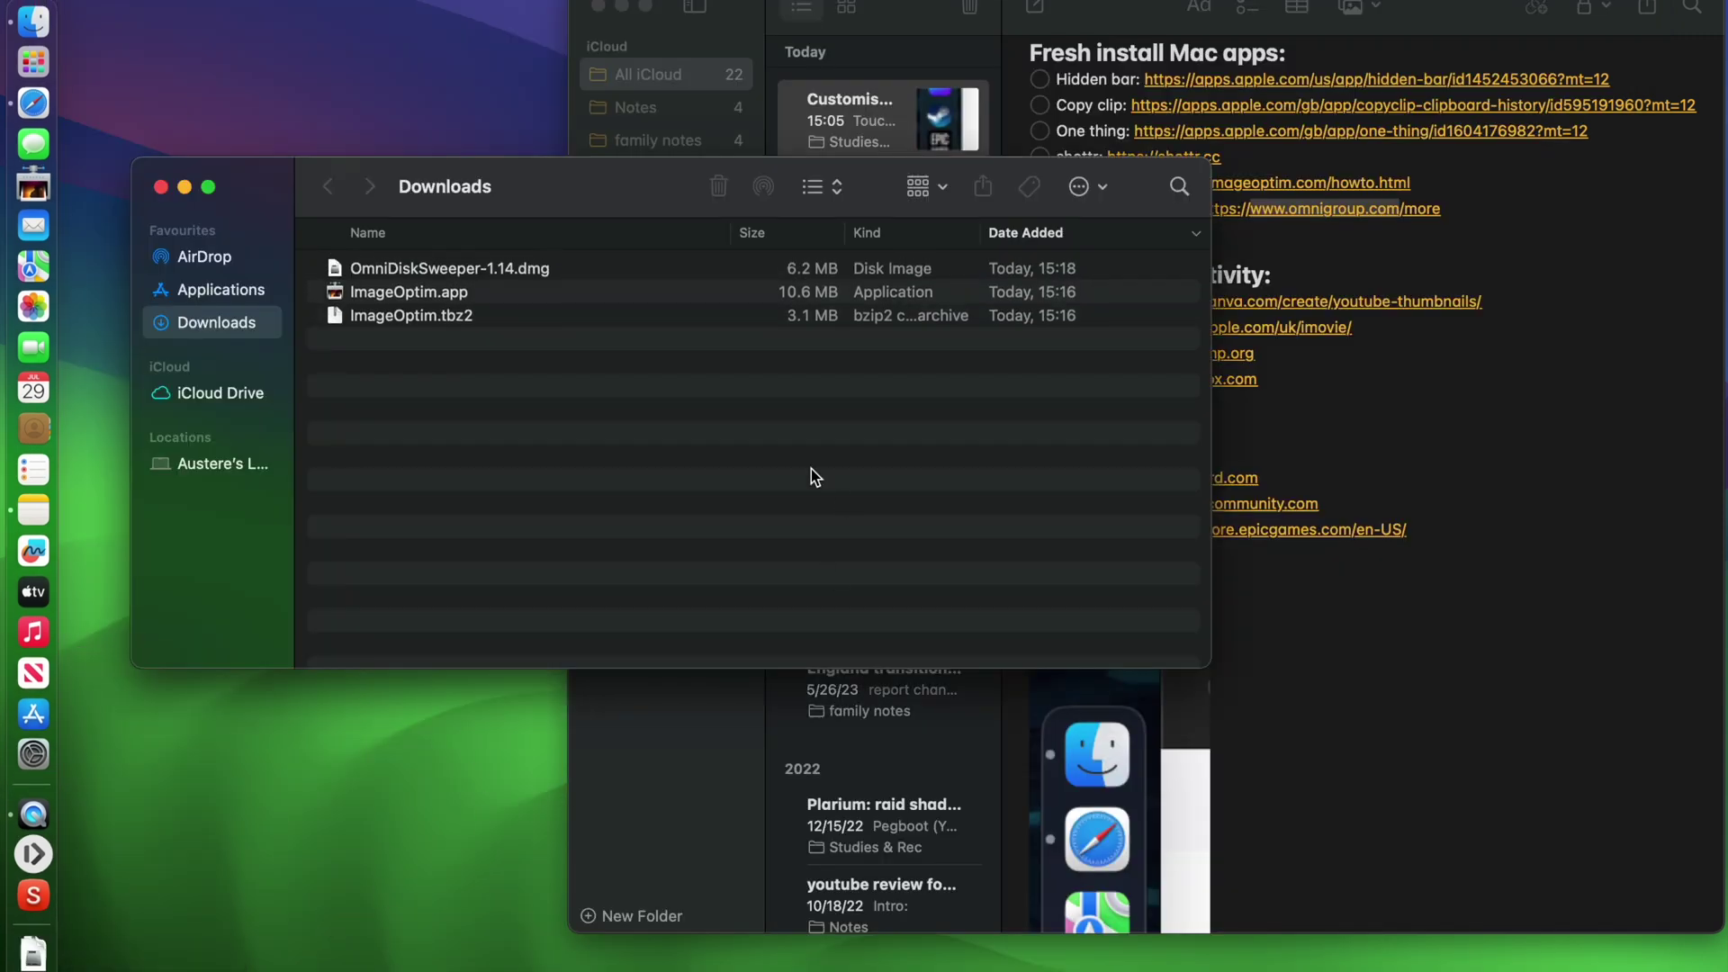
{"action": "double_click", "coordinate": [481, 269]}
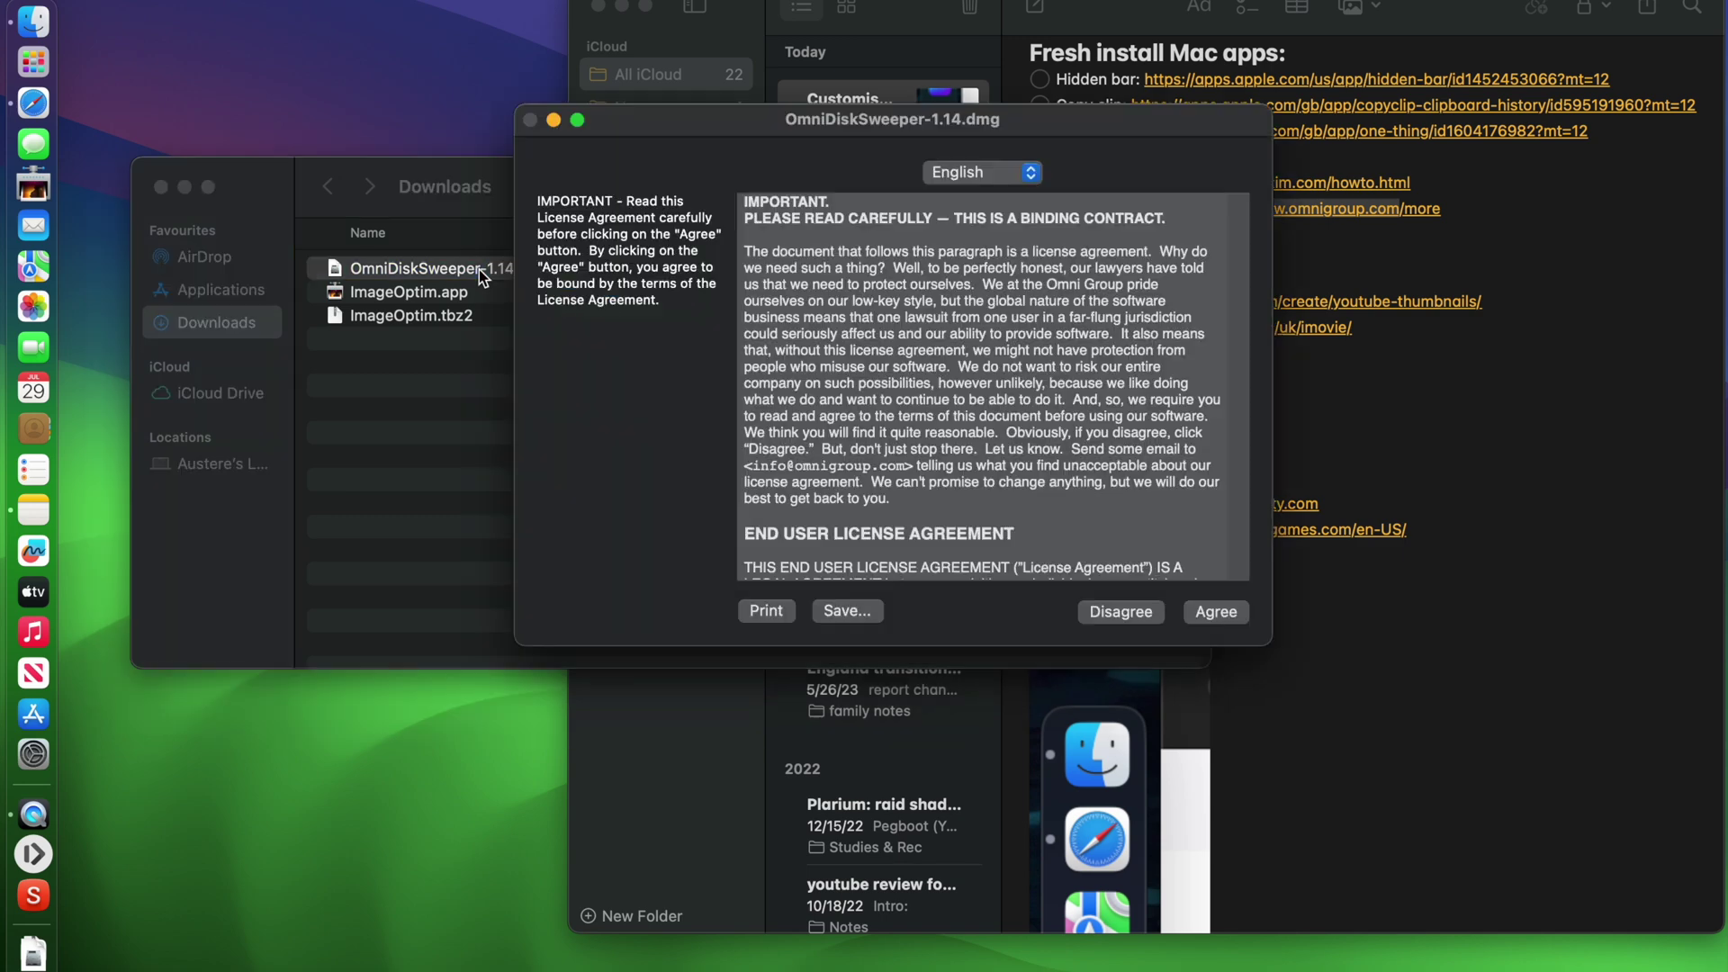
{"action": "left_click", "coordinate": [1215, 612]}
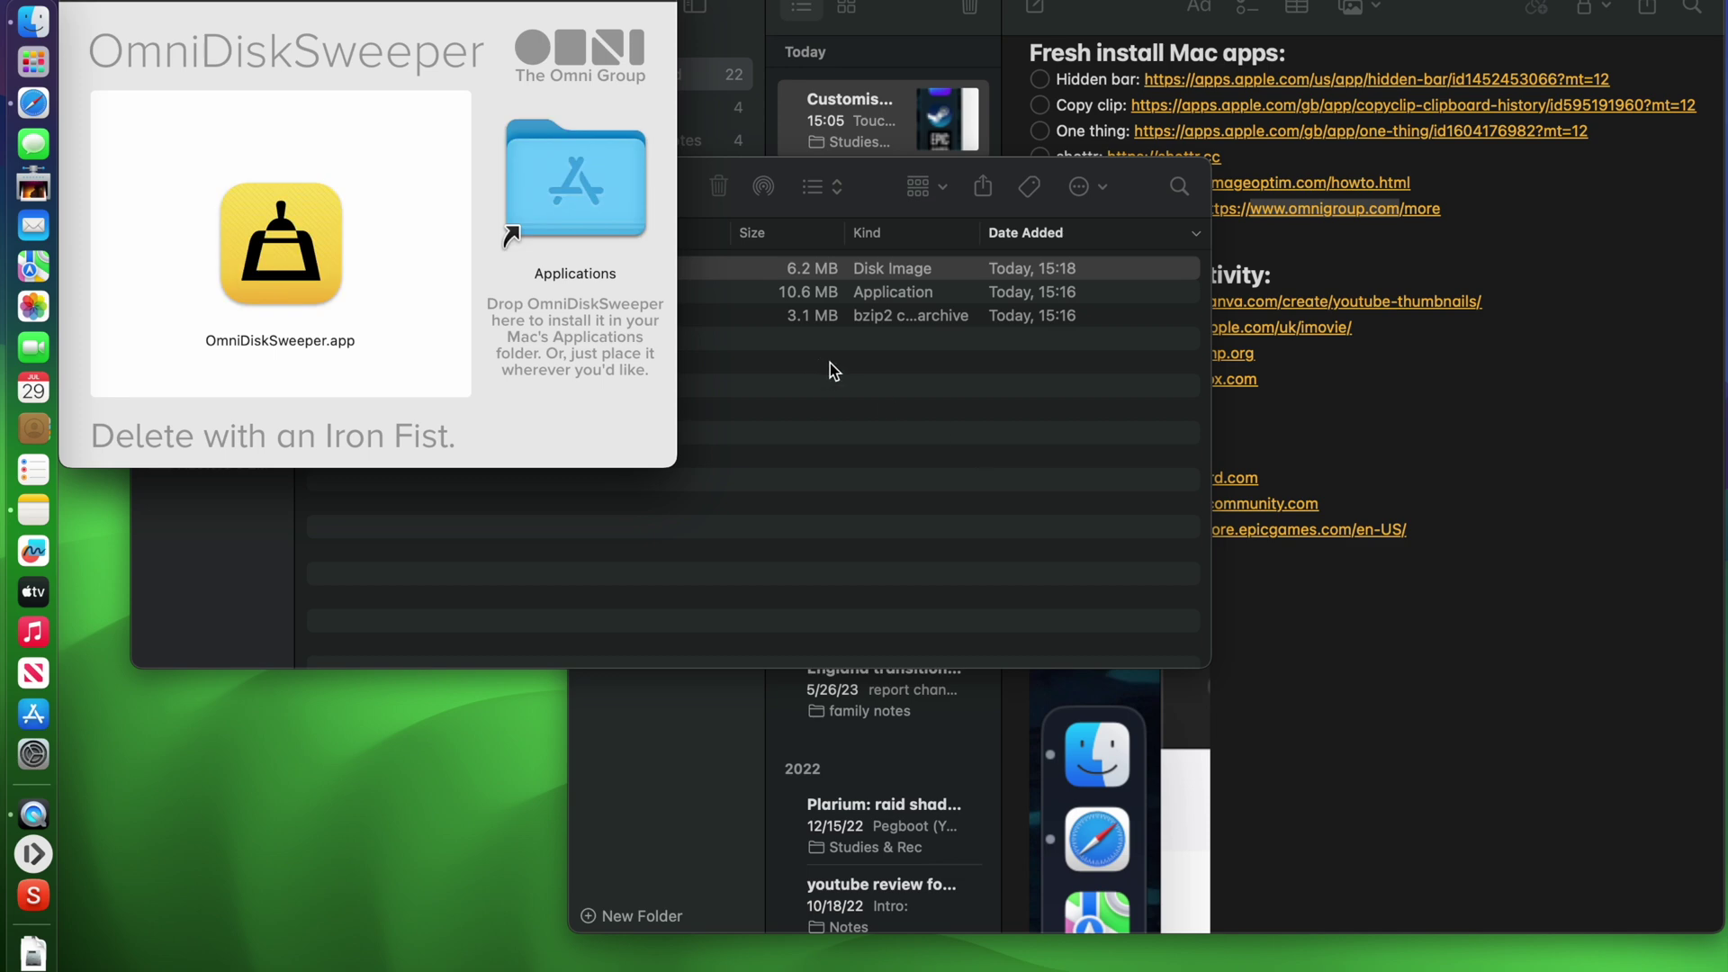
{"action": "left_click_drag", "start_coordinate": [286, 239], "coordinate": [585, 182]}
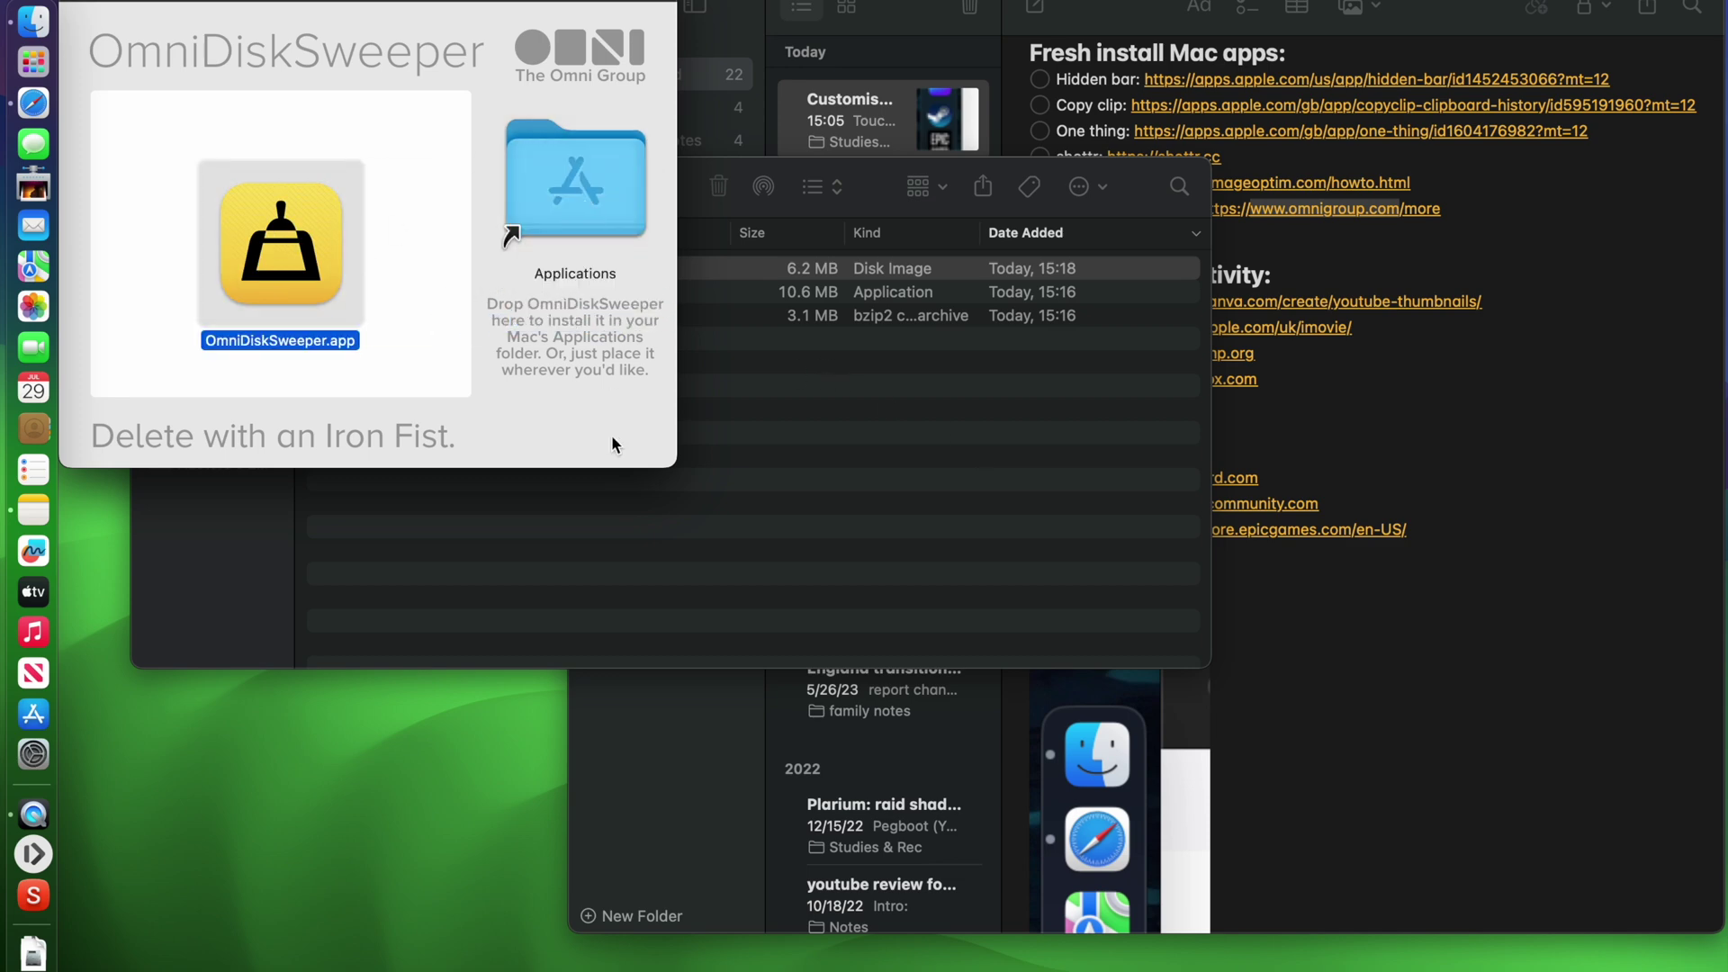
{"action": "left_click", "coordinate": [83, 3]}
Step: Launch OmniDiskSweeper from the Applications folder and start sweeping the Macintosh HD drive
{"action": "key", "text": "super+shift+a"}
{"action": "left_click", "coordinate": [846, 387]}
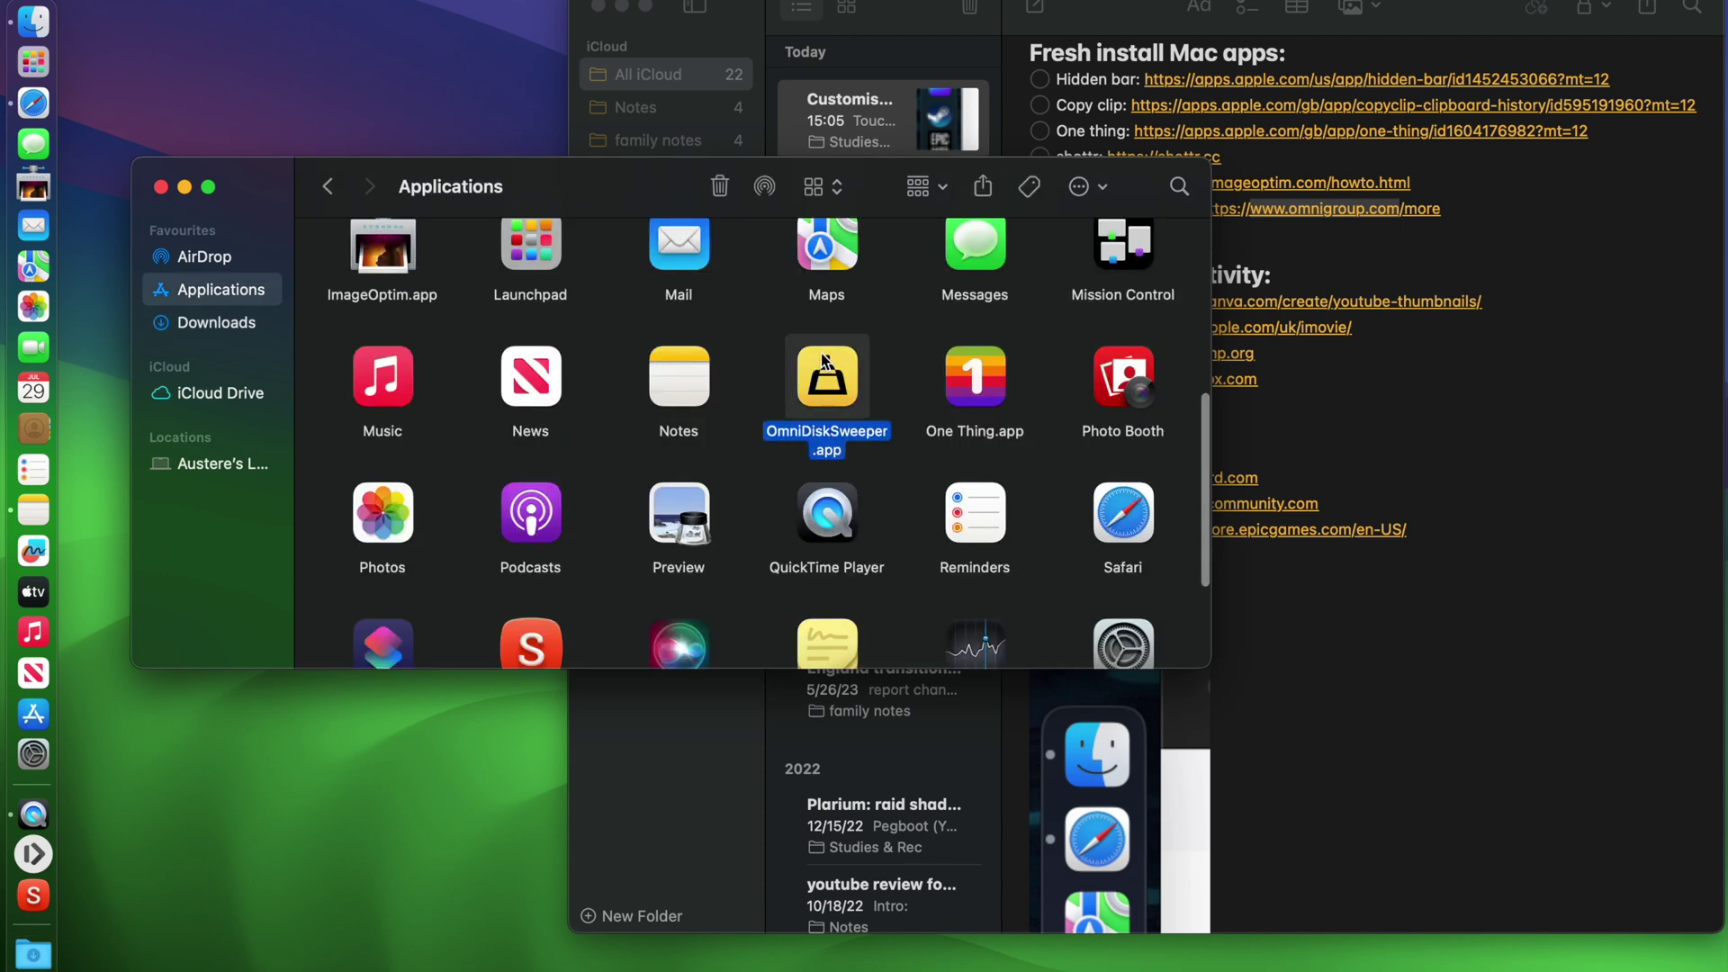
{"action": "left_click_drag", "start_coordinate": [854, 386], "coordinate": [54, 734]}
{"action": "left_click", "coordinate": [456, 822]}
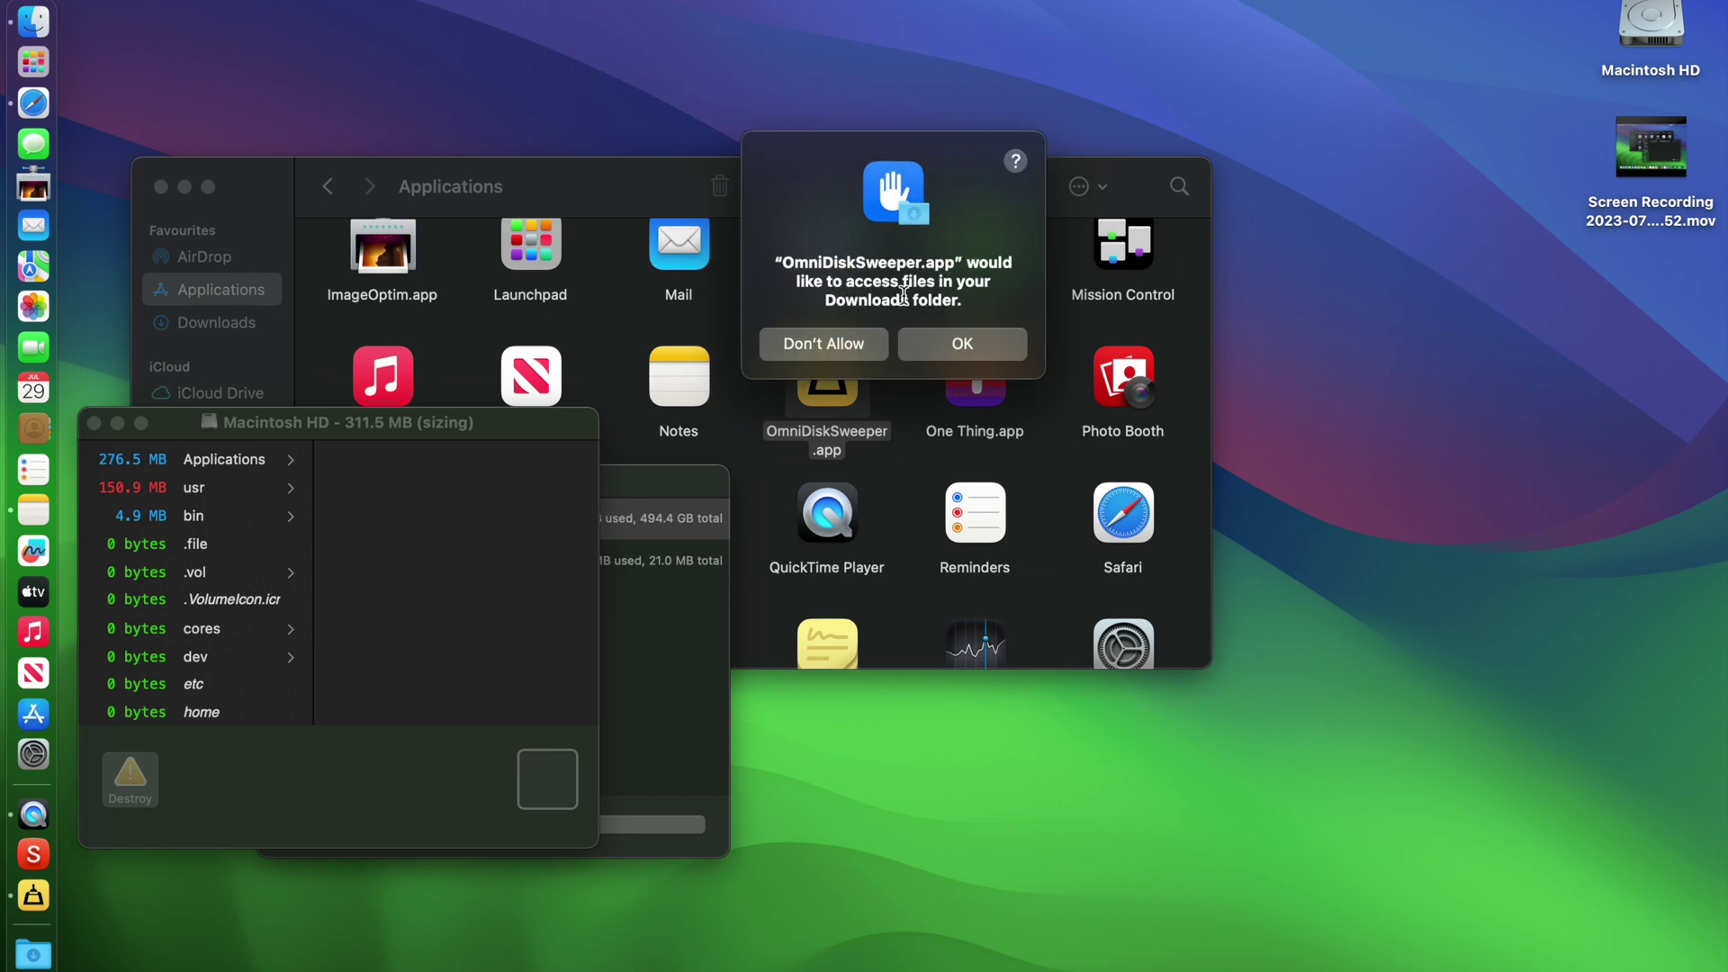
Step: Allow OmniDiskSweeper to access the Downloads folder, Documents folder and reminders, and enlarge its Macintosh HD window
{"action": "left_click", "coordinate": [936, 348]}
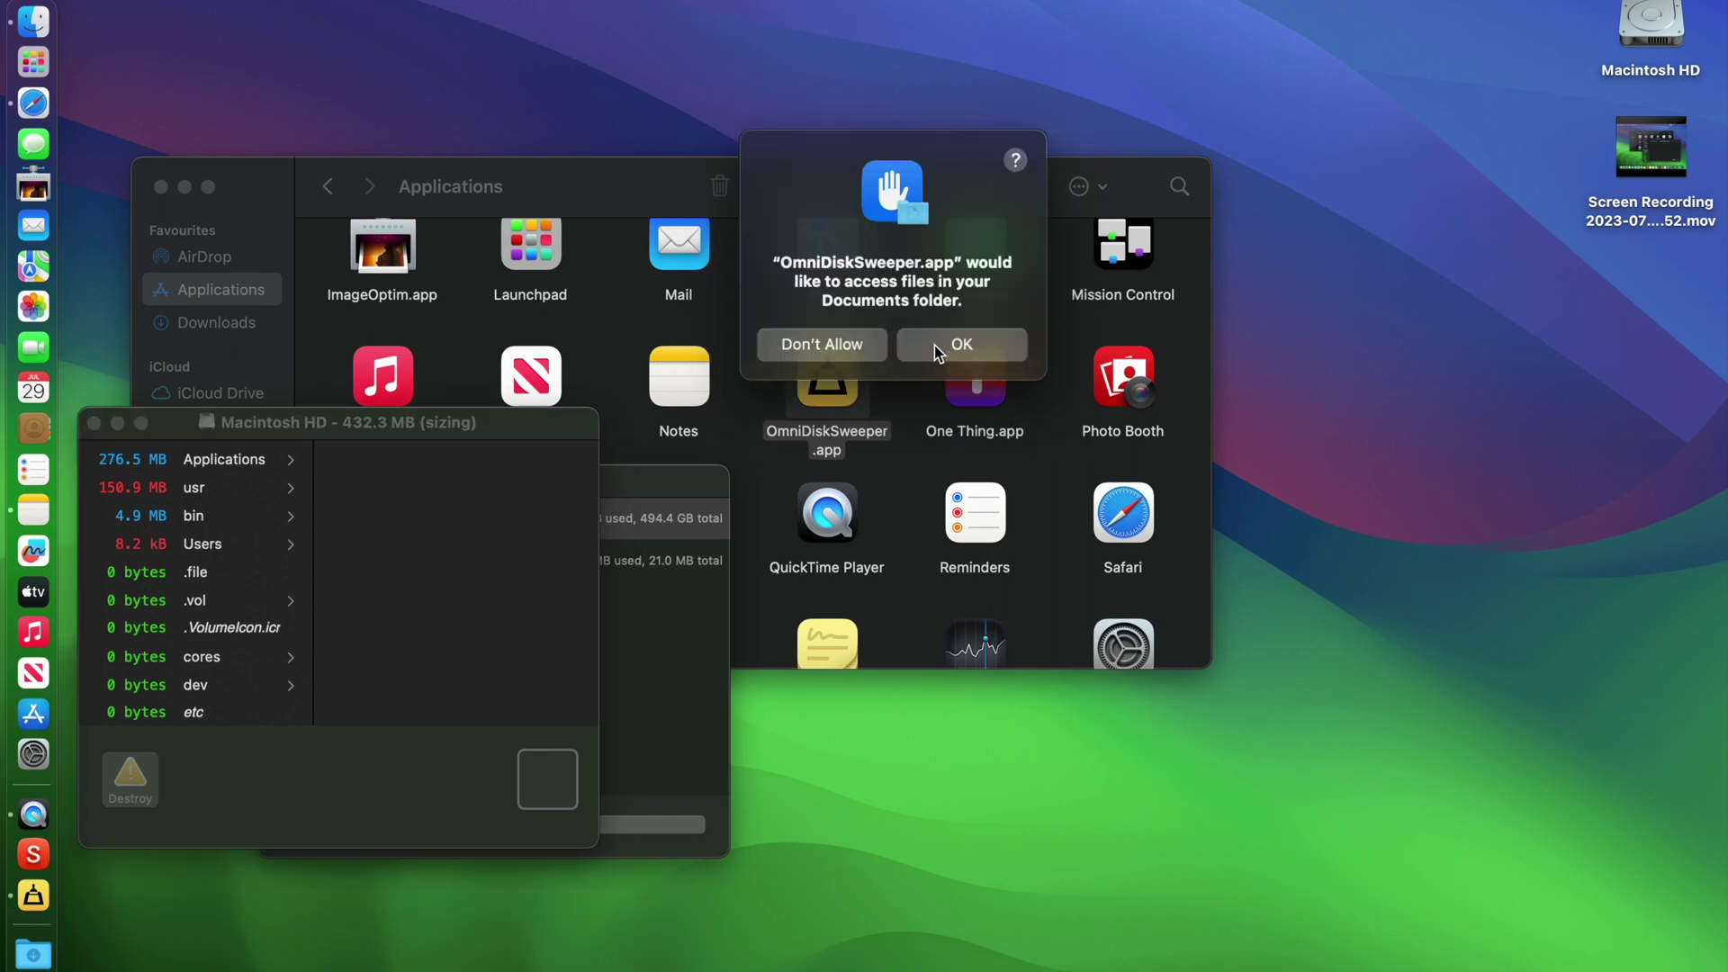
{"action": "left_click", "coordinate": [988, 356]}
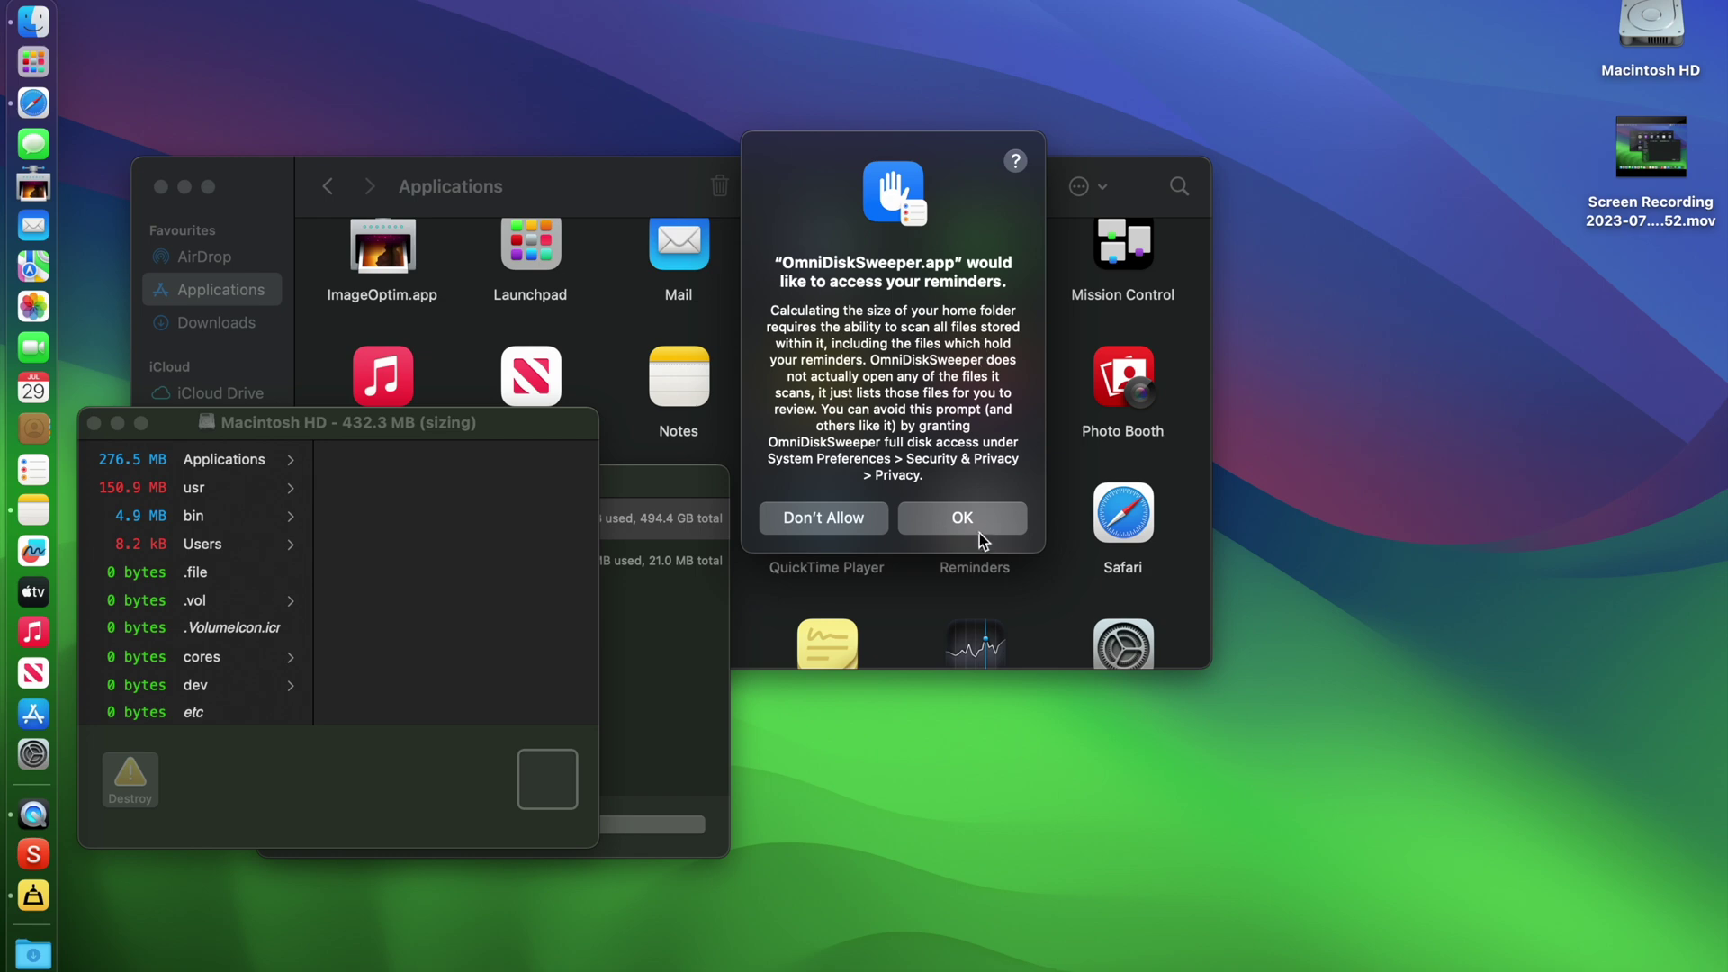
{"action": "left_click", "coordinate": [968, 524]}
{"action": "left_click", "coordinate": [963, 409]}
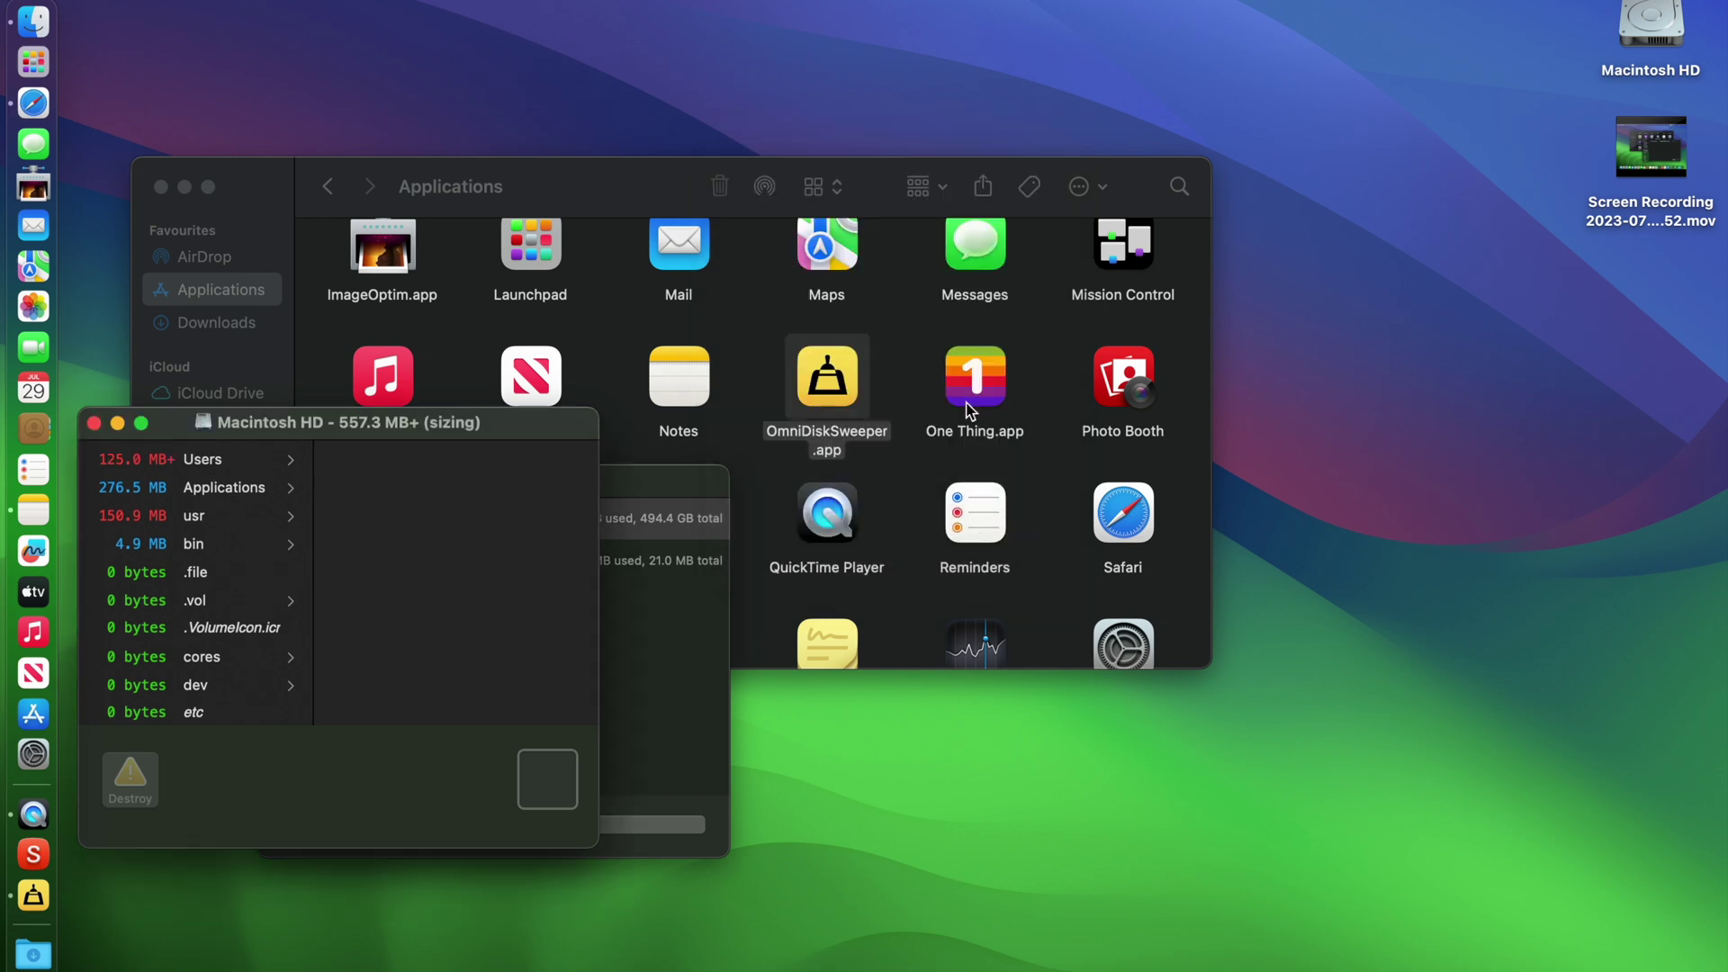
{"action": "left_click_drag", "start_coordinate": [599, 591], "coordinate": [1497, 598]}
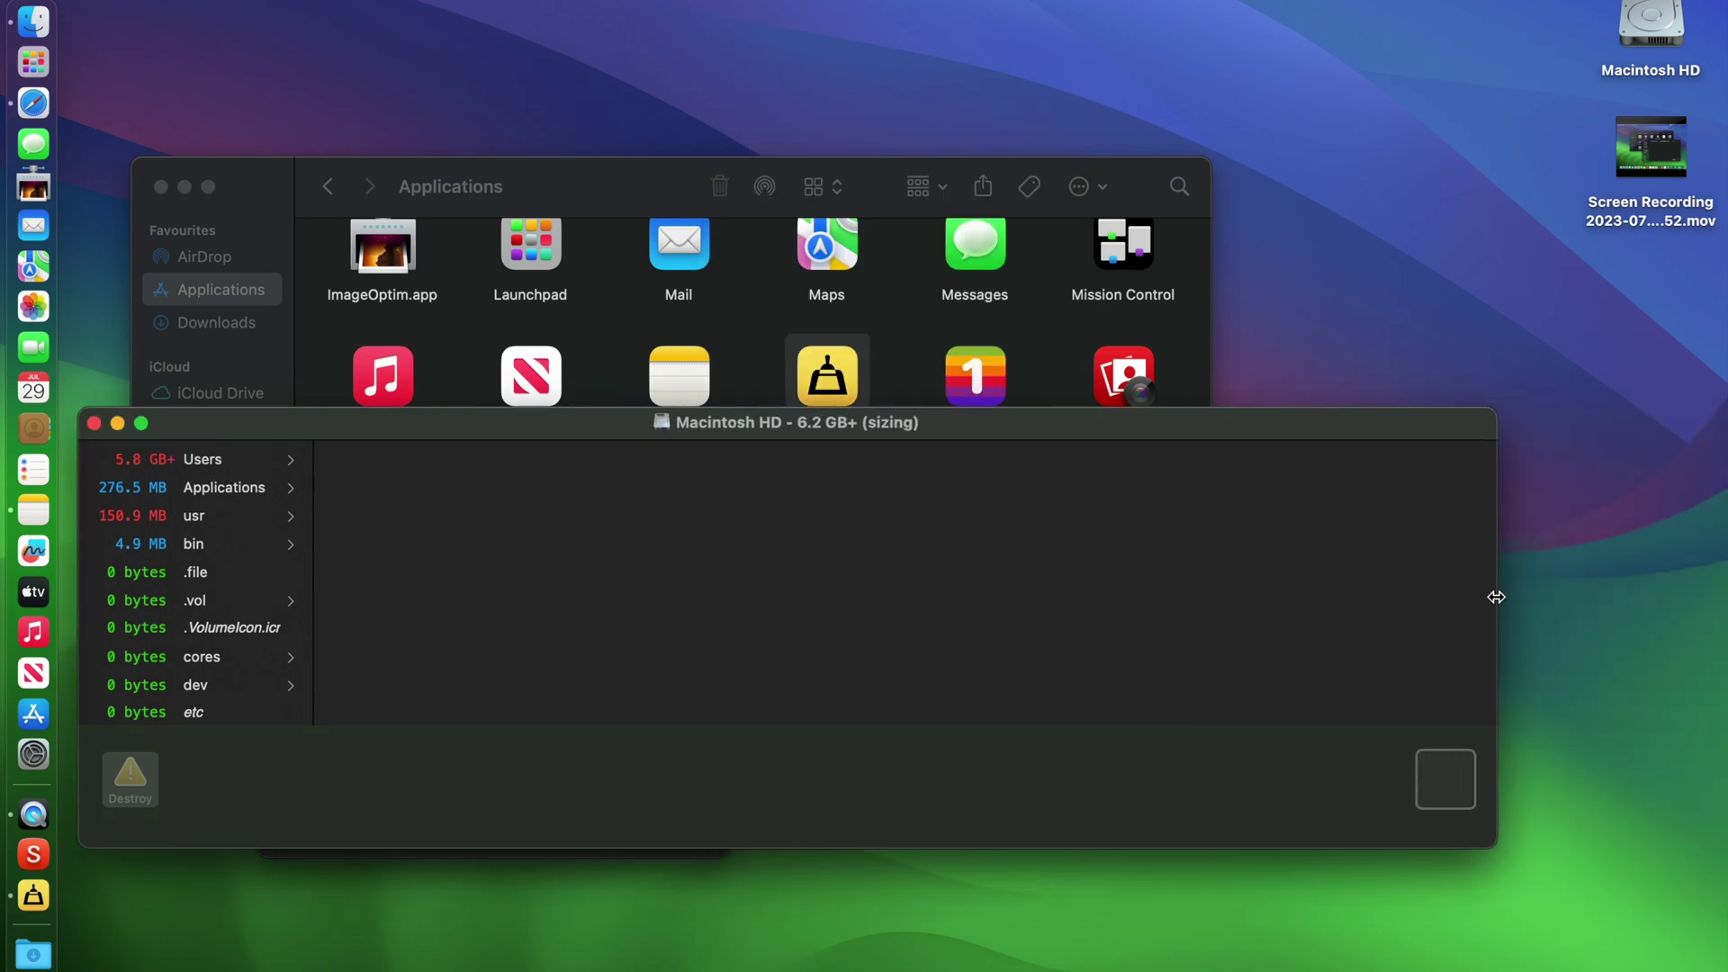
{"action": "left_click_drag", "start_coordinate": [593, 408], "coordinate": [621, 37]}
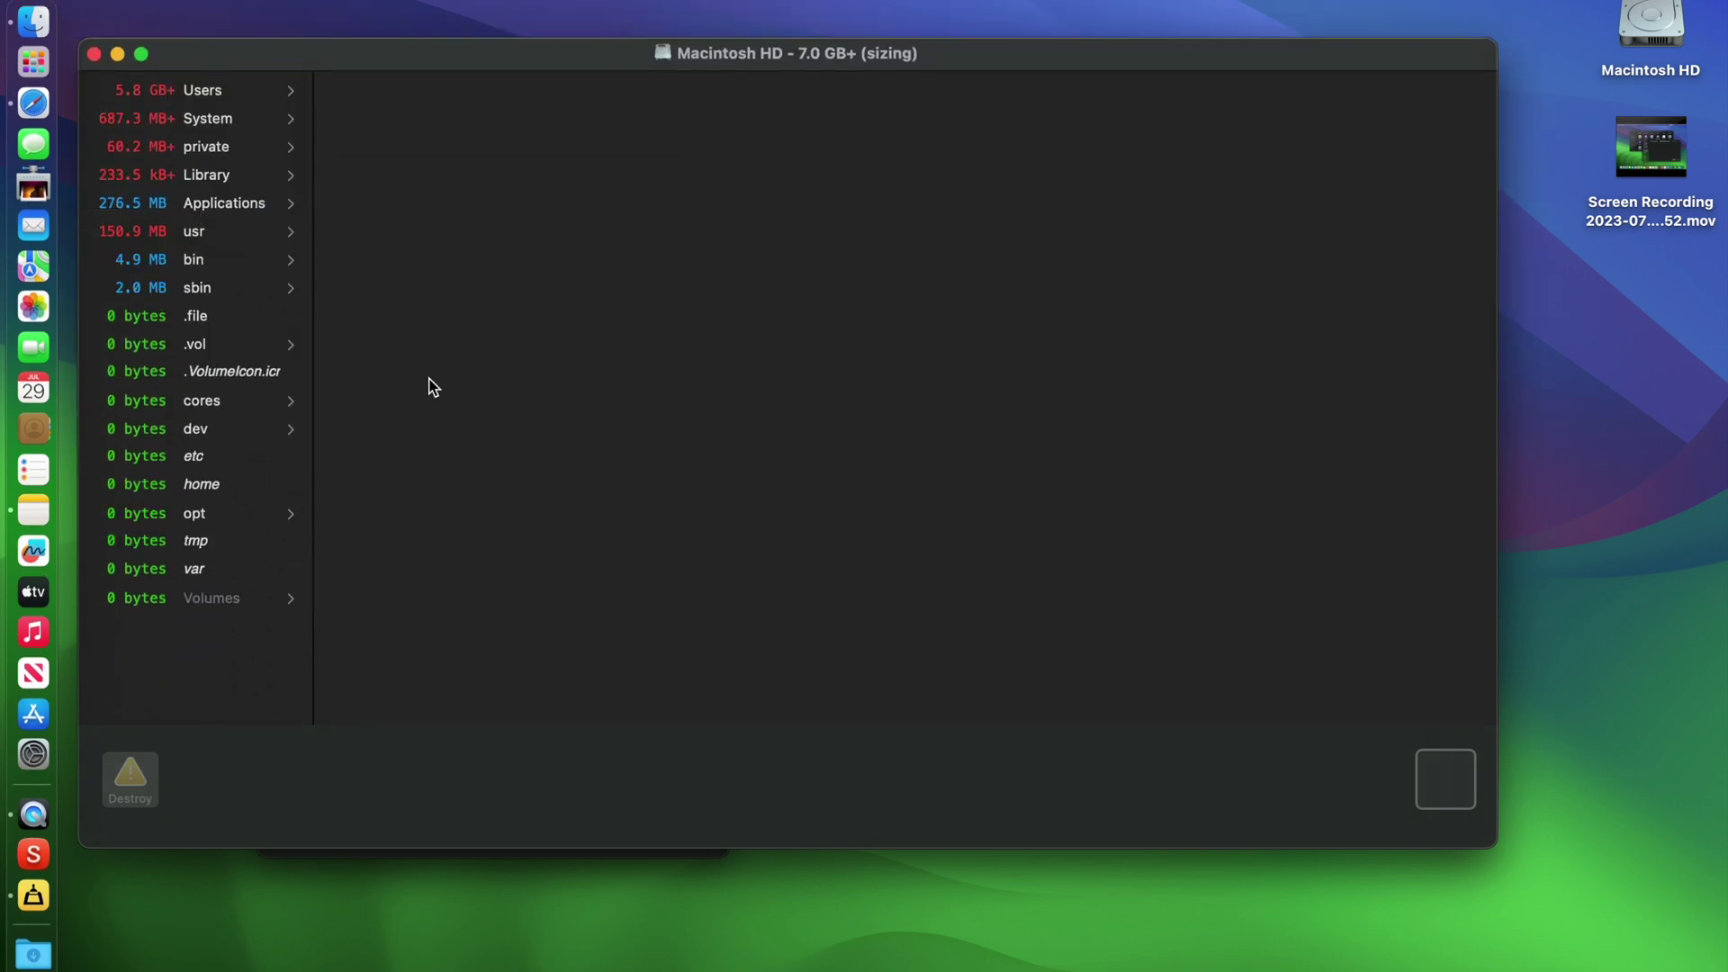
Step: Reposition the Macintosh HD sweep window and allow OmniDiskSweeper to access files managed by iCloud Drive
{"action": "left_click_drag", "start_coordinate": [609, 60], "coordinate": [663, 167]}
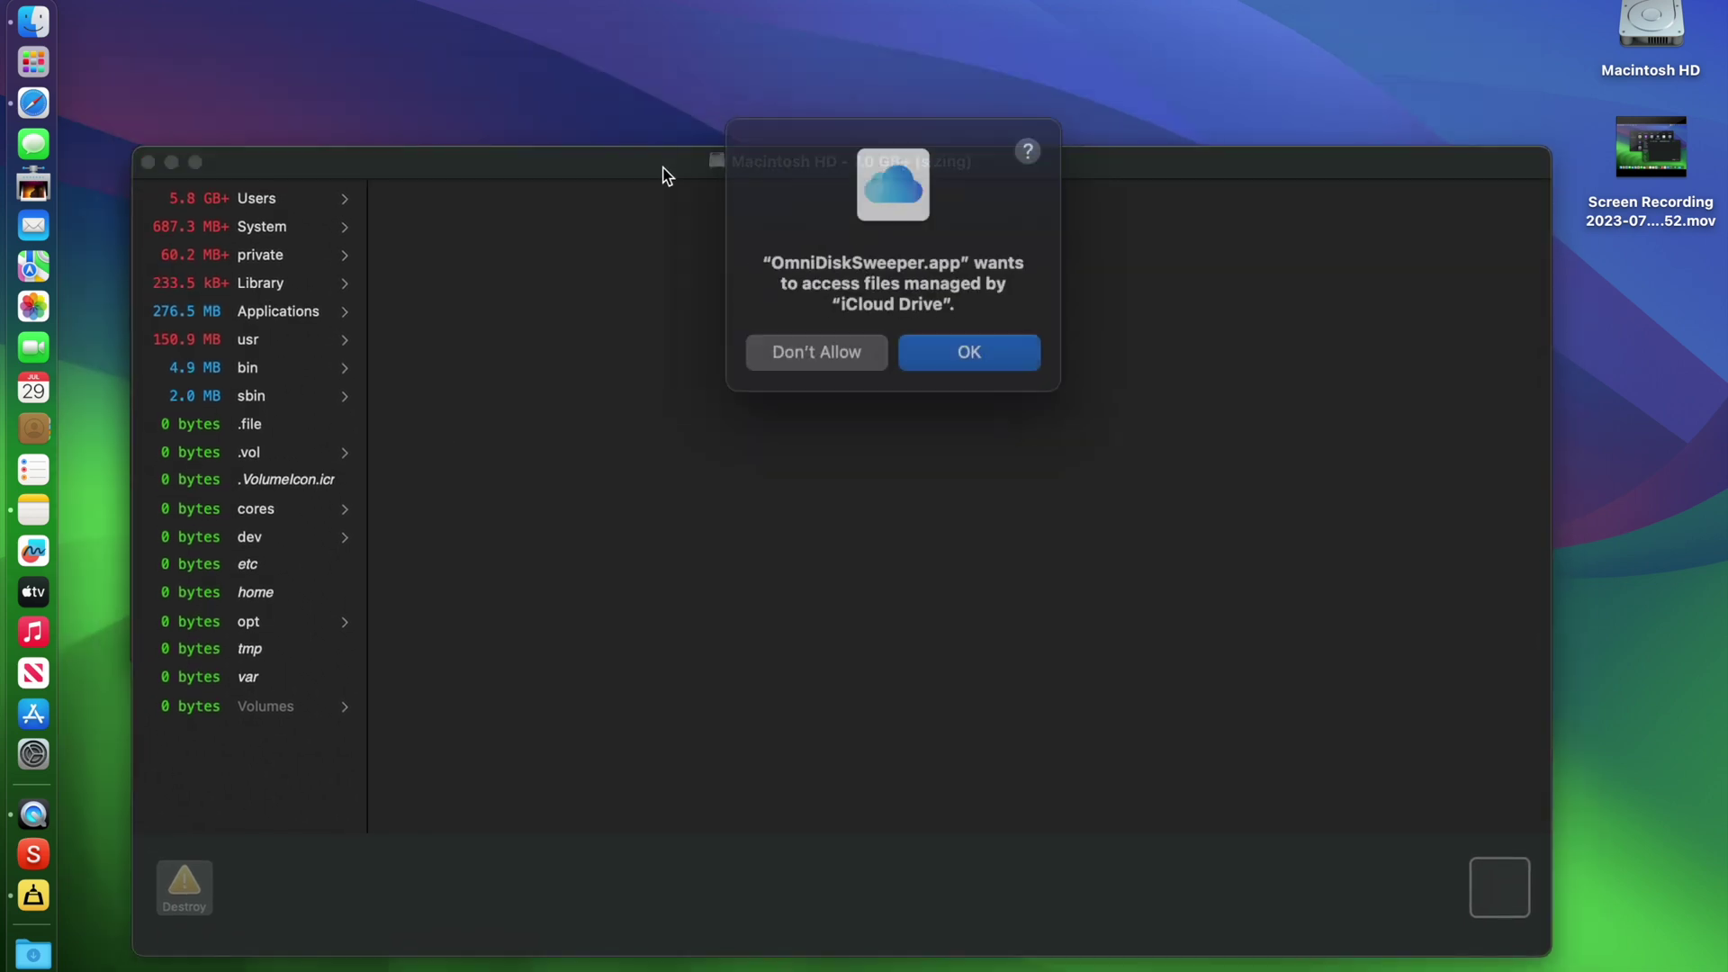
{"action": "left_click", "coordinate": [956, 345]}
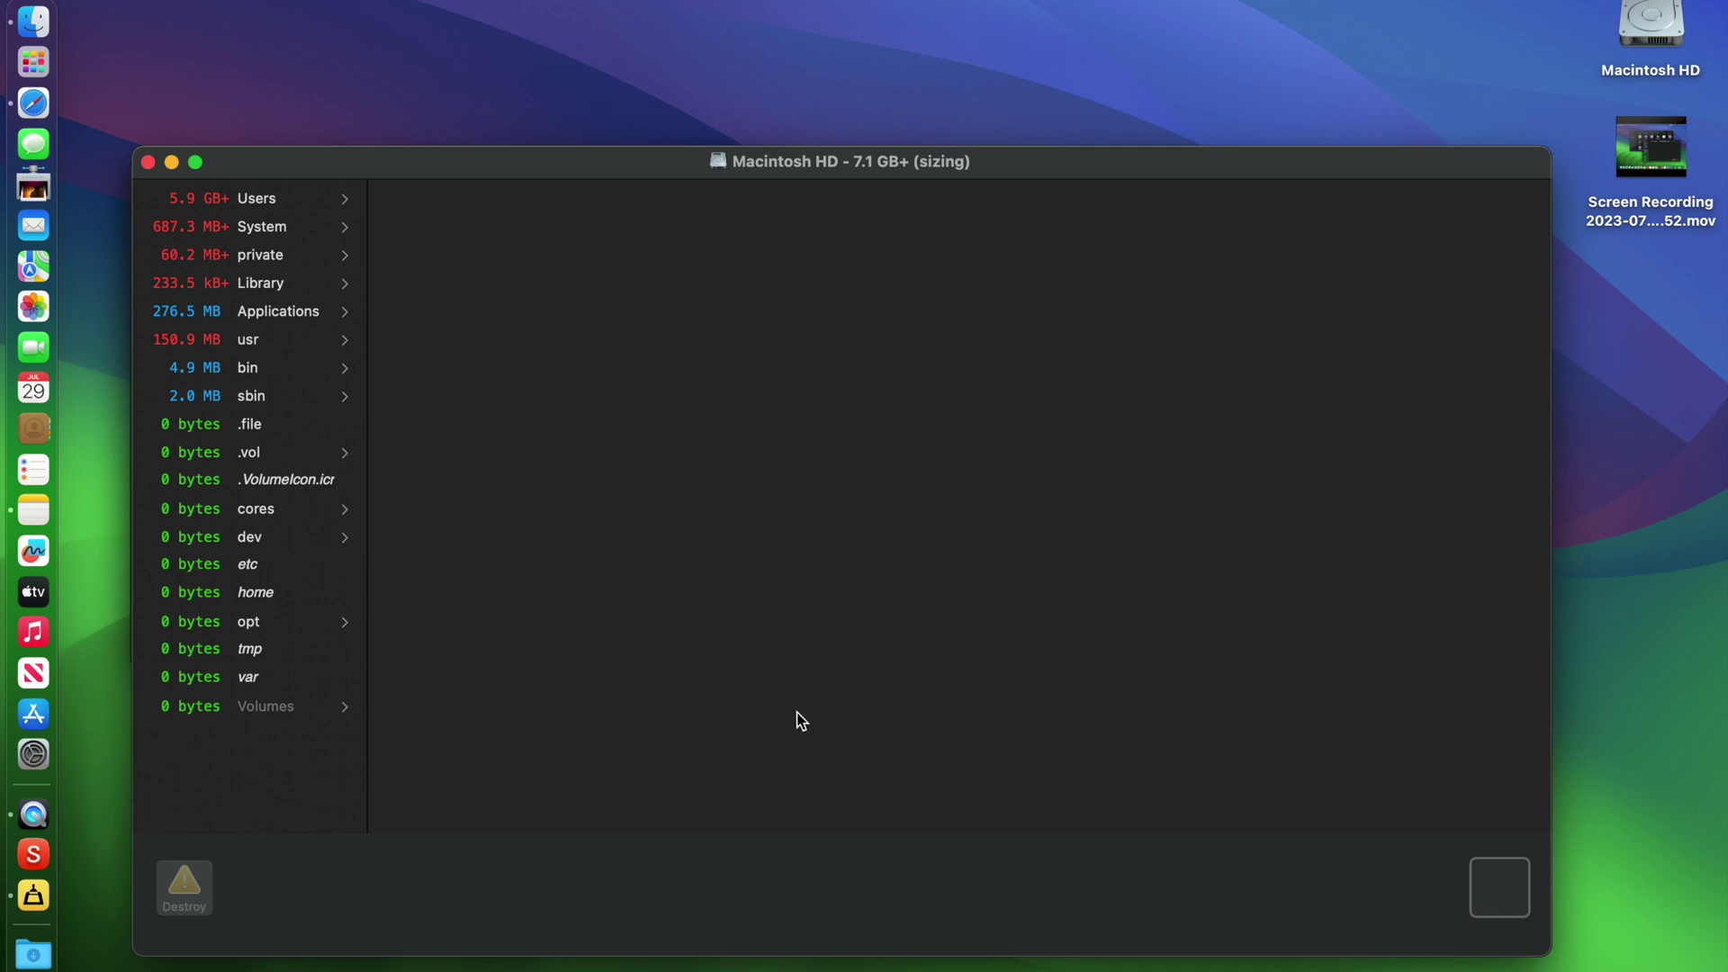
{"action": "left_click", "coordinate": [982, 335]}
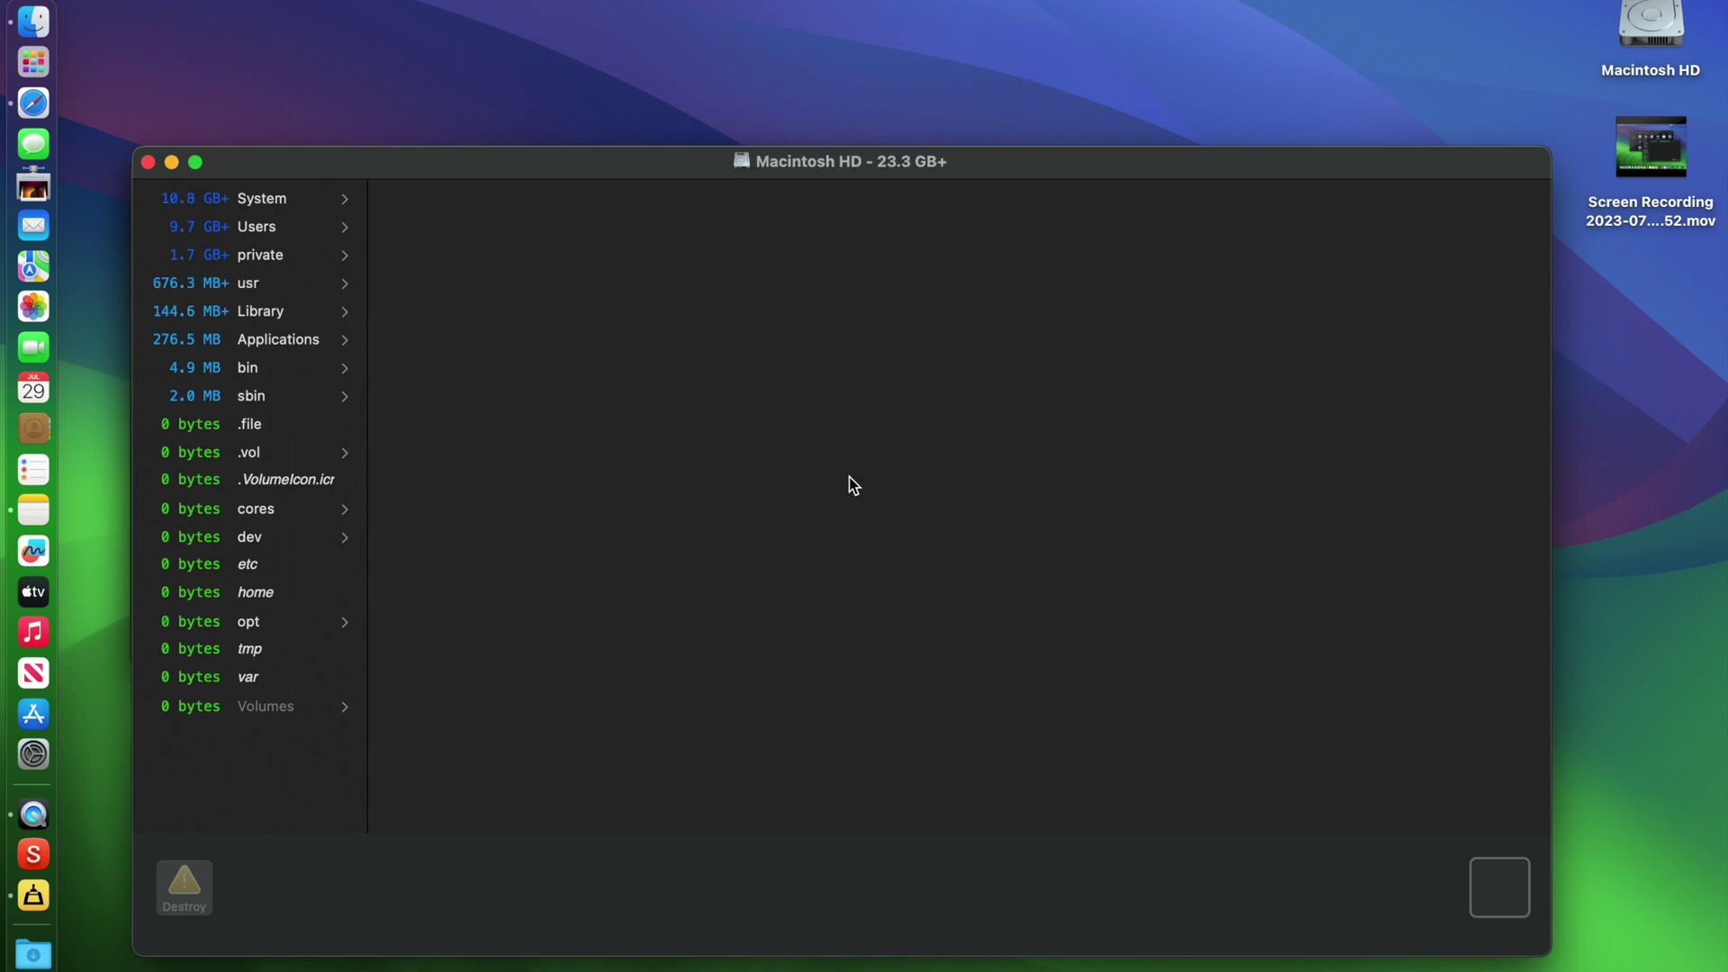
Step: Inspect the folder sizes inside System, Library and PrivateFrameworks, and close the Macintosh HD and Drive List windows
{"action": "left_click", "coordinate": [261, 200]}
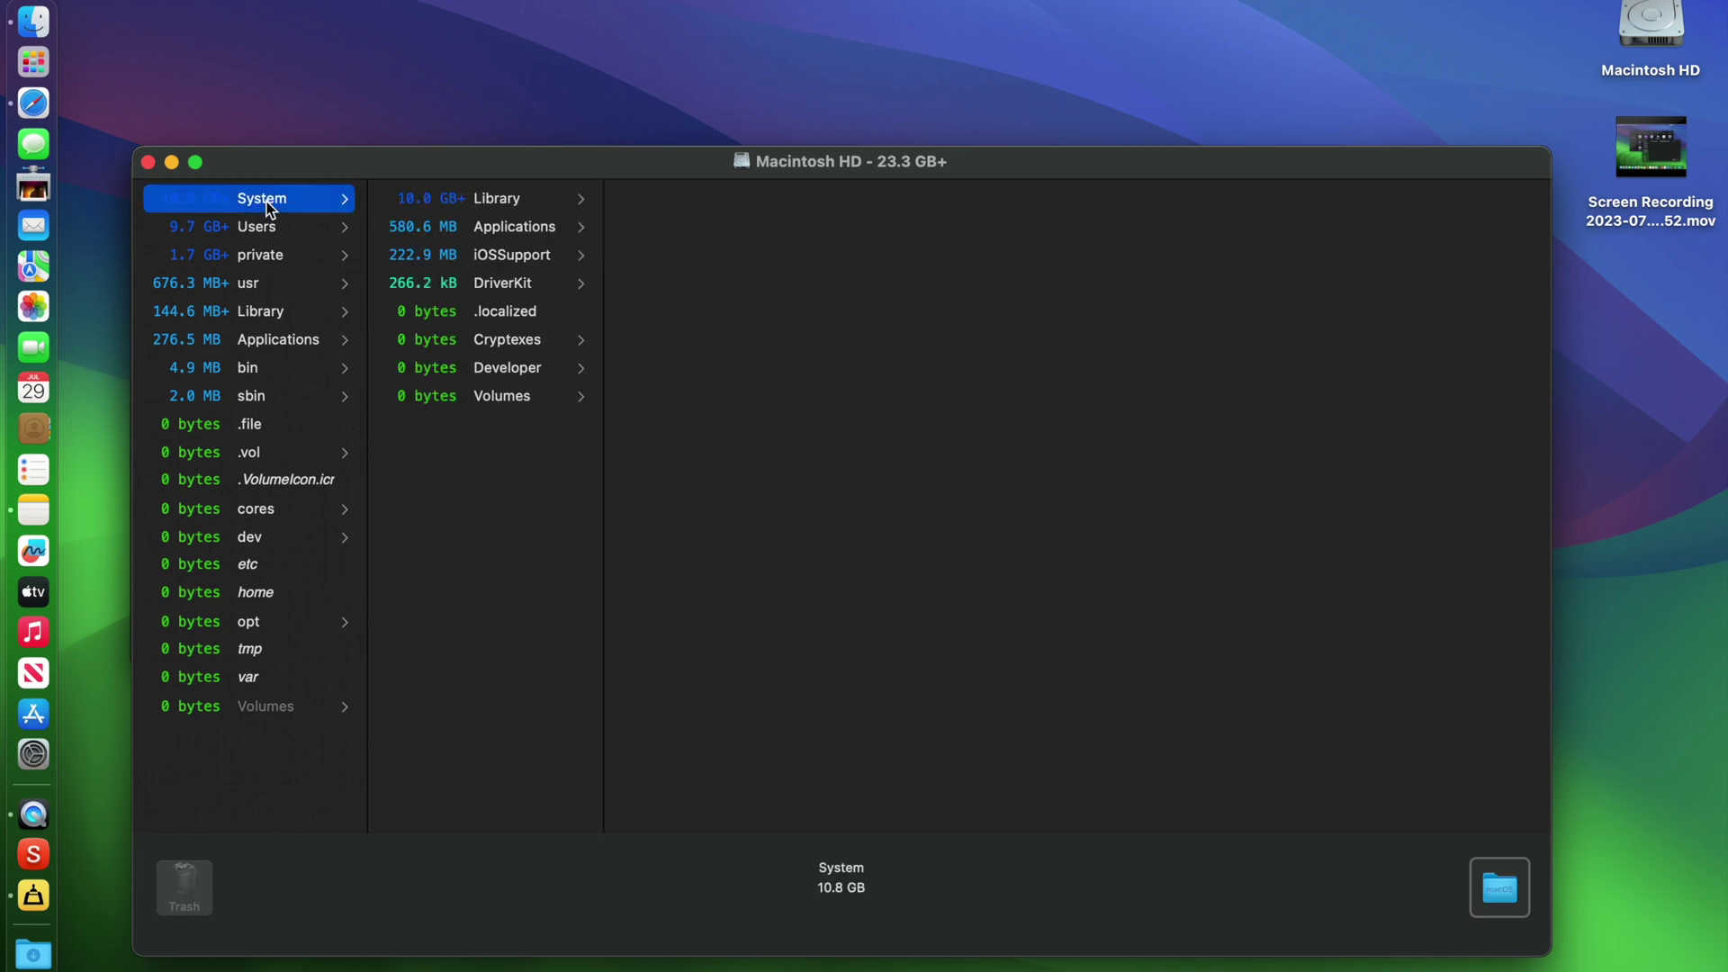
{"action": "left_click", "coordinate": [513, 199]}
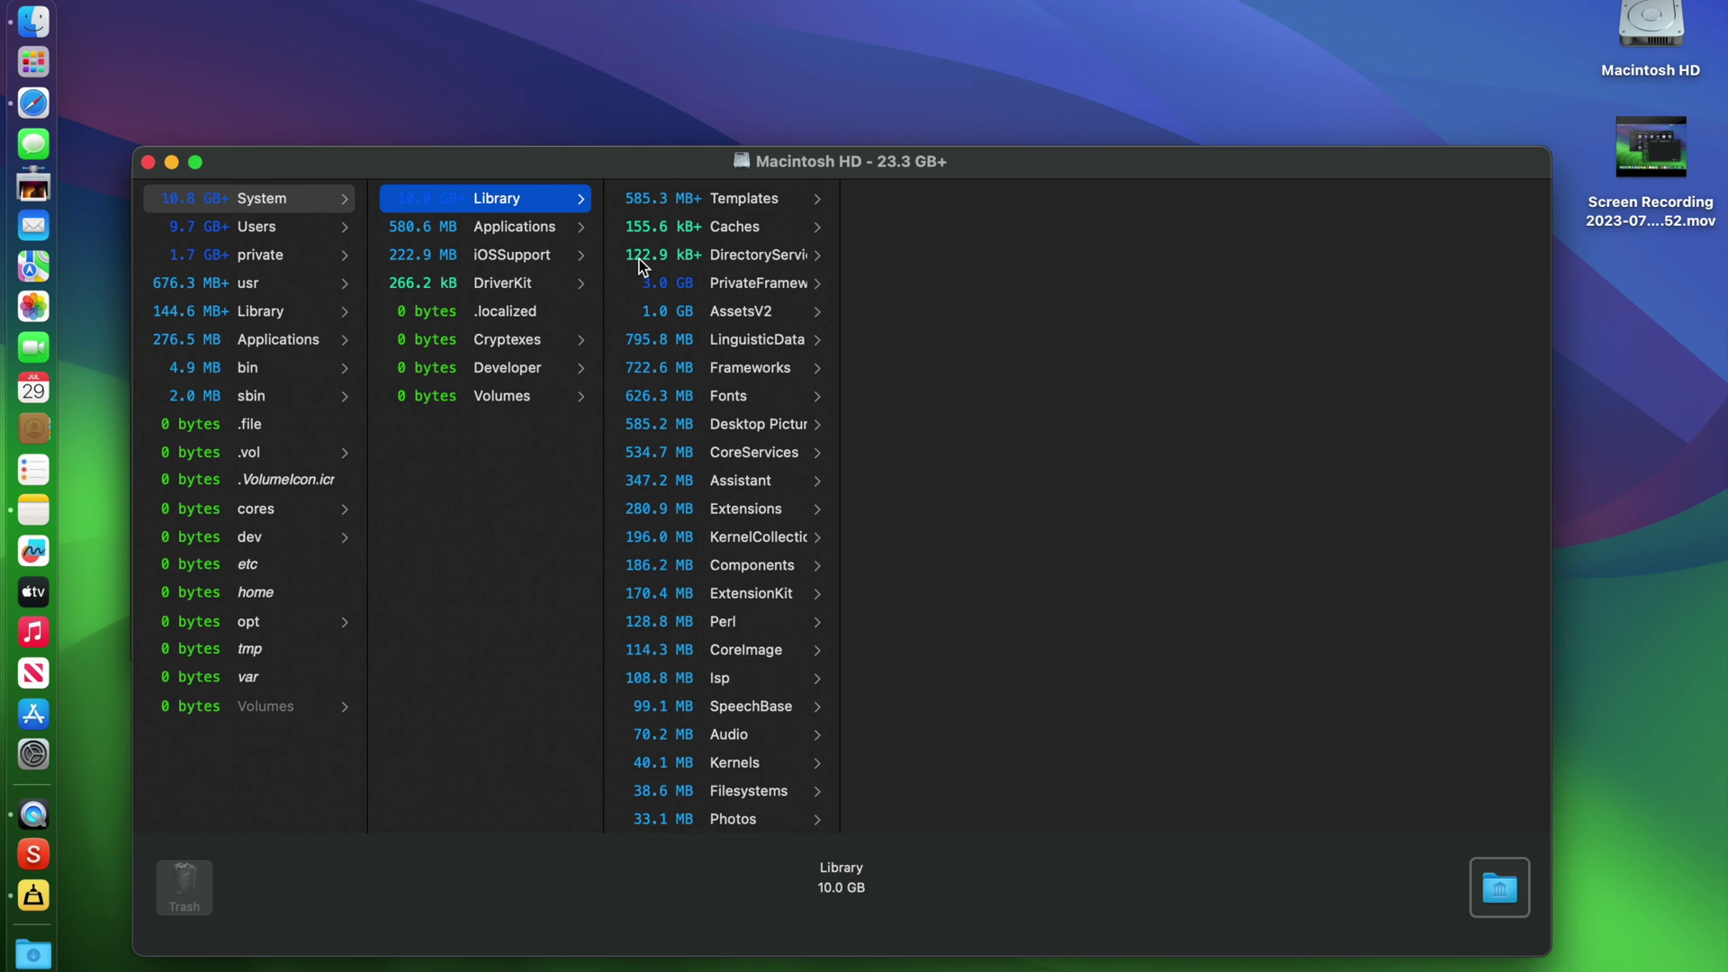
{"action": "left_click", "coordinate": [772, 287]}
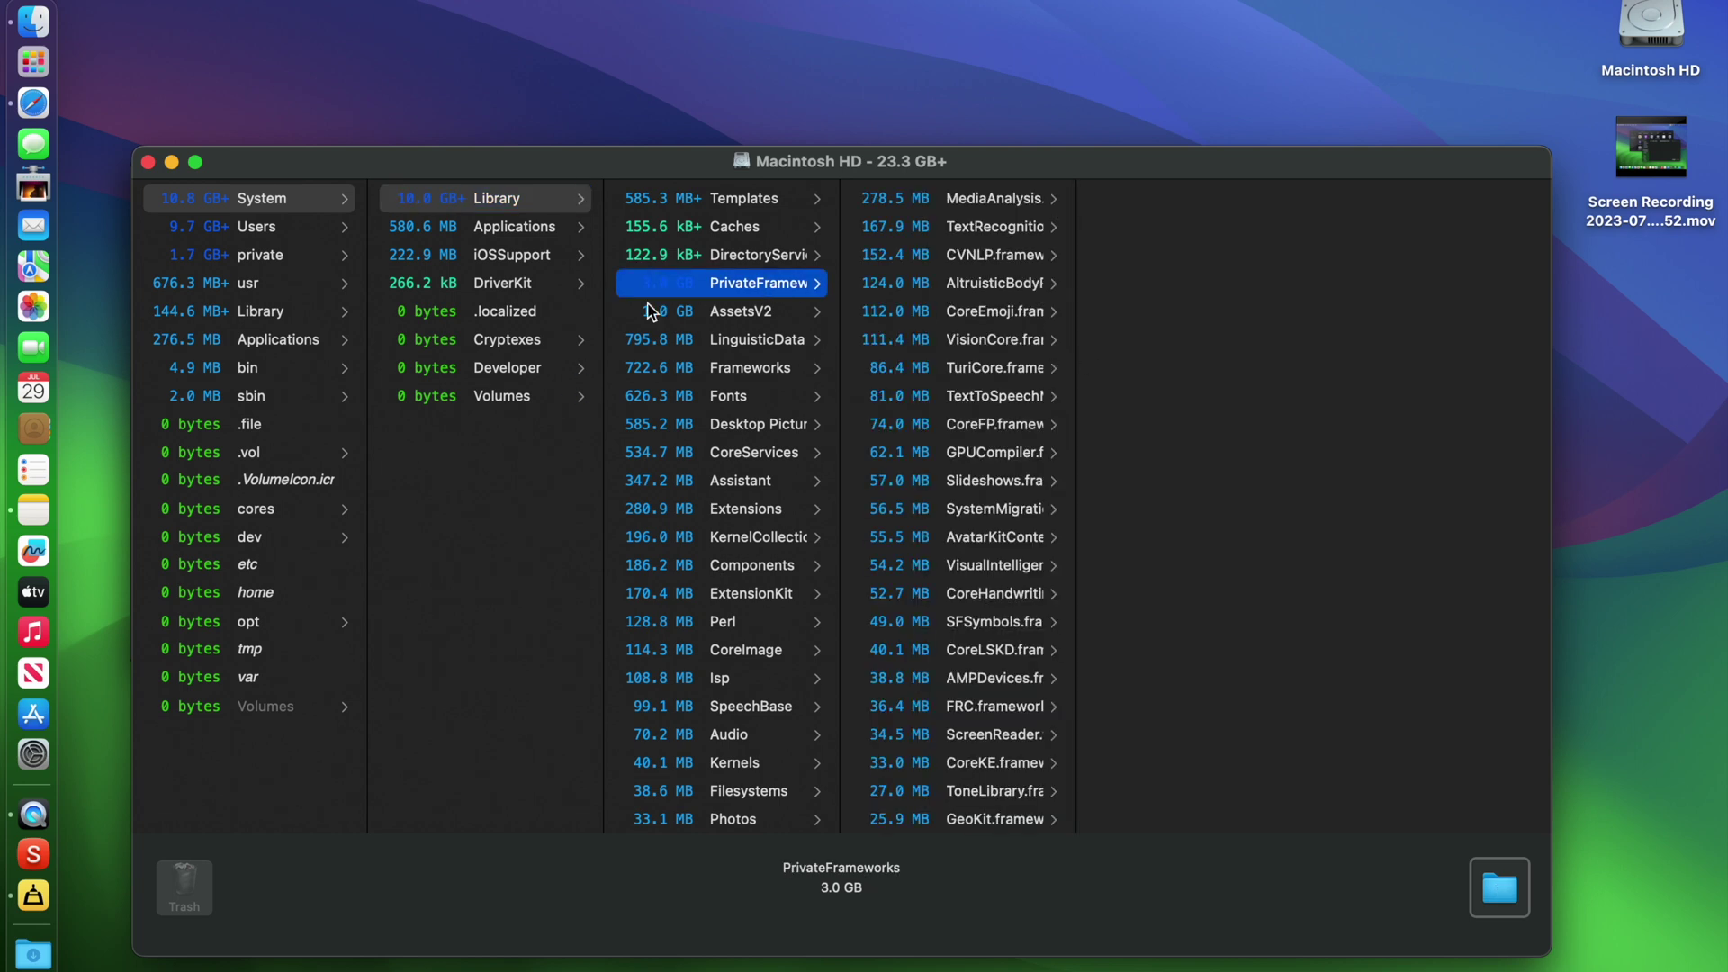
{"action": "left_click", "coordinate": [471, 202]}
{"action": "left_click", "coordinate": [236, 203]}
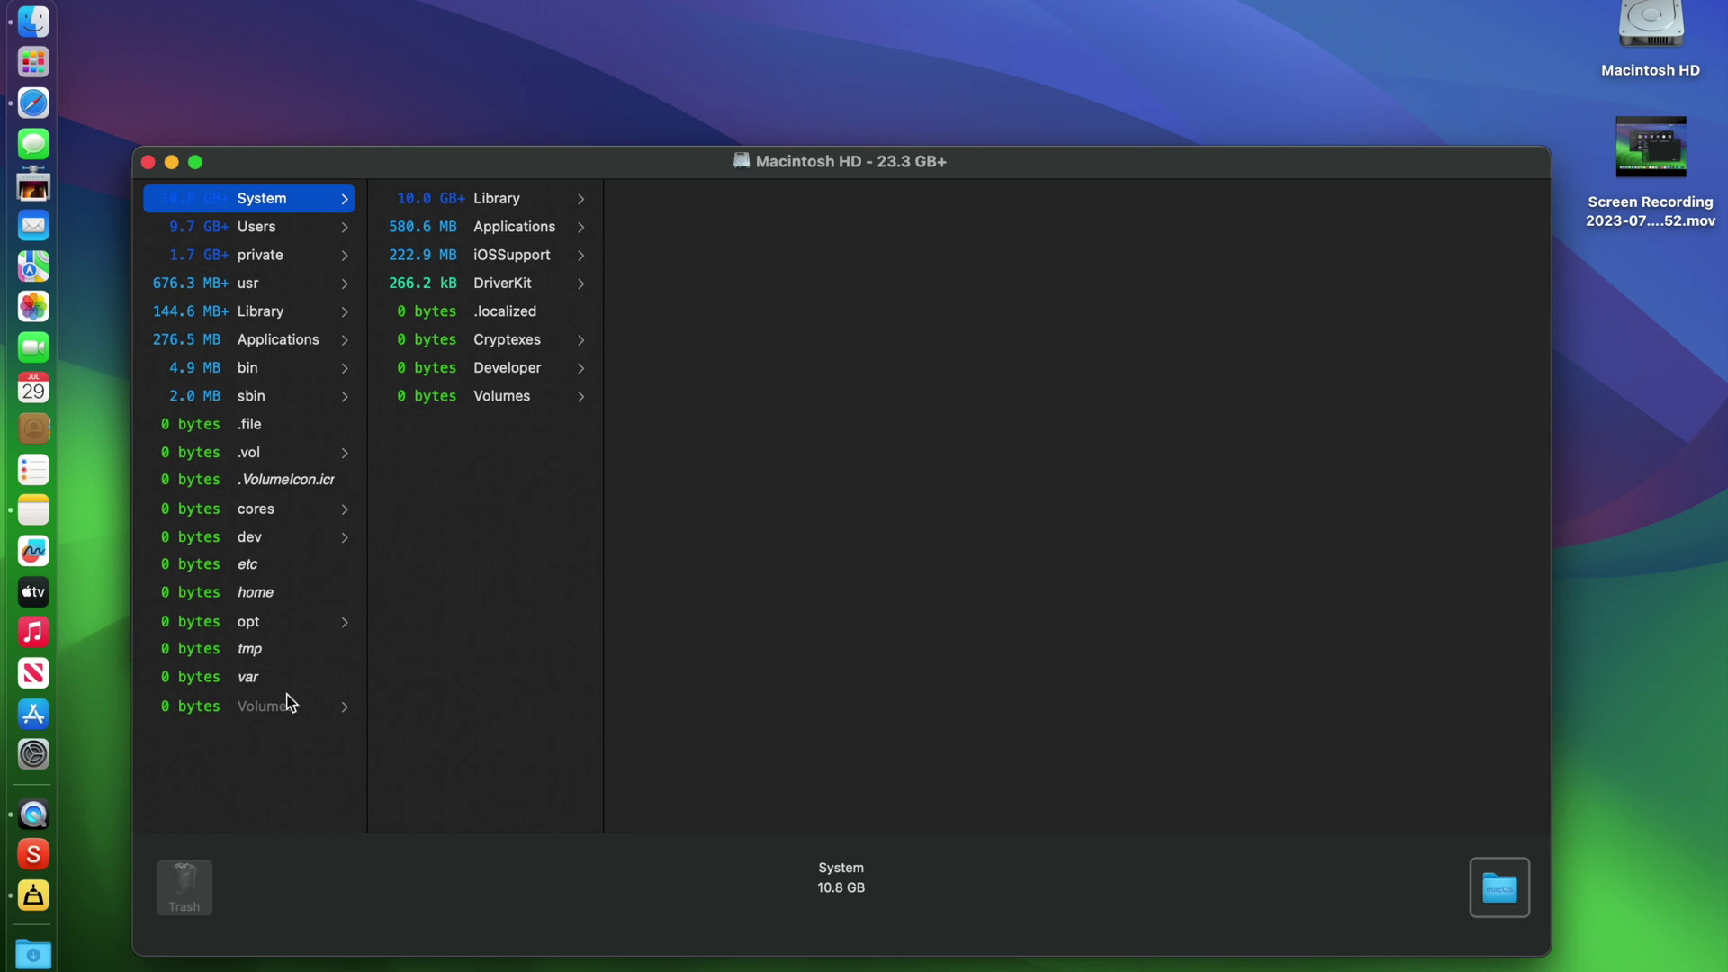
{"action": "left_click", "coordinate": [149, 164]}
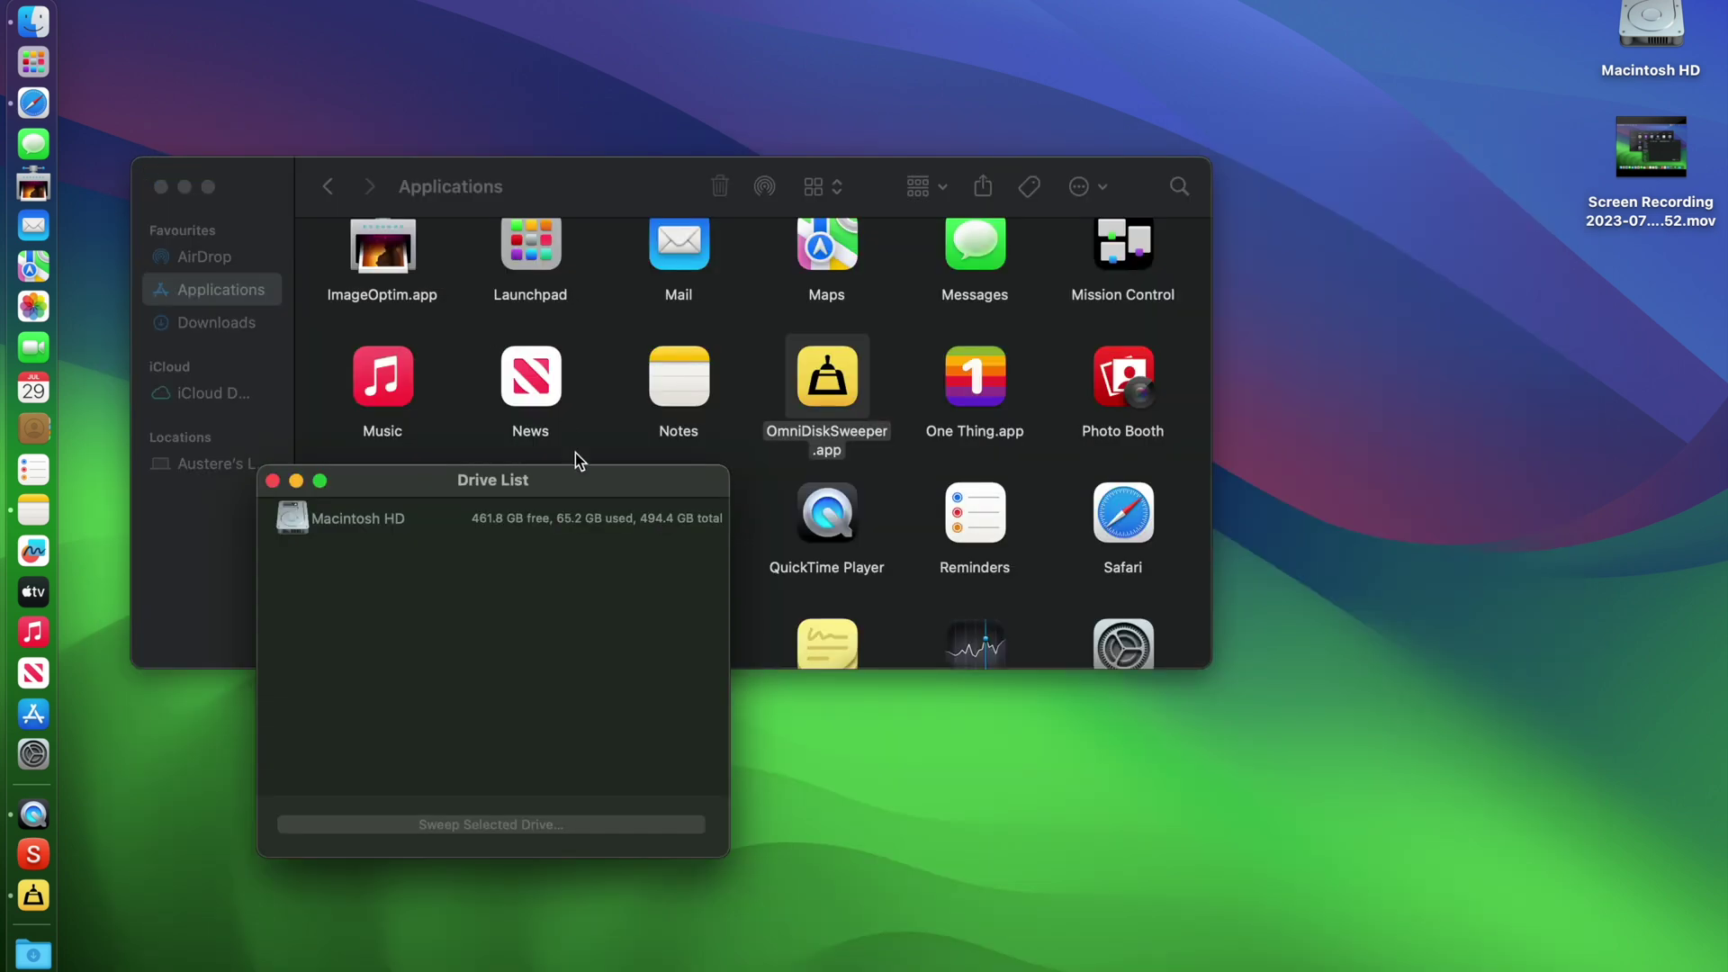
{"action": "left_click", "coordinate": [272, 481]}
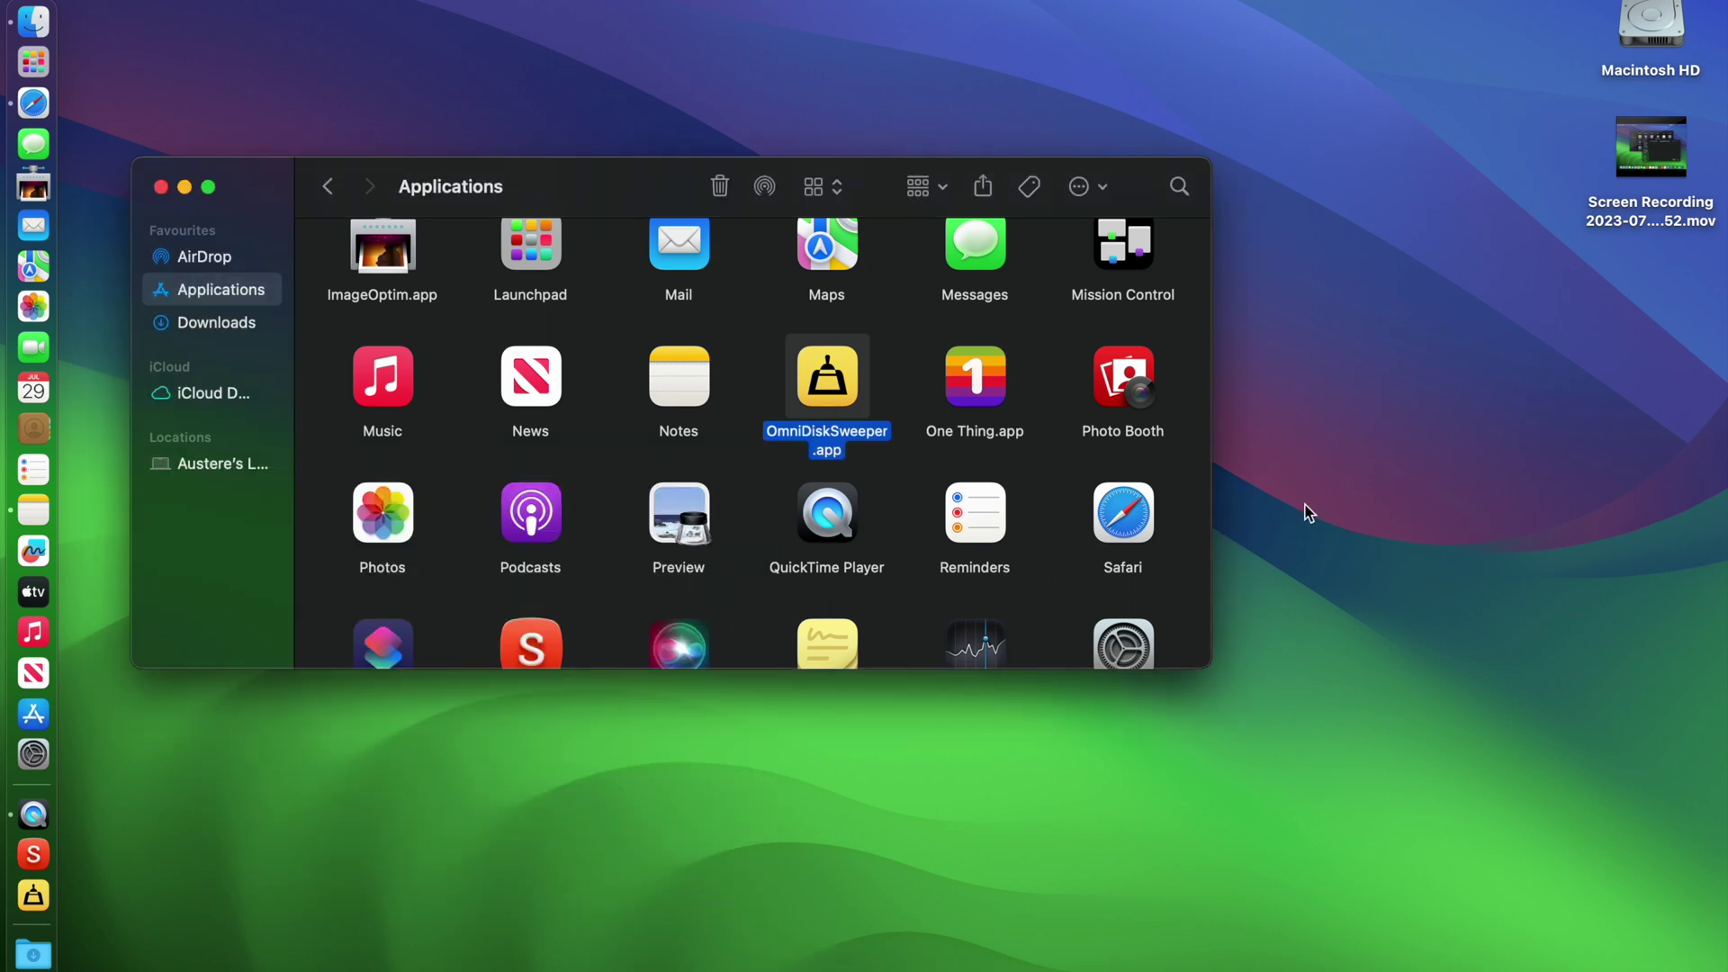